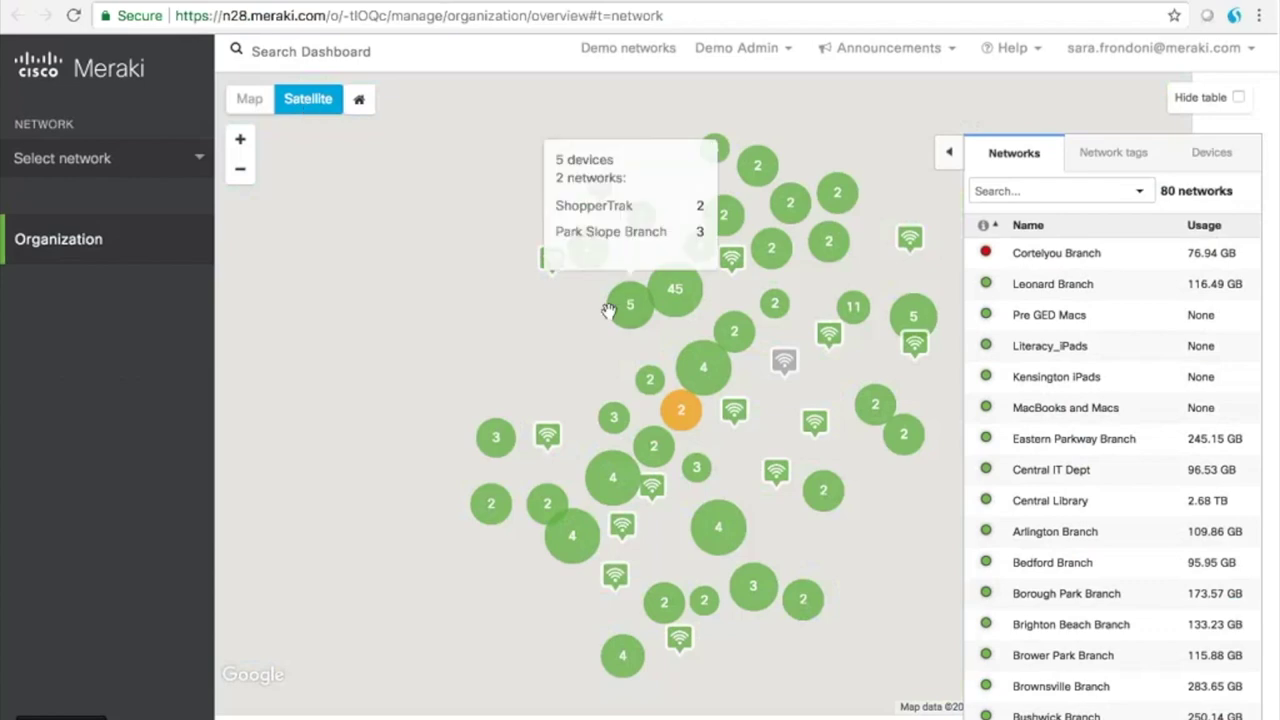
- Examine the device clusters on the organization satellite map and zoom in on the 45-device cluster containing Central Library
mouse_move(668, 236)
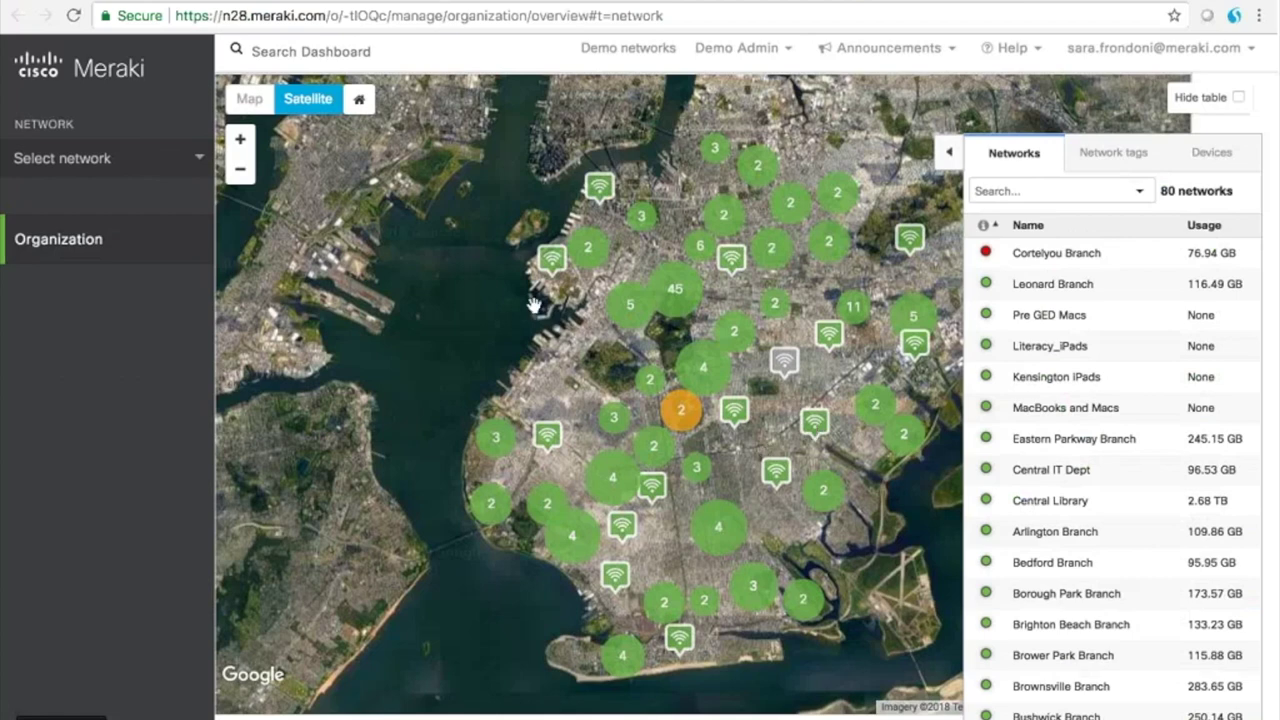
click(240, 140)
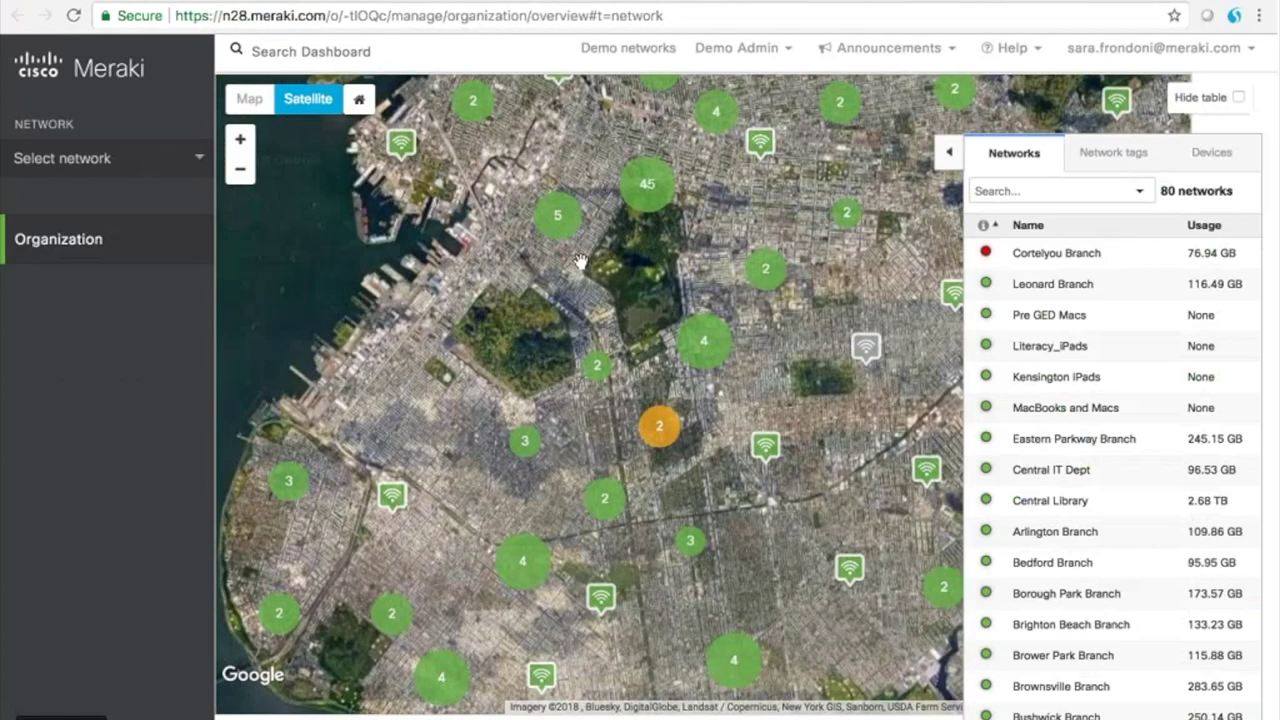
mouse_move(708, 345)
click(241, 170)
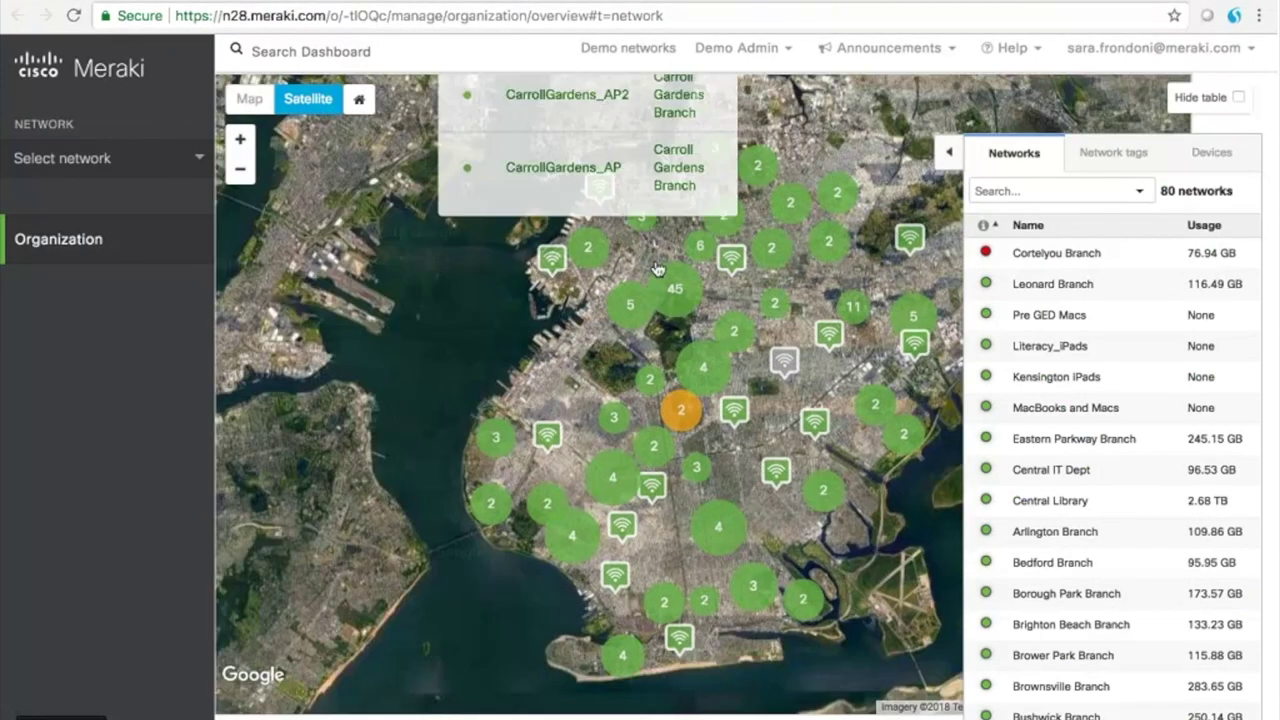
mouse_move(680, 272)
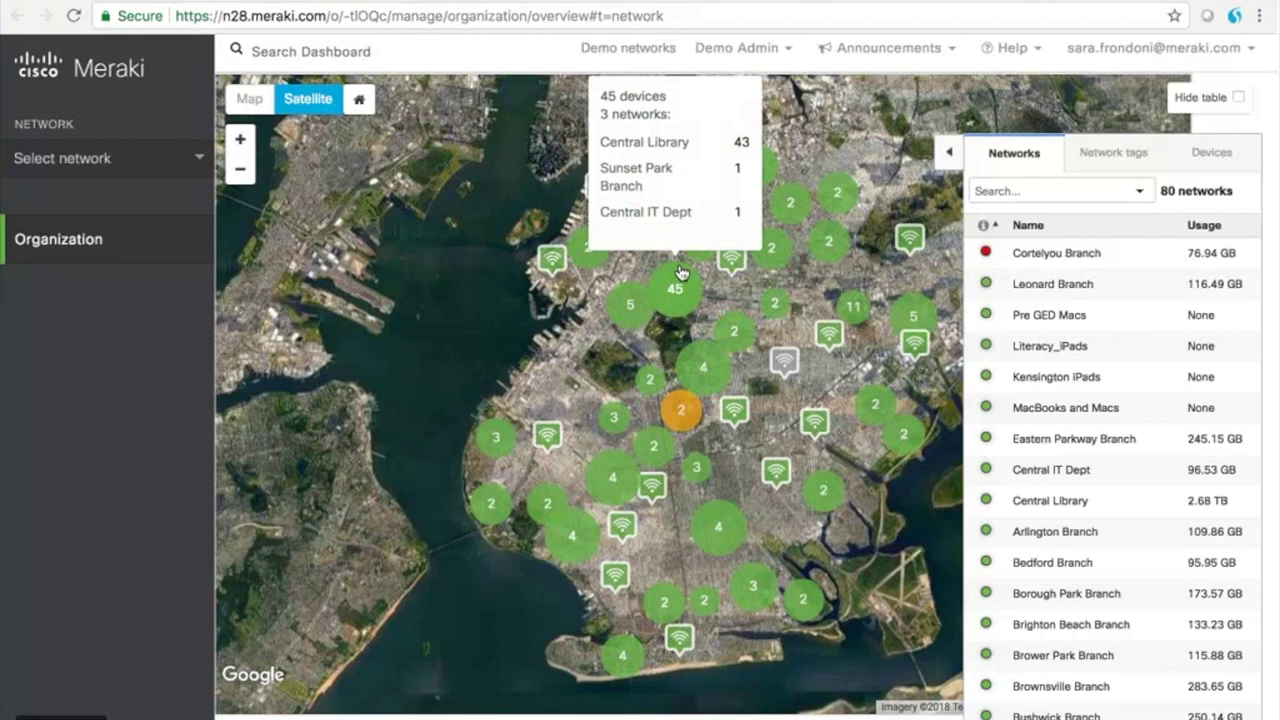
click(676, 285)
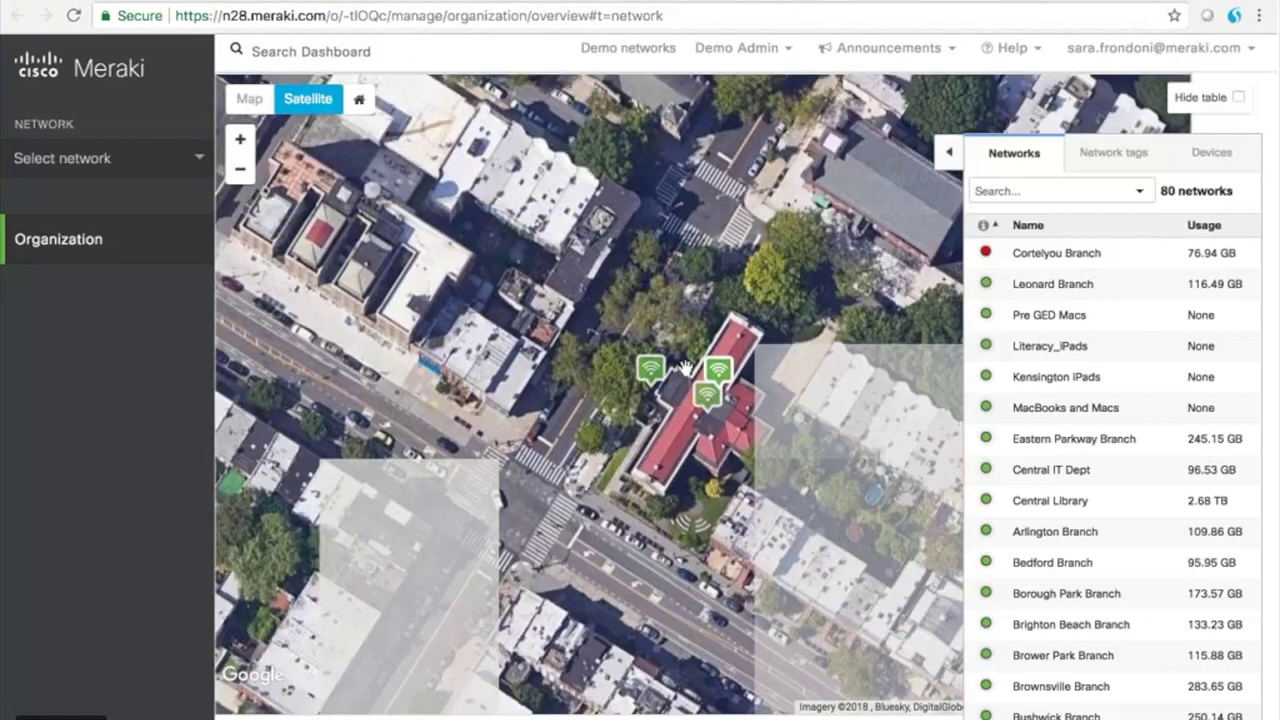
mouse_move(718, 370)
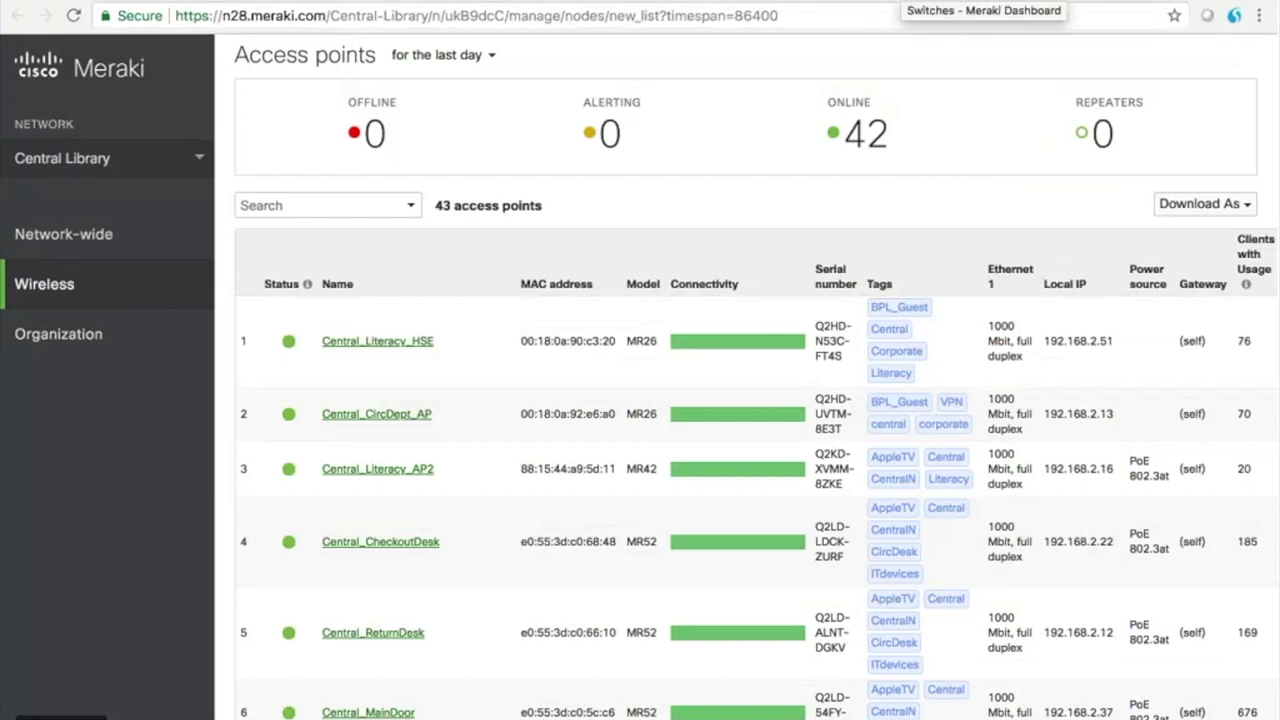
- Review Central Library's access point list, checking the tags assigned to Central_Literacy_HSE and the other access points
scroll(568, 298, up, 1)
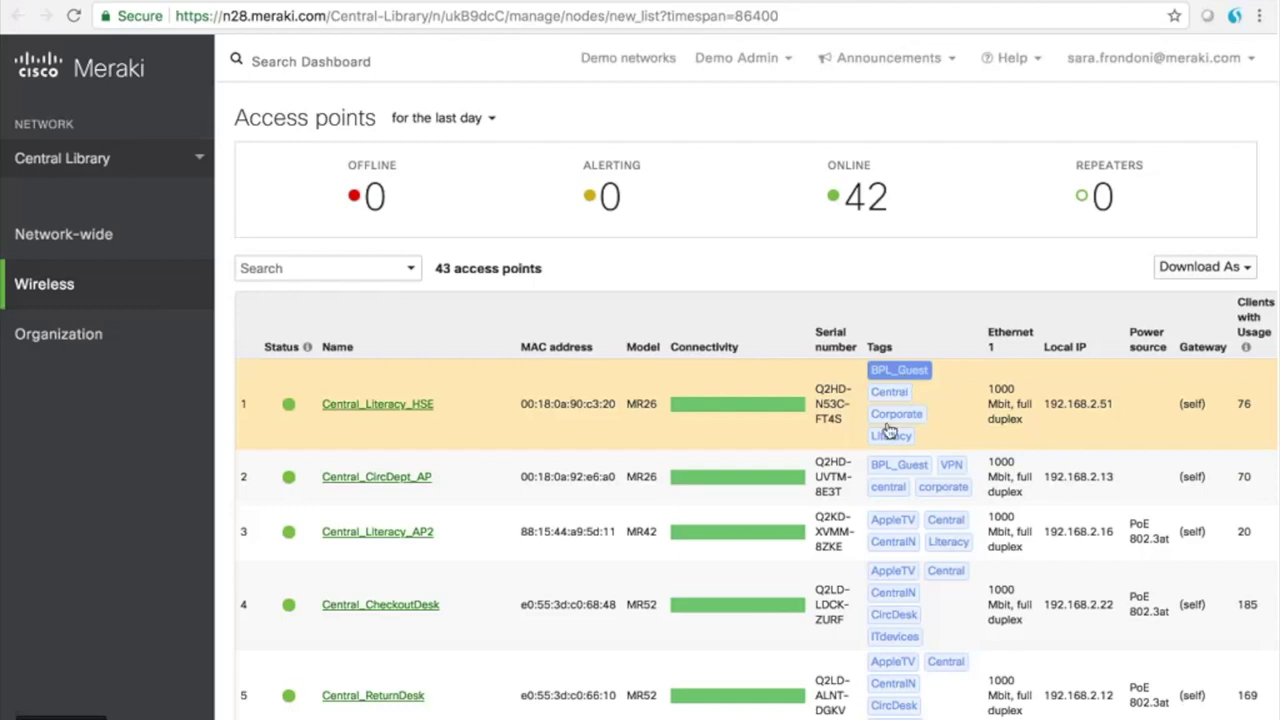
scroll(890, 440, down, 2)
scroll(893, 475, down, 2)
scroll(893, 475, up, 3)
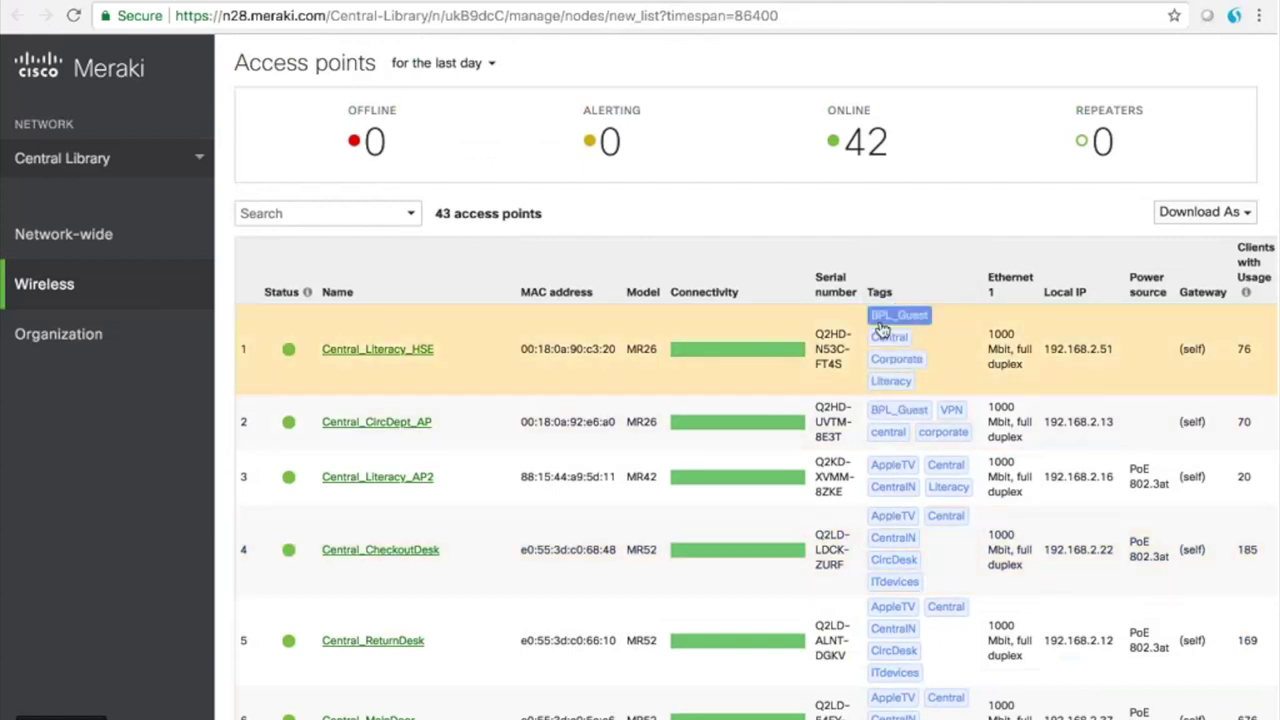
click(375, 350)
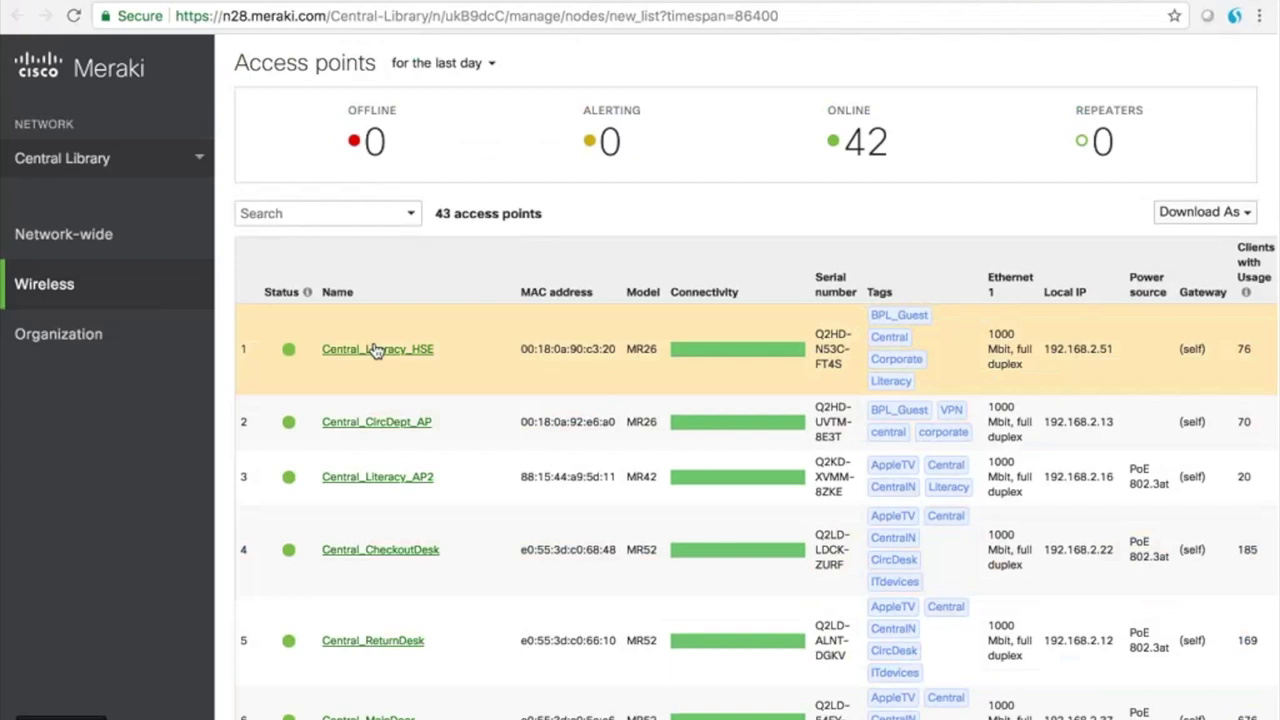
click(885, 322)
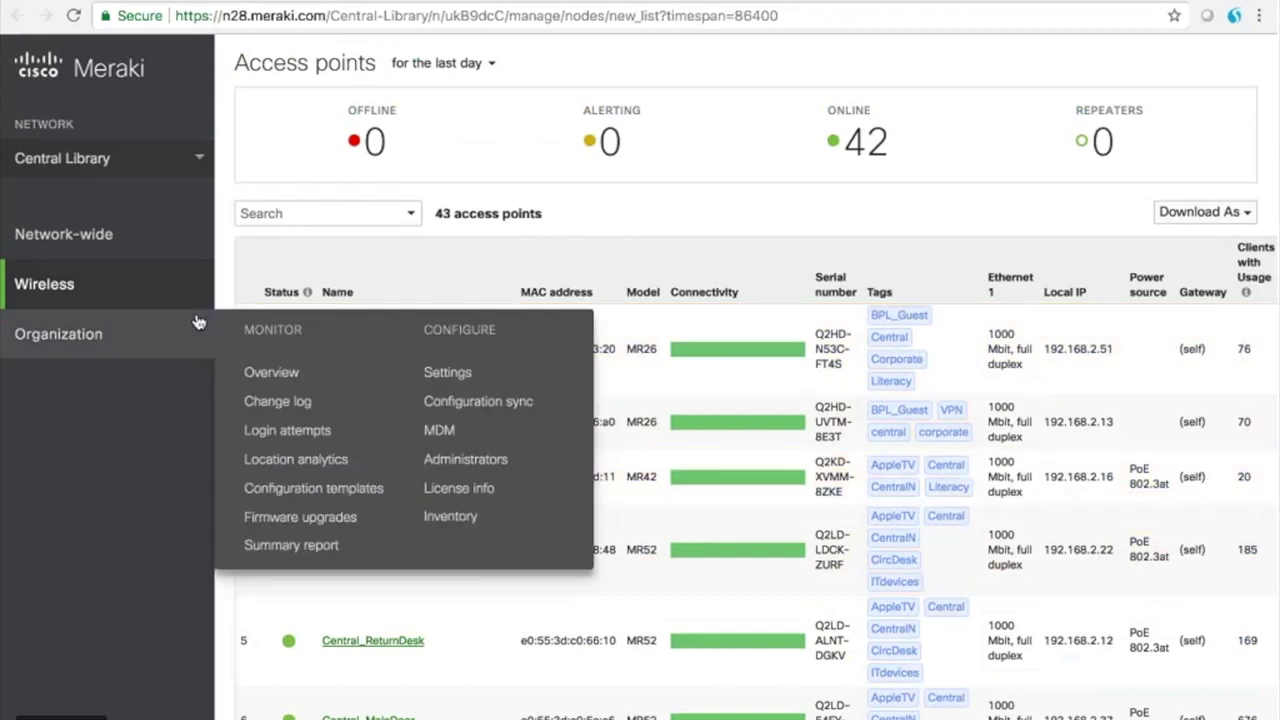
- Open Central Library's SSID availability page in a new browser tab and switch to it
mouse_move(185, 287)
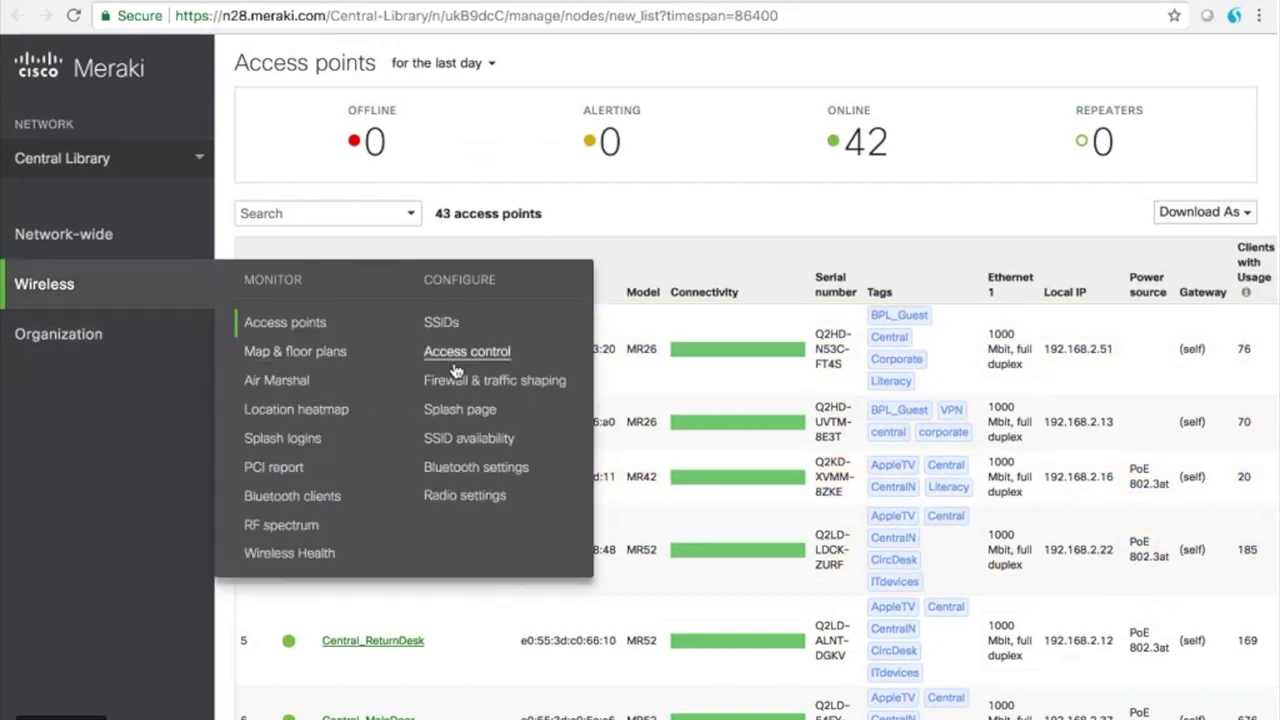
right_click(450, 440)
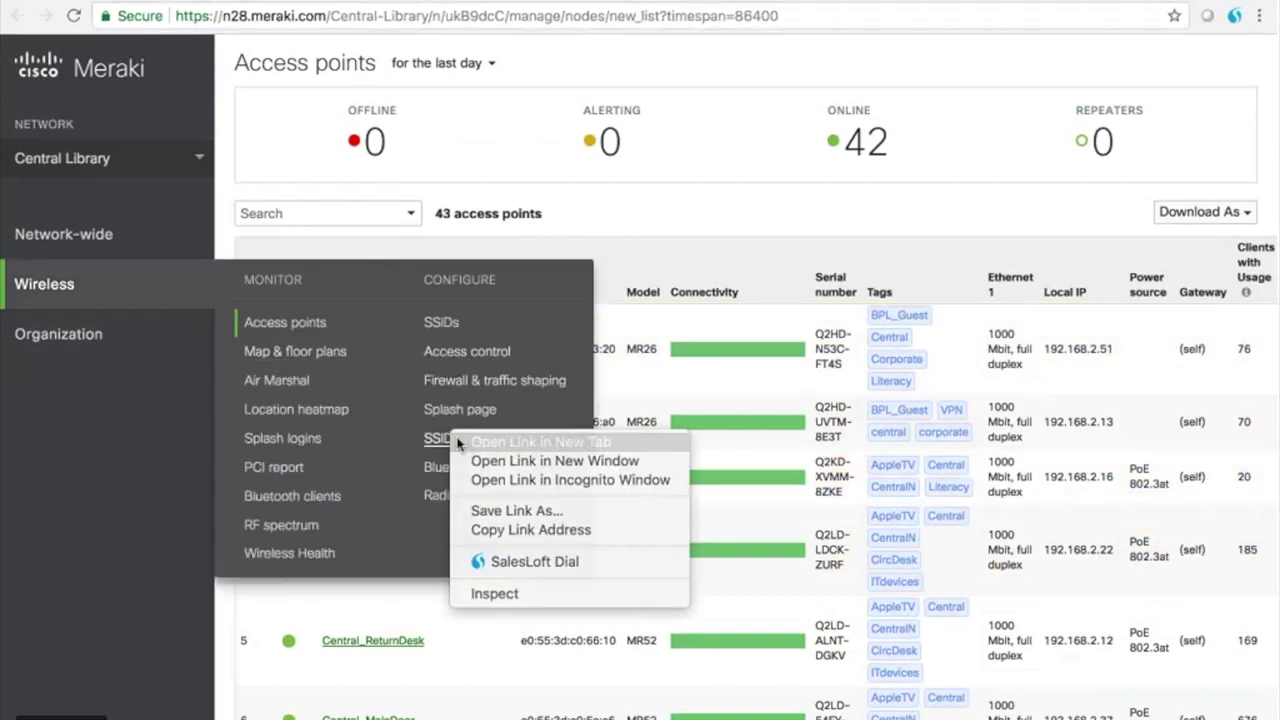
click(495, 452)
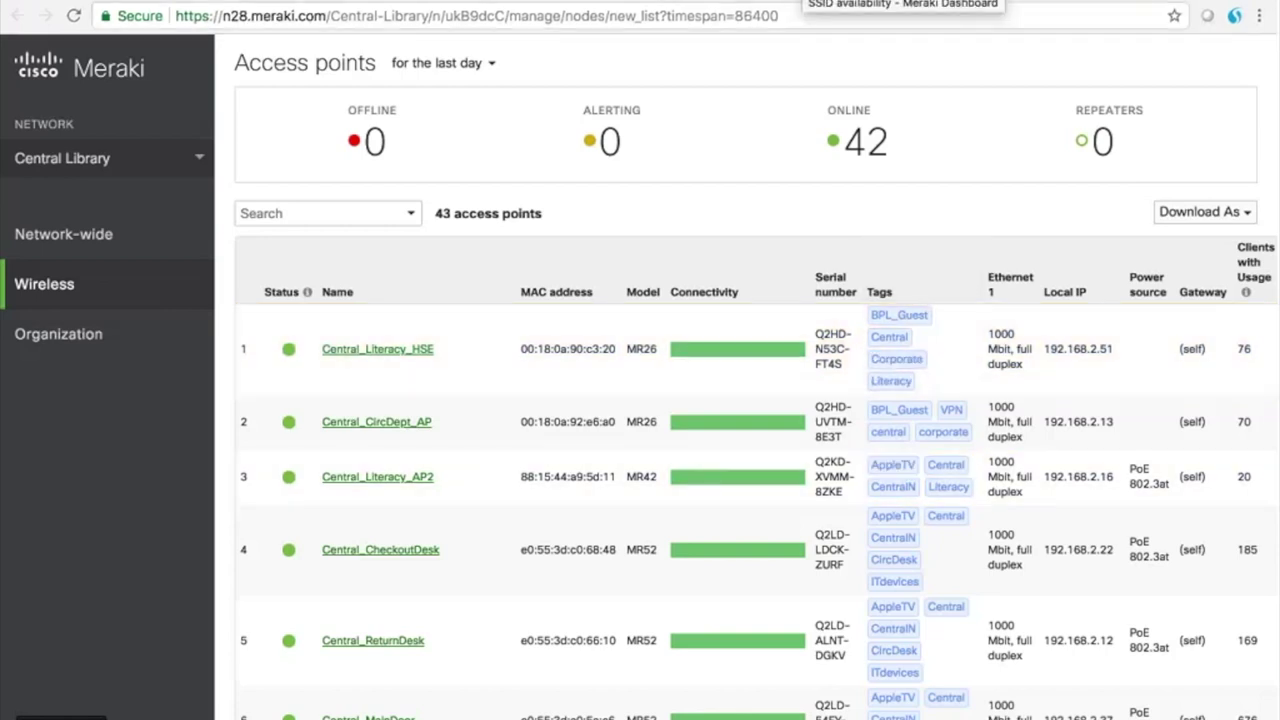
mouse_move(762, 22)
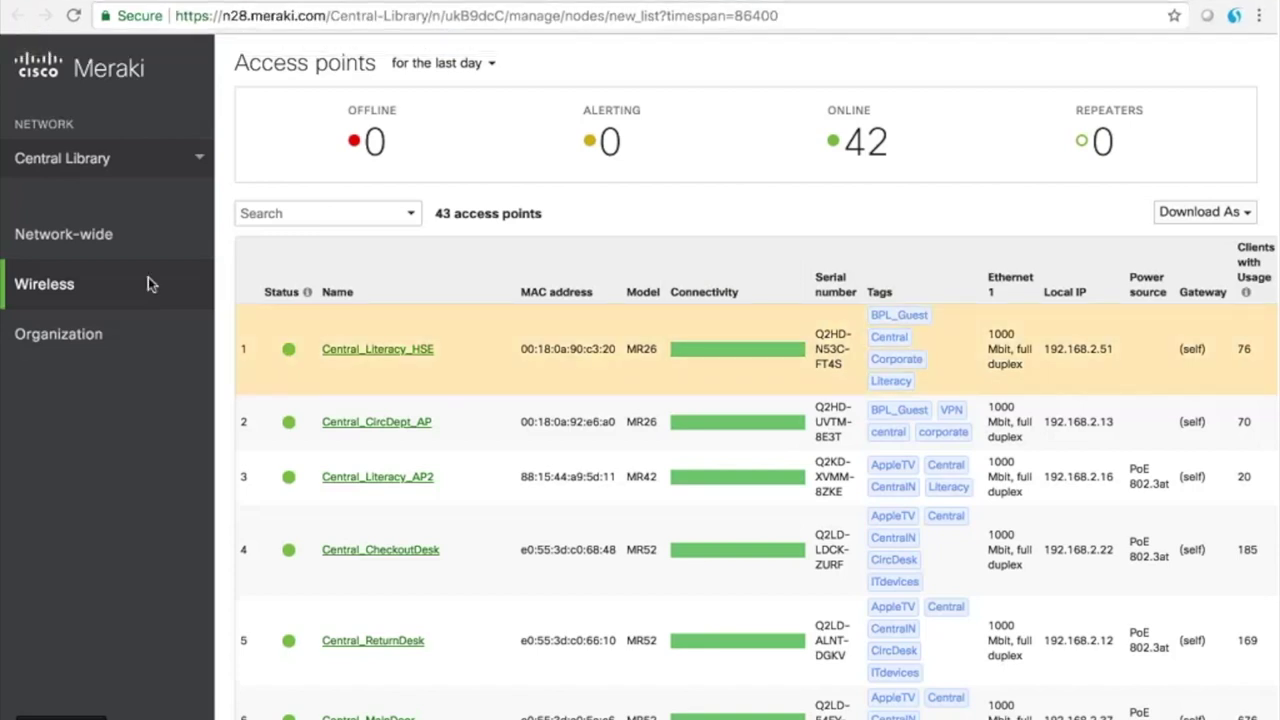
mouse_move(133, 279)
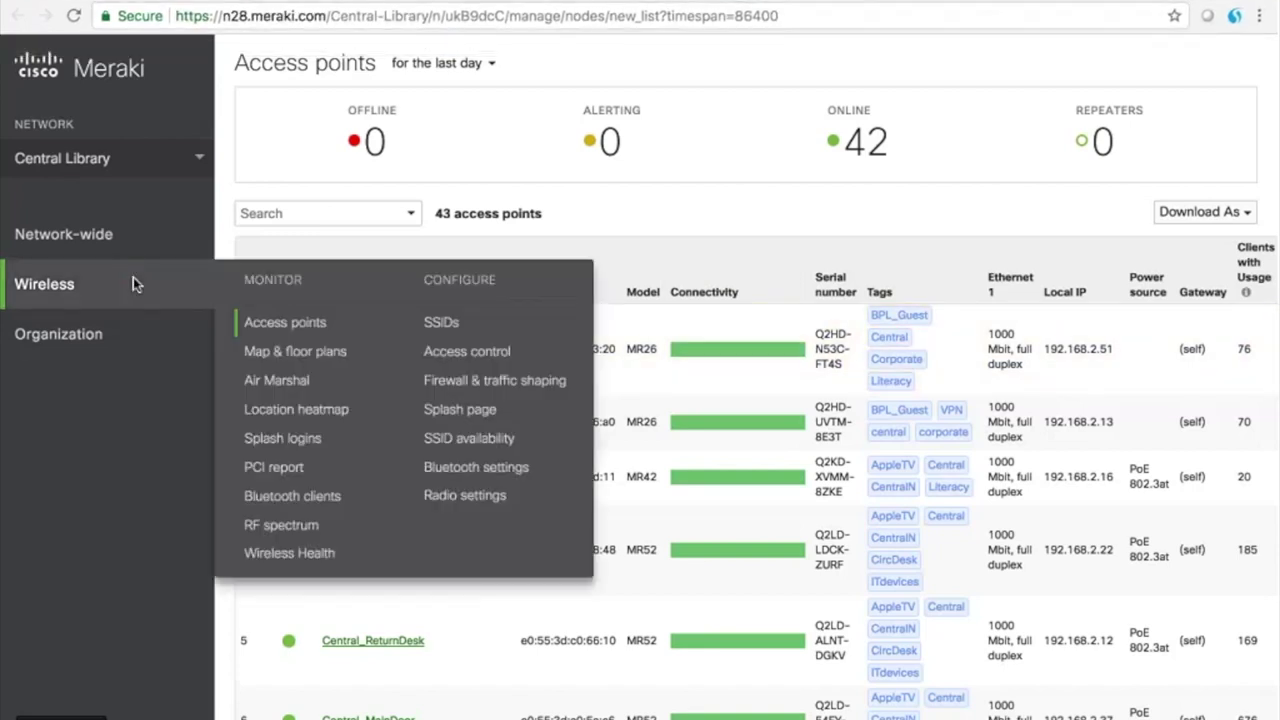
click(271, 315)
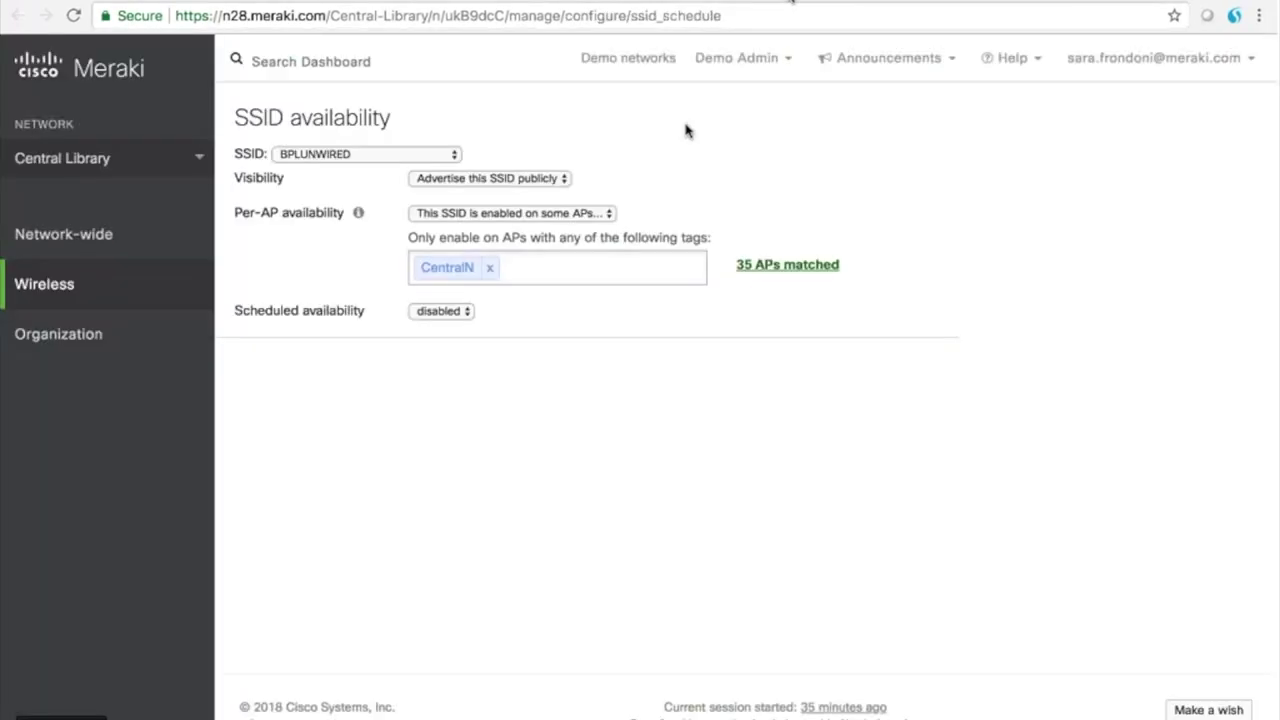
- Open the wireless SSID configuration overview, inspect all SSIDs including the disabled ones, and hide the disabled SSIDs again
mouse_move(122, 282)
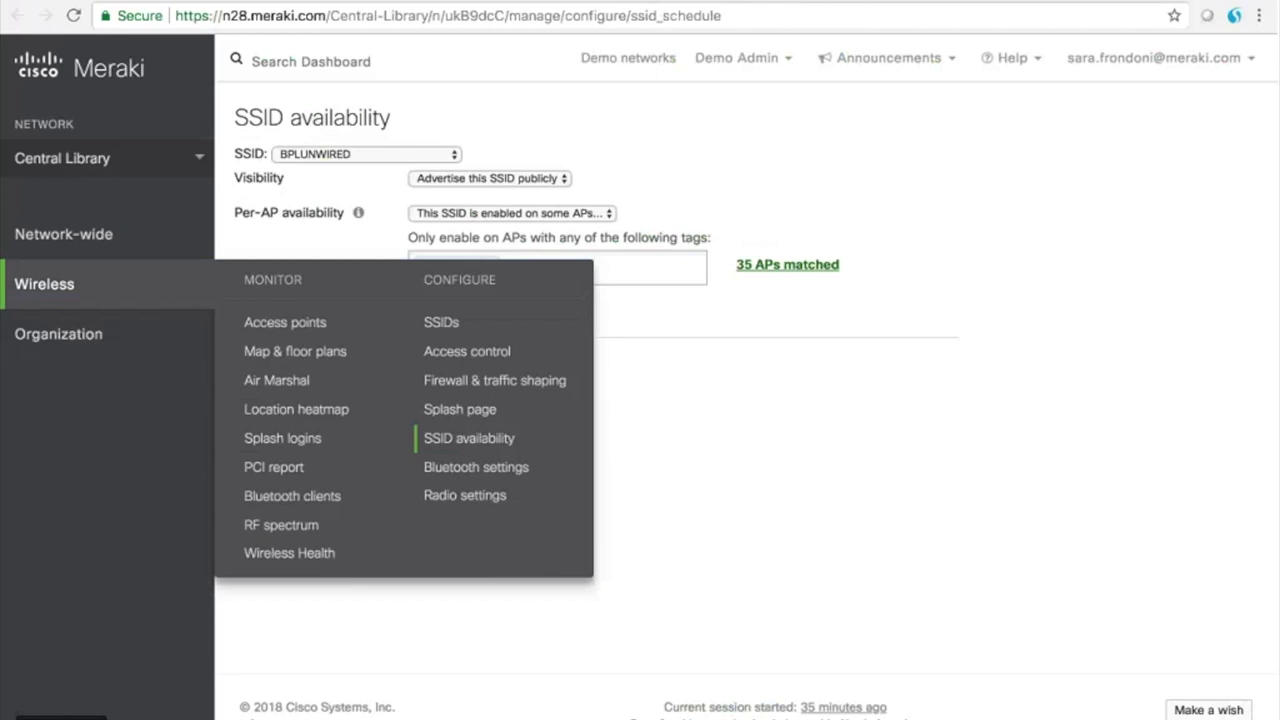
click(440, 321)
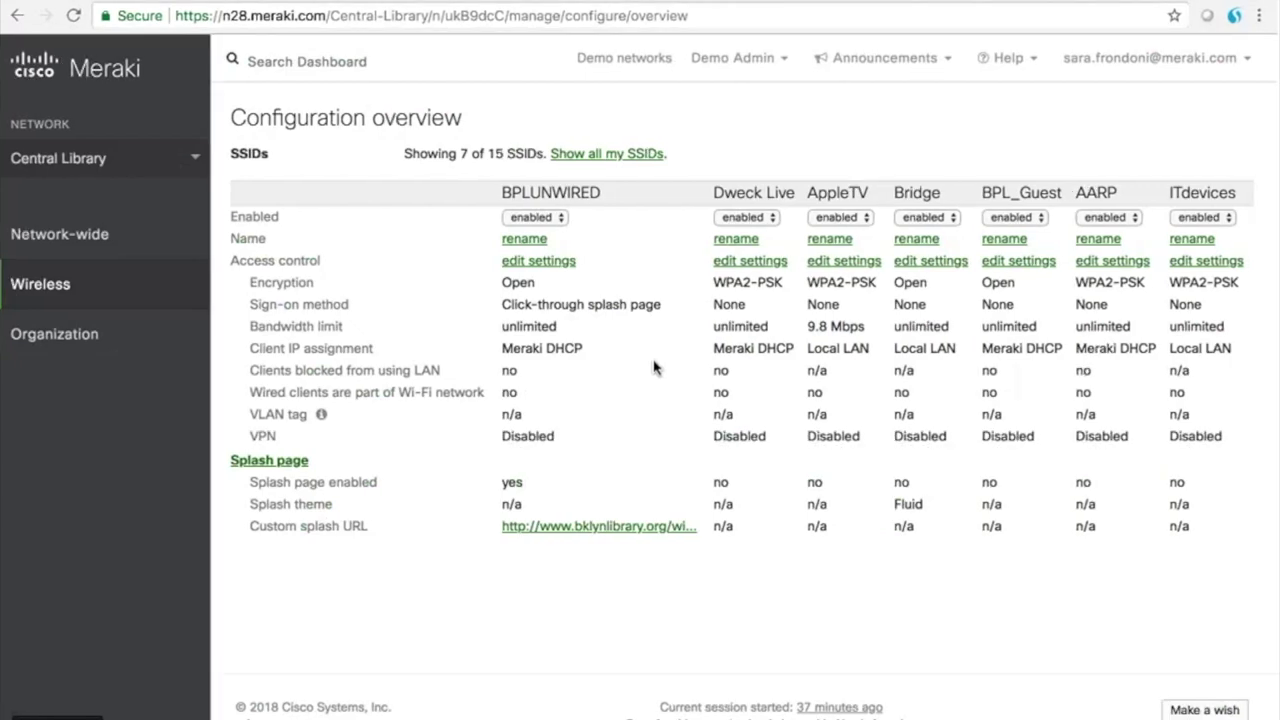
click(626, 163)
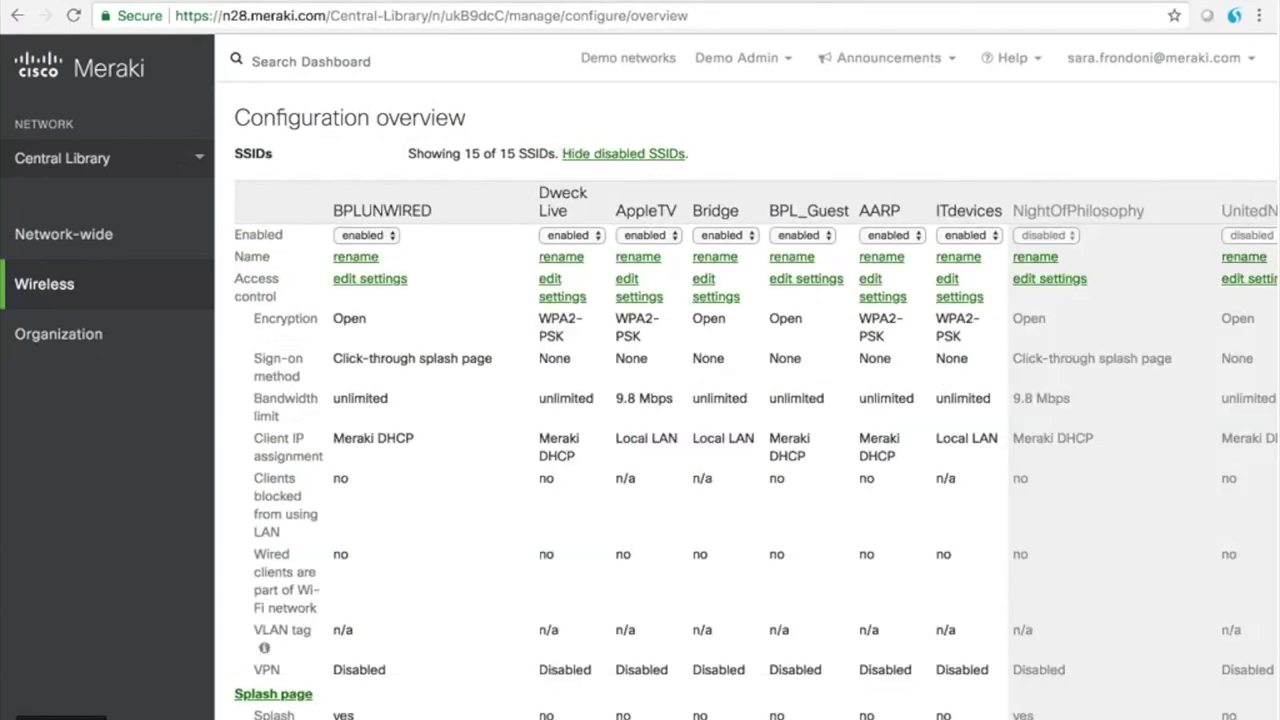
scroll(1140, 435, right, 5)
scroll(1140, 435, right, 3)
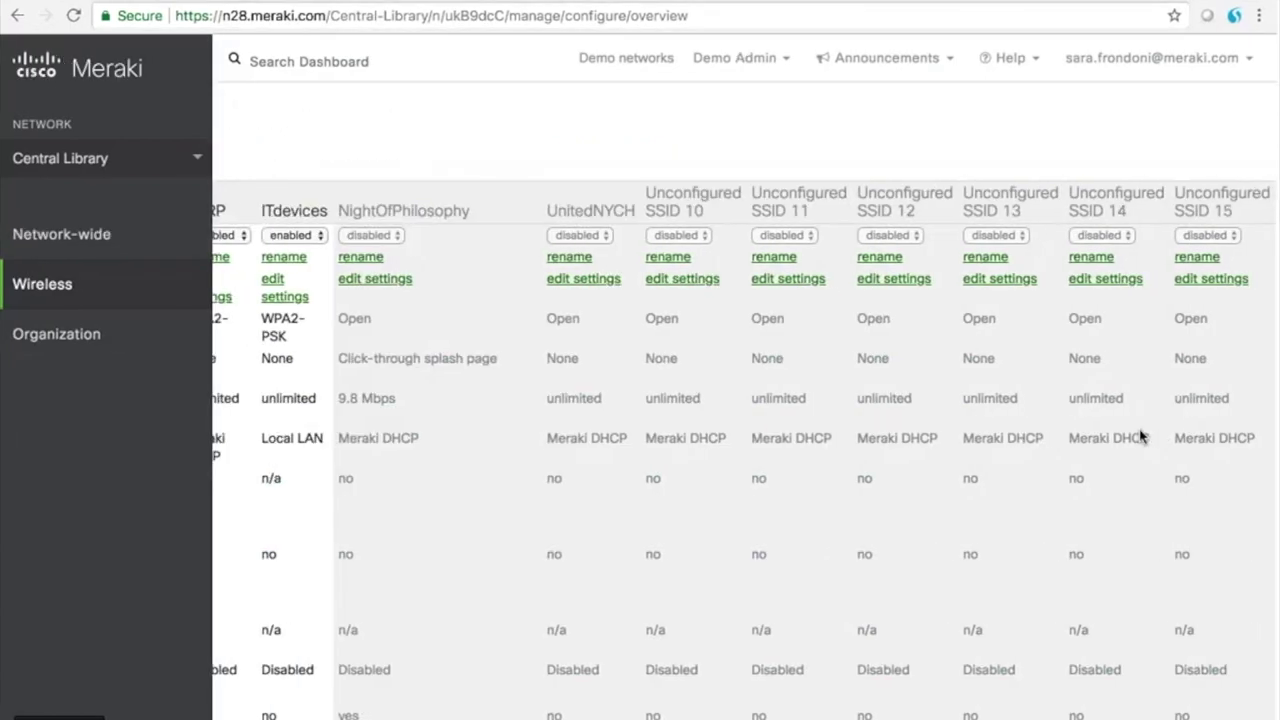
scroll(597, 351, left, 10)
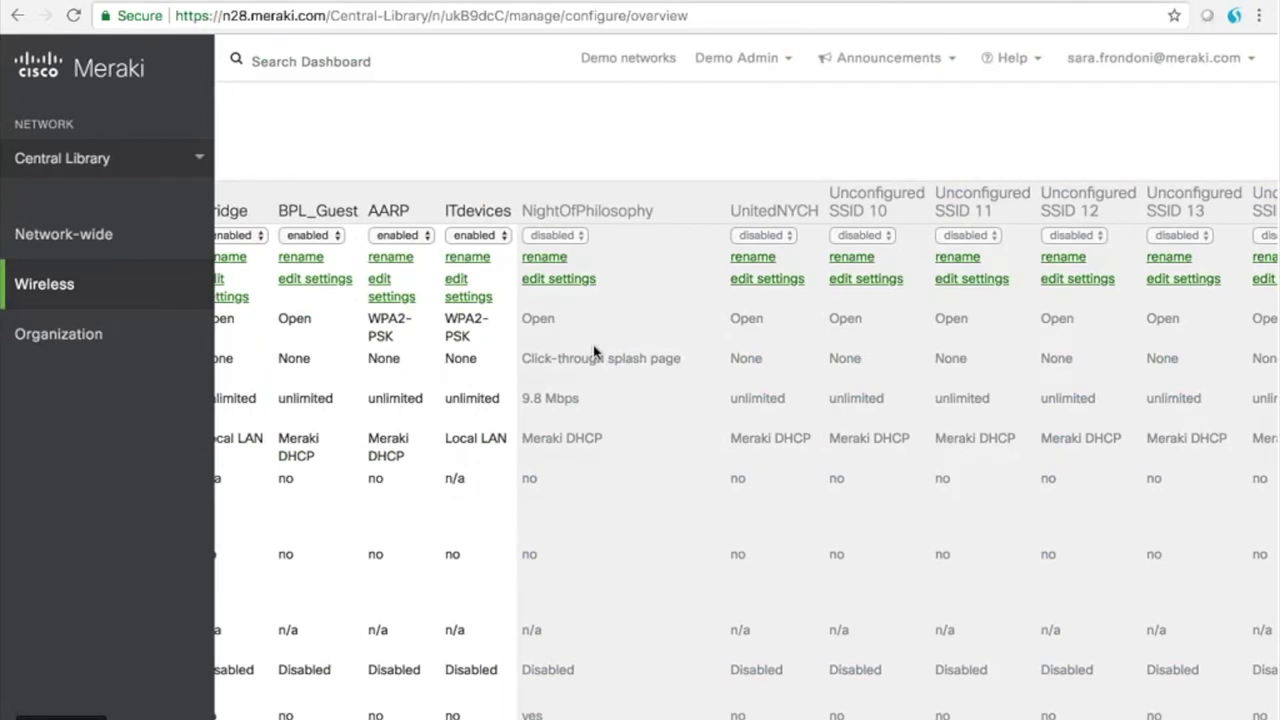
scroll(594, 350, left, 3)
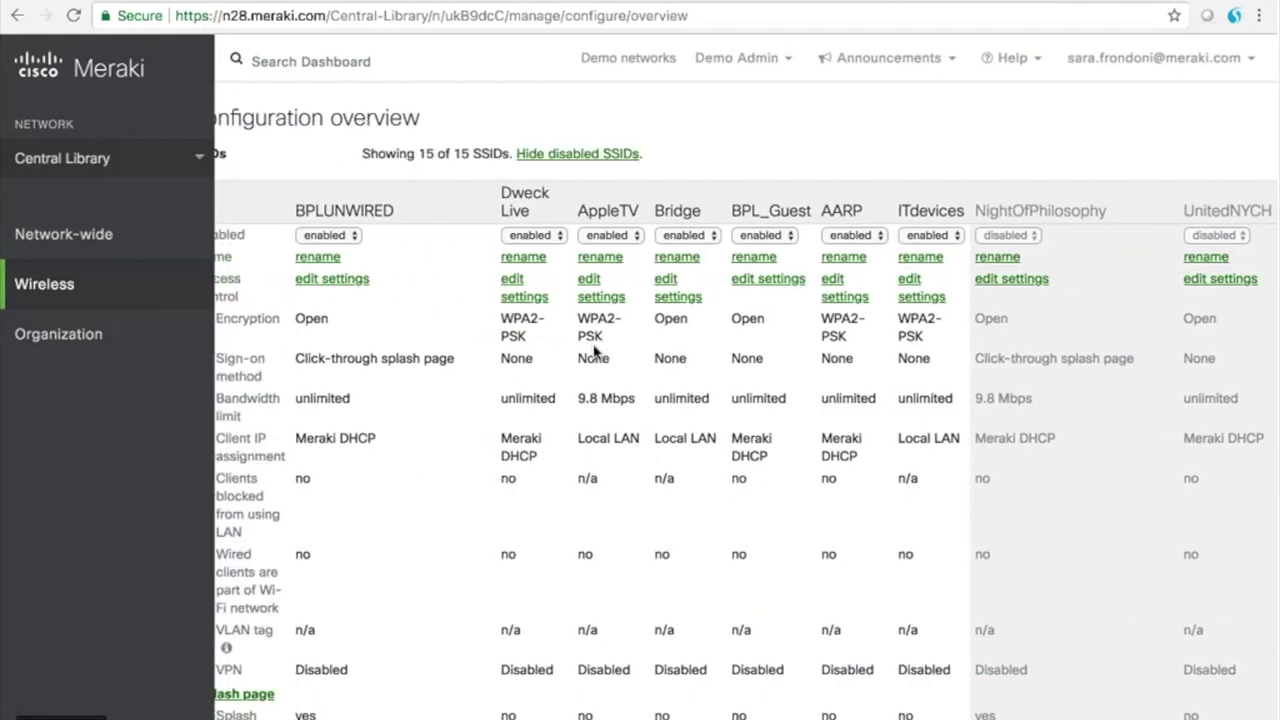
click(619, 155)
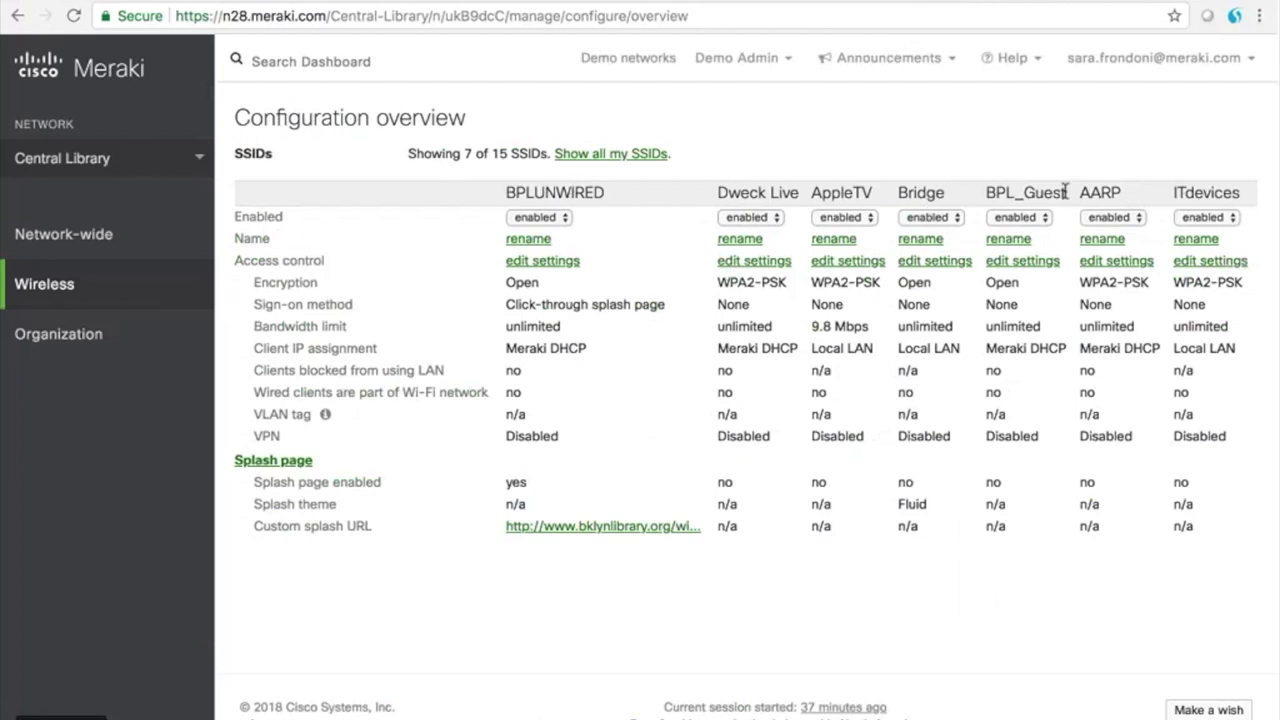
- Check the enabled/disabled choices for the BPL_Guest SSID, keep it enabled, and open its access control settings
click(1015, 218)
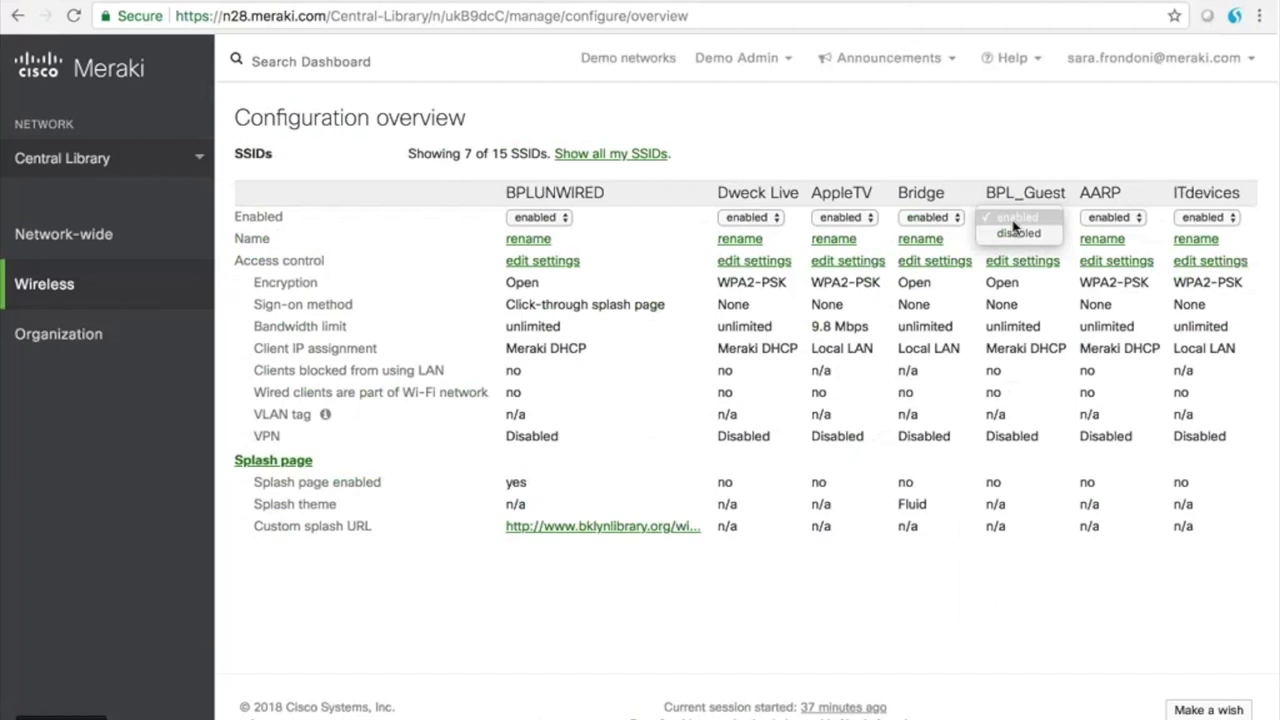
click(1013, 220)
click(1002, 261)
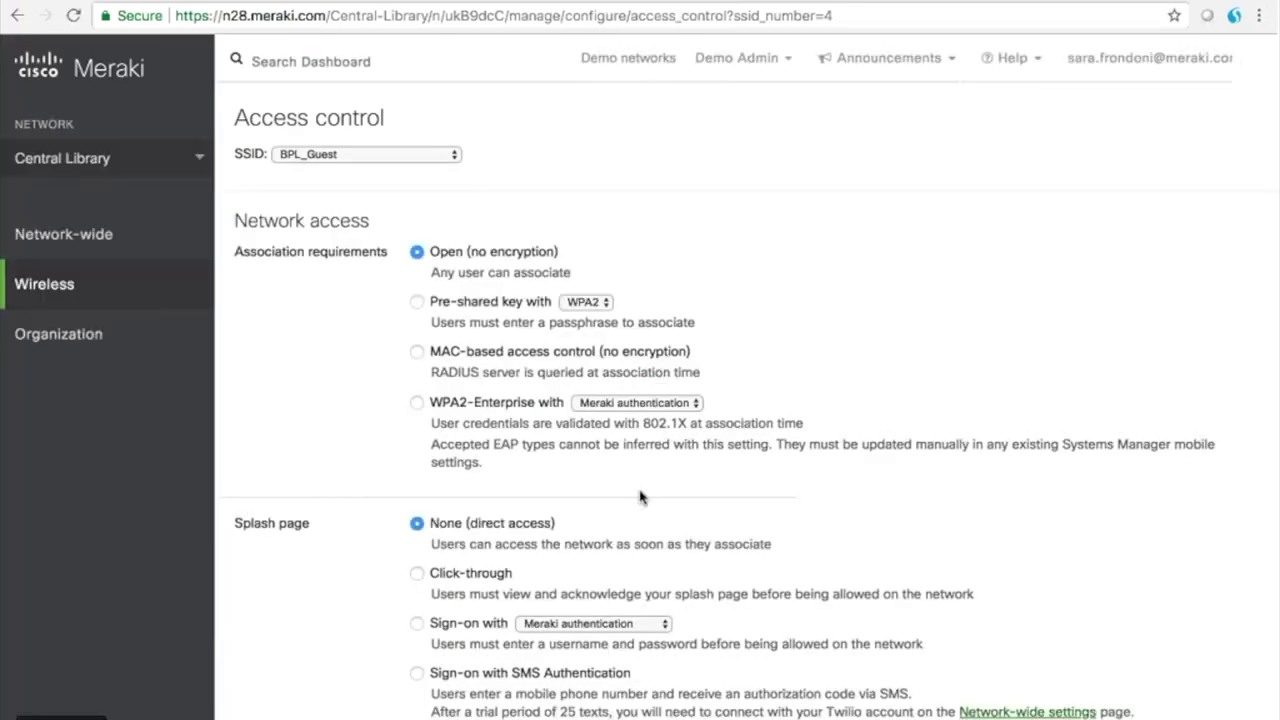
- Examine BPL_Guest's association requirements and the SSIDs selectable for access control, keeping BPL_Guest selected
scroll(640, 497, down, 2)
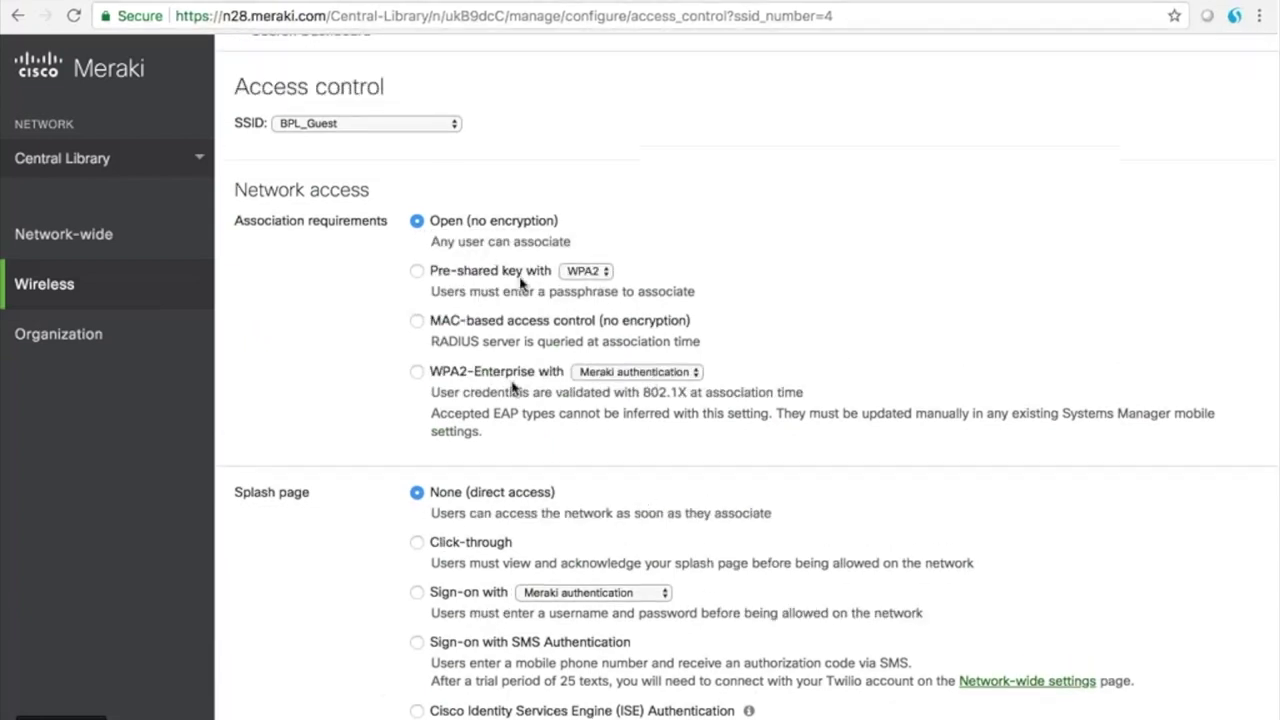
scroll(513, 387, down, 5)
scroll(517, 383, up, 5)
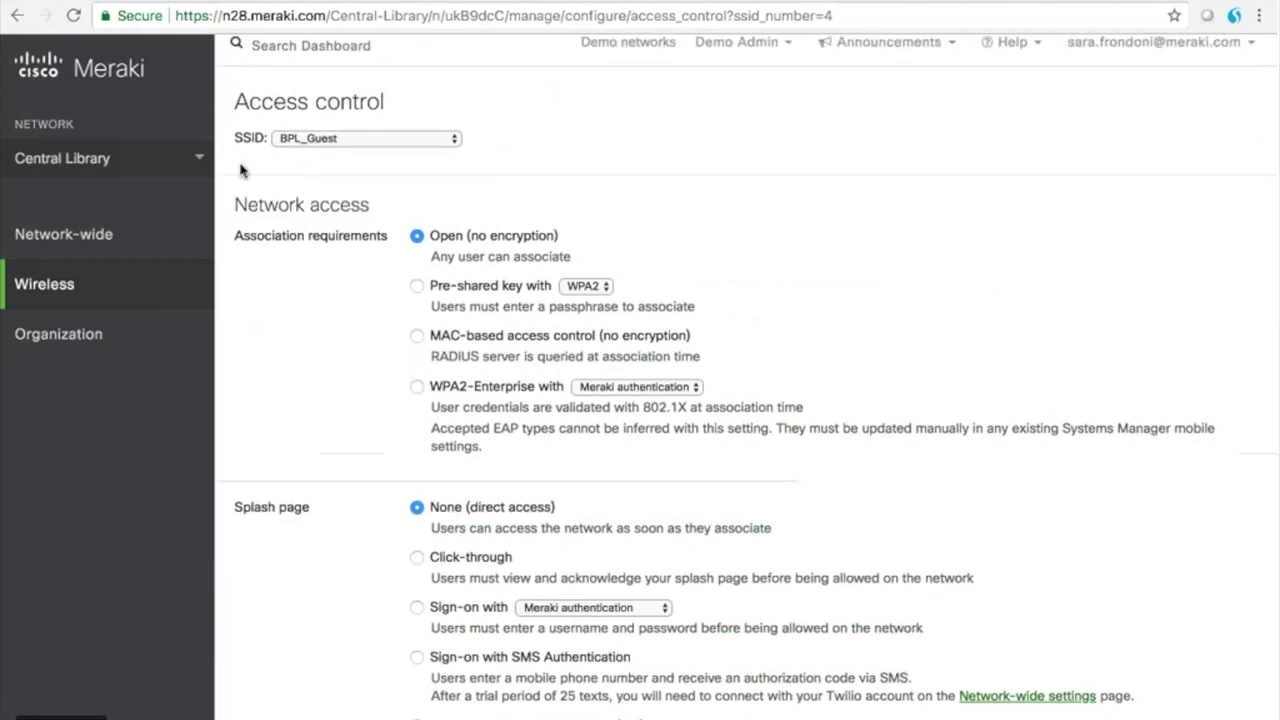
mouse_move(170, 288)
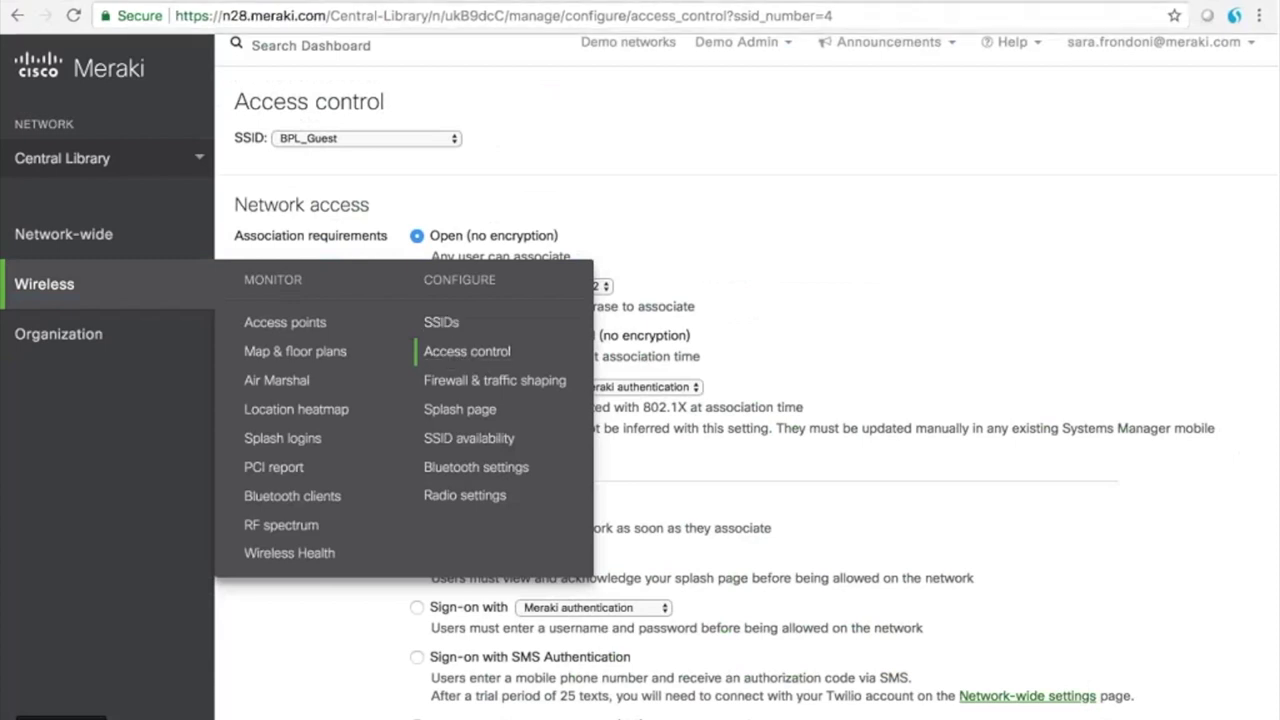
click(447, 140)
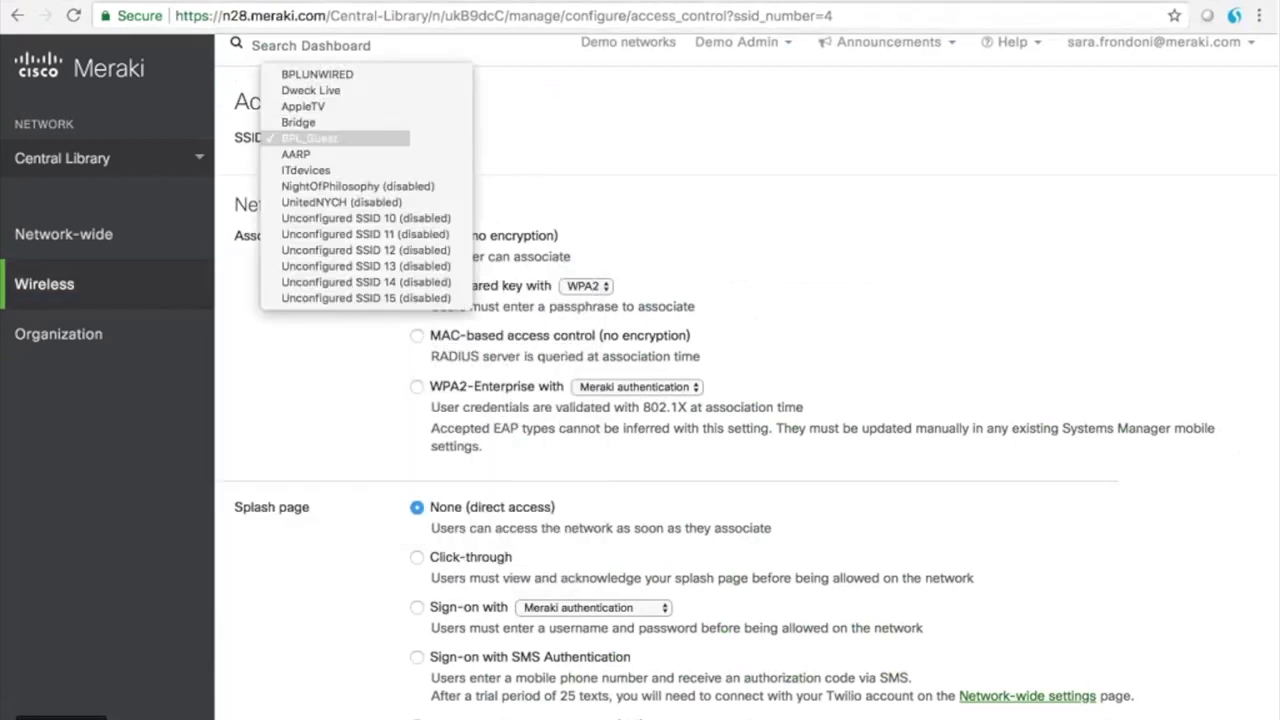
click(550, 157)
- Review BPL_Guest's splash page, client IP assignment, VLAN tagging, content filtering, band selection and minimum bitrate settings
scroll(583, 418, down, 5)
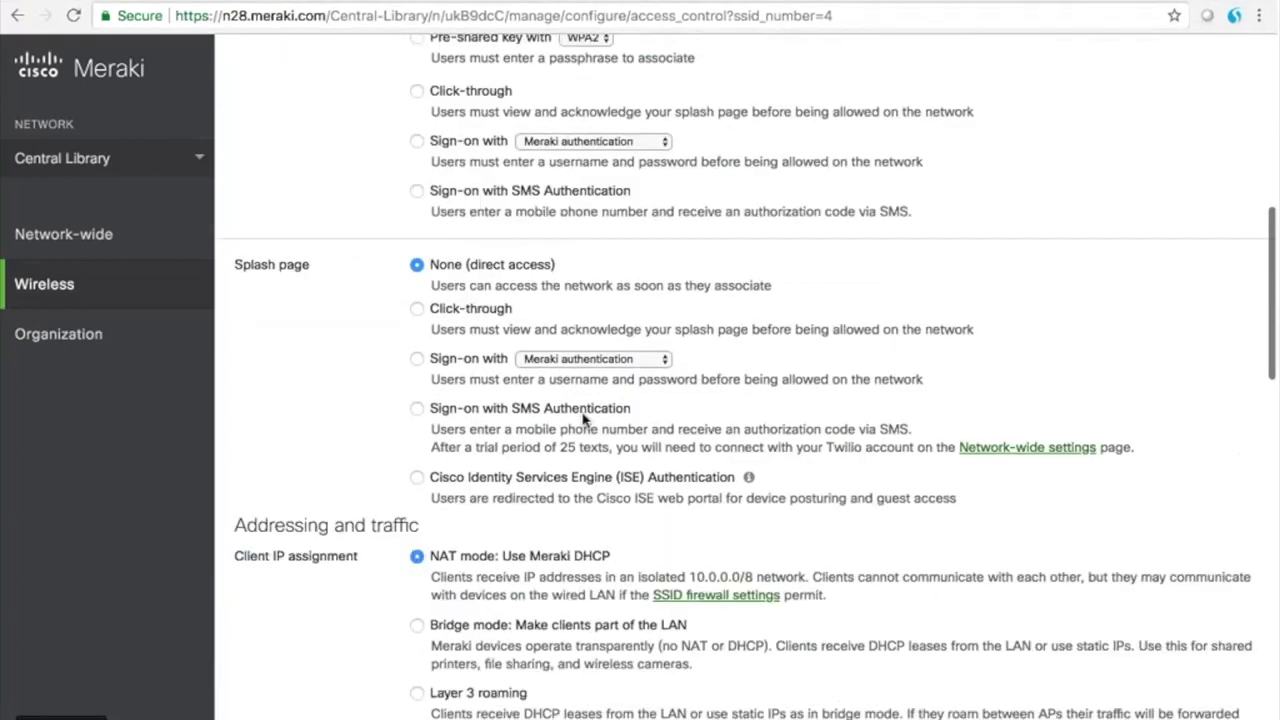
scroll(583, 420, down, 5)
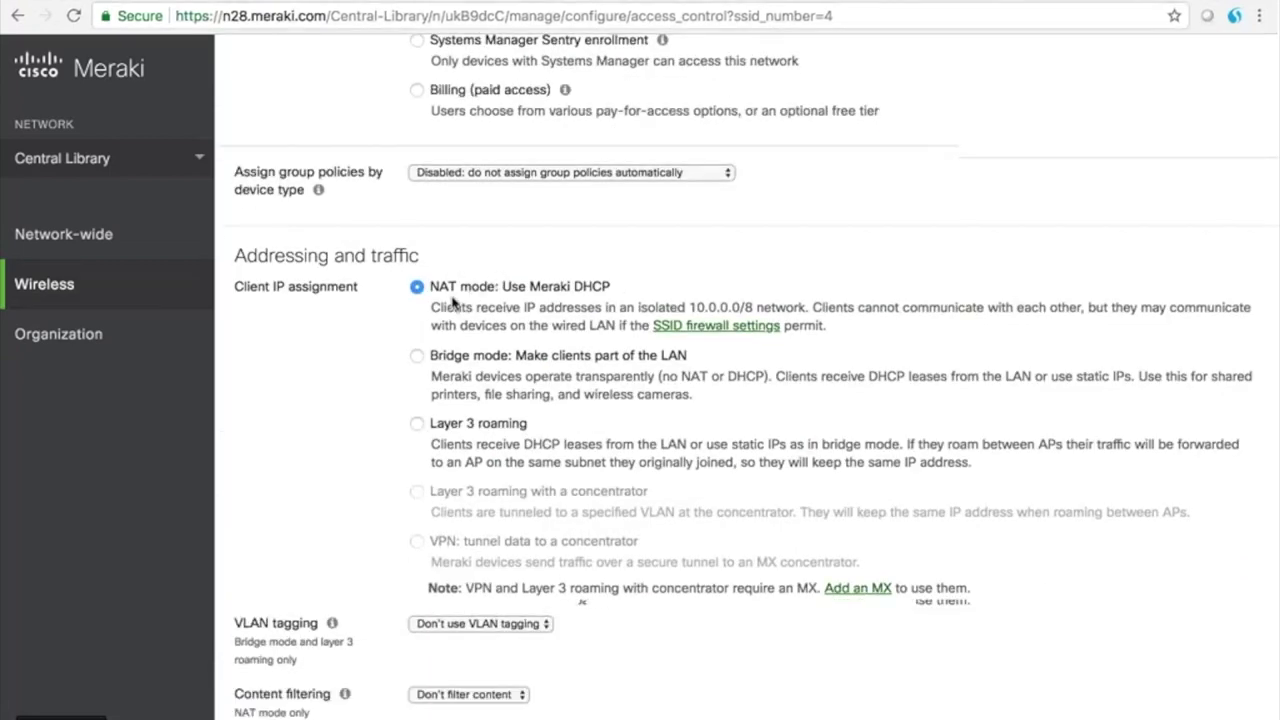
scroll(485, 383, down, 4)
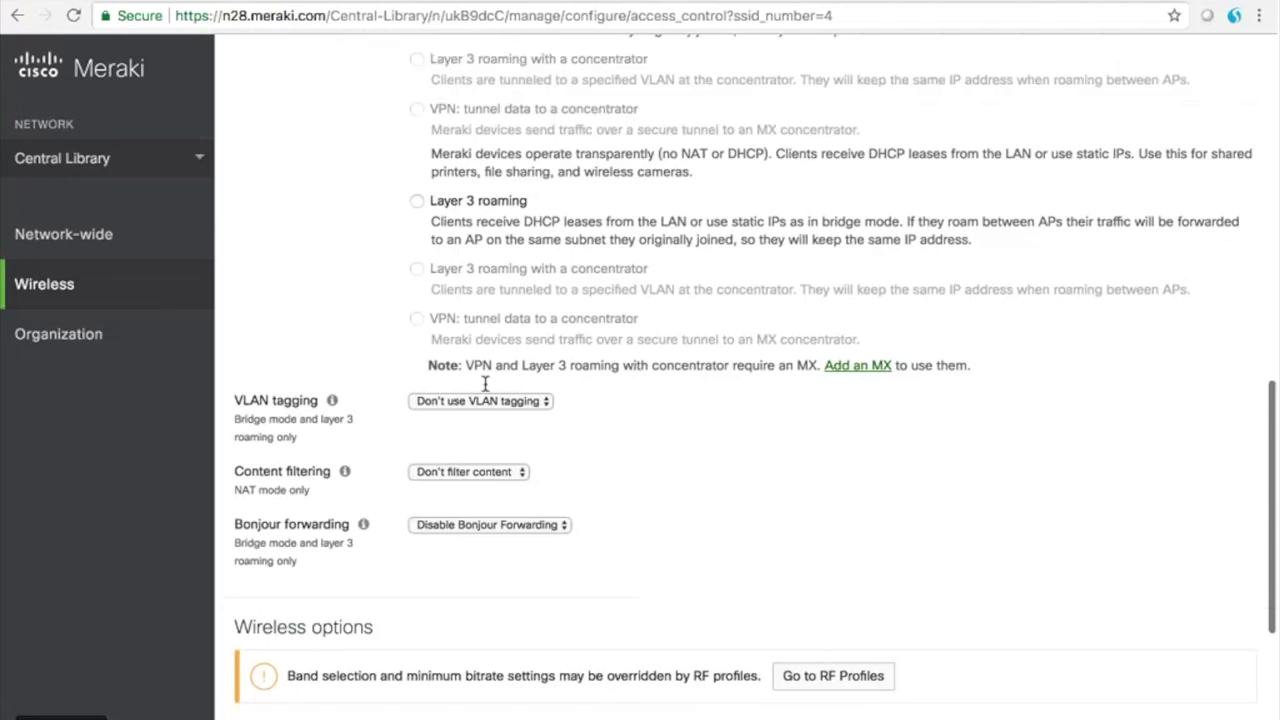
scroll(485, 383, down, 6)
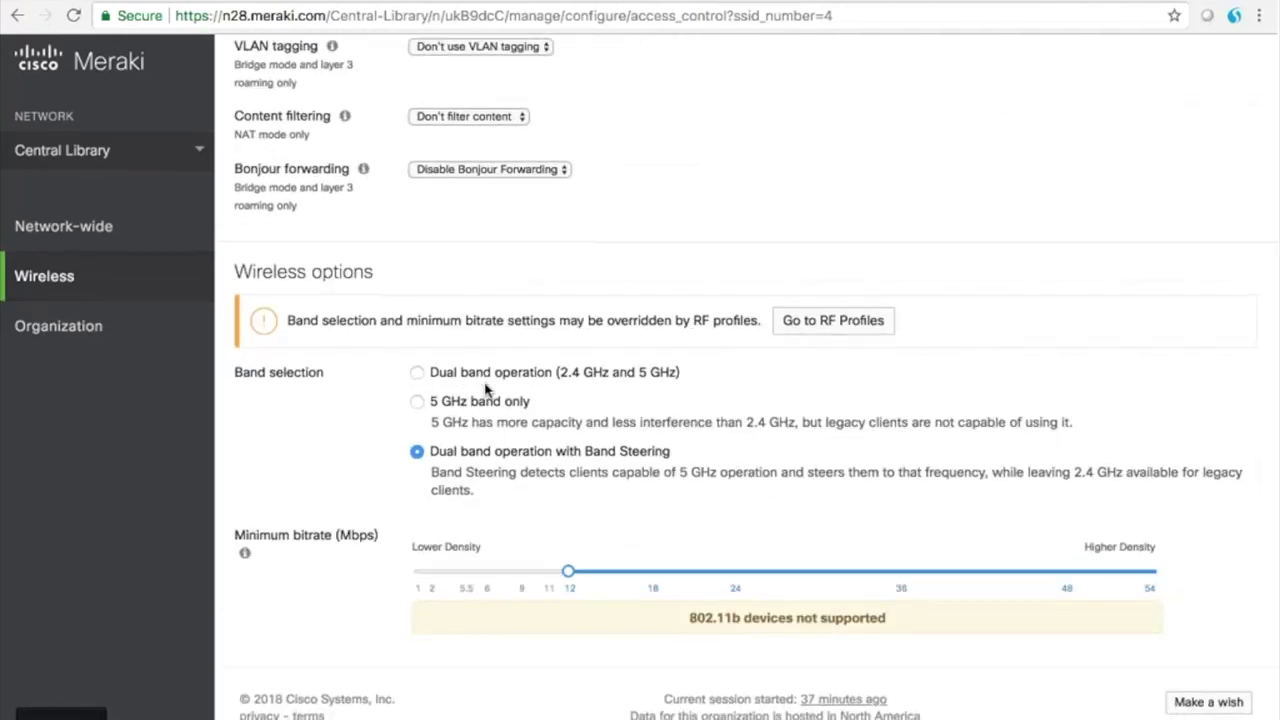
scroll(485, 390, up, 15)
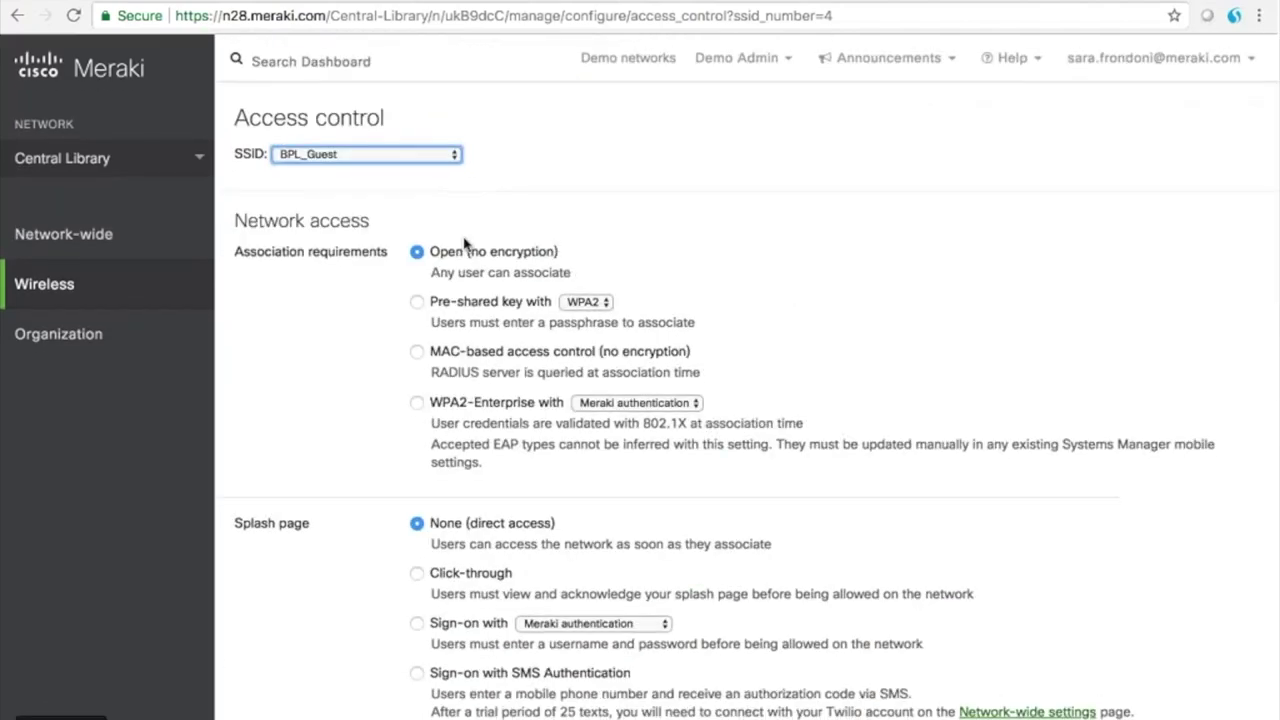
scroll(518, 376, down, 2)
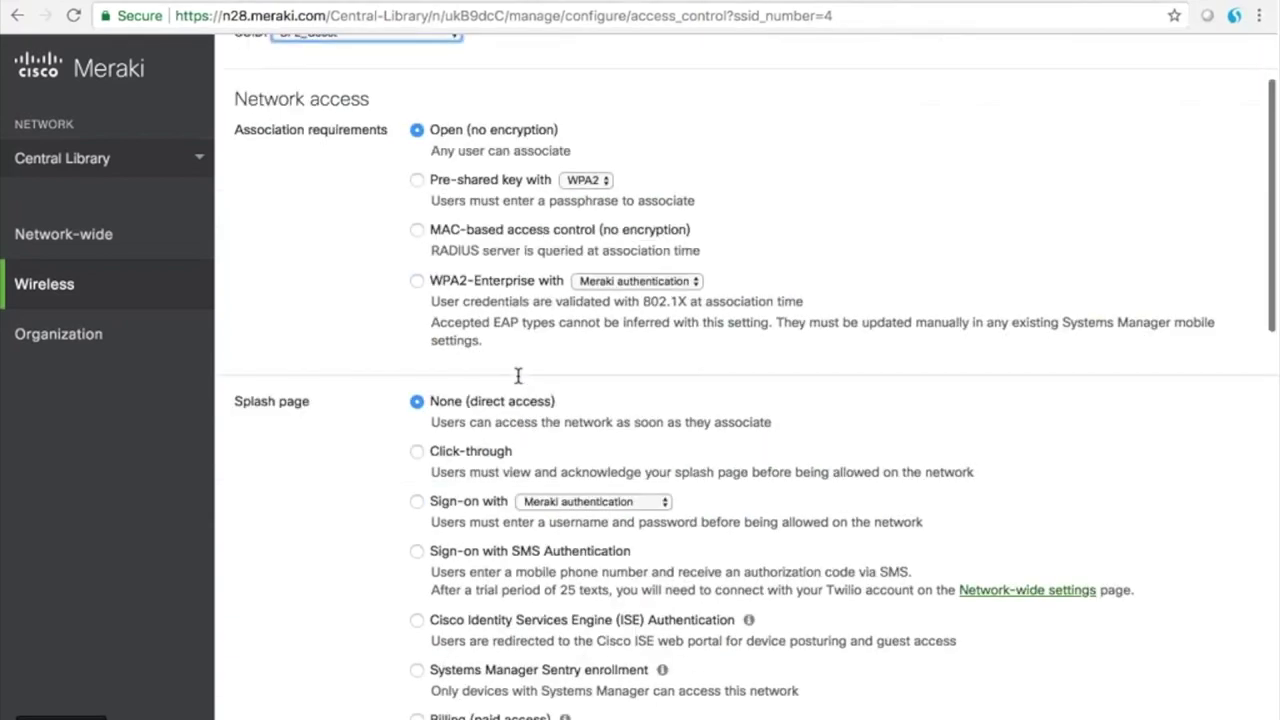
- Return to the SSID configuration overview and view BPLUNWIRED's custom splash URL page in a new tab, keeping the overview open
scroll(518, 376, down, 1)
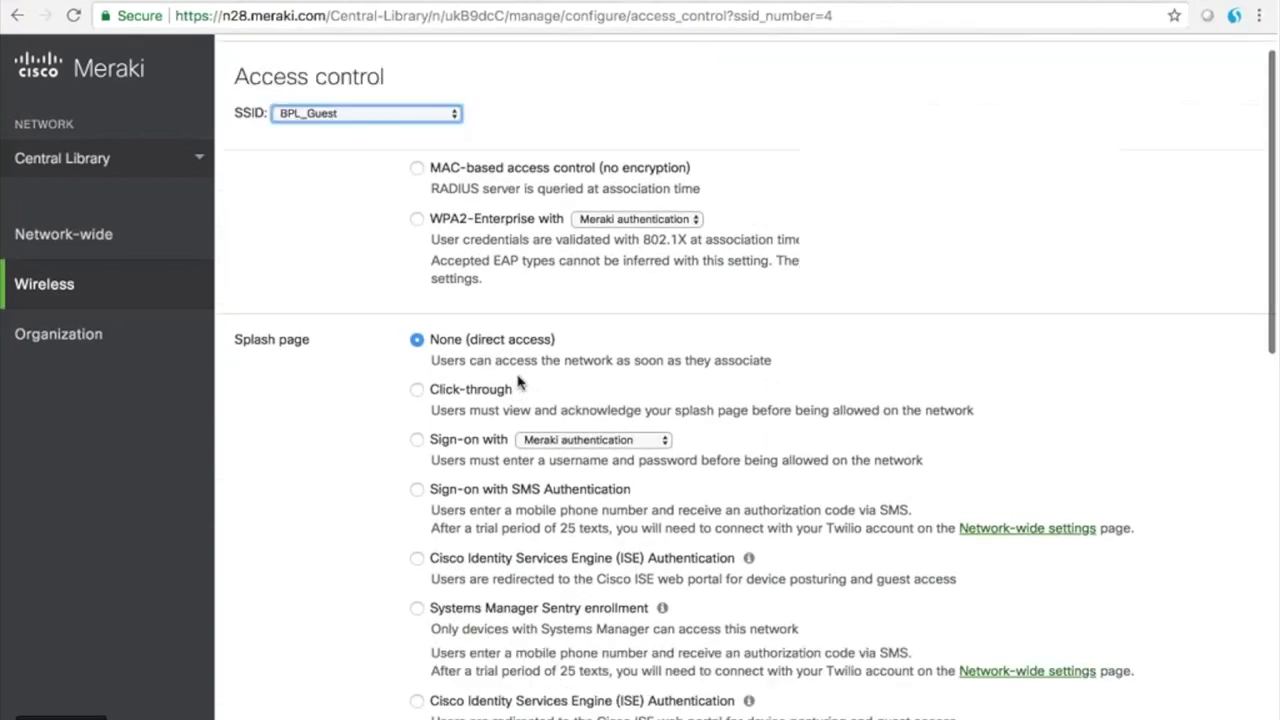
mouse_move(45, 300)
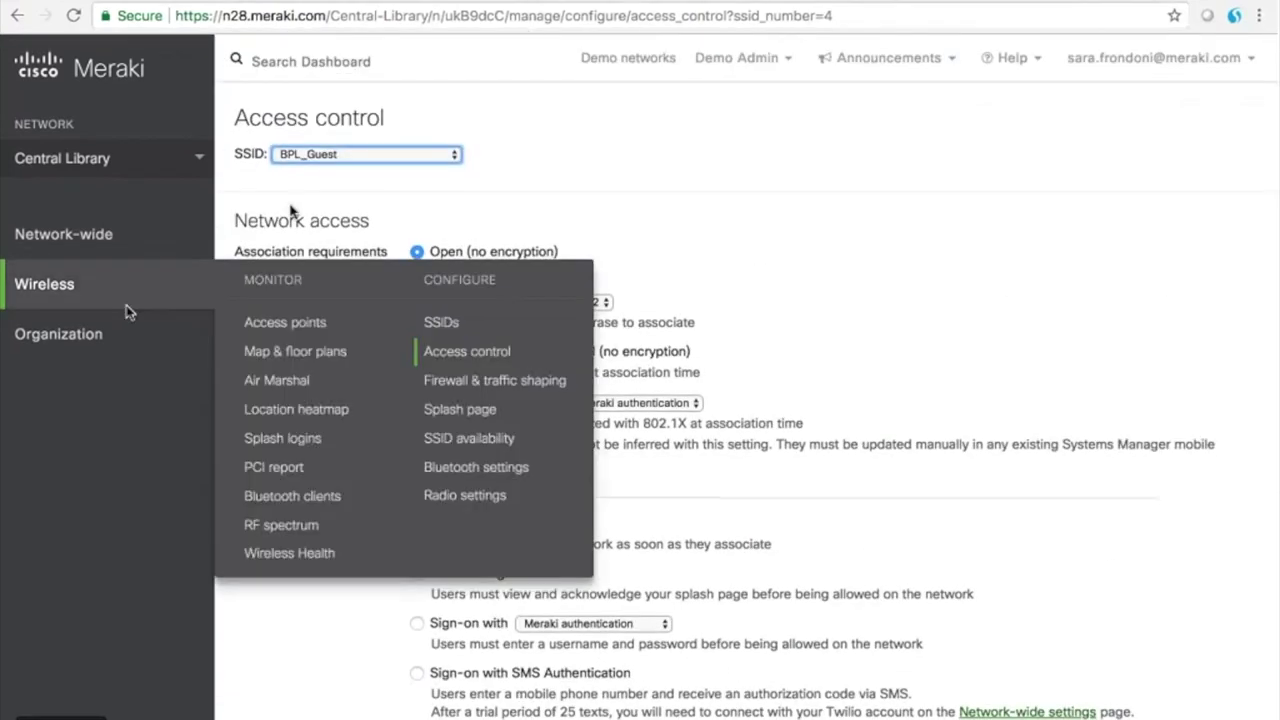
click(438, 328)
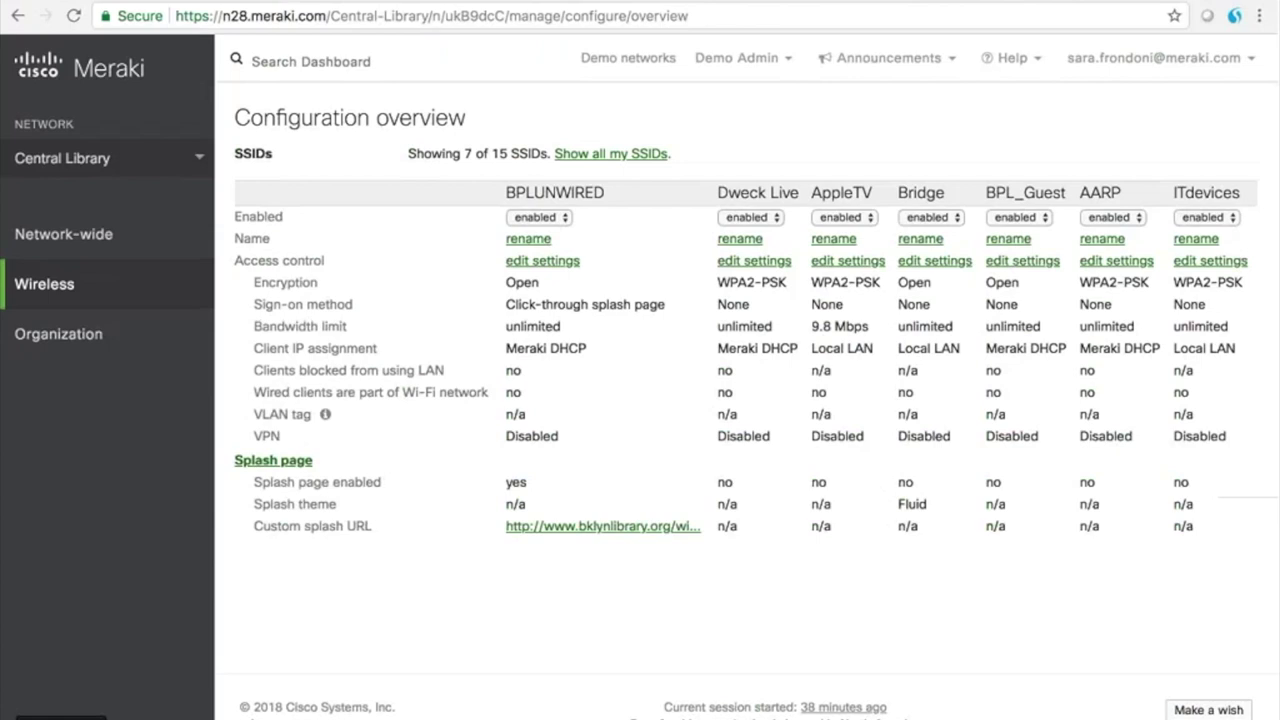
right_click(543, 526)
click(566, 470)
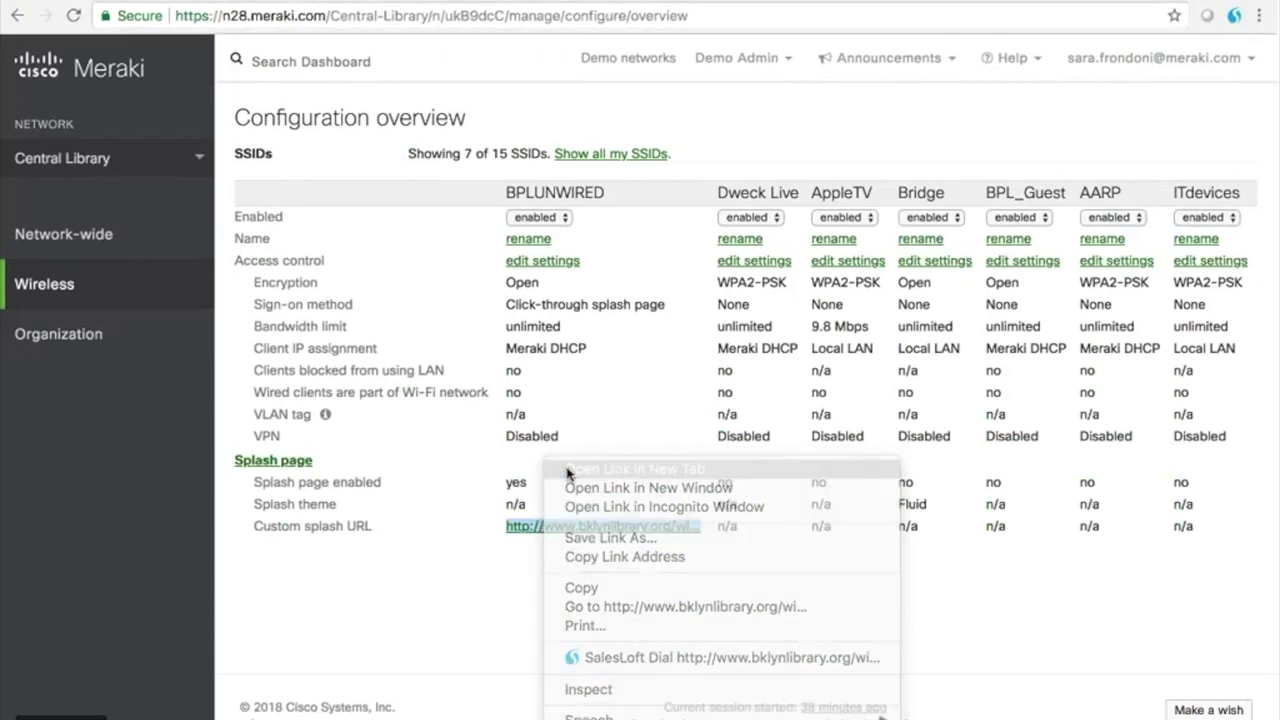
click(840, 6)
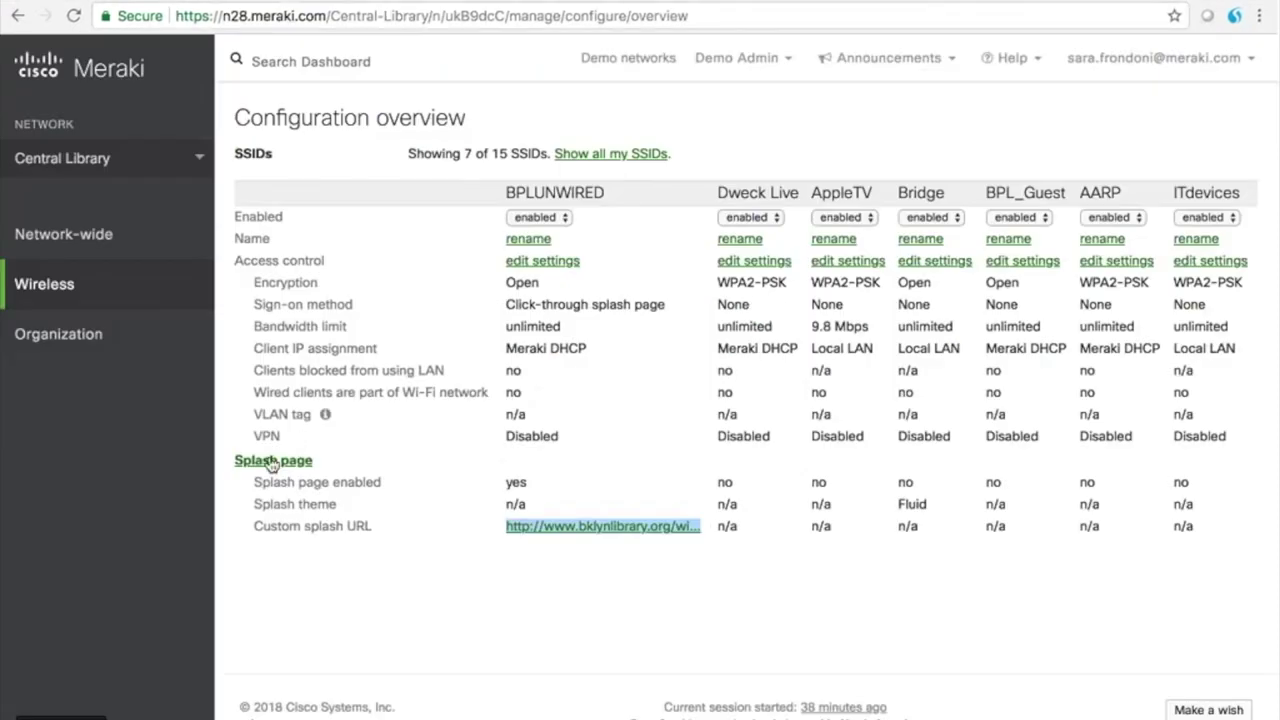
- Open BPLUNWIRED's access control settings in a separate tab from the SSID overview
mouse_move(129, 292)
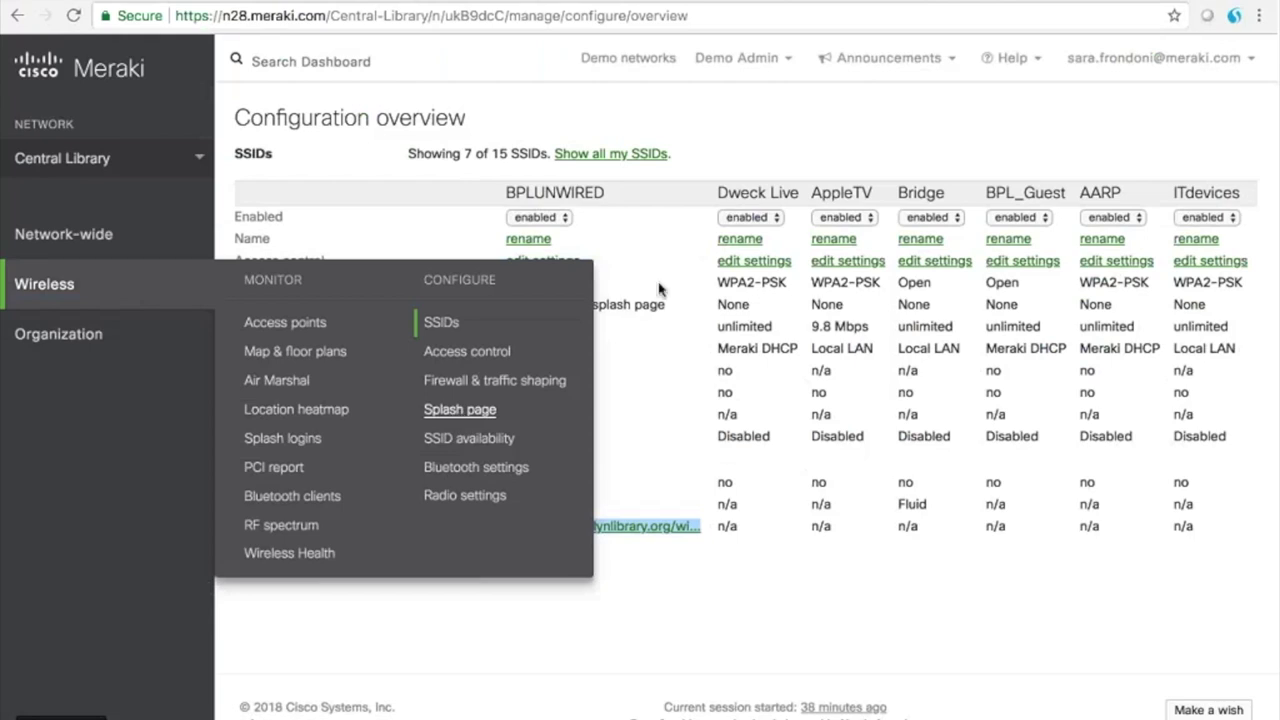
right_click(572, 260)
click(588, 260)
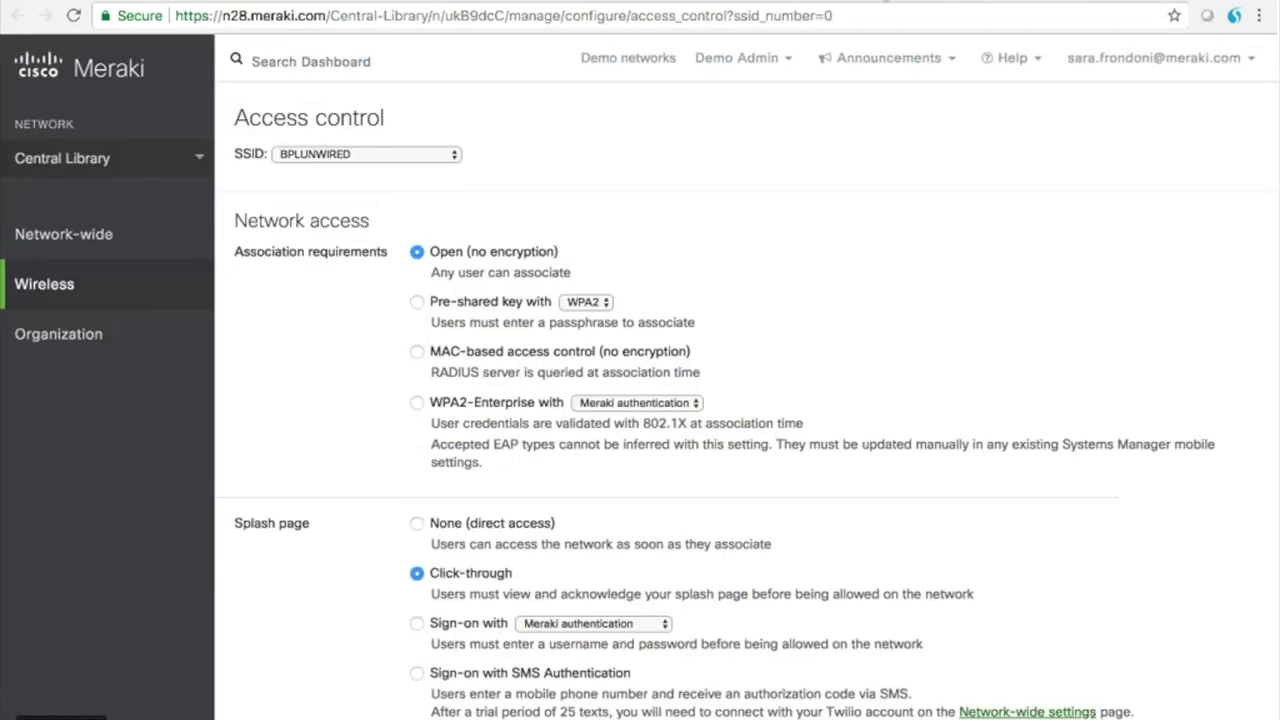
- Examine BPLUNWIRED's association requirements, splash page options, captive portal strength, walled garden, controller disconnection behavior and client IP assignment
scroll(514, 373, down, 4)
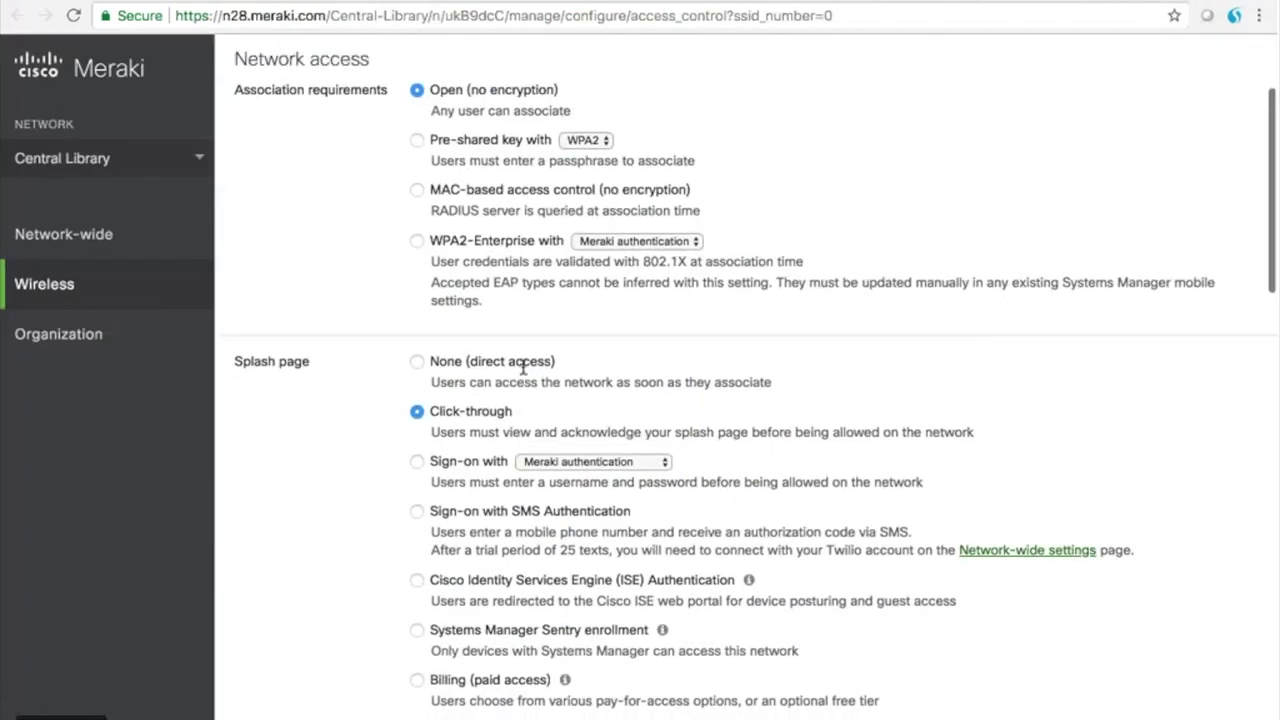
scroll(514, 373, down, 1)
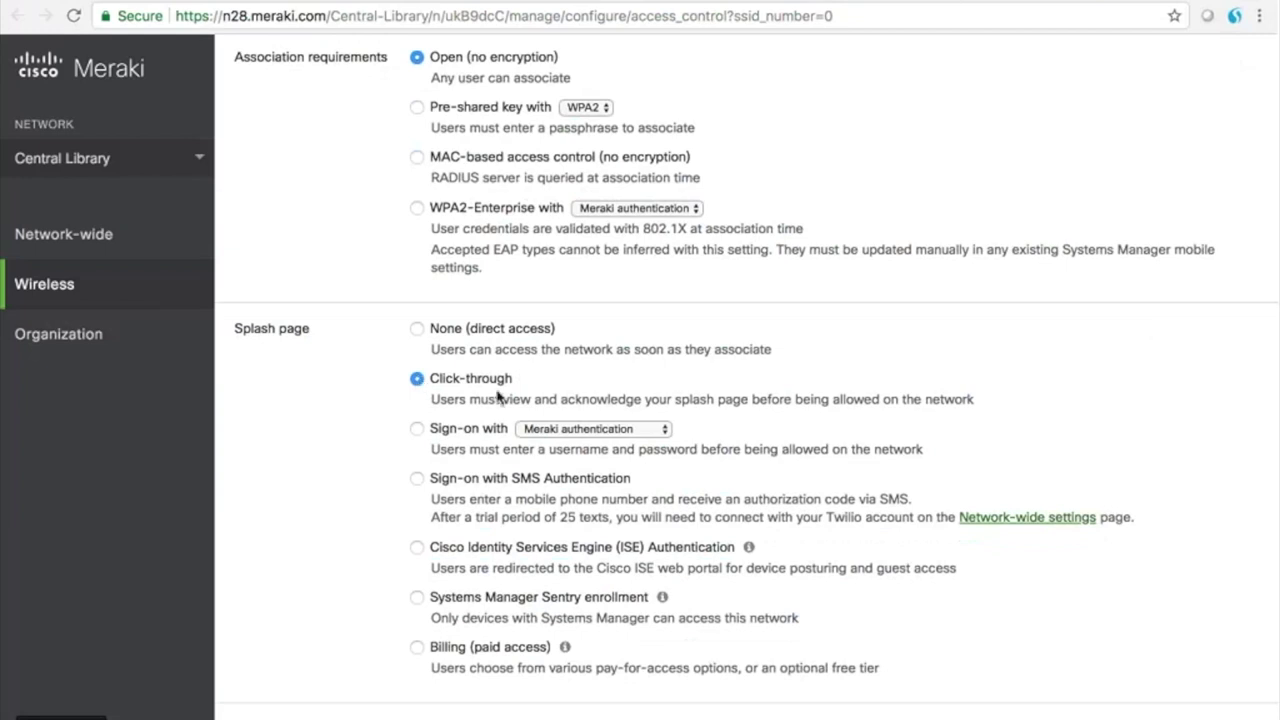
scroll(498, 397, up, 1)
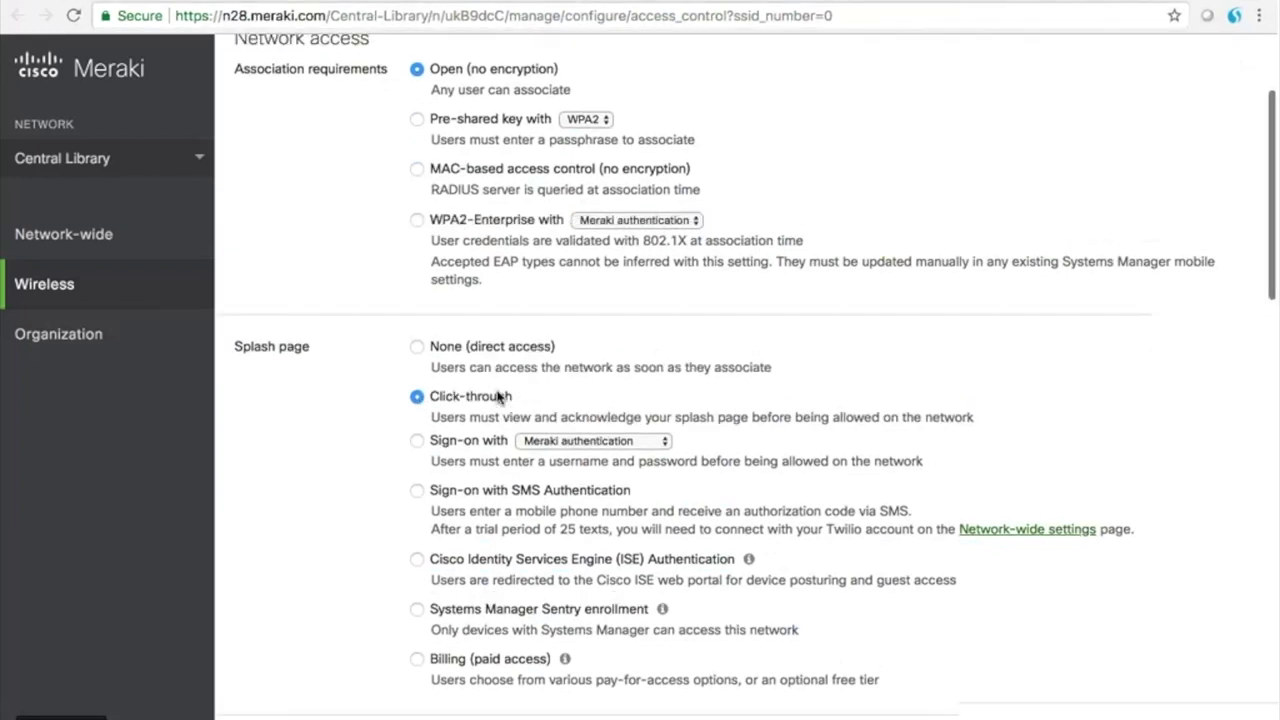
scroll(498, 397, down, 5)
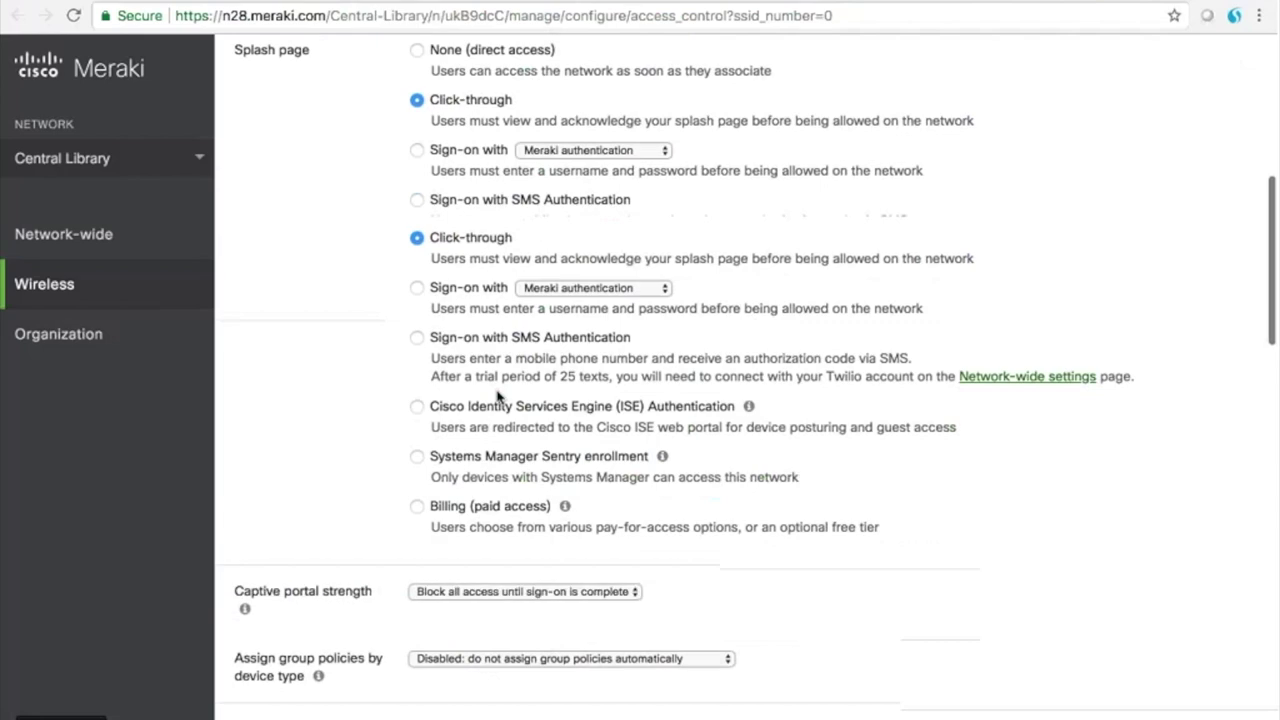
scroll(497, 390, down, 5)
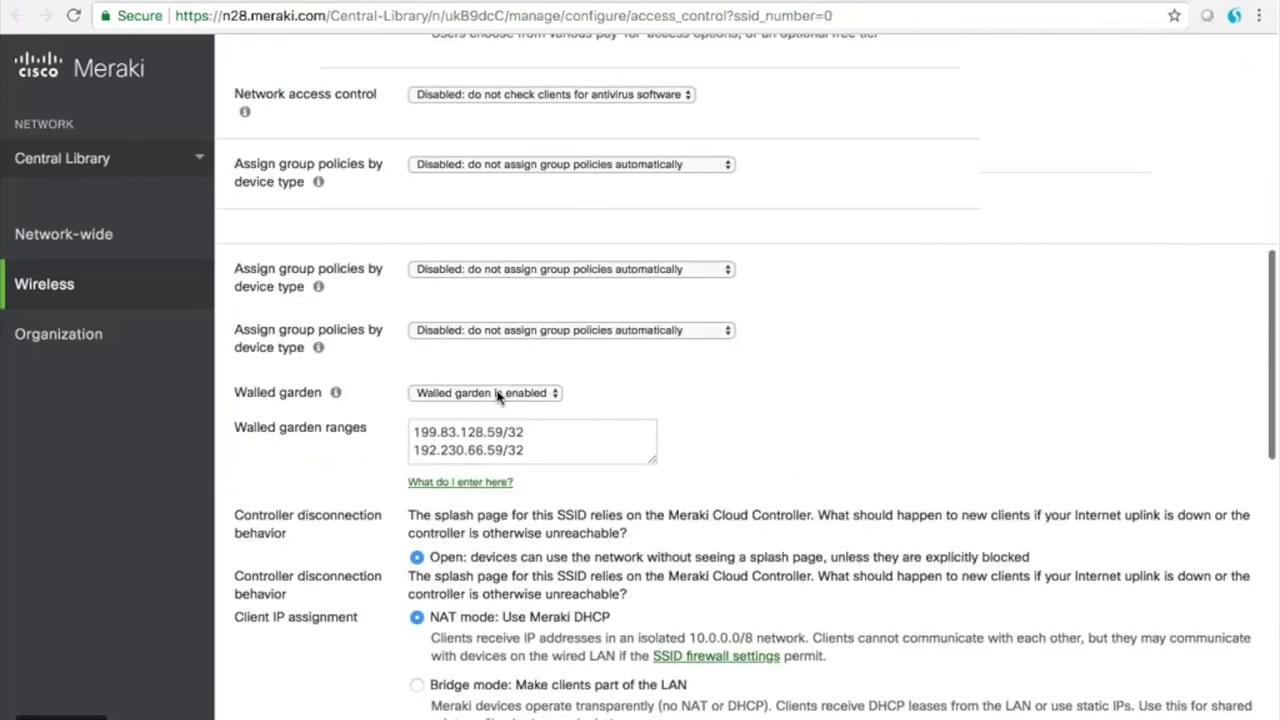
scroll(497, 390, down, 5)
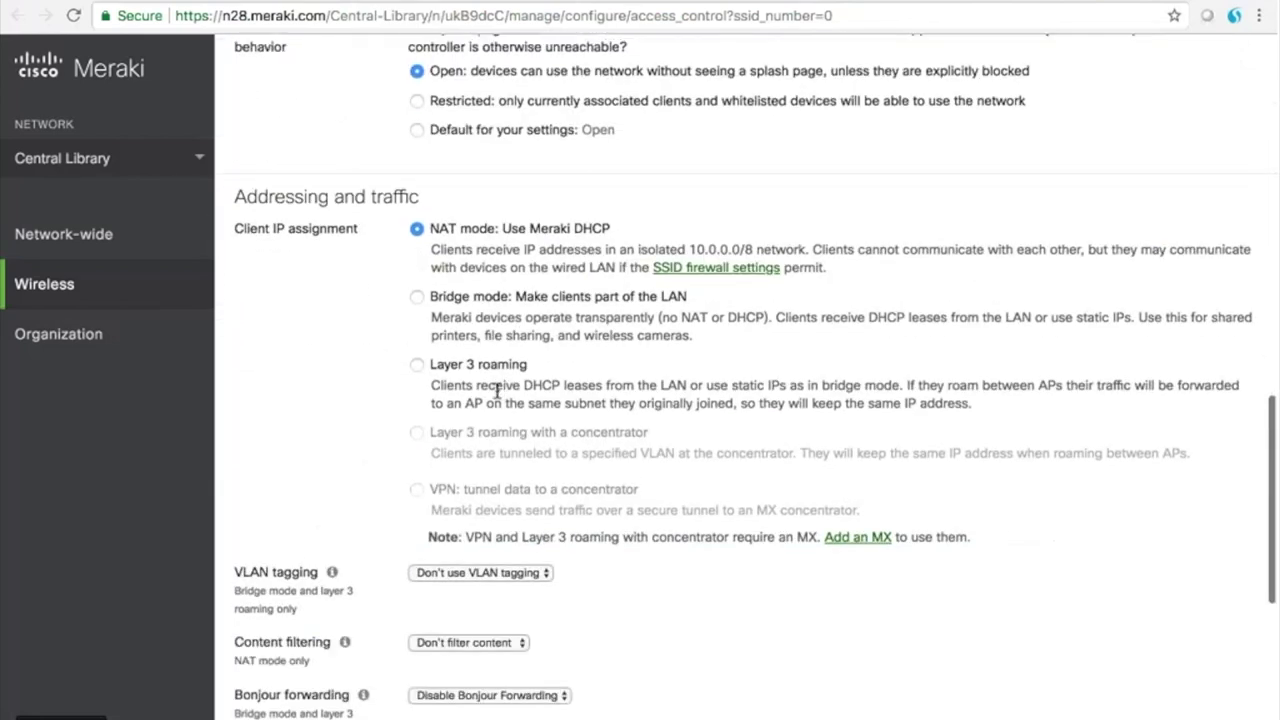
scroll(497, 397, up, 10)
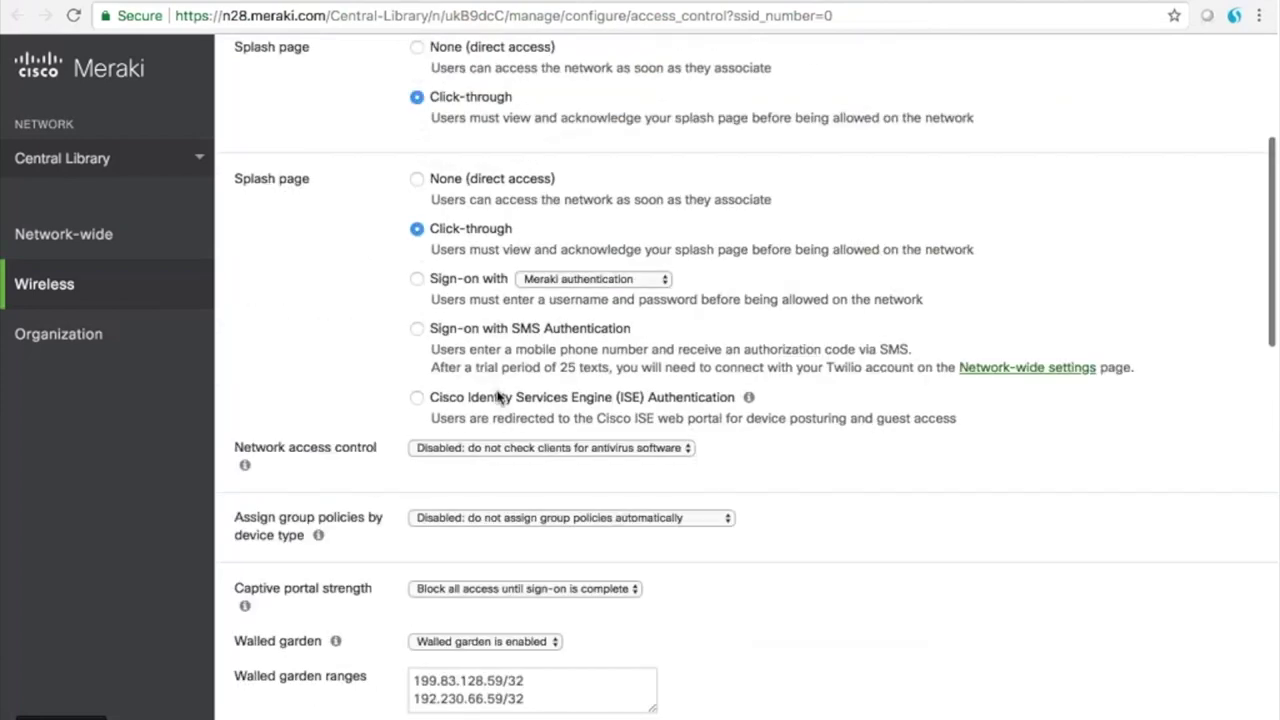
scroll(497, 390, up, 3)
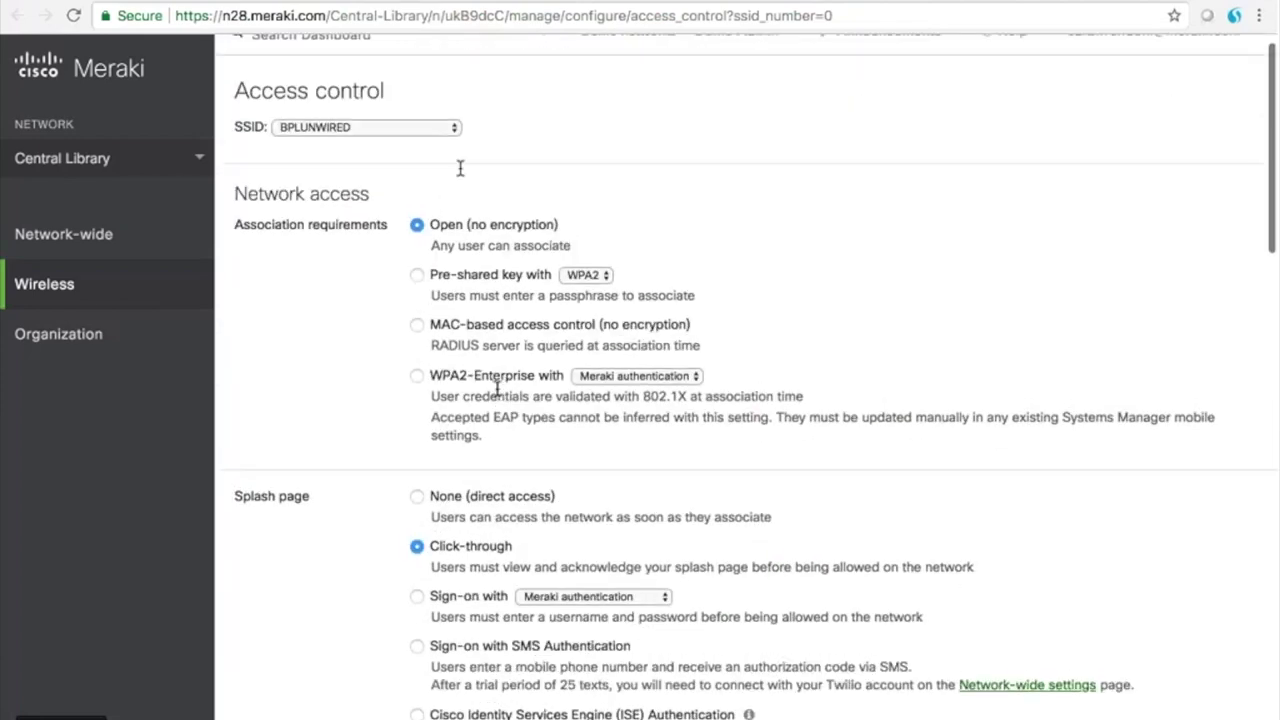
scroll(490, 580, down, 2)
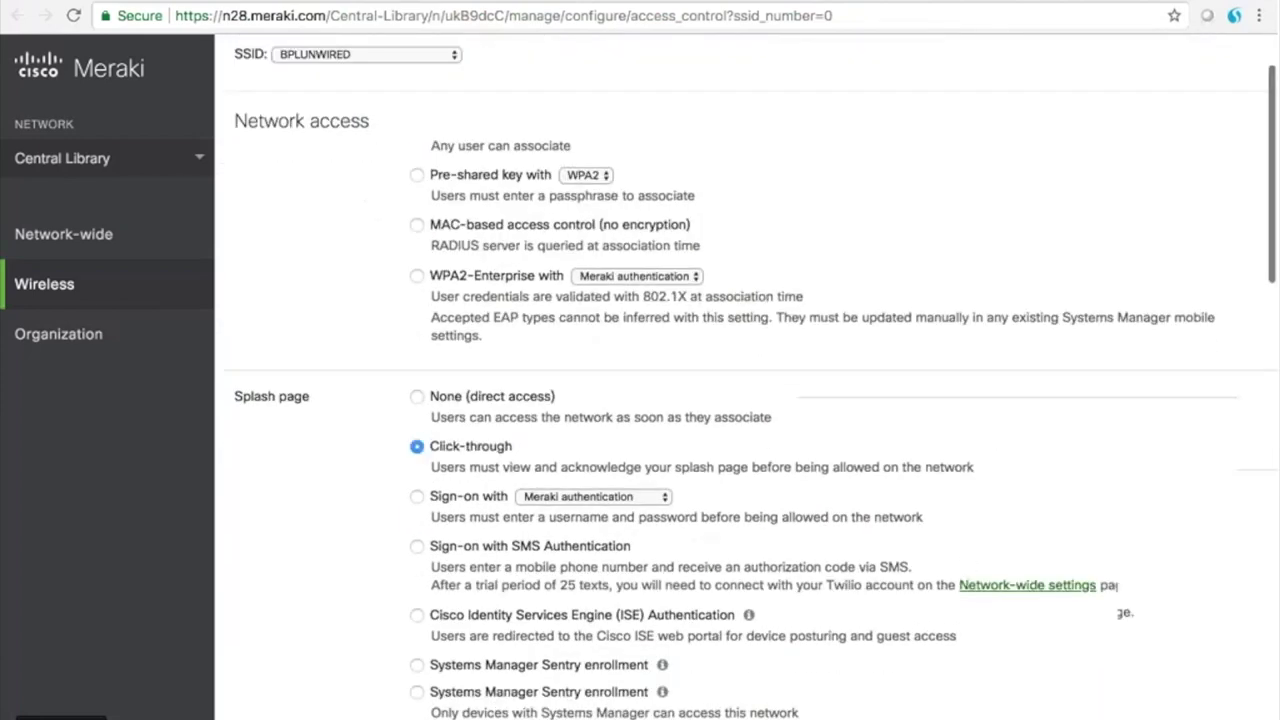
scroll(490, 580, down, 3)
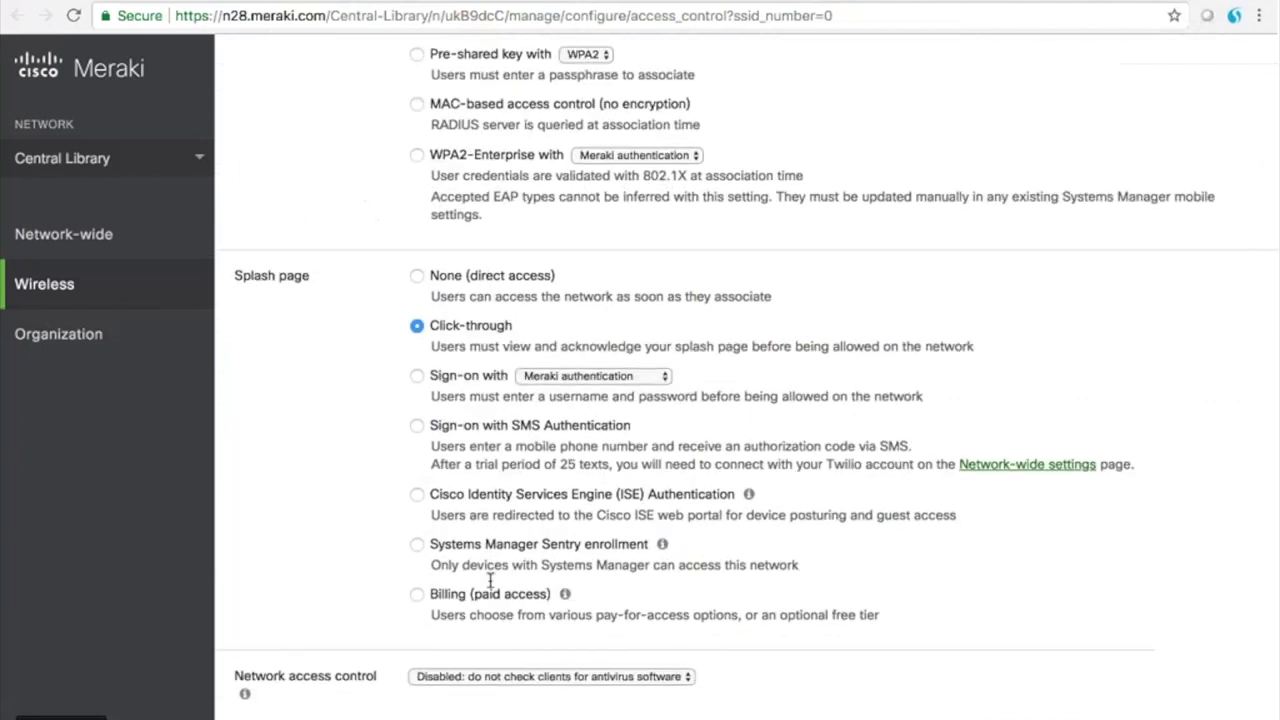
scroll(490, 585, up, 4)
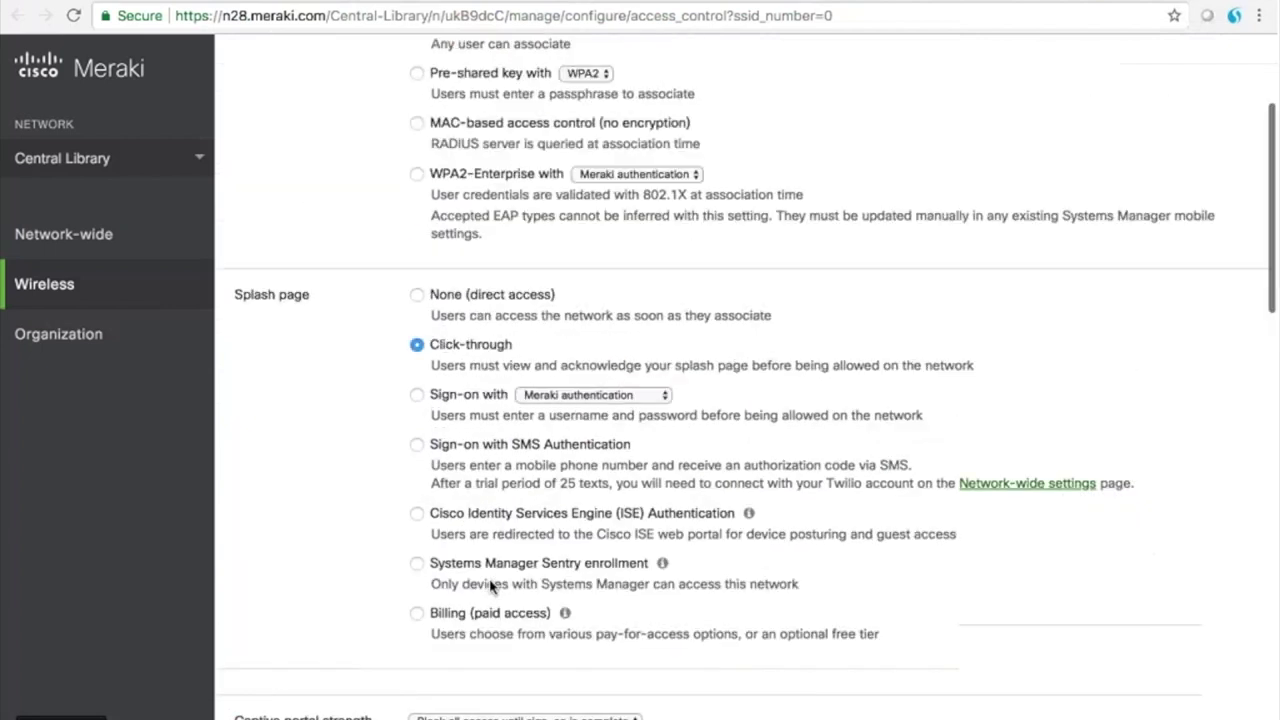
- Open BPLUNWIRED's splash page settings in a new tab and inspect the themes and custom redirect URL without changing them
mouse_move(166, 265)
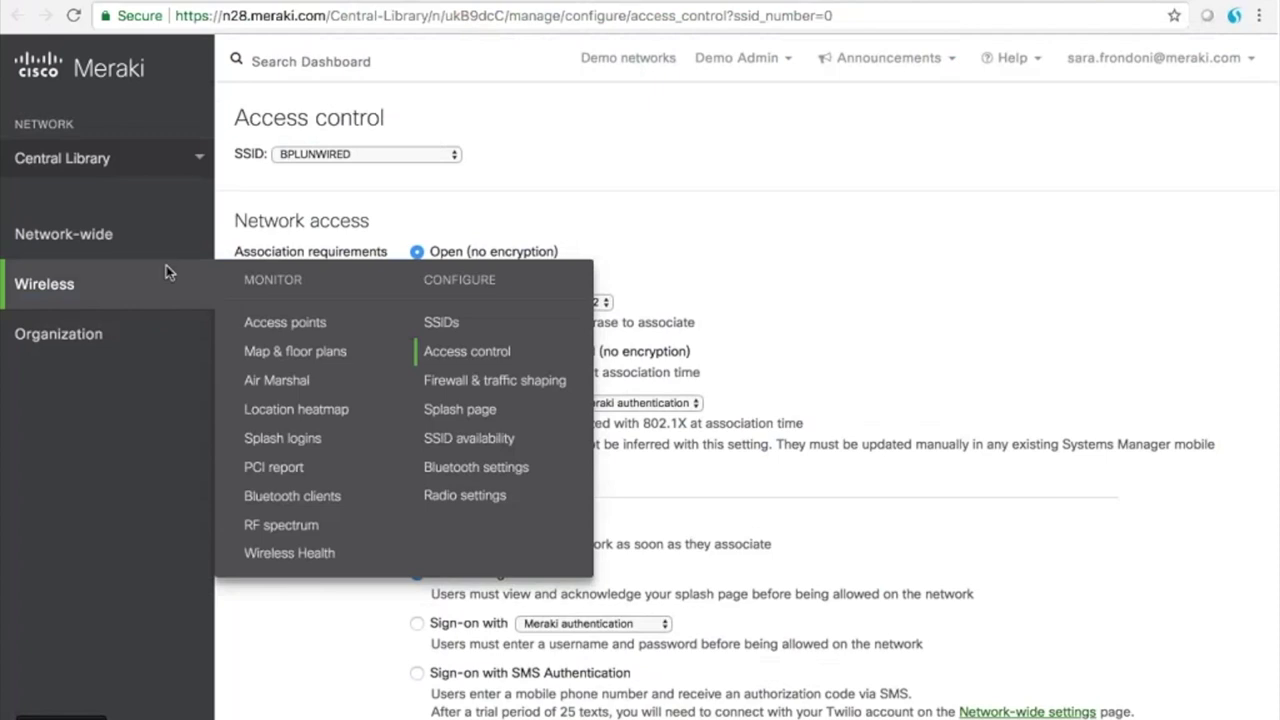
right_click(480, 418)
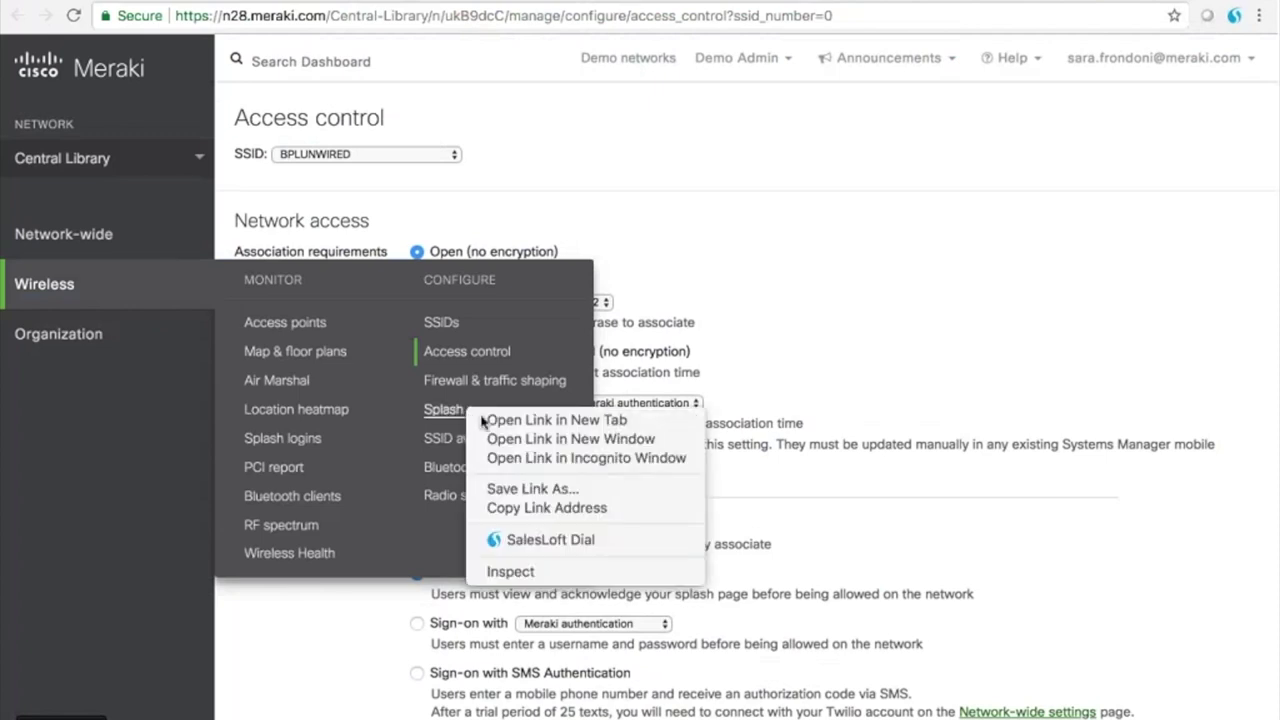
click(481, 420)
click(452, 410)
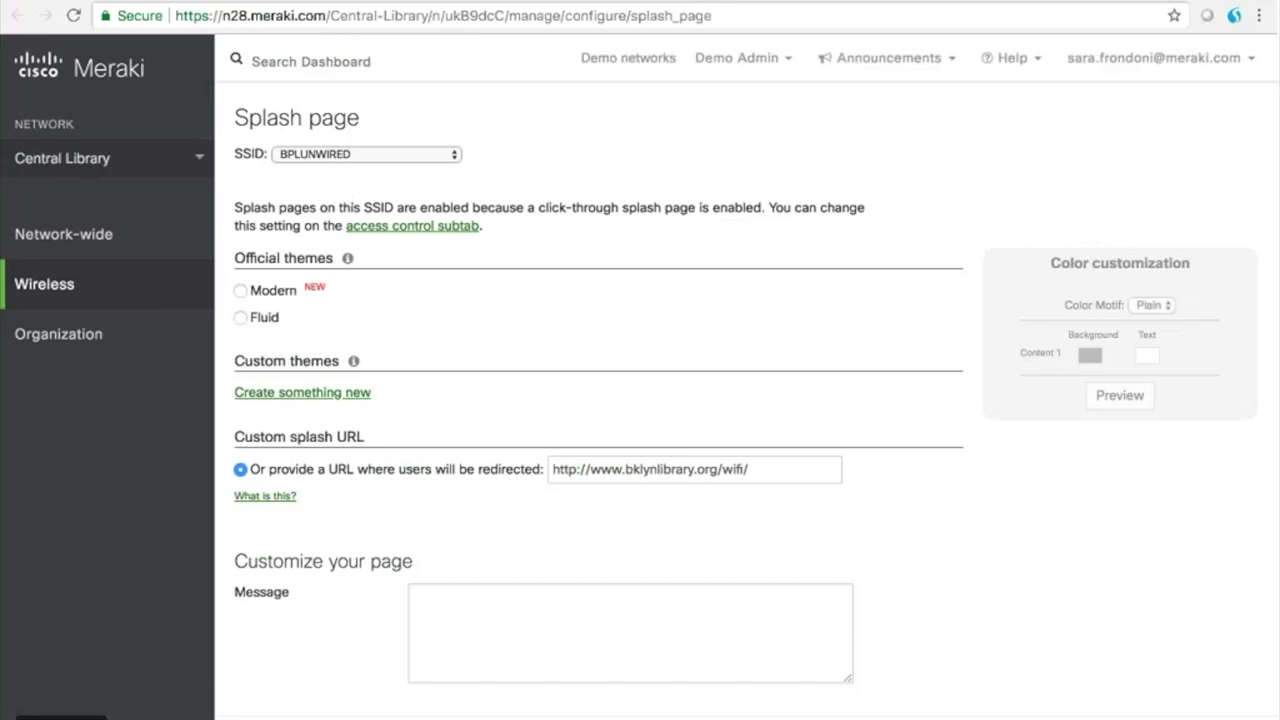
mouse_move(170, 301)
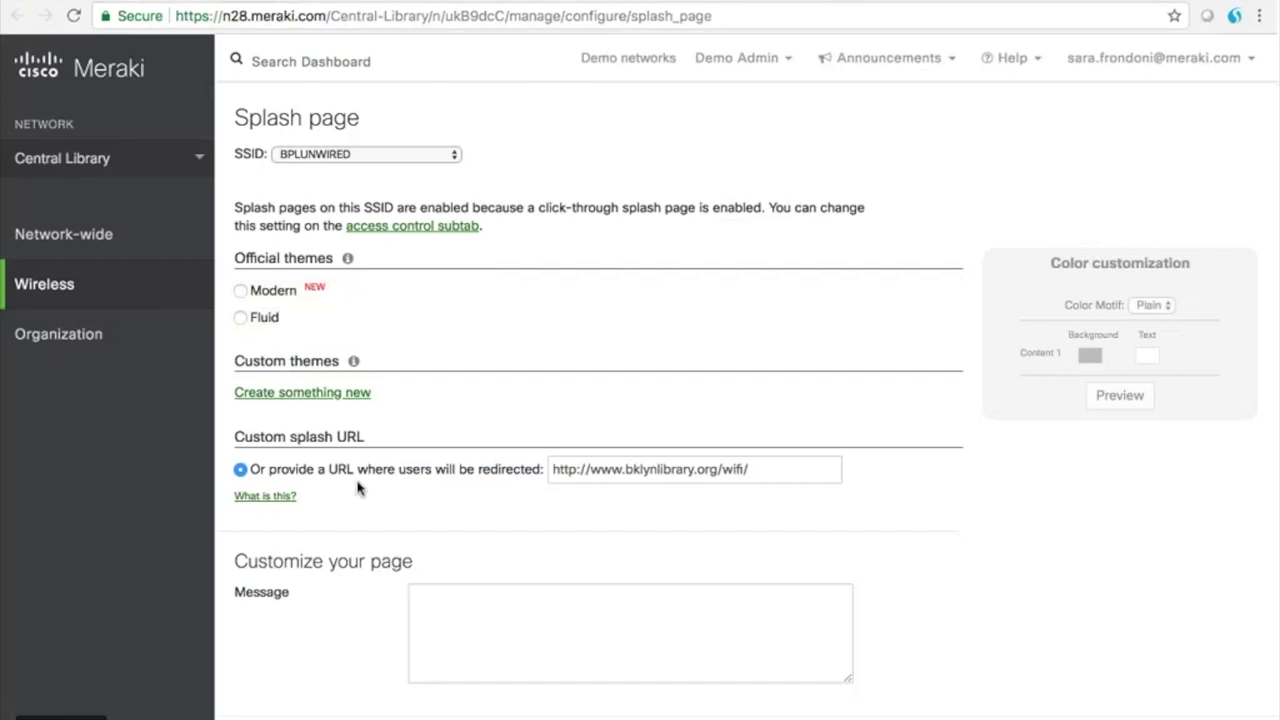
triple_click(744, 469)
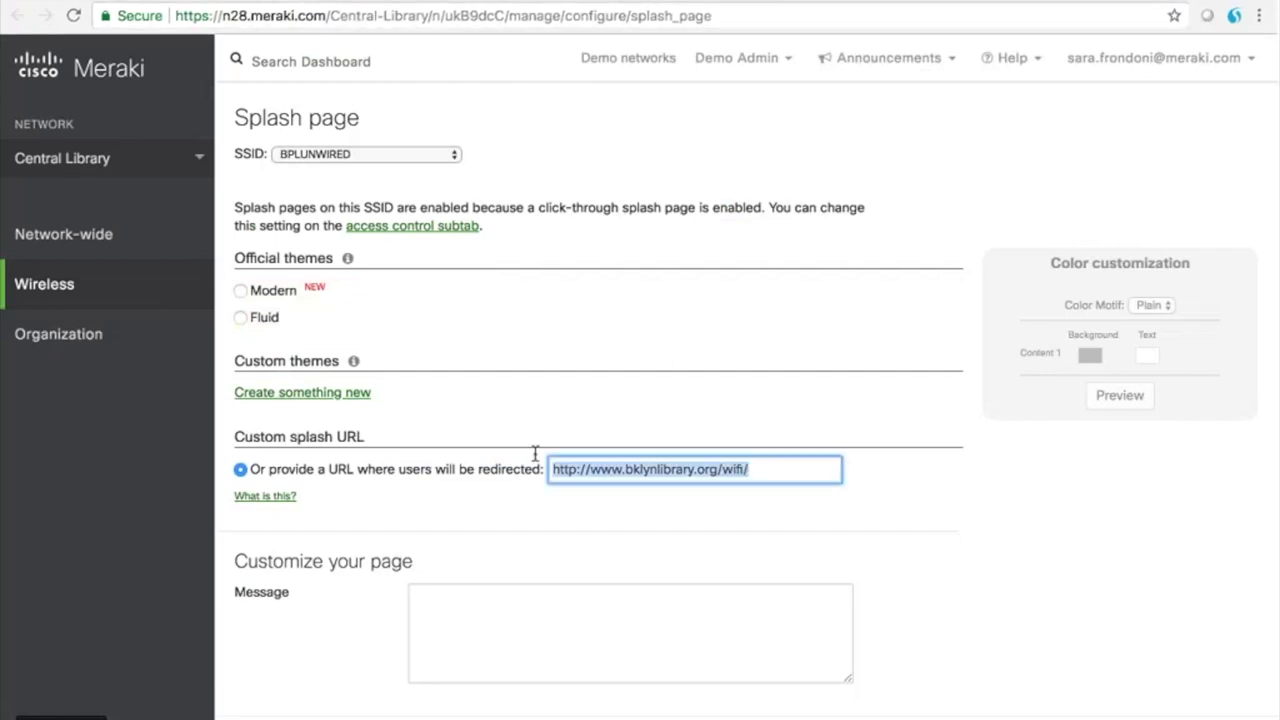
click(660, 358)
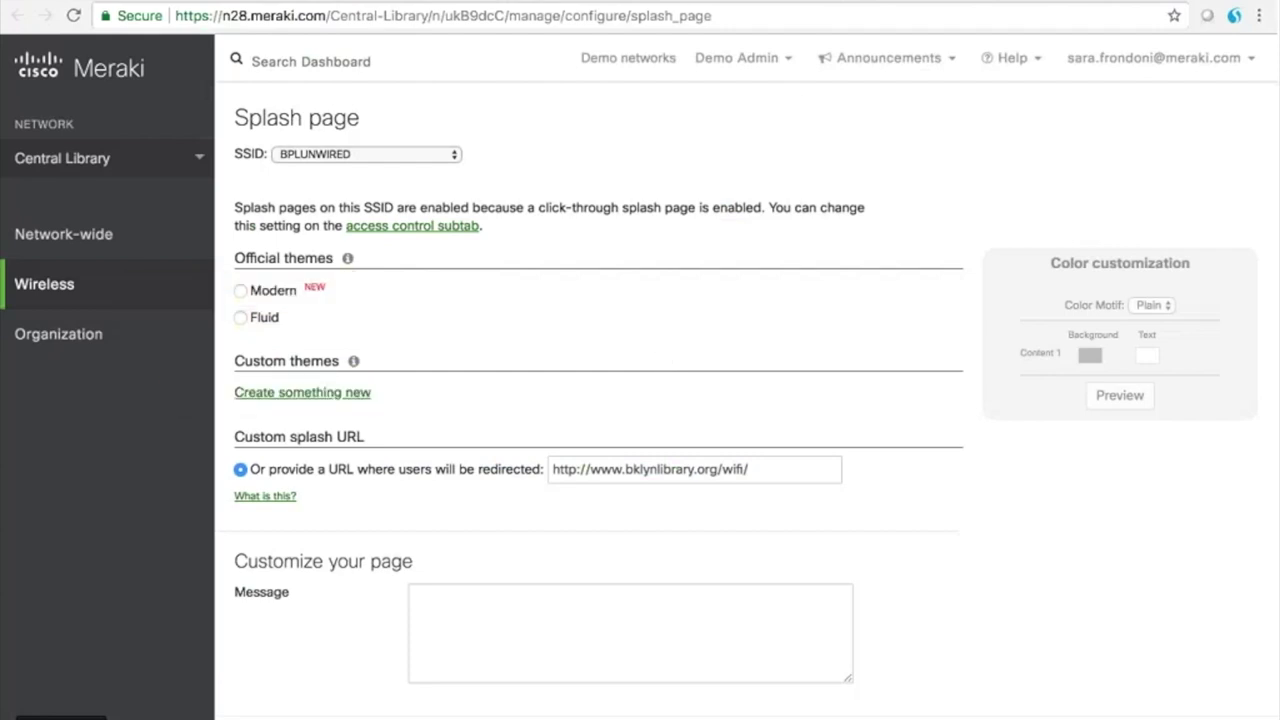
- Close the splash page, access control, BPL wireless page and SSID overview tabs to return to the access points list
mouse_move(963, 7)
click(963, 7)
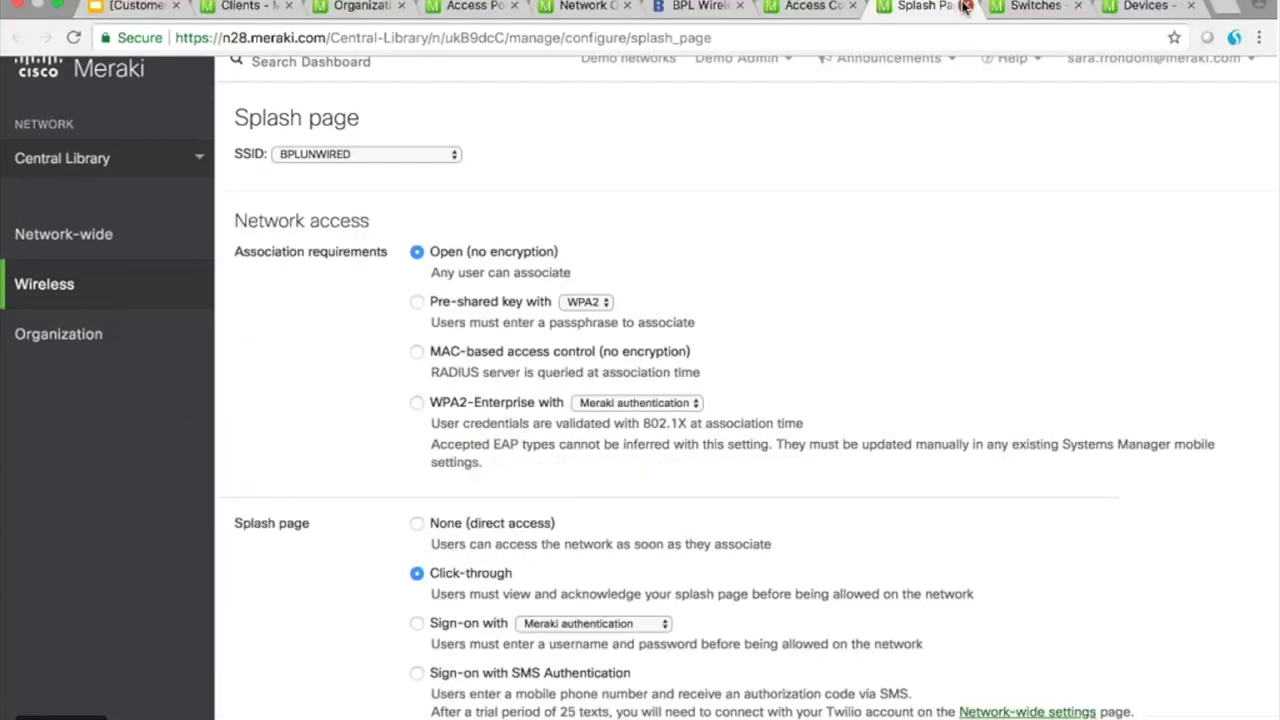
click(852, 6)
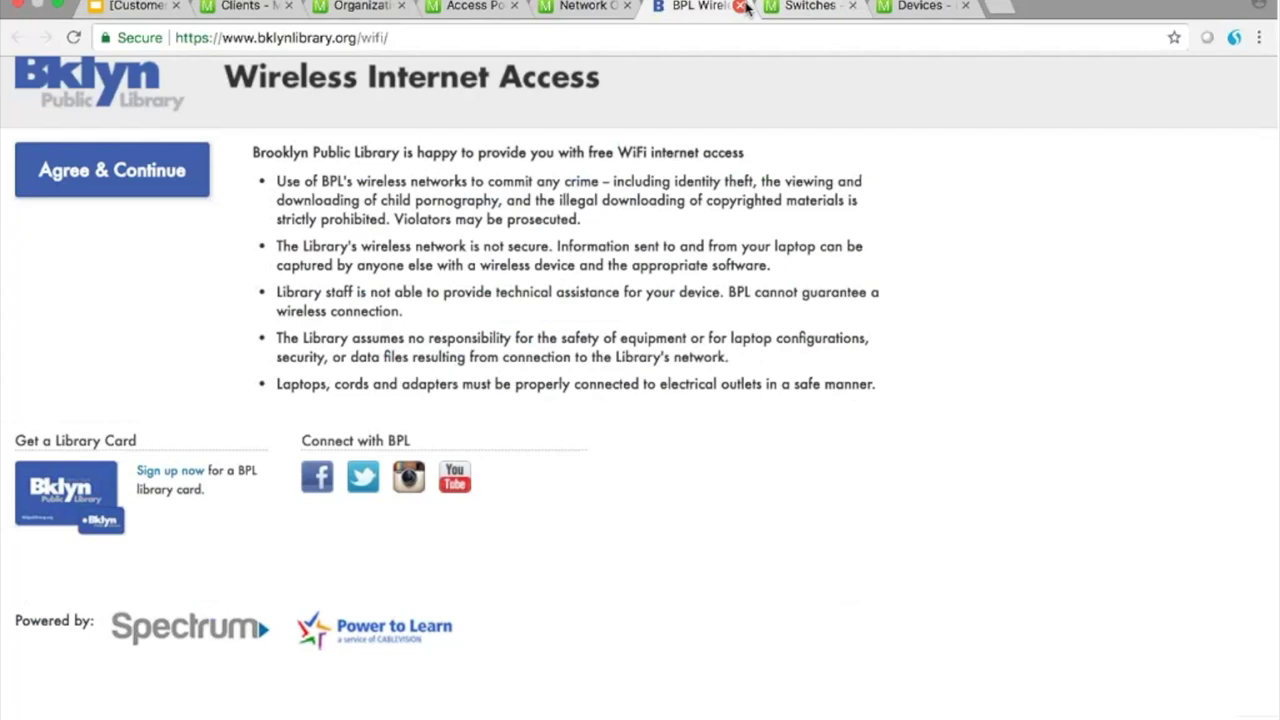
click(741, 6)
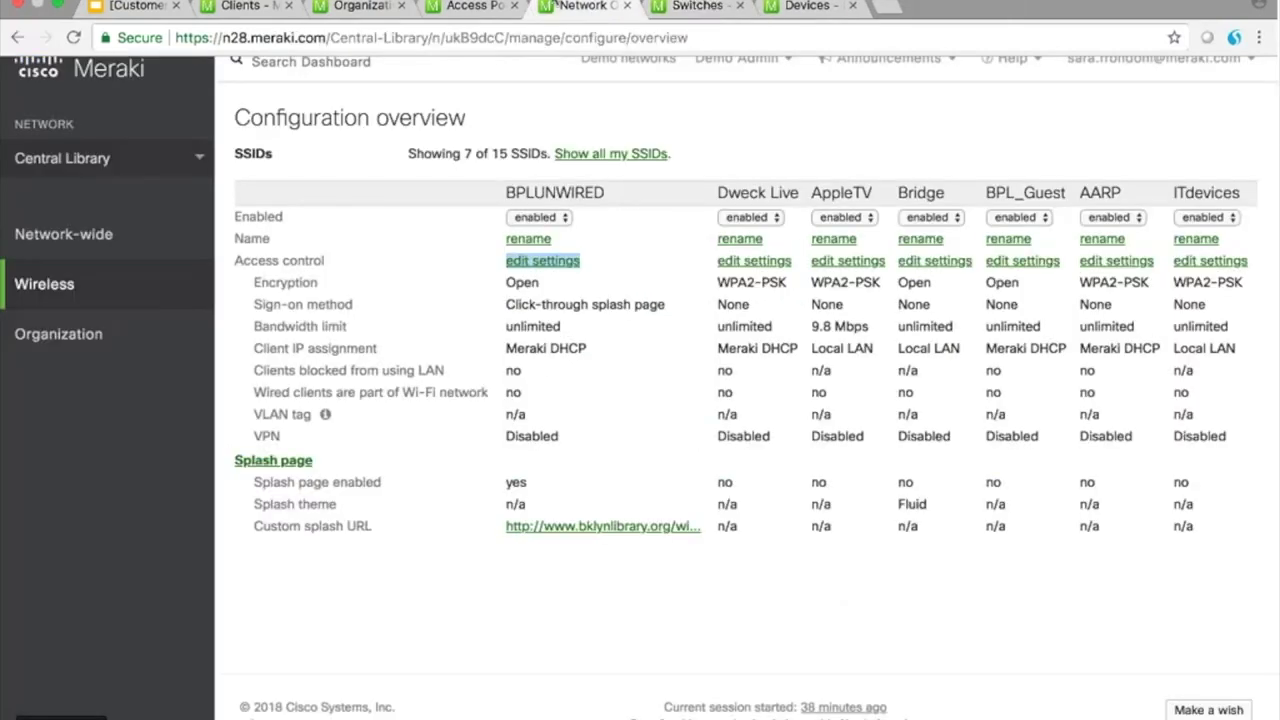
click(630, 8)
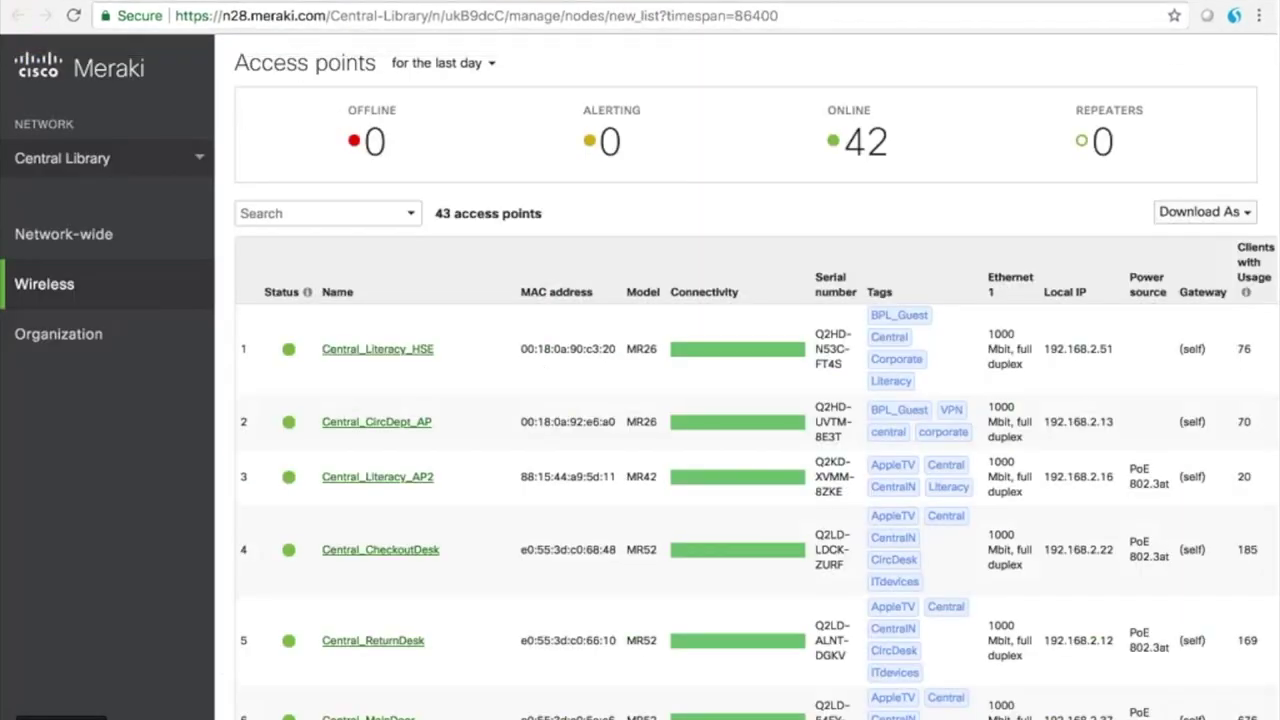
- Browse the Central Library access points list and open the details of Central_MainDoor
scroll(380, 540, down, 4)
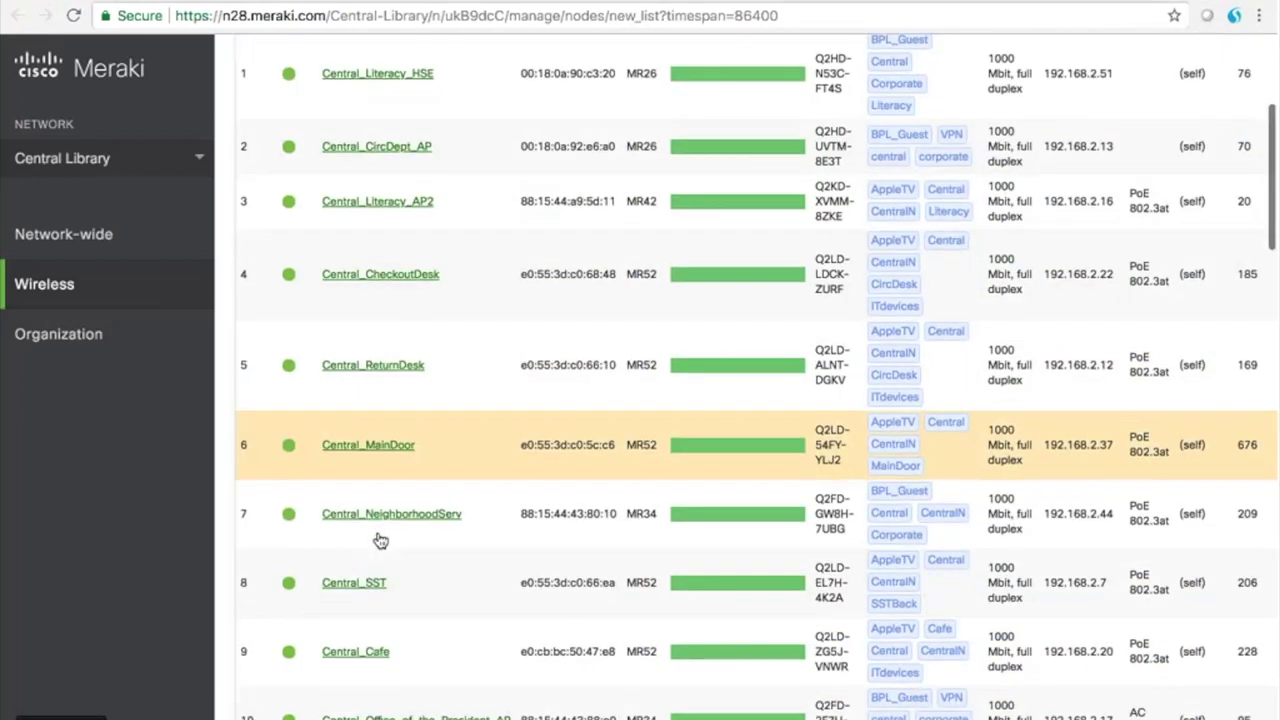
scroll(380, 540, down, 2)
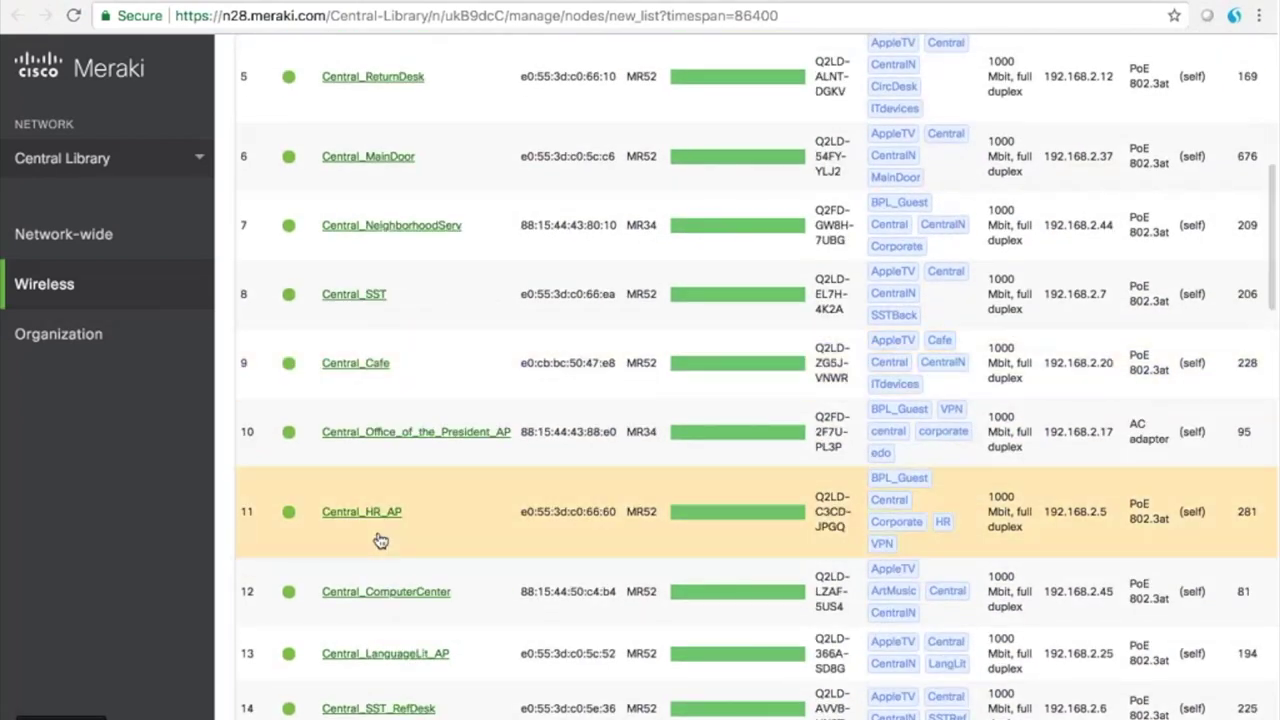
scroll(380, 540, down, 2)
scroll(380, 540, up, 7)
scroll(378, 539, down, 1)
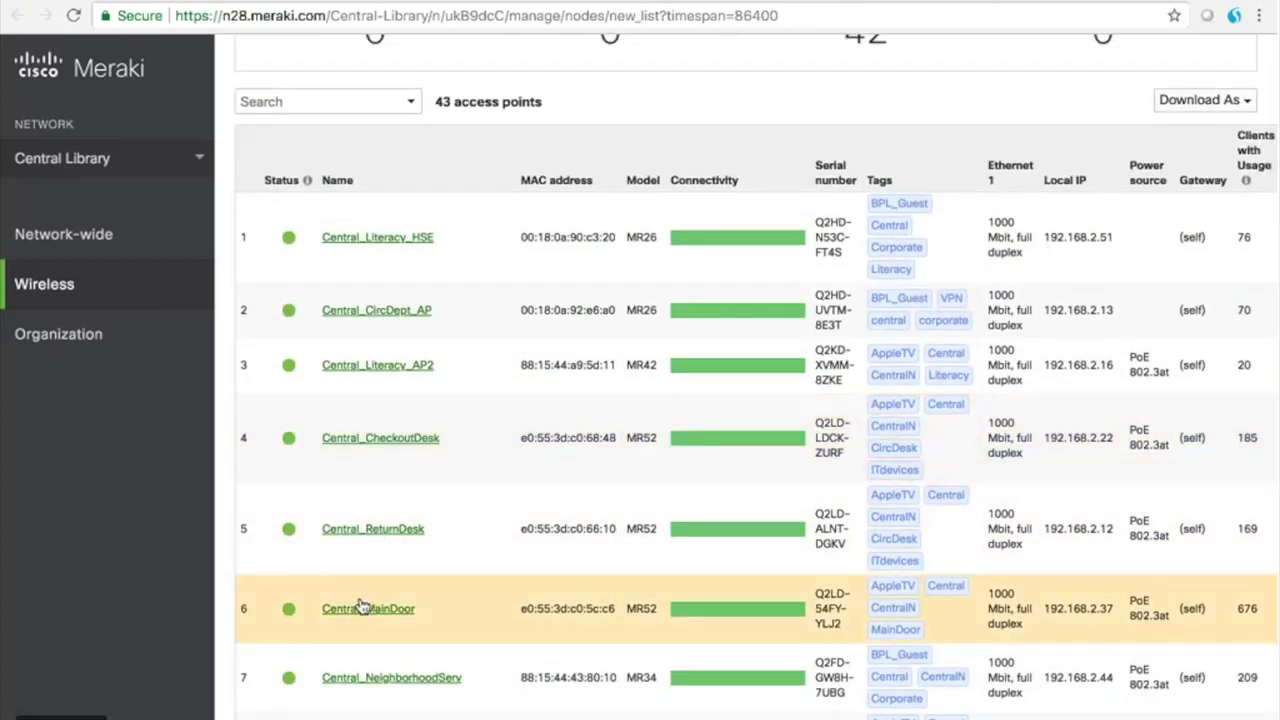
click(368, 610)
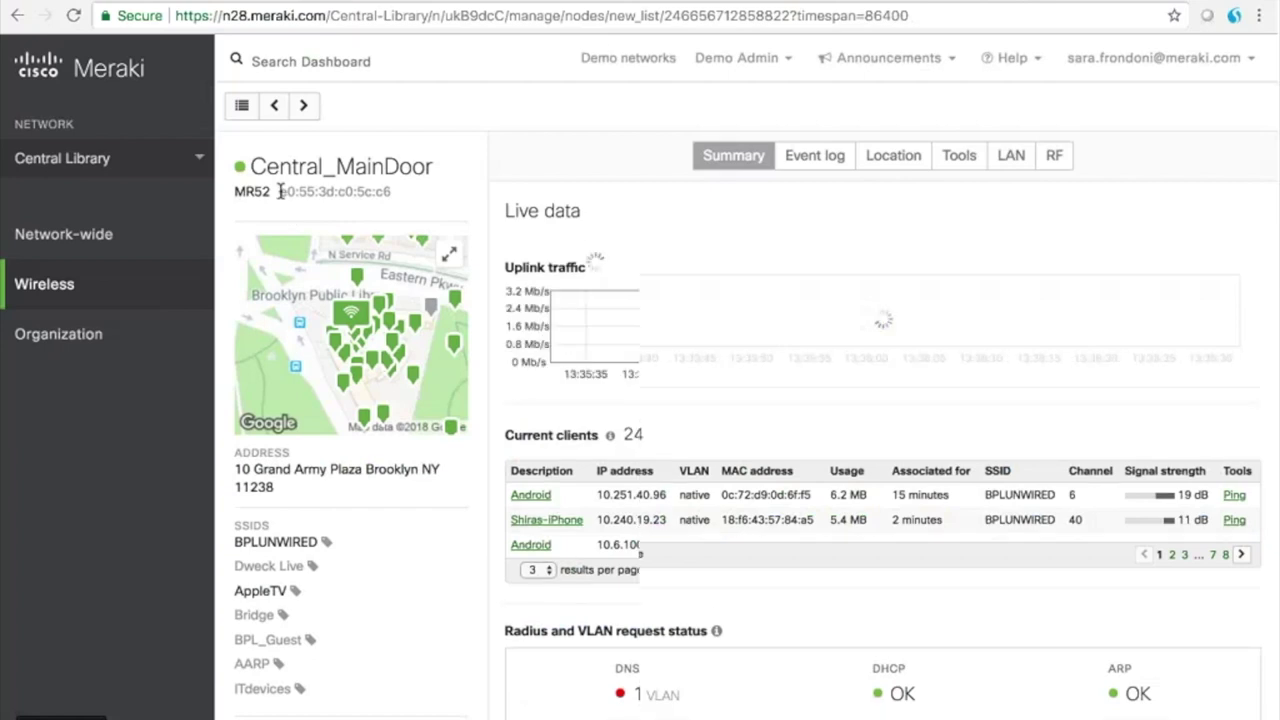
- Review Central_MainDoor's model and MAC address, location map, live data, current clients and SSID tag requirements
drag(281, 191, 378, 208)
click(378, 208)
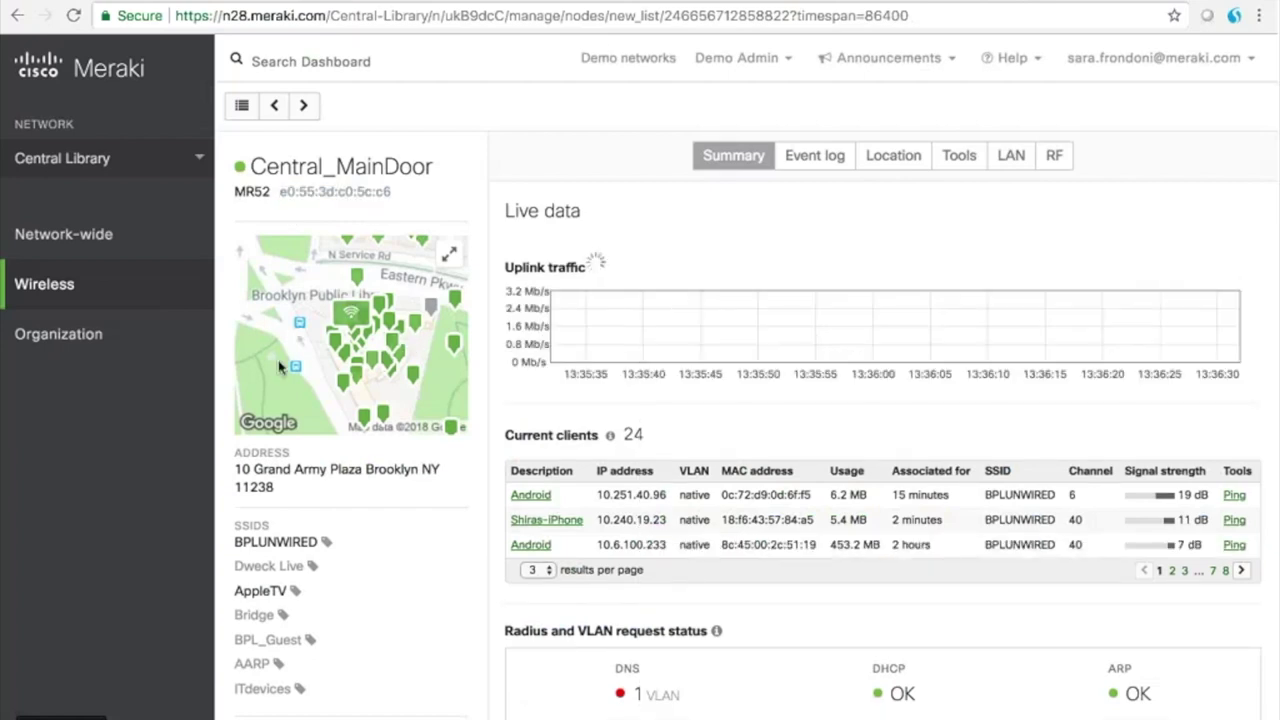
scroll(329, 500, down, 2)
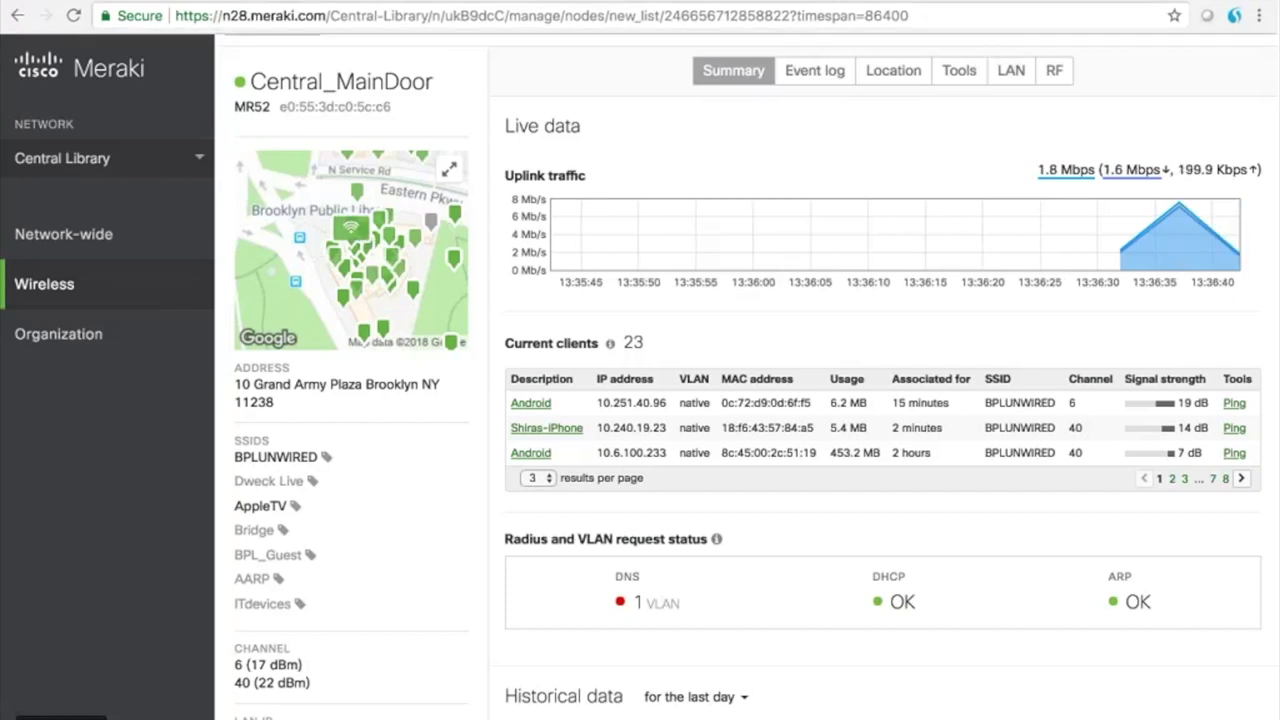
mouse_move(253, 481)
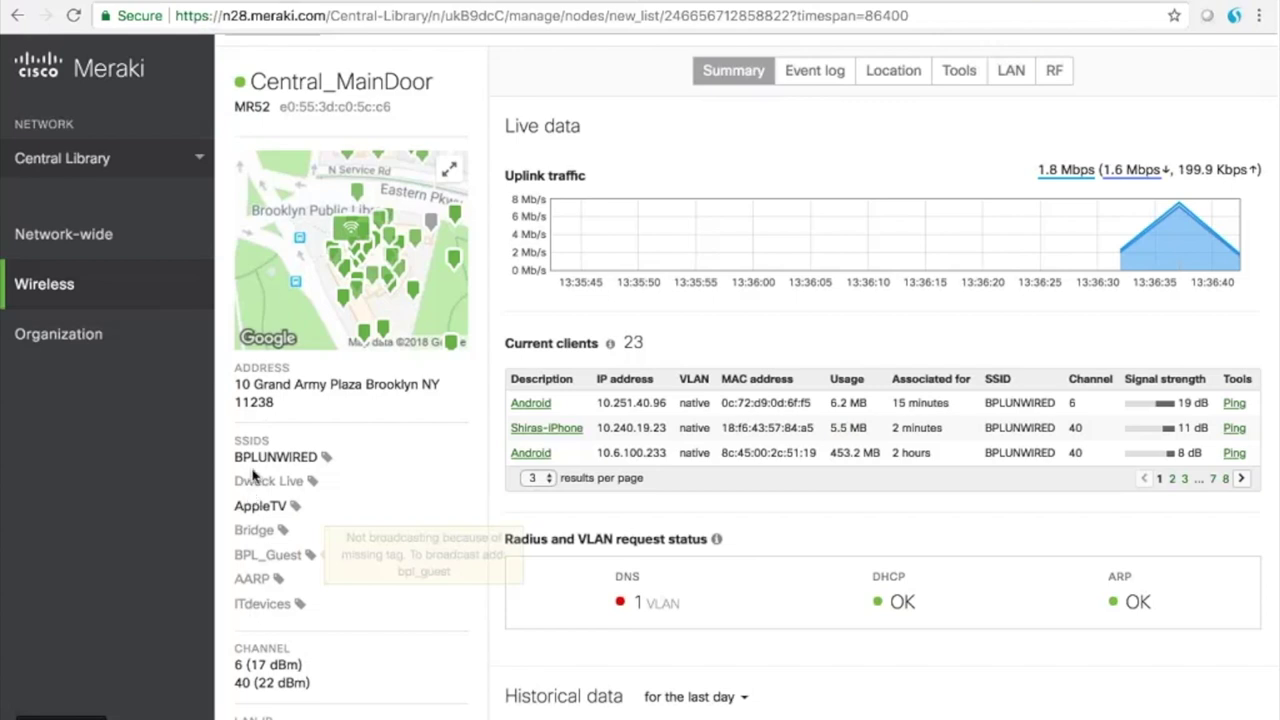
- Review Central_MainDoor's SSIDs, network and hardware details, historical connectivity and usage, and the list of clients from the last day
mouse_move(270, 459)
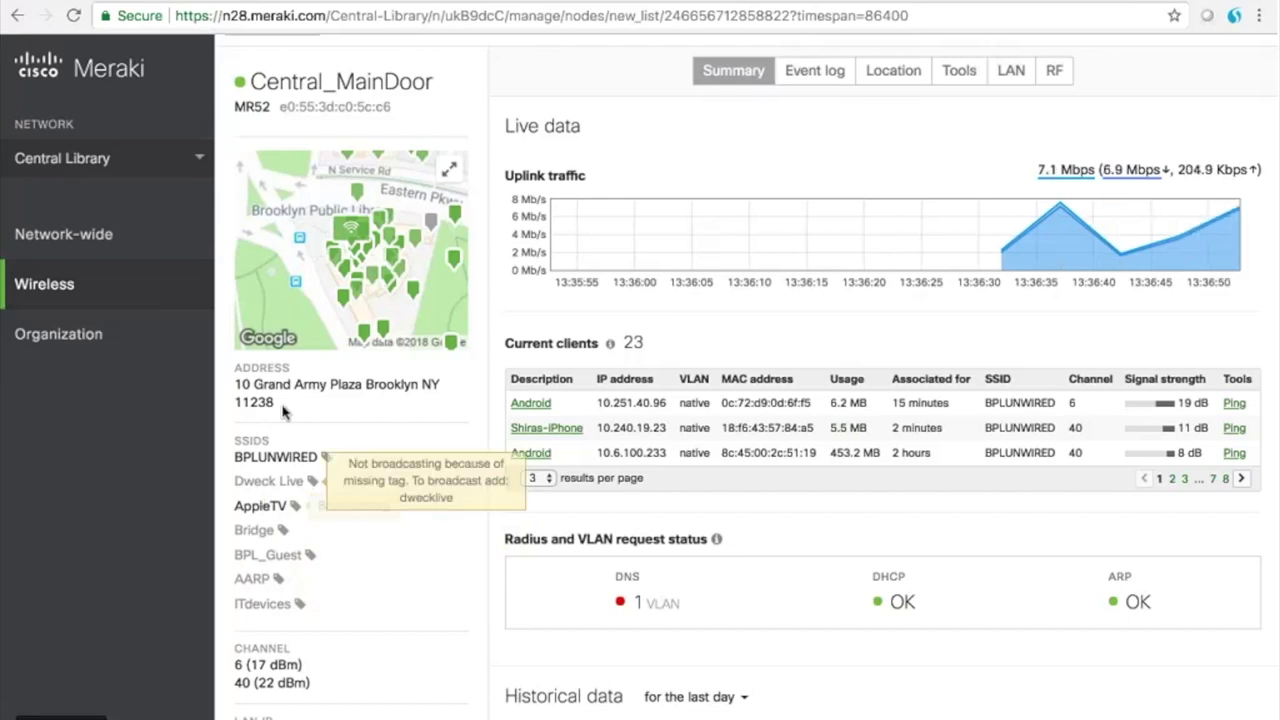
scroll(320, 560, down, 3)
scroll(335, 594, up, 3)
scroll(335, 594, down, 5)
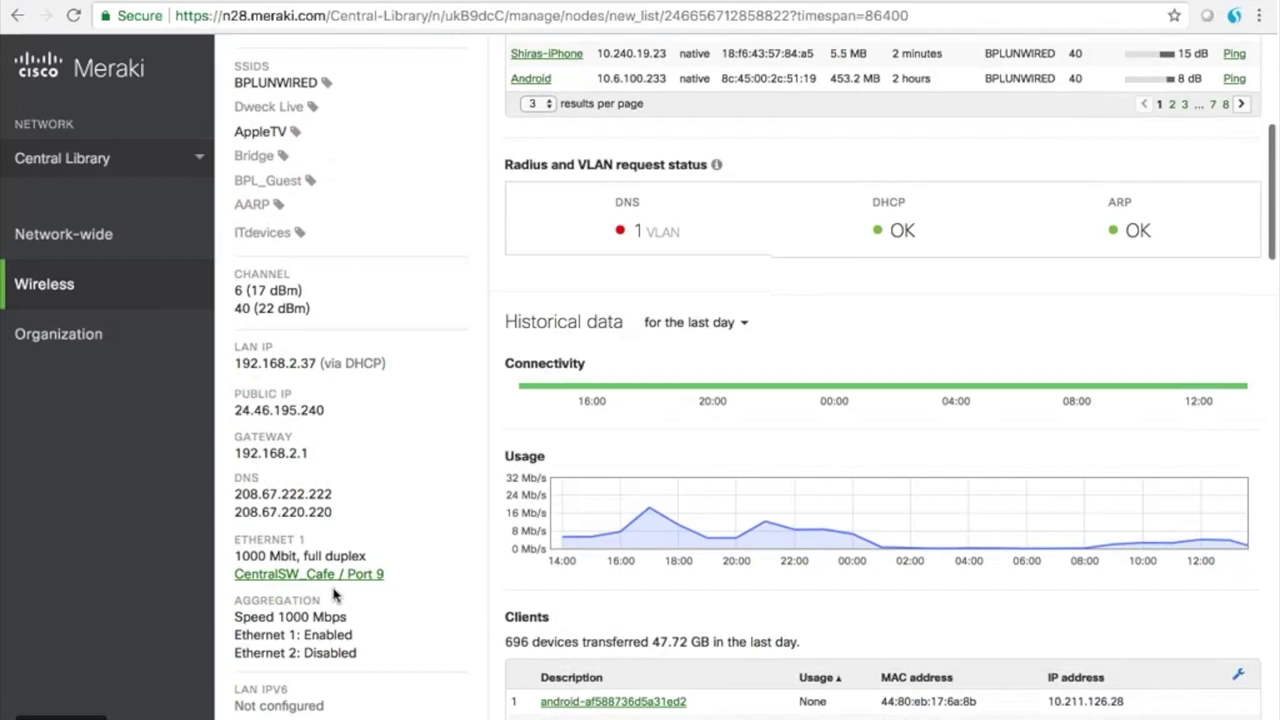
scroll(335, 594, down, 4)
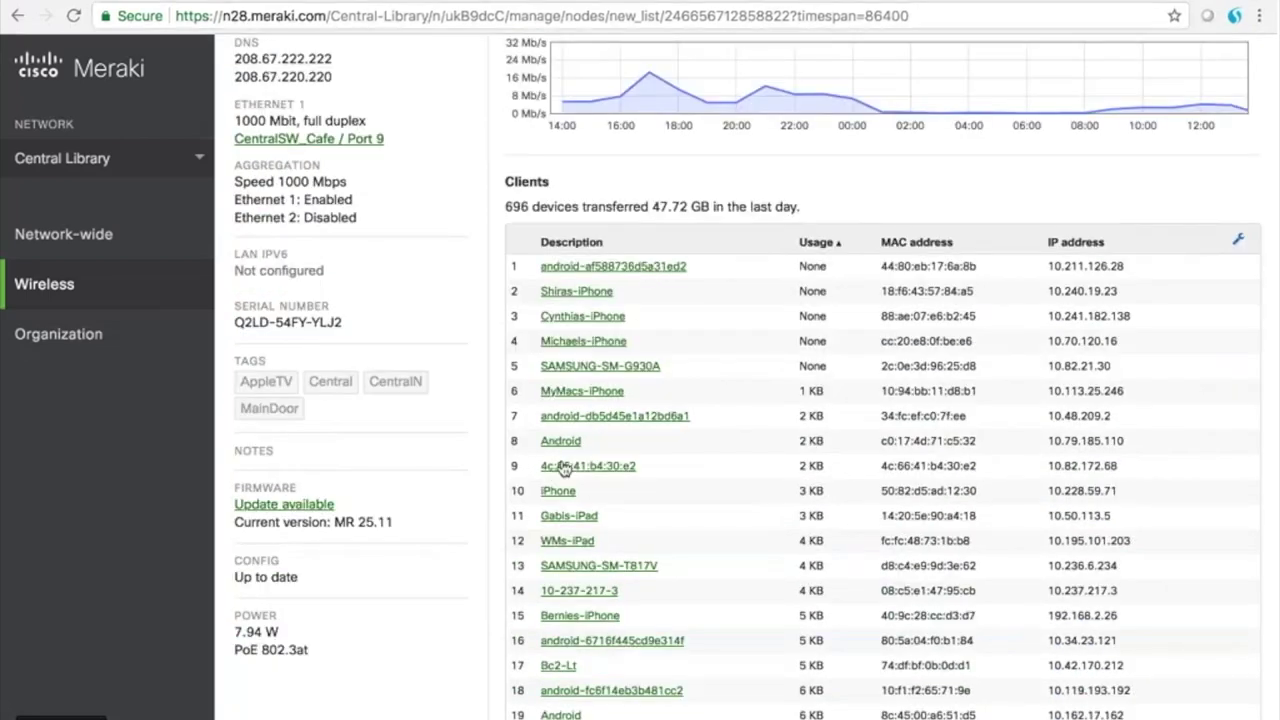
scroll(563, 470, up, 1)
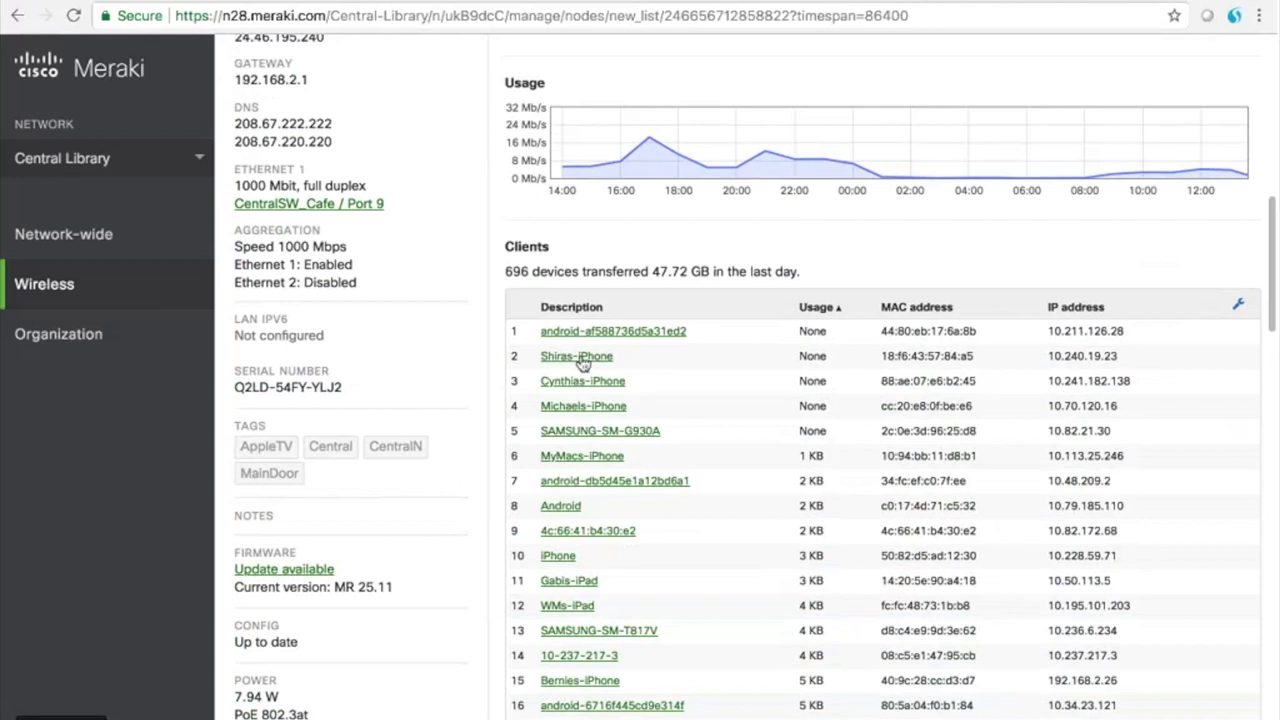
- Open the second client in Central_MainDoor's client list in a new tab and review its status, policy and network details
right_click(578, 358)
click(650, 364)
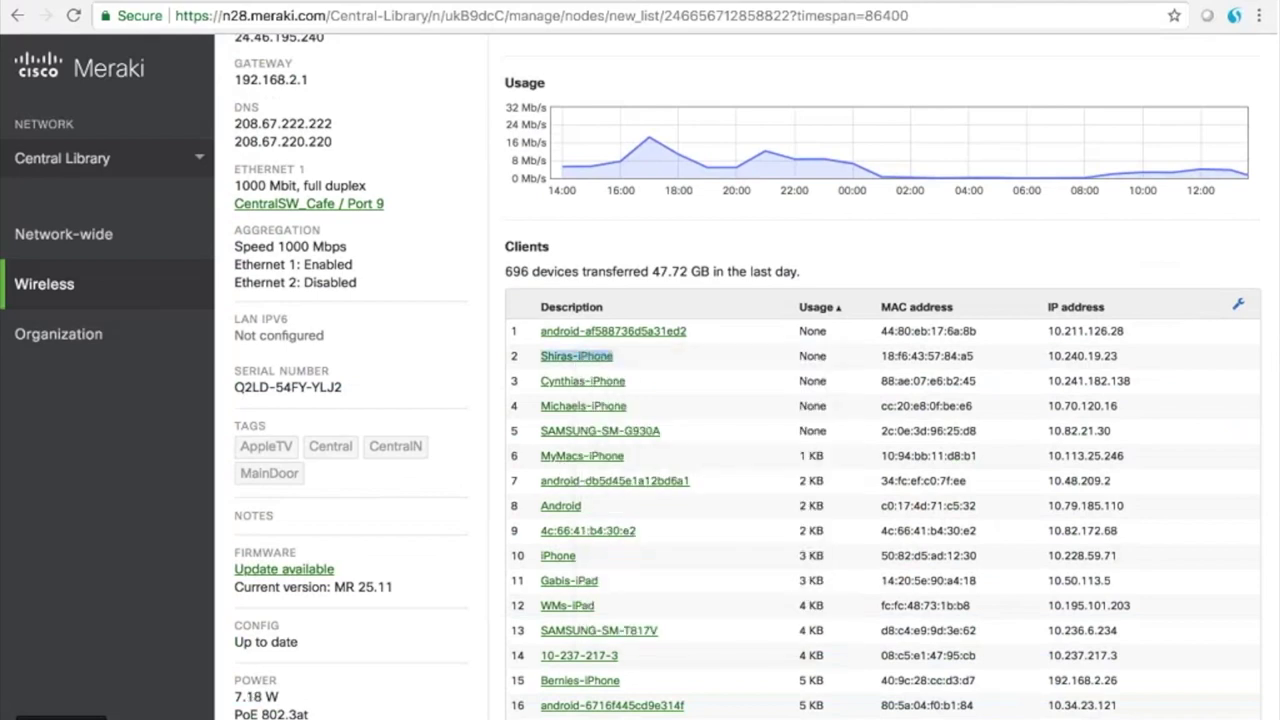
click(796, 12)
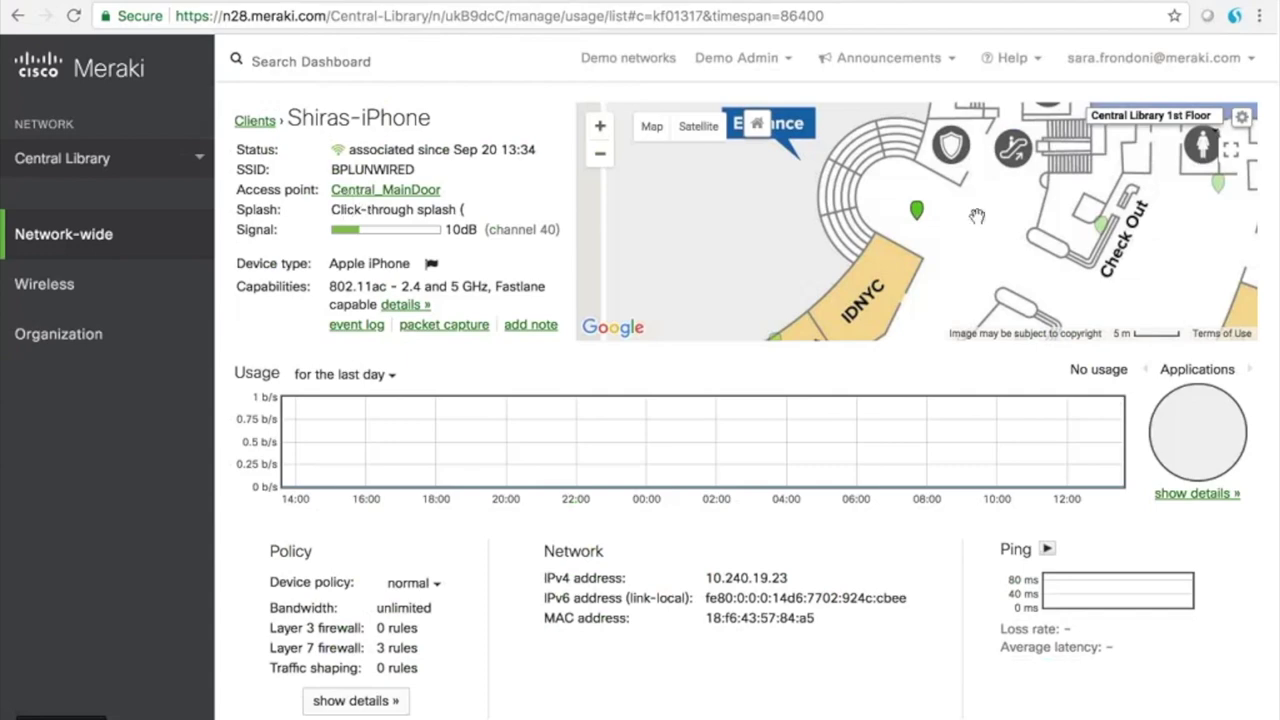
scroll(389, 437, down, 1)
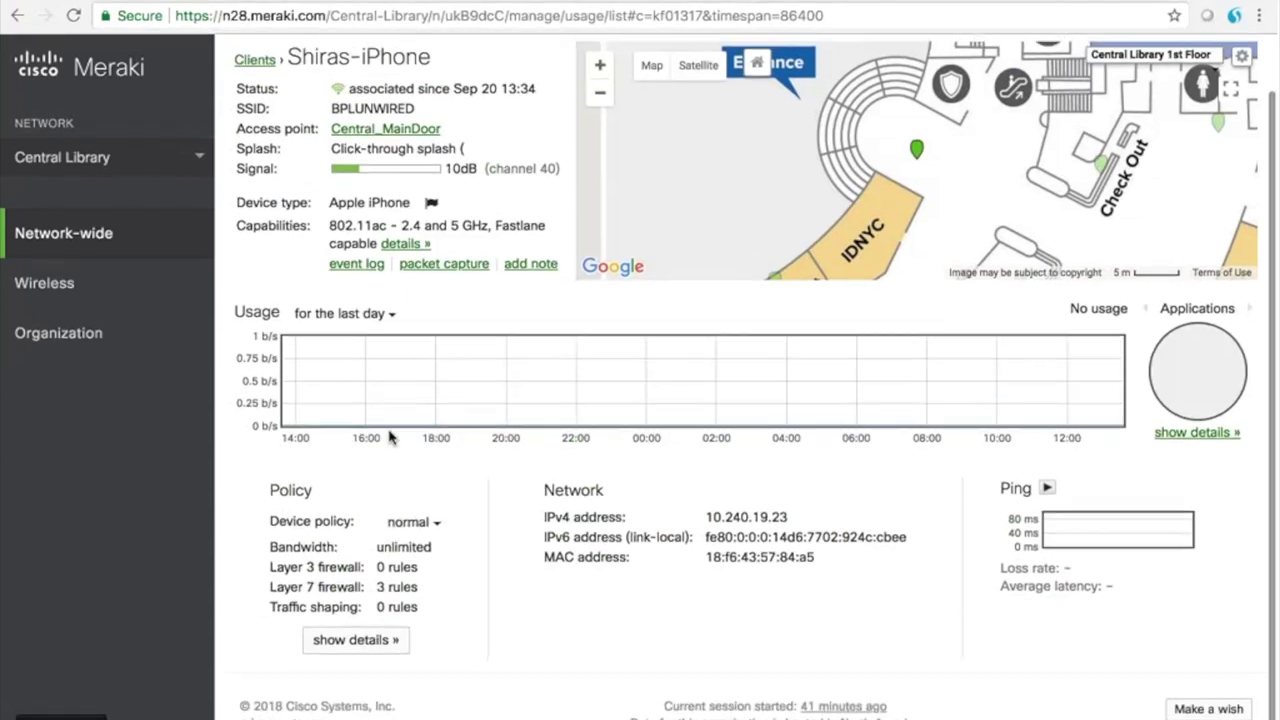
scroll(389, 437, up, 1)
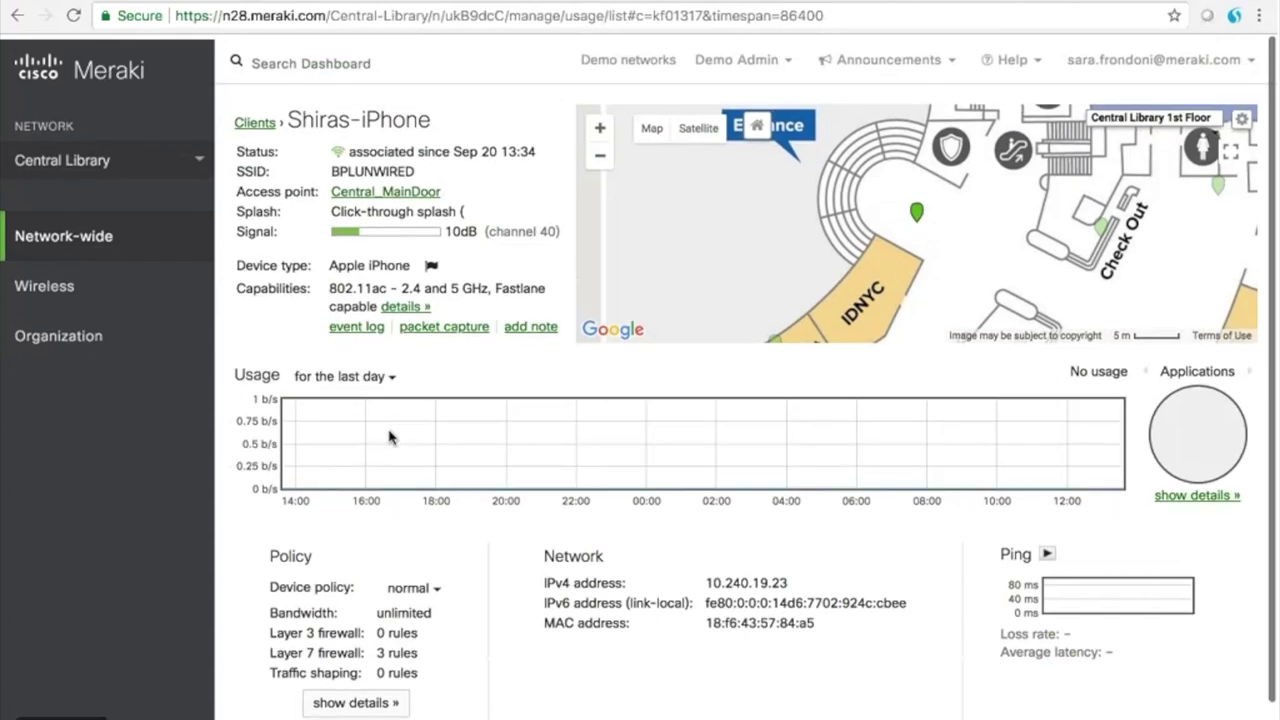
- Show the client's application usage details and examine its traffic destinations and location on the first-floor map
click(1196, 493)
scroll(765, 600, down, 1)
scroll(765, 618, up, 1)
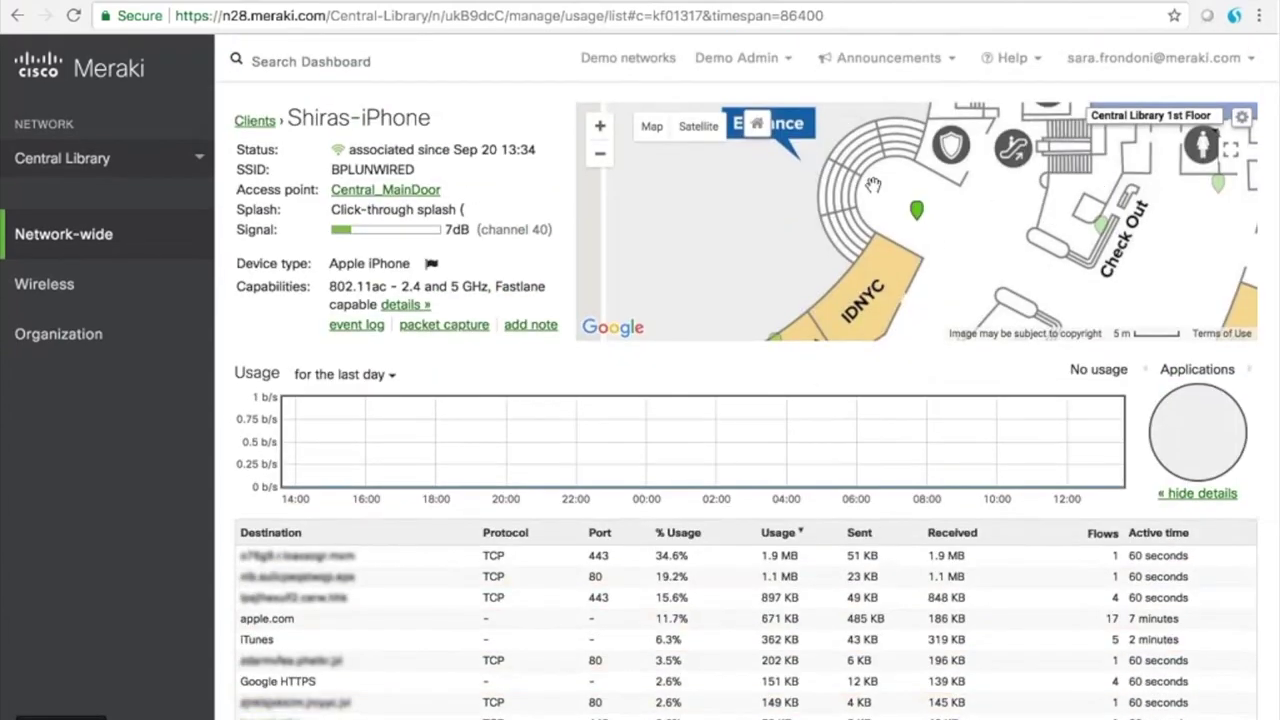
mouse_move(916, 210)
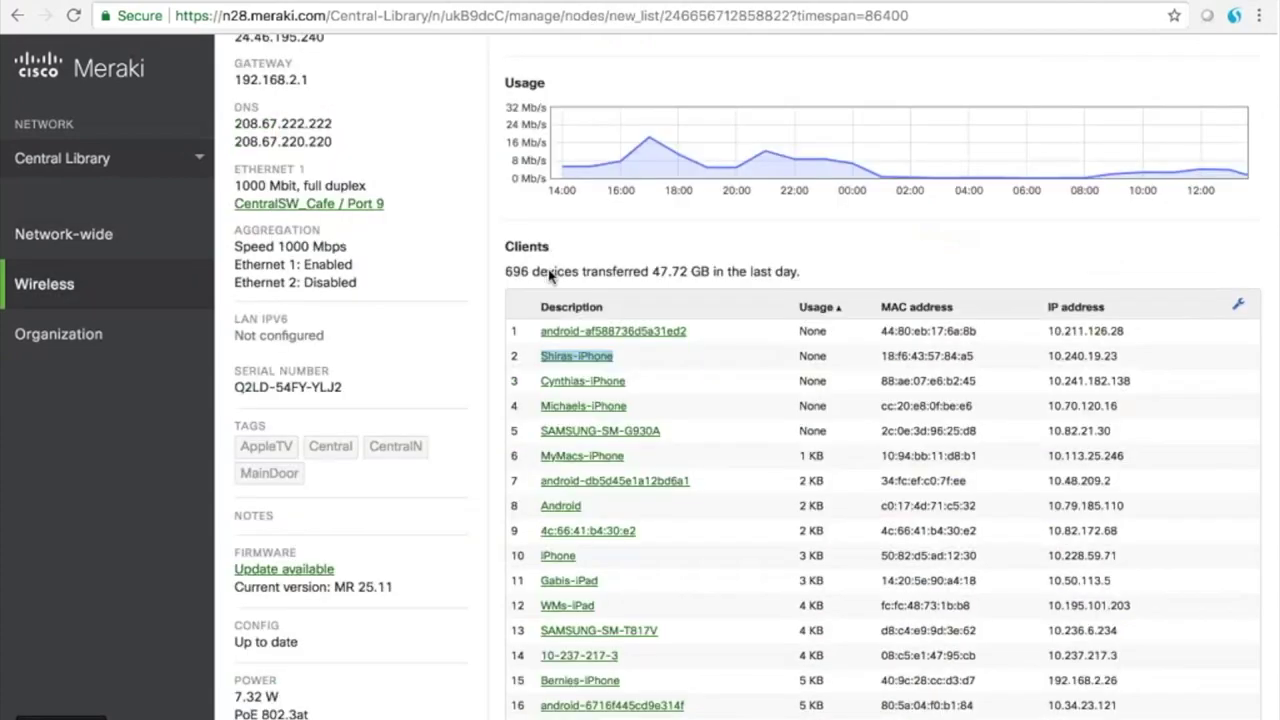
- Return to Central_MainDoor's page and view its troubleshooting tools and its LAN request status
scroll(549, 276, up, 10)
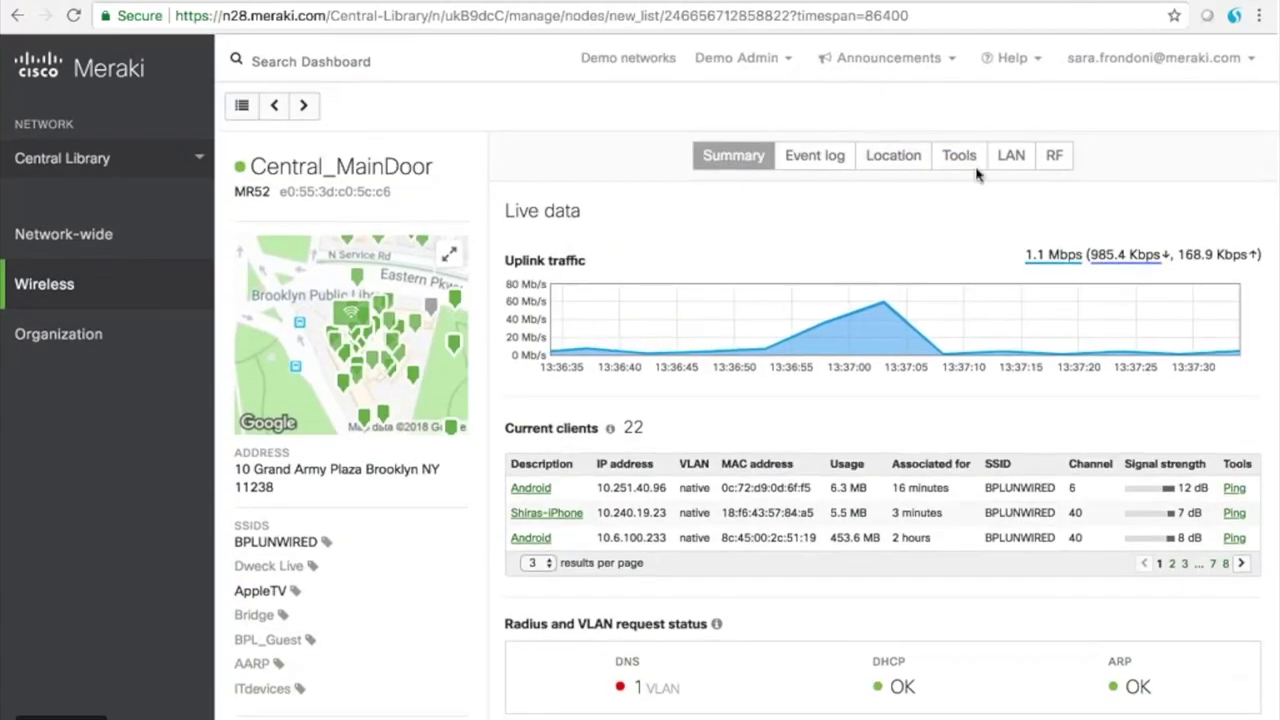
click(960, 162)
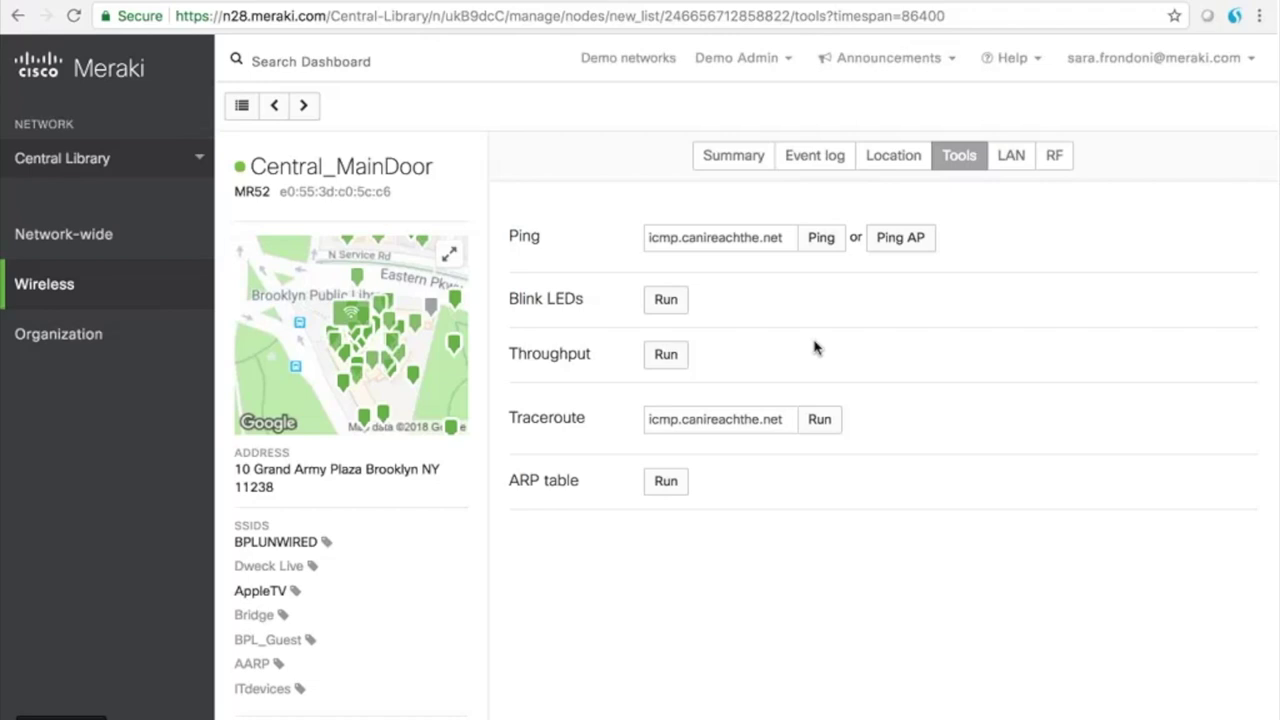
click(684, 303)
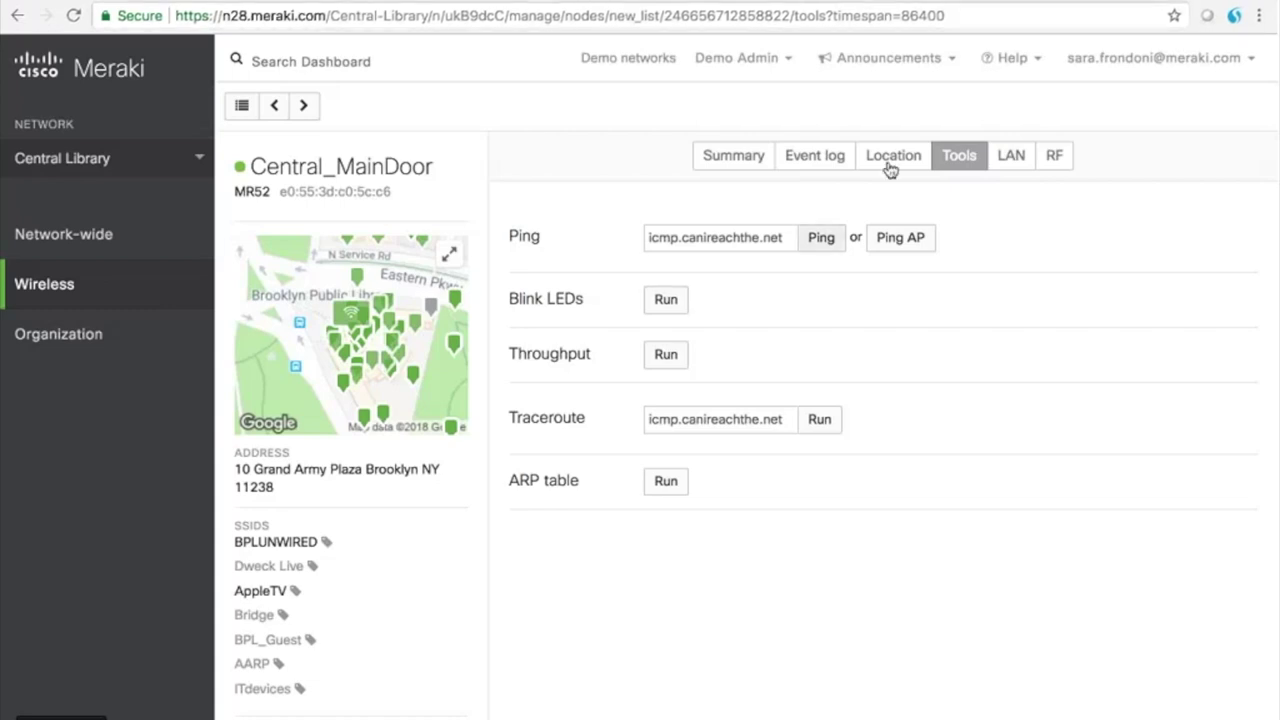
click(1005, 160)
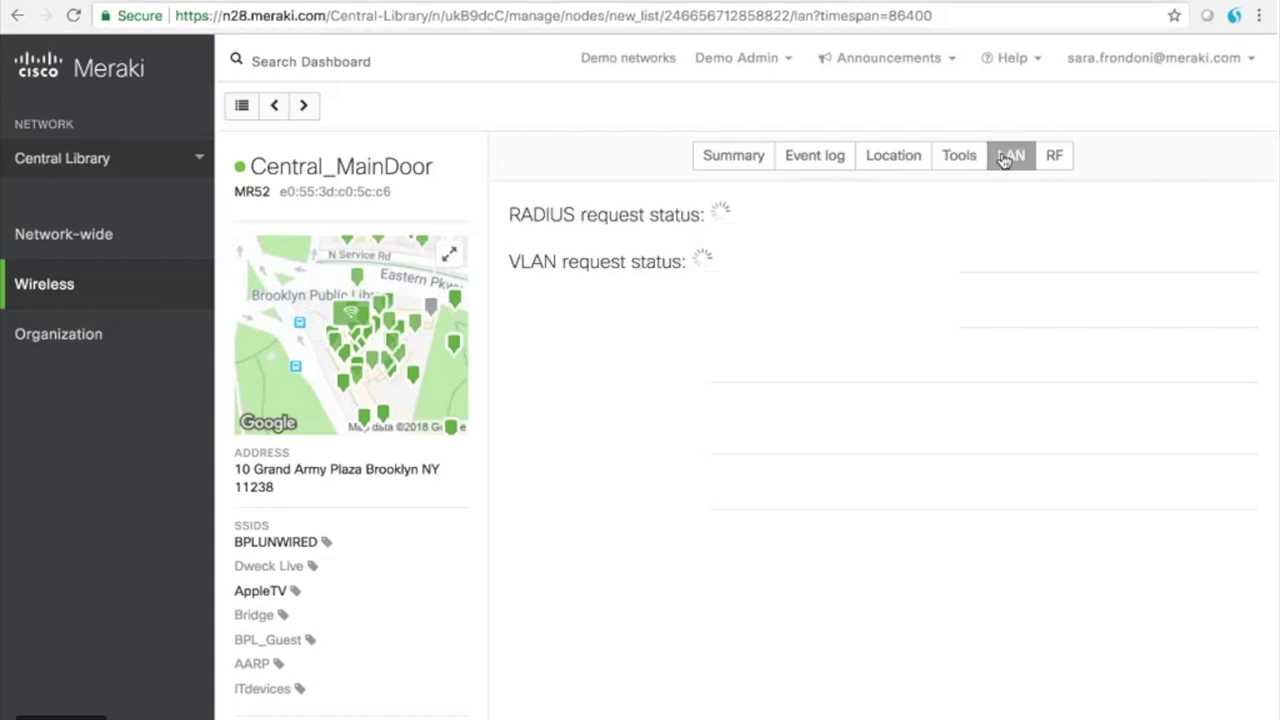
- Open Central_MainDoor's RF data and review the 5 GHz wireless troubleshooting graphs and available time ranges without changing the range
click(1050, 163)
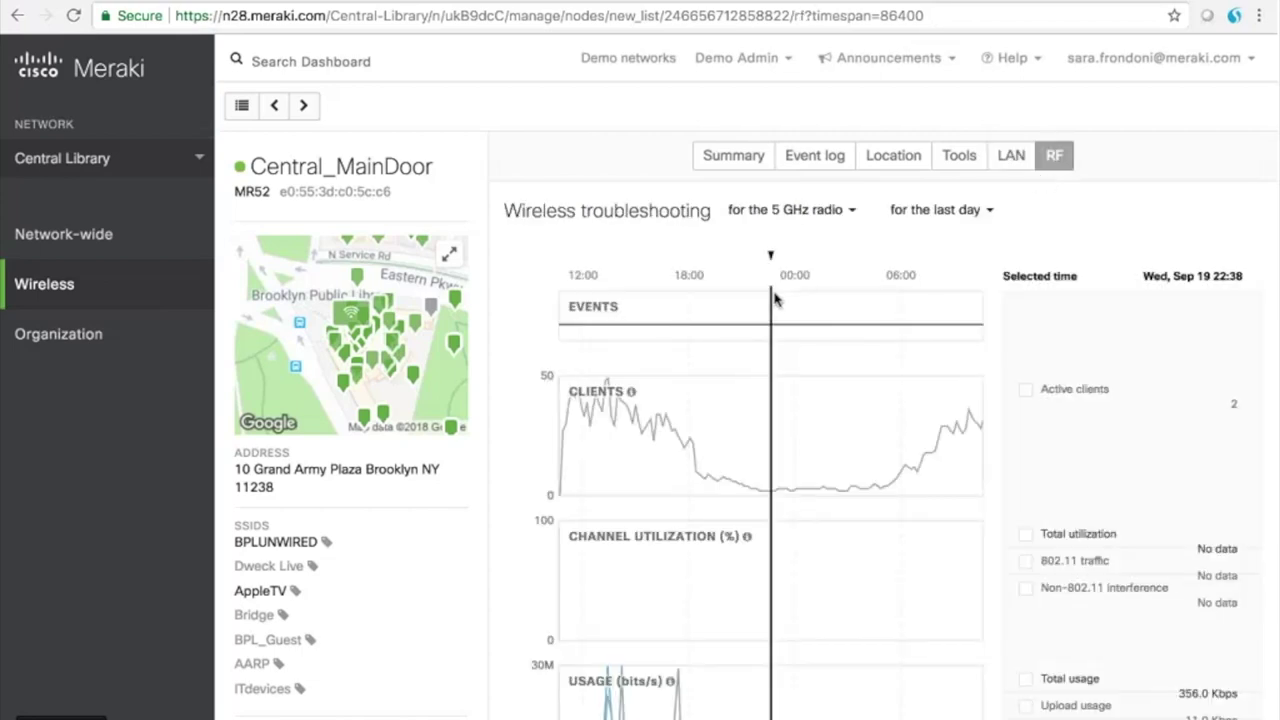
scroll(686, 548, down, 3)
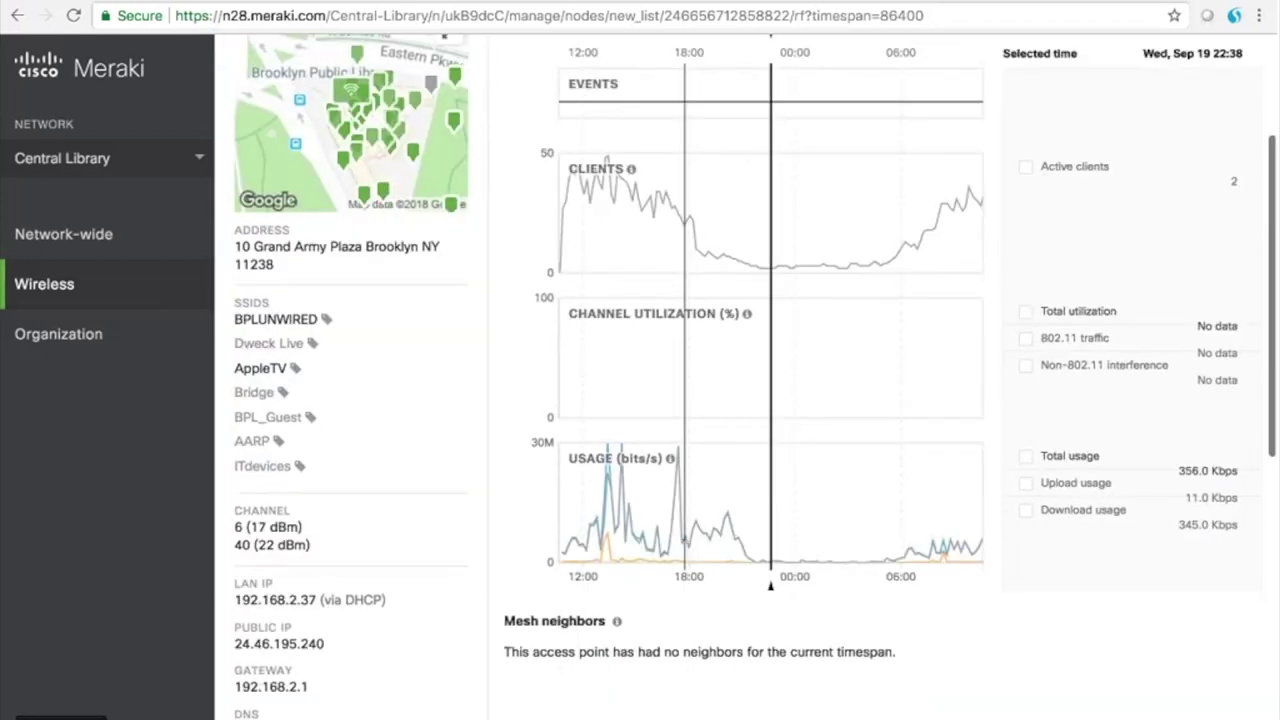
scroll(790, 300, up, 2)
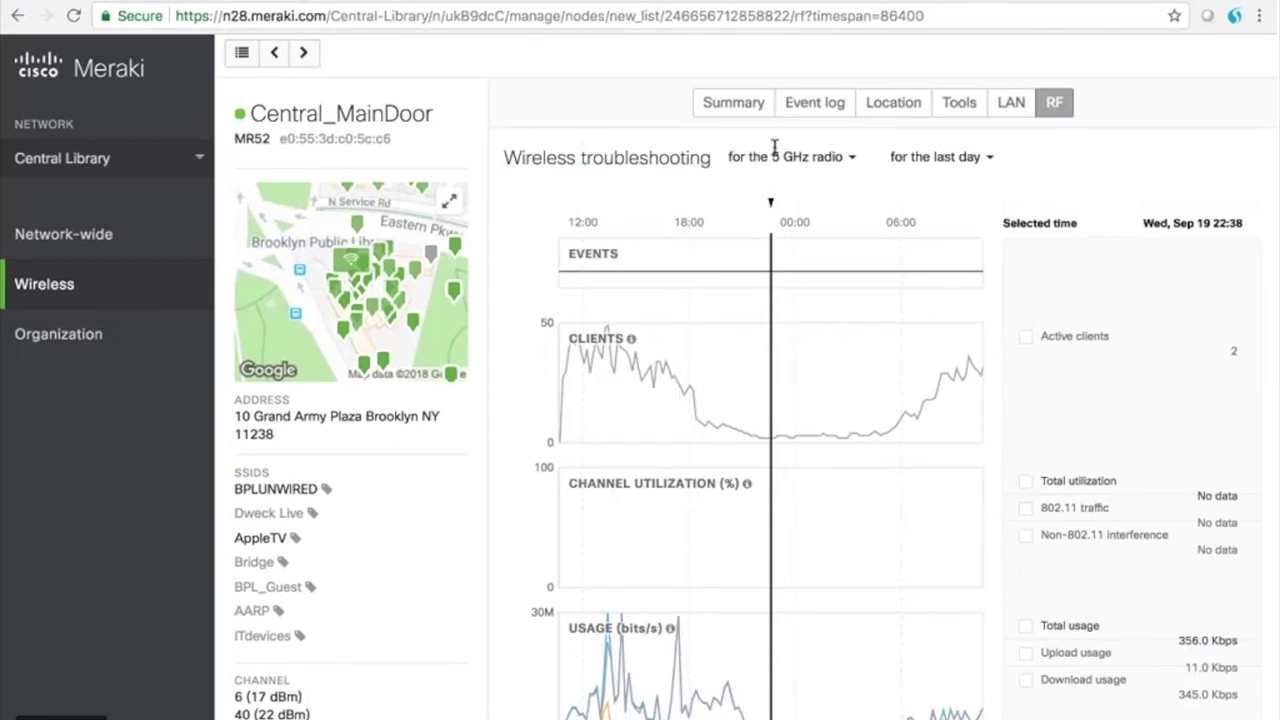
click(935, 157)
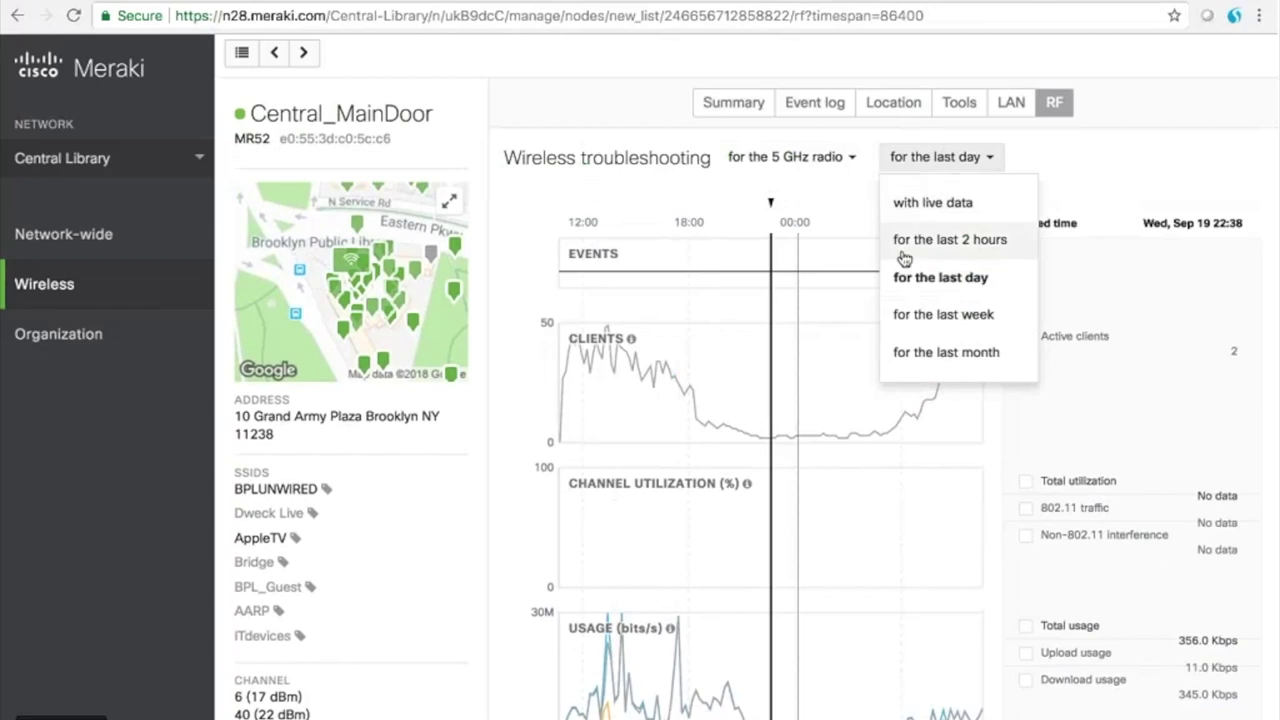
click(1117, 166)
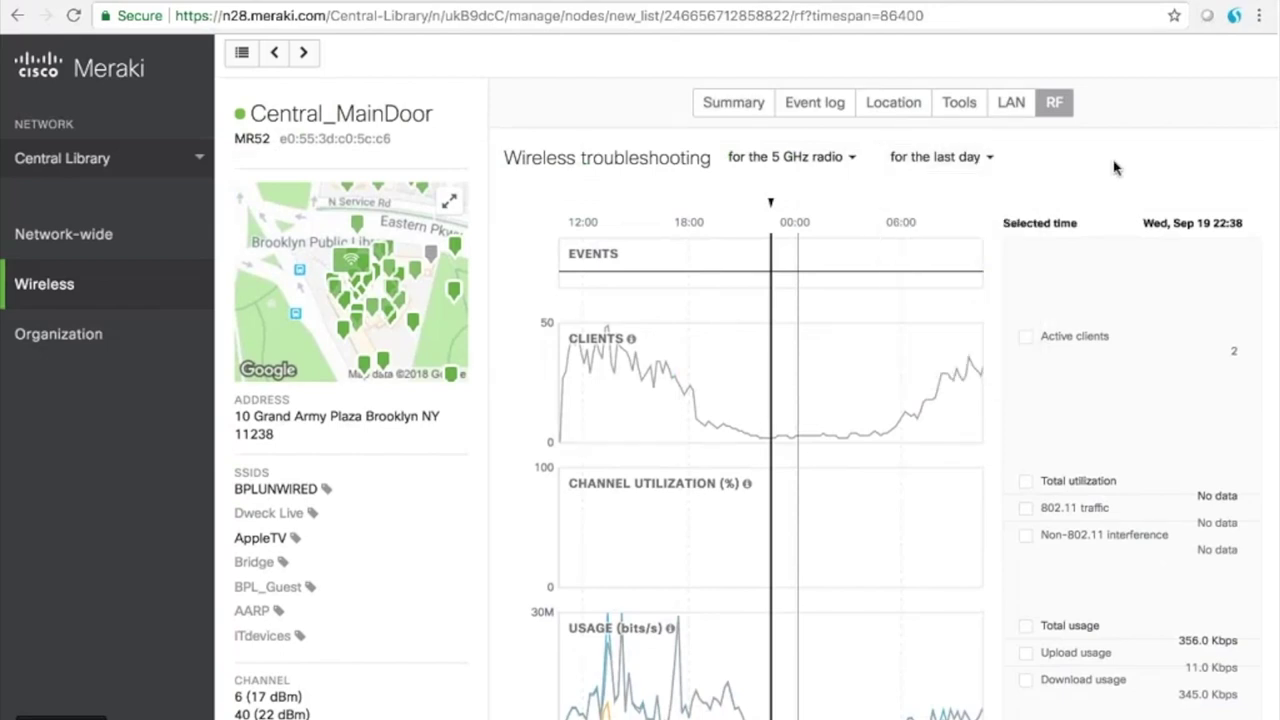
scroll(751, 255, up, 1)
scroll(751, 258, down, 3)
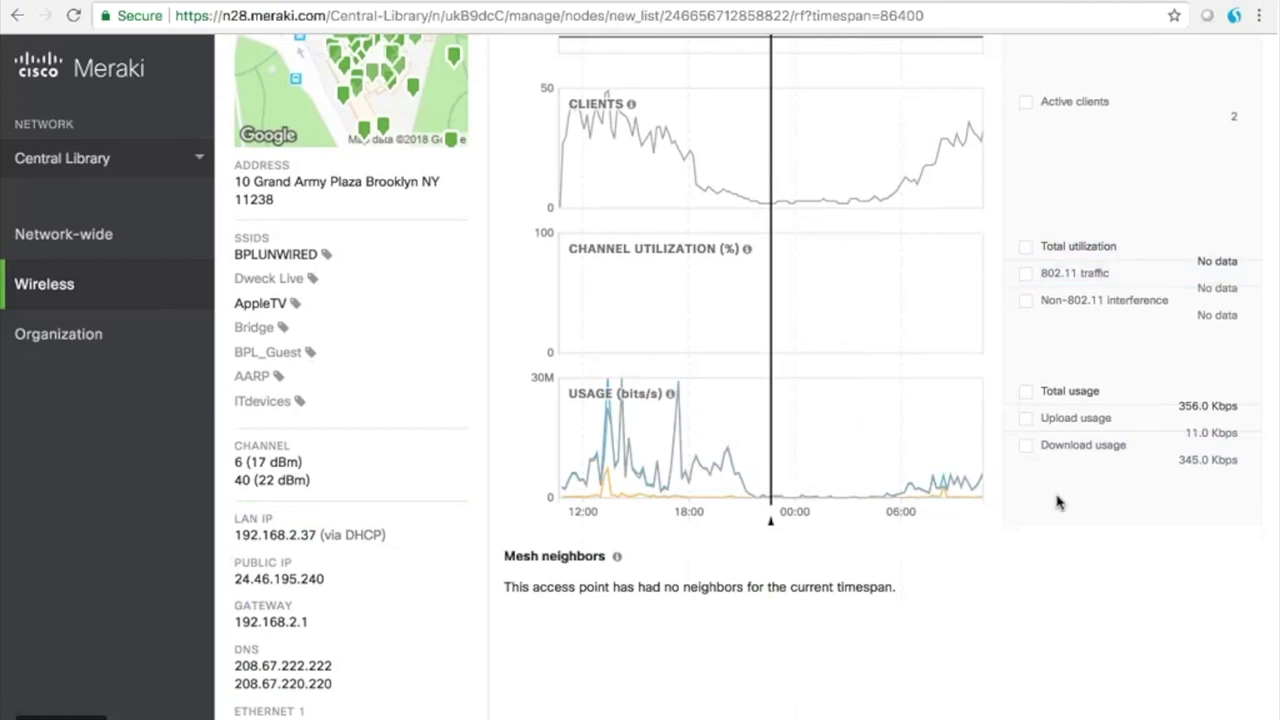
- Examine Central_MainDoor's mesh neighbors, Ethernet connection, tags, firmware and power information on the RF page
scroll(806, 466, down, 2)
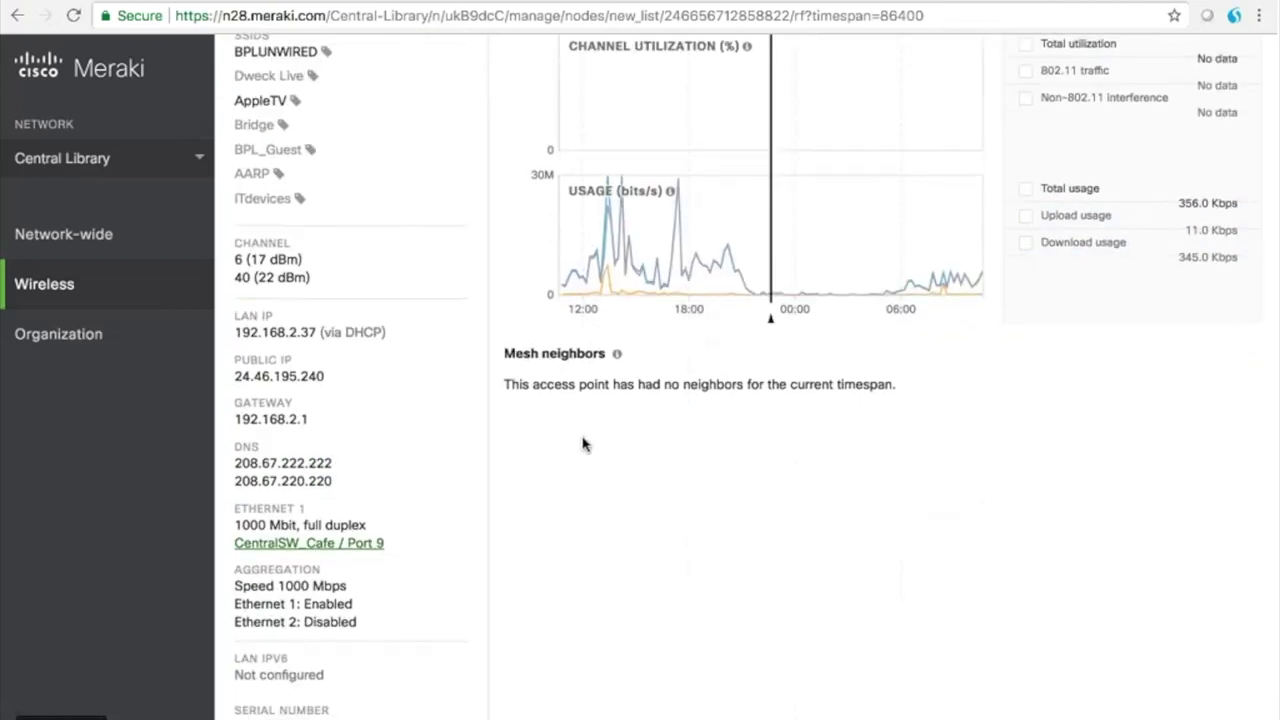
scroll(600, 449, down, 1)
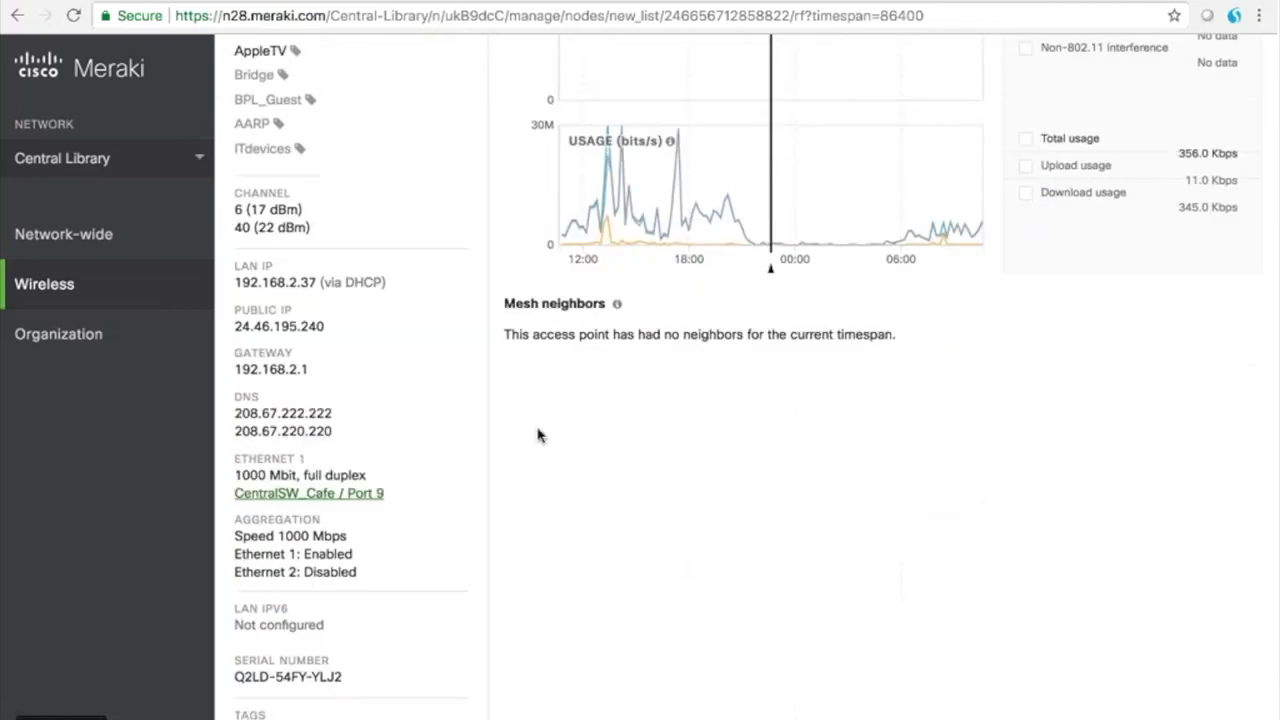
scroll(537, 435, down, 3)
scroll(537, 435, down, 1)
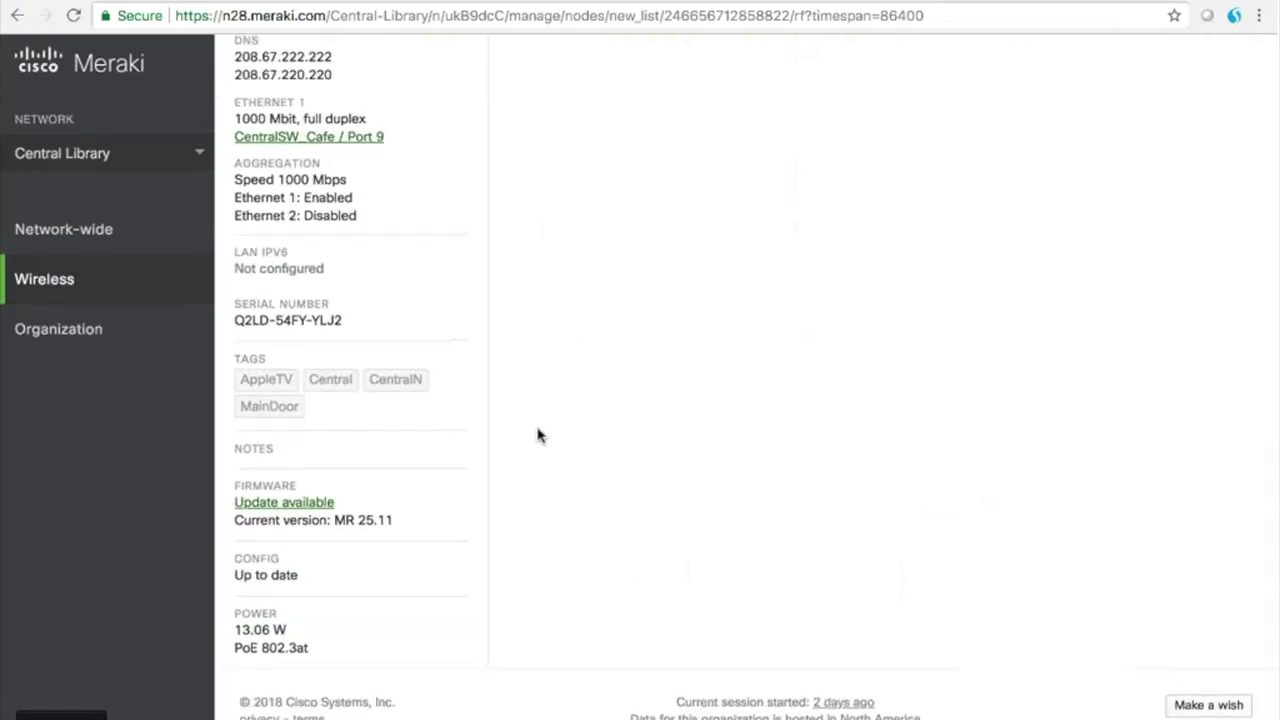
scroll(537, 435, up, 10)
- Close the individual client's details tab and switch to the Central network's switches list
mouse_move(738, 5)
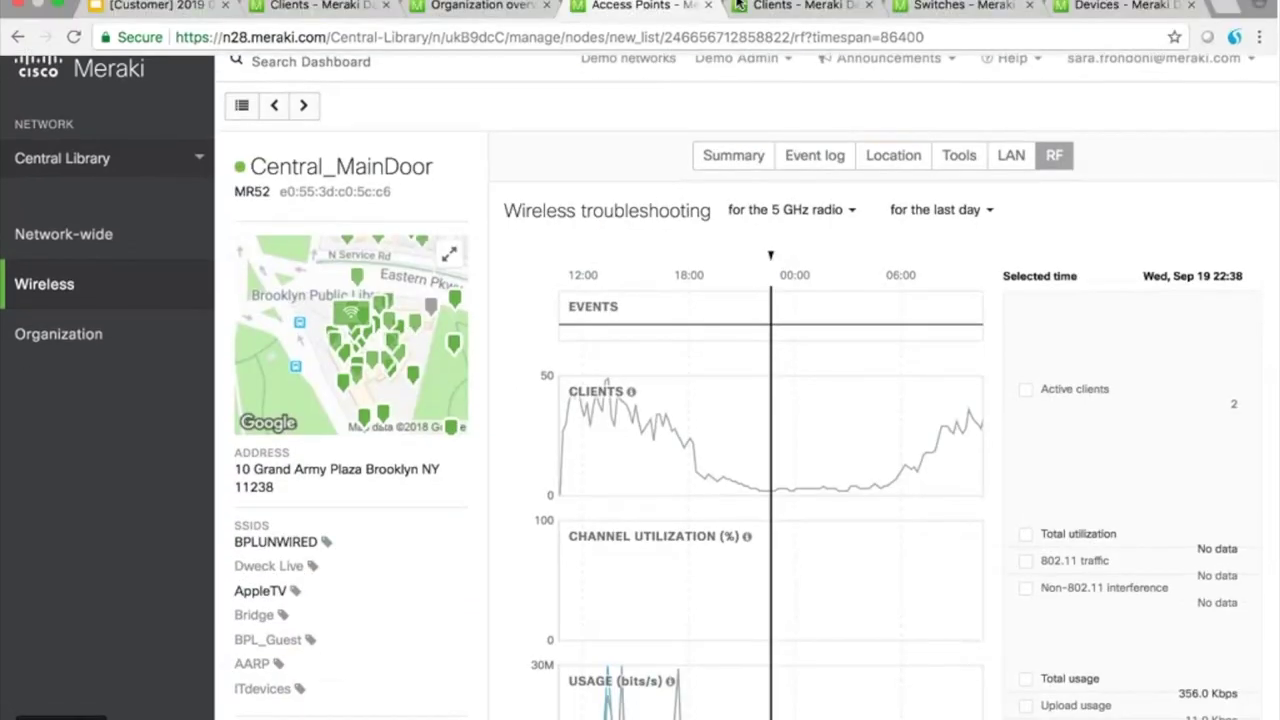
click(738, 5)
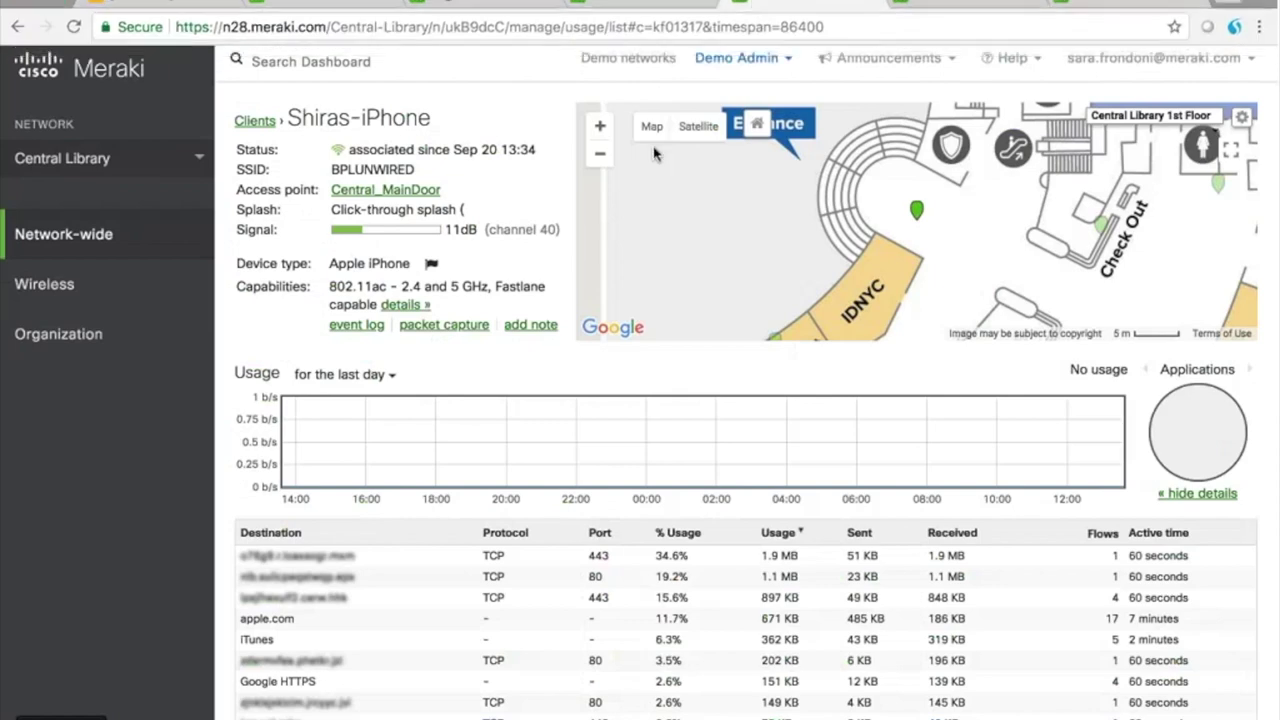
click(865, 8)
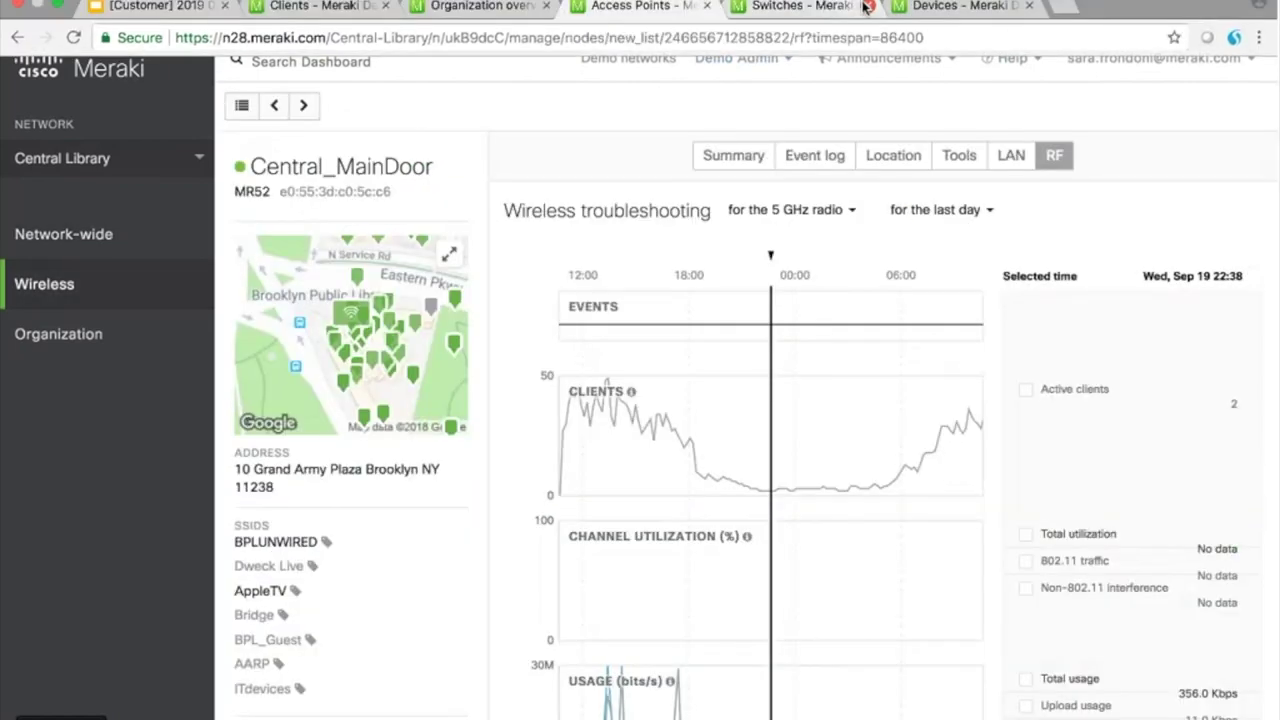
click(803, 6)
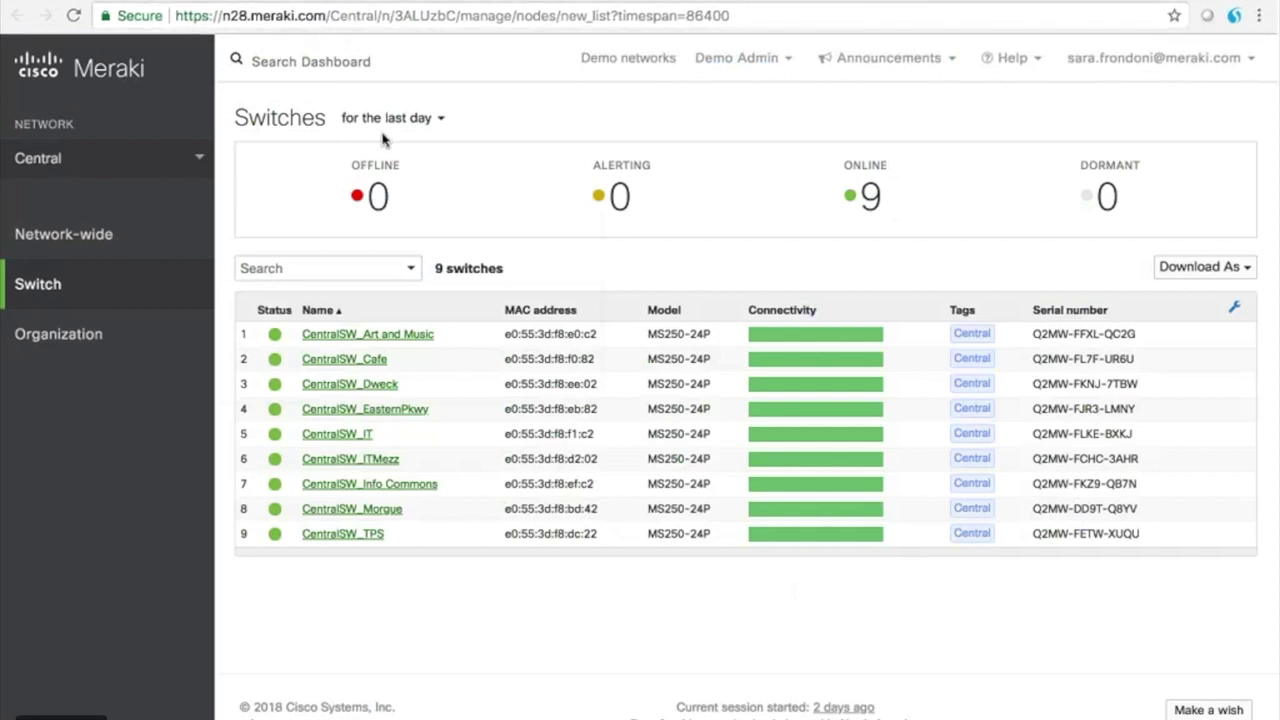
- Switch to the Meraki San Francisco clients page and open that network's topology
mouse_move(190, 298)
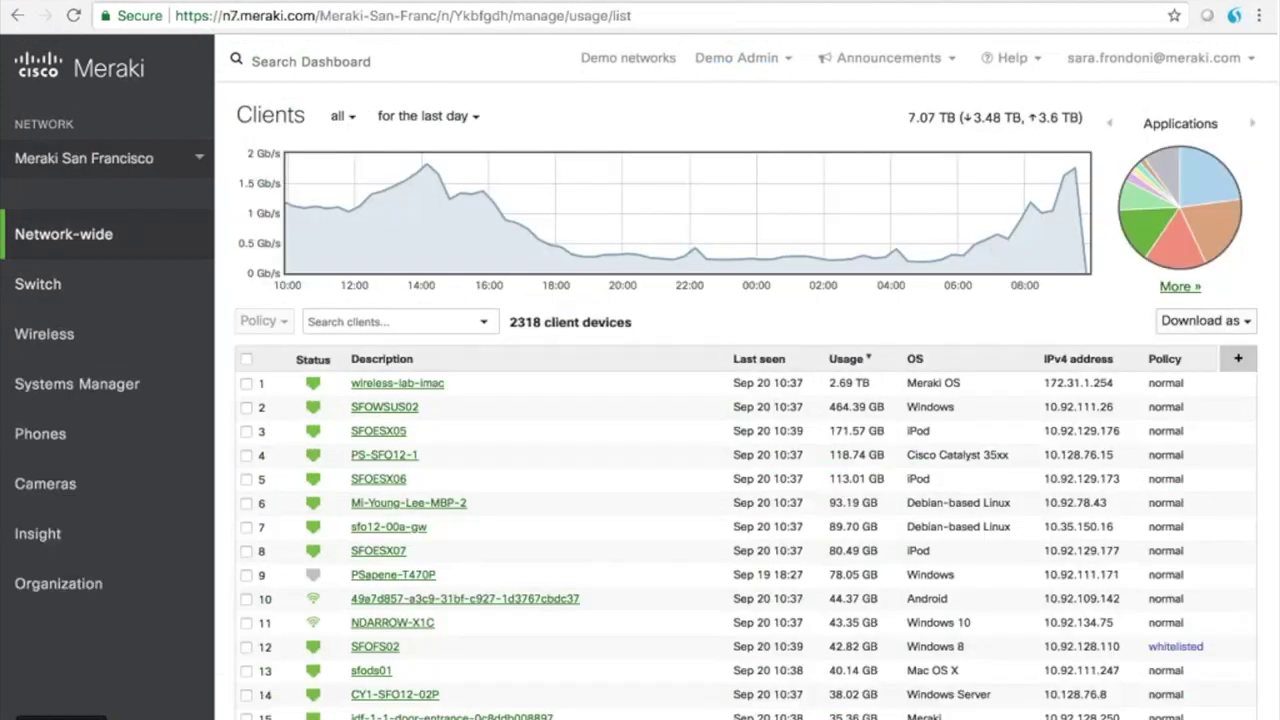
mouse_move(162, 253)
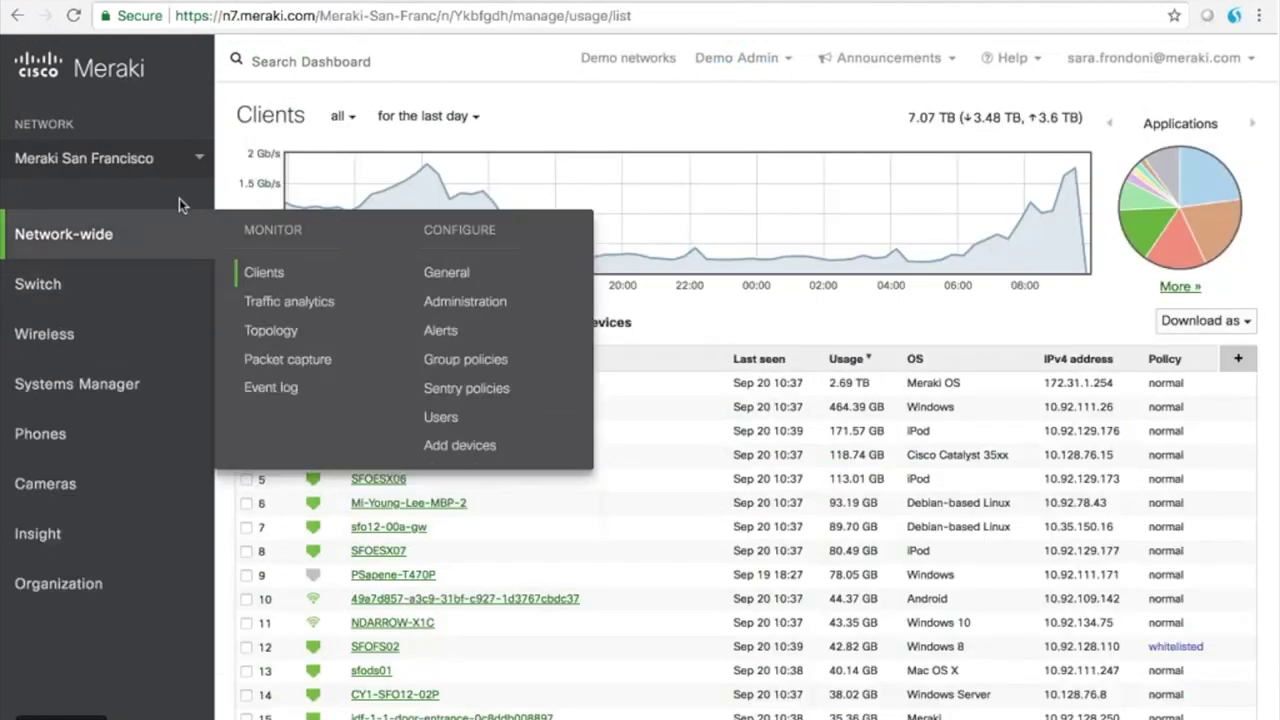
click(279, 339)
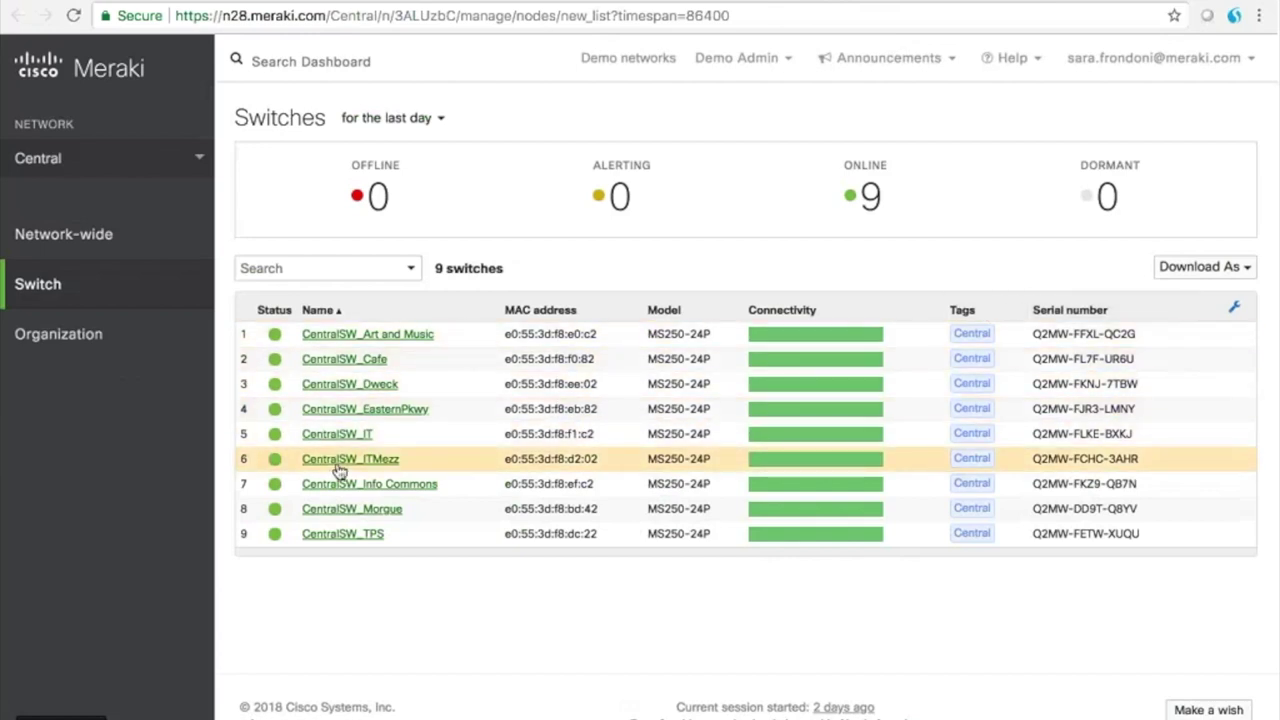
- Return to the Central switches list and open the details of CentralSW_Cafe
click(345, 359)
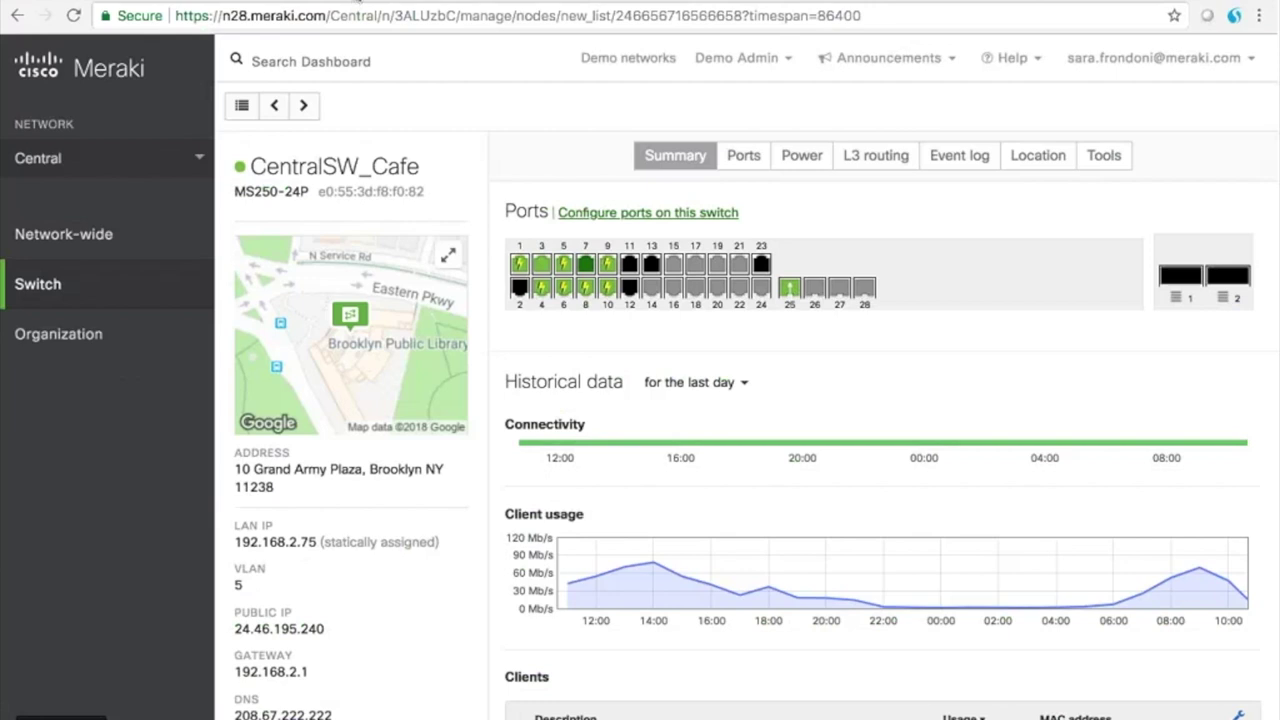
- Switch back to the Meraki San Francisco topology and examine the L2 map of access switches, closets and connected devices
click(357, 2)
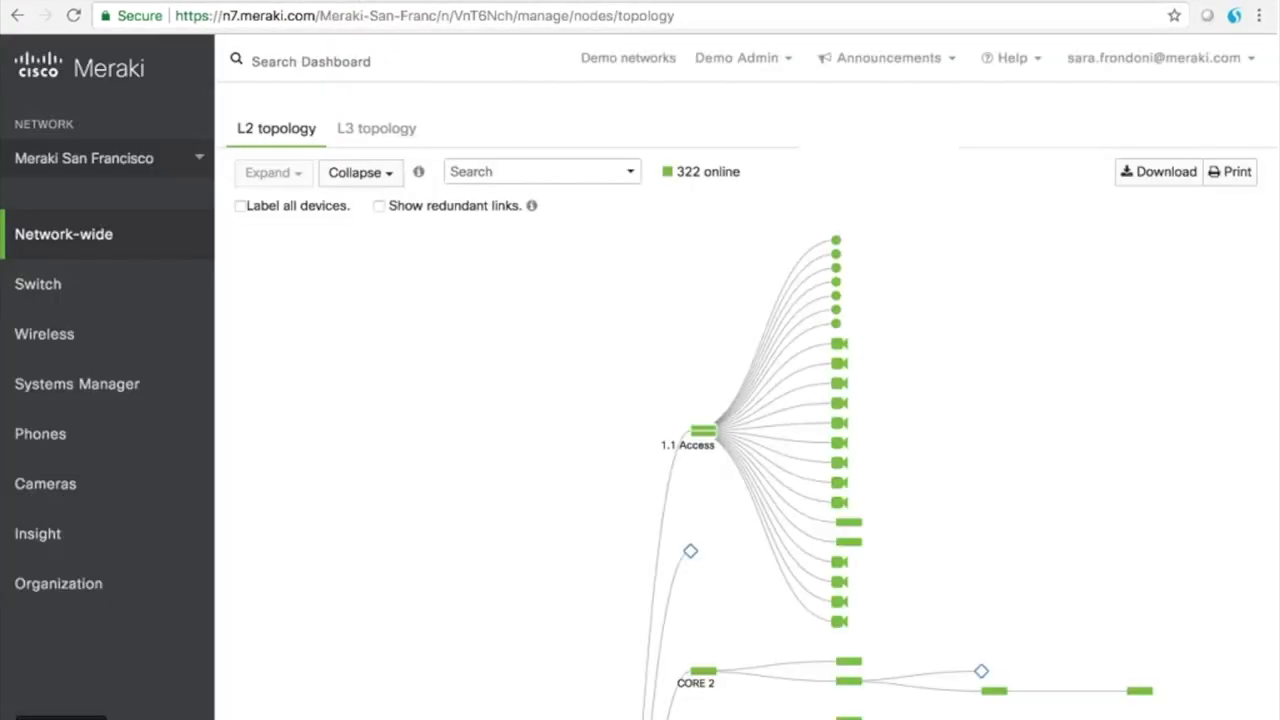
scroll(580, 364, down, 2)
scroll(580, 364, down, 1)
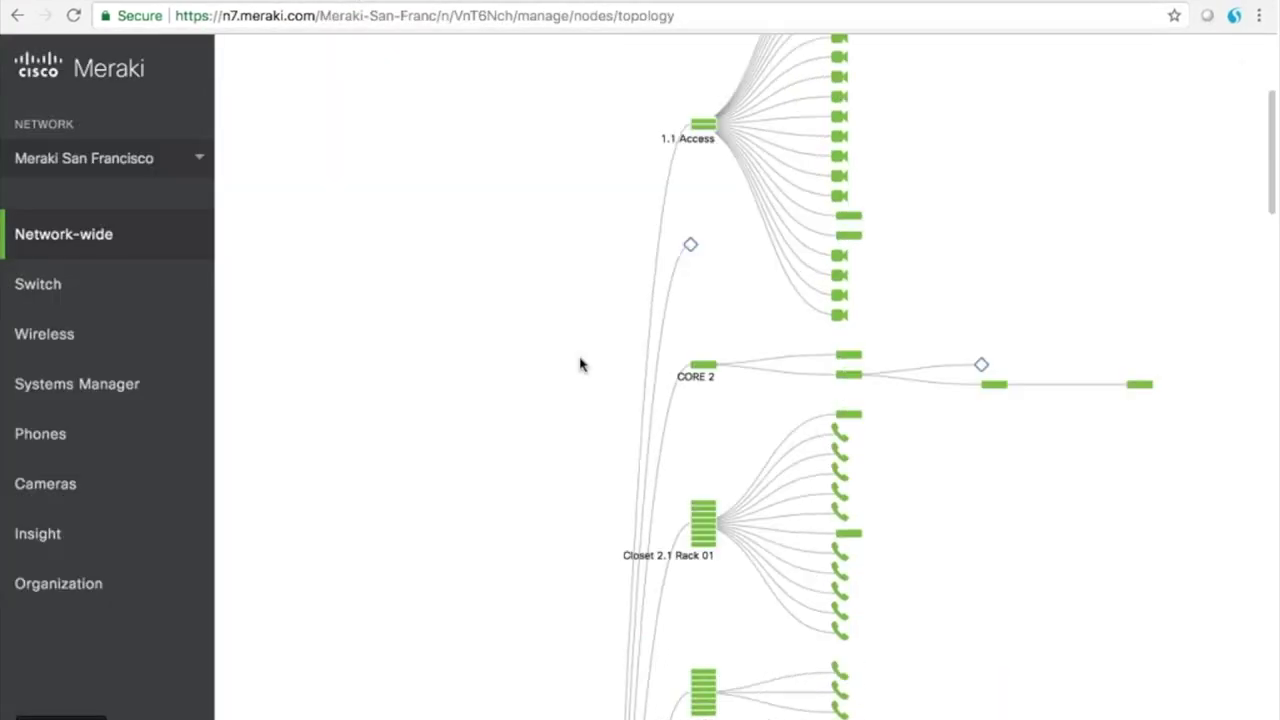
scroll(580, 364, down, 10)
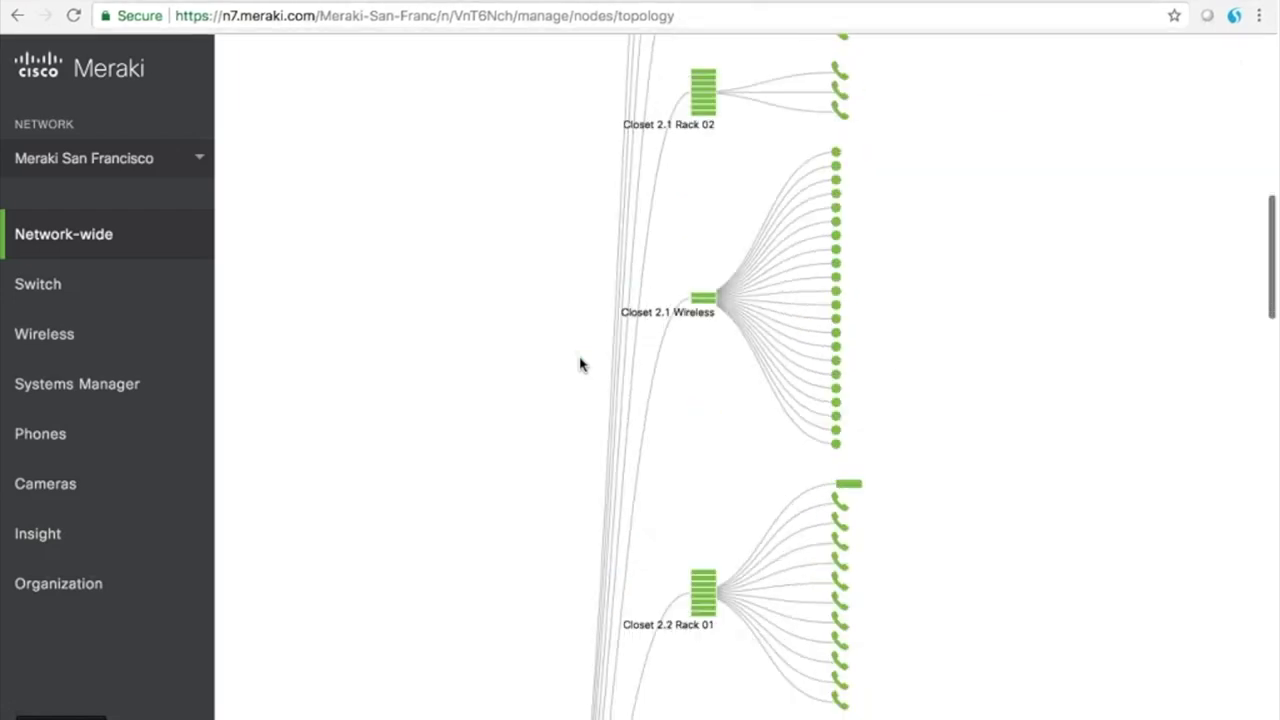
scroll(580, 364, up, 15)
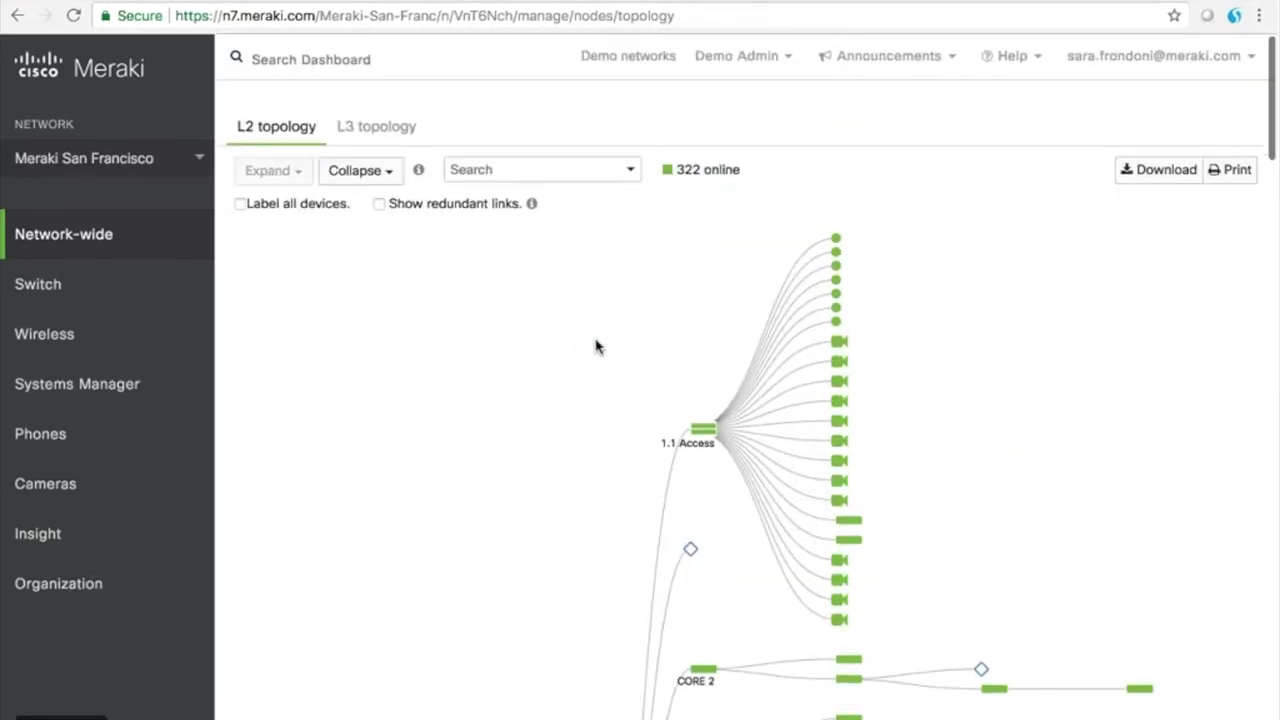
- Examine the cameras and switches attached to the 1.1 Access stack, and look through the closets across the whole L2 topology
mouse_move(840, 343)
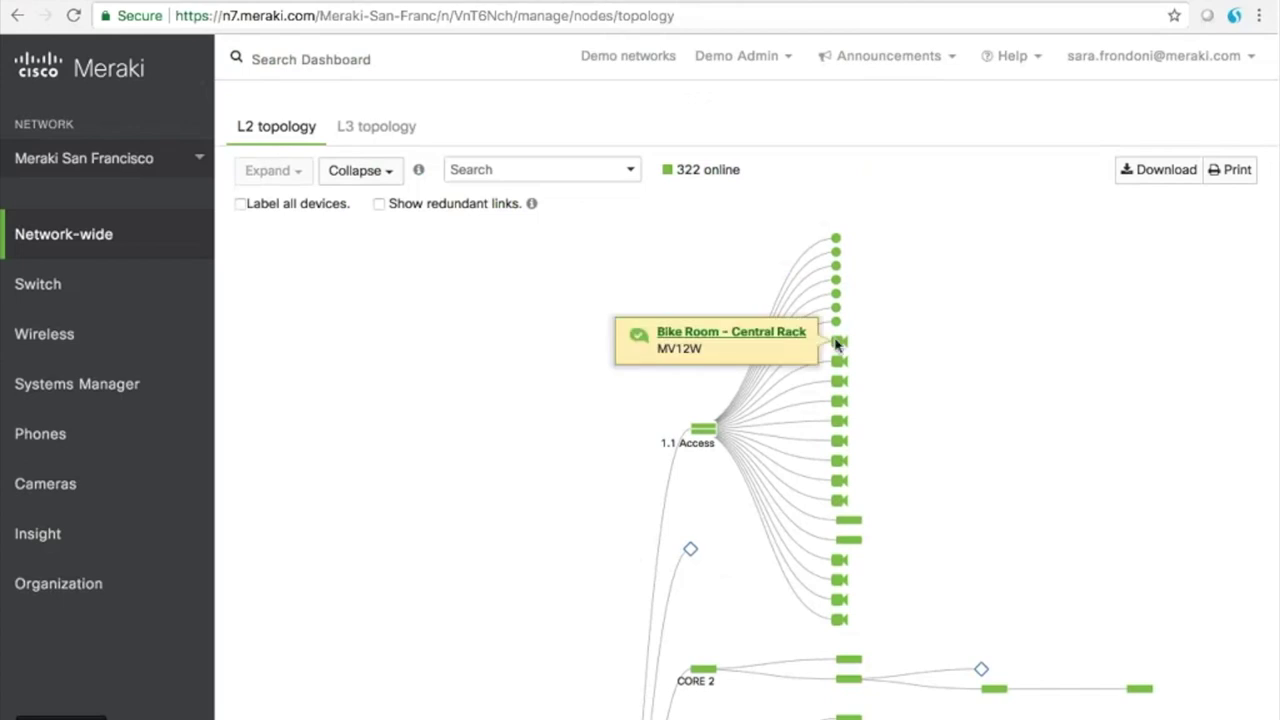
mouse_move(703, 430)
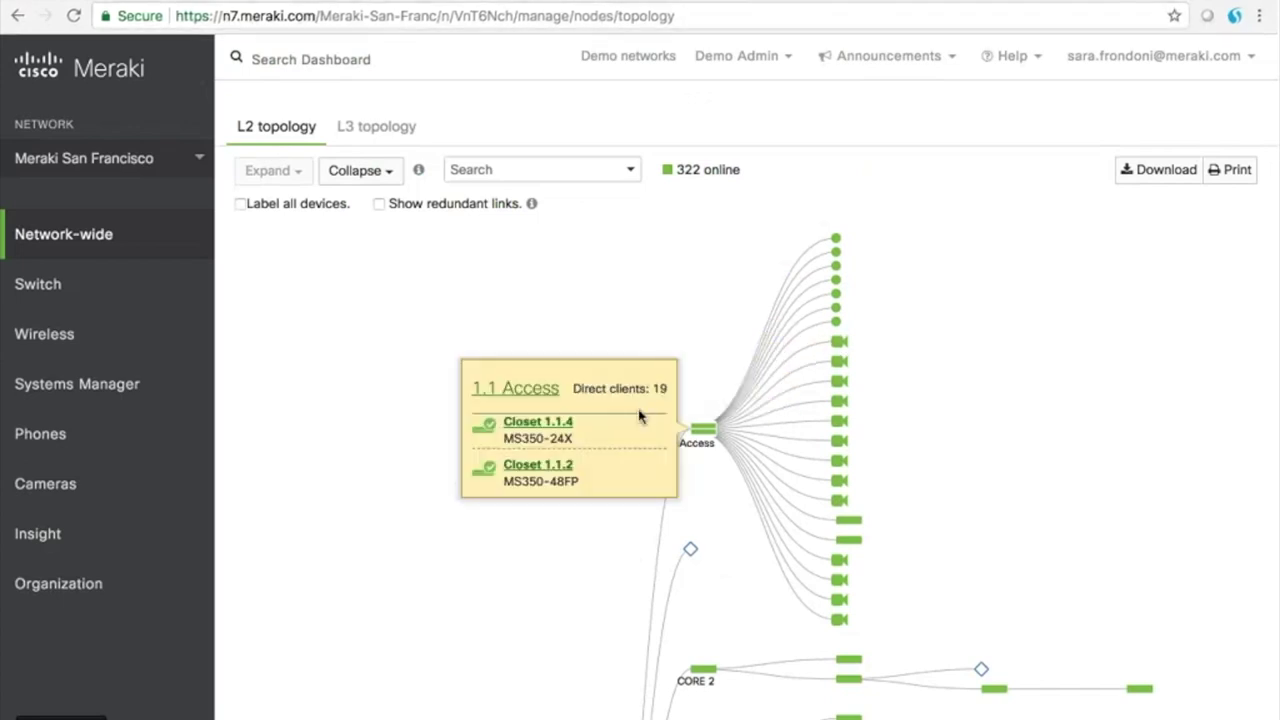
mouse_move(688, 547)
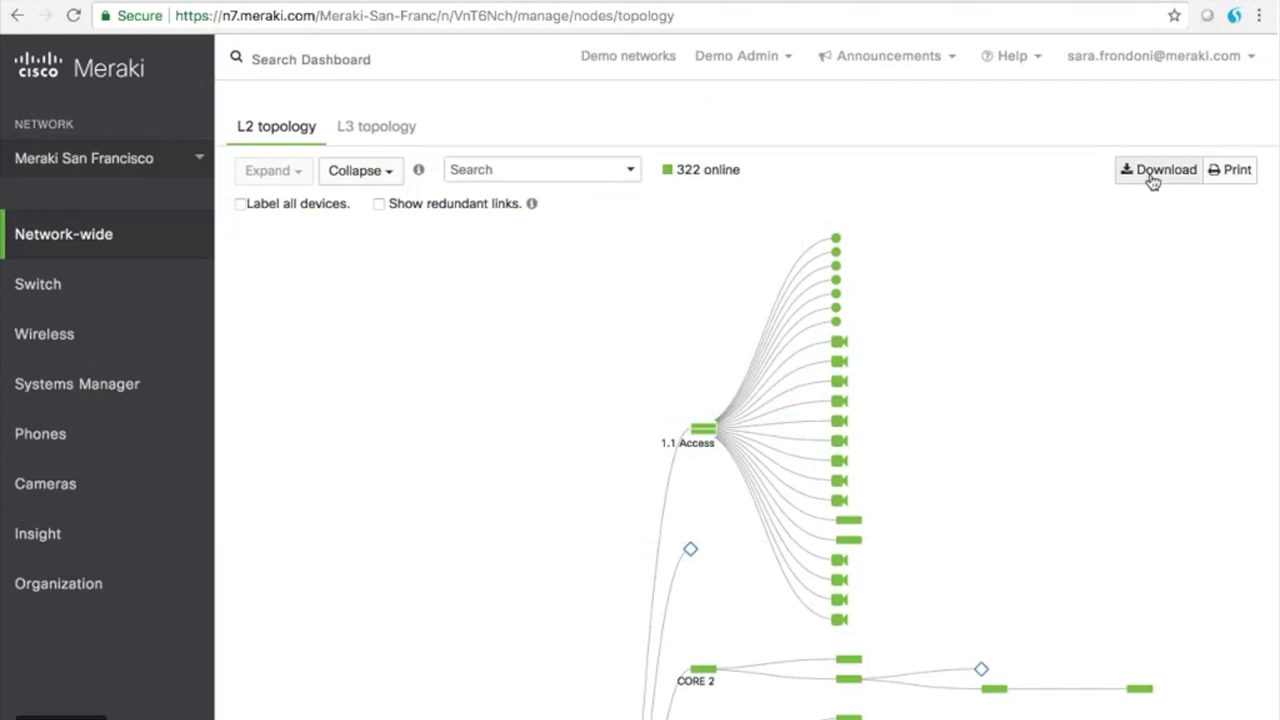
scroll(1086, 371, down, 2)
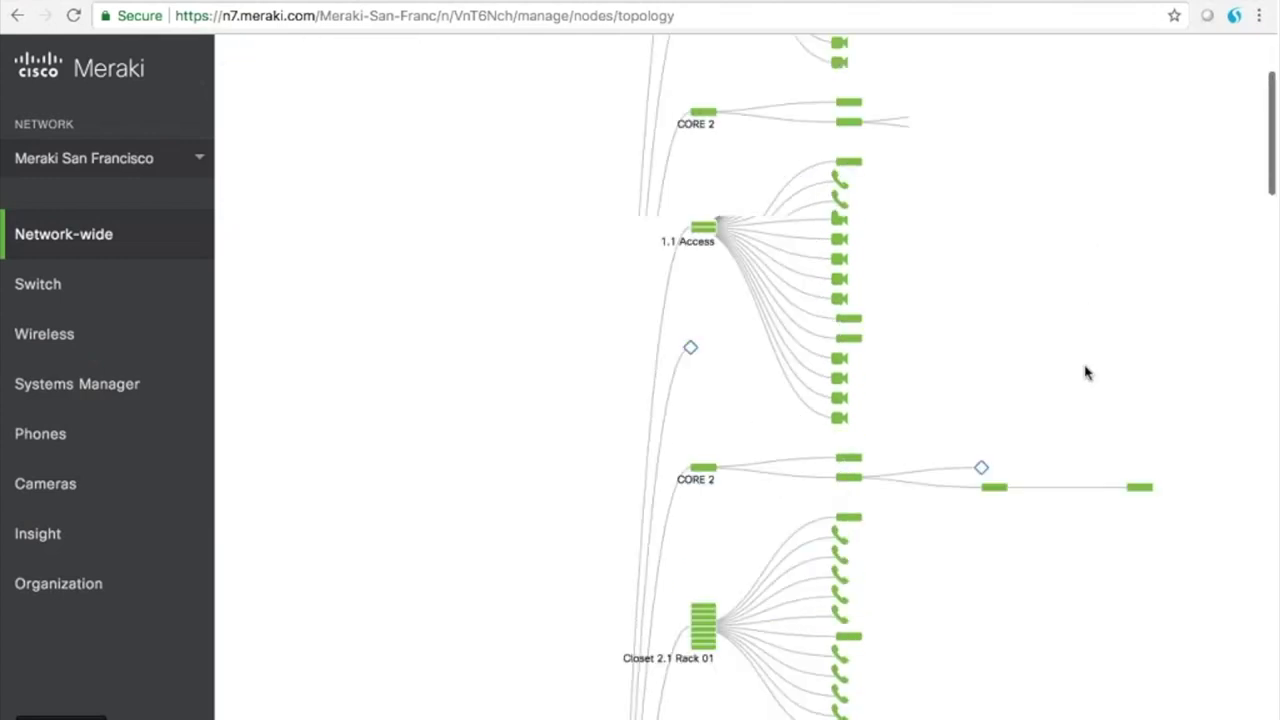
scroll(1086, 372, down, 12)
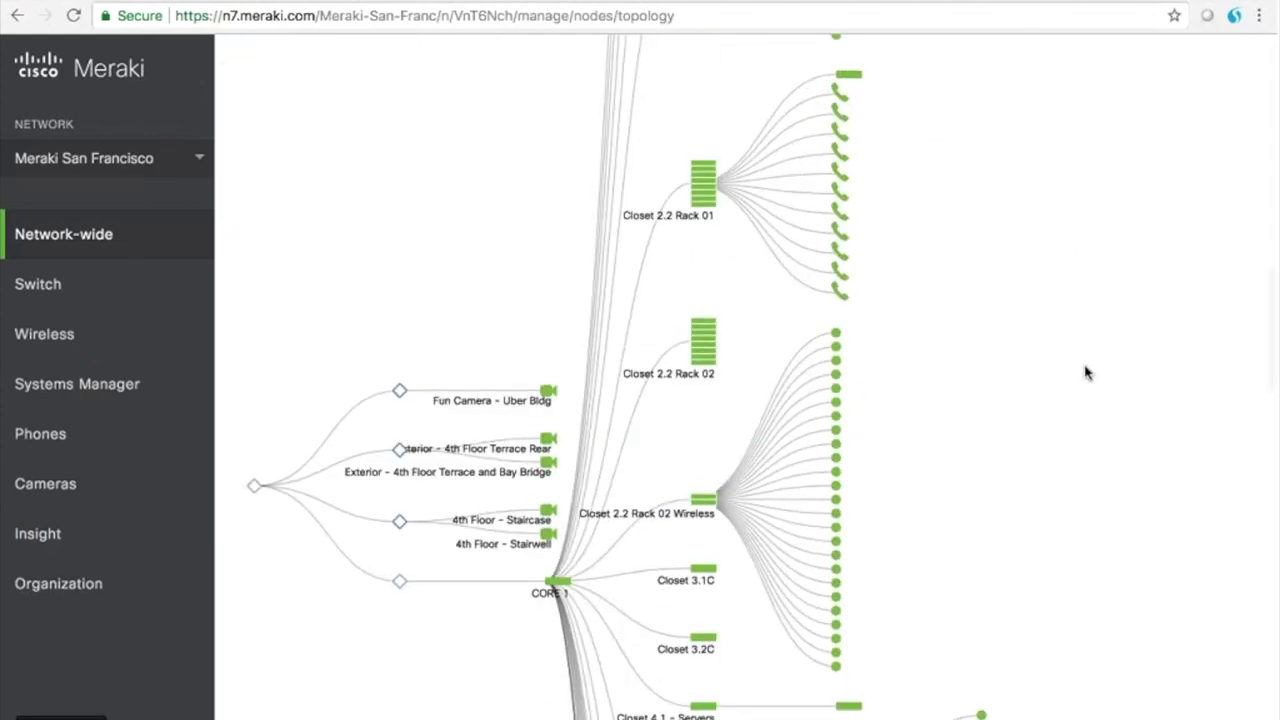
scroll(1086, 372, up, 4)
scroll(1086, 372, up, 2)
scroll(1086, 372, down, 18)
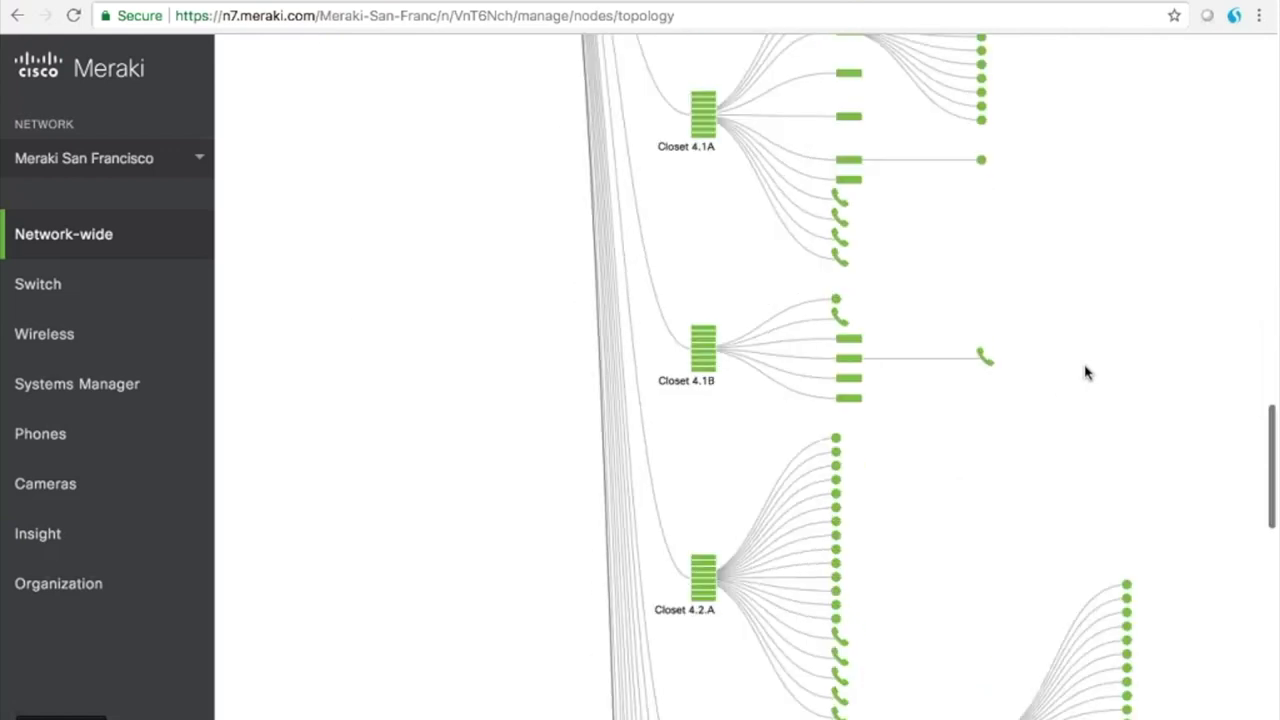
scroll(1086, 372, up, 20)
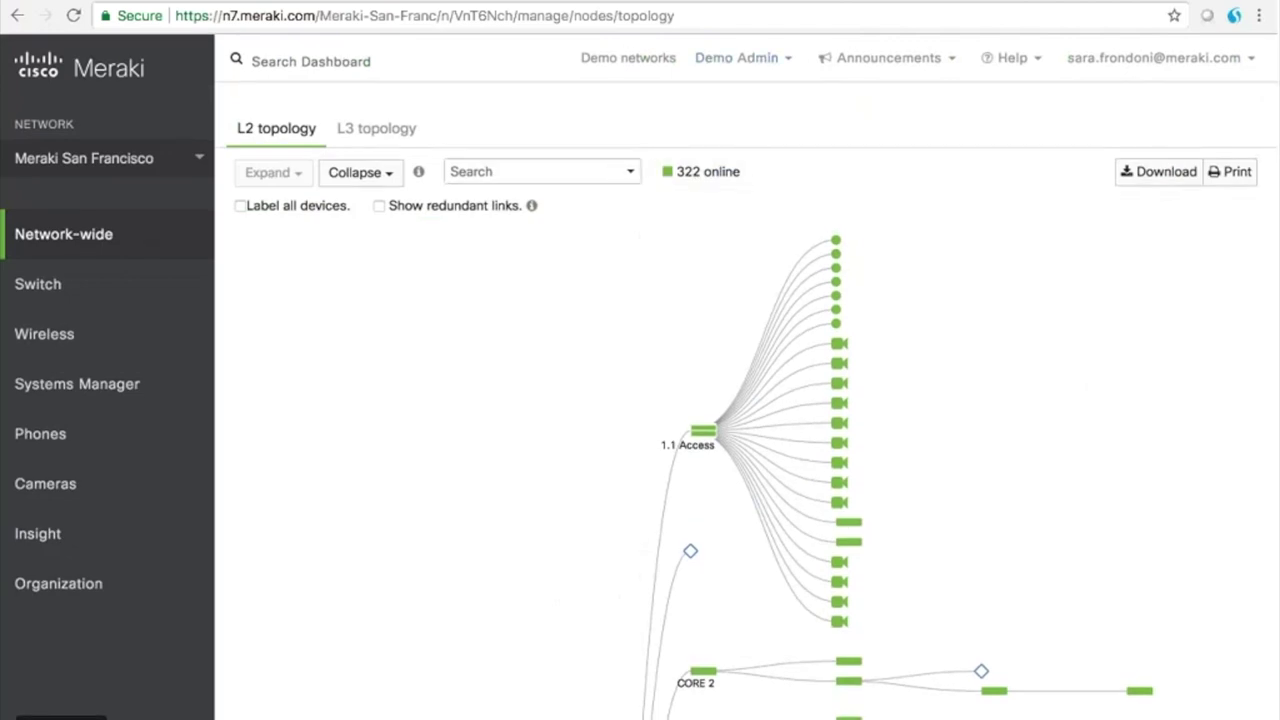
scroll(537, 543, down, 3)
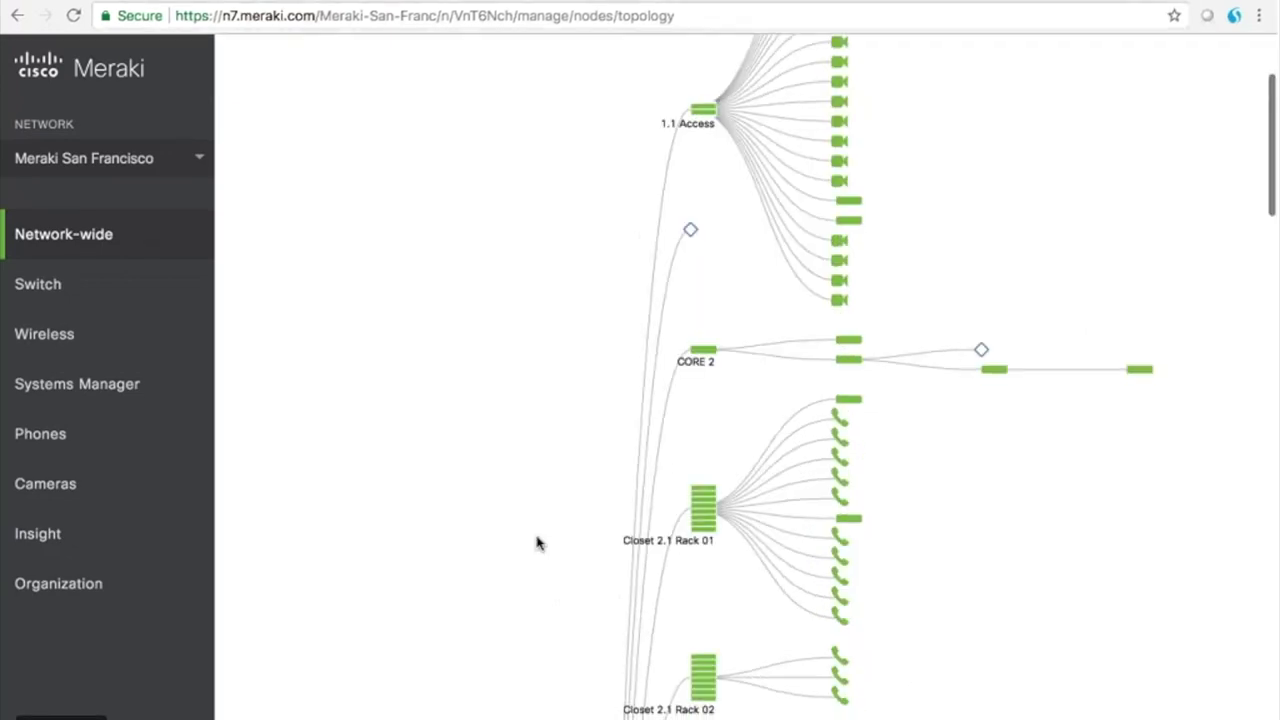
scroll(537, 543, up, 3)
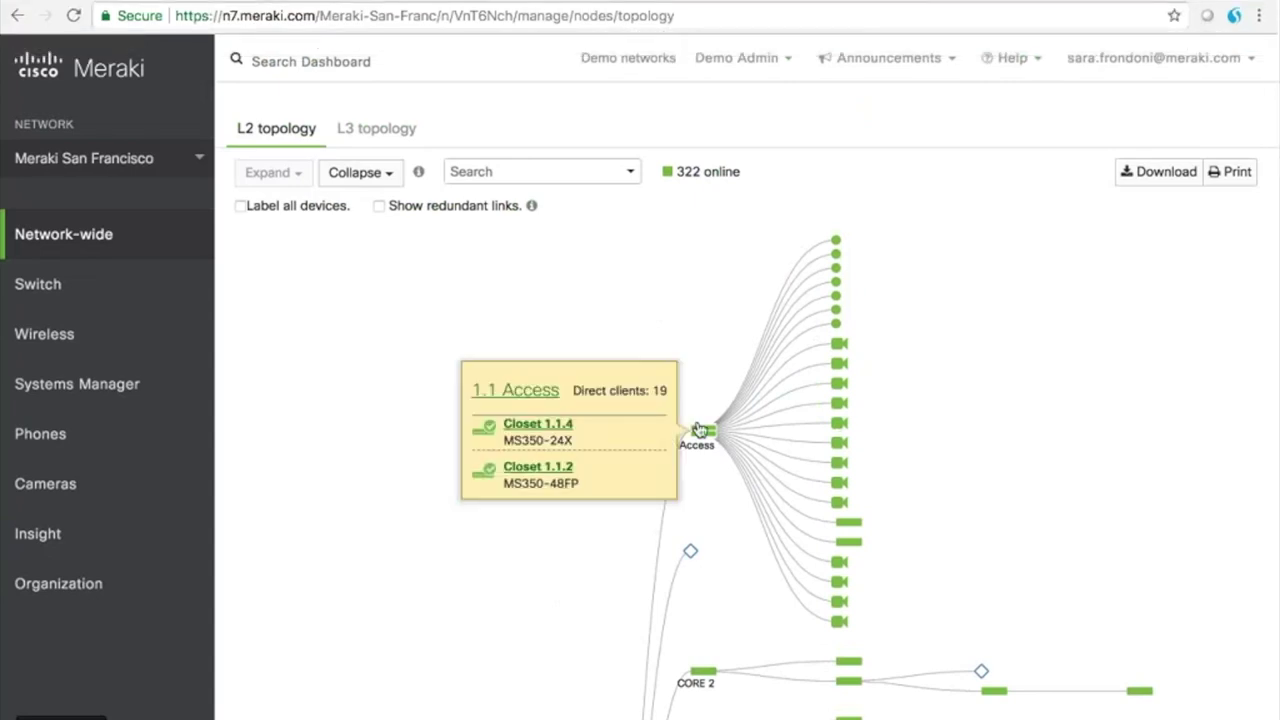
- Return to the CentralSW_Cafe details and review its model, firmware, topology and routing information, and its client list
click(928, 6)
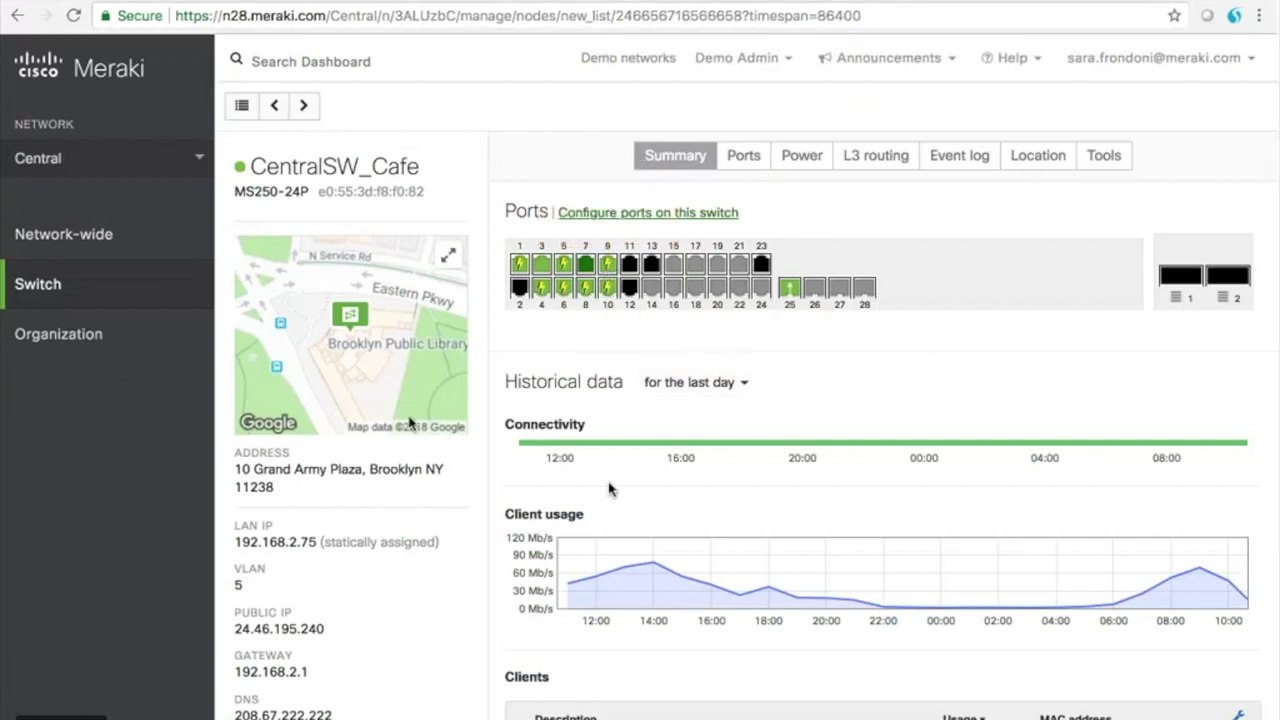
scroll(320, 300, down, 1)
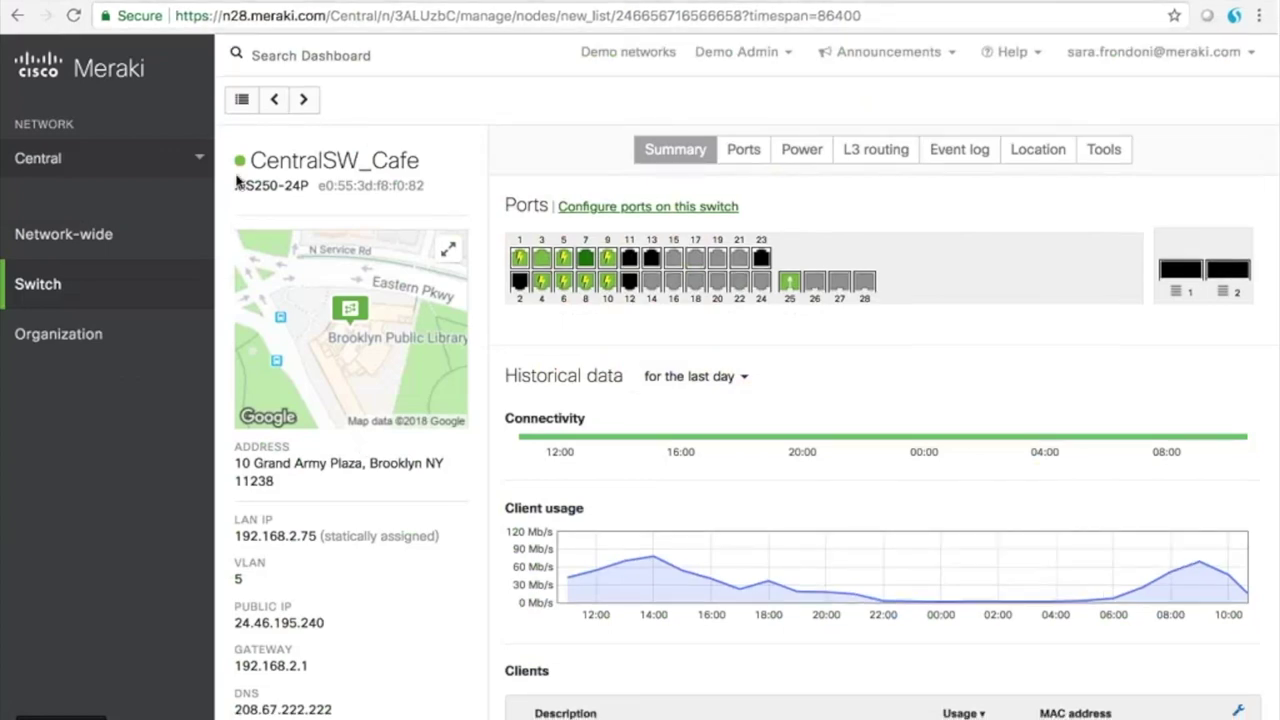
drag(234, 184, 308, 190)
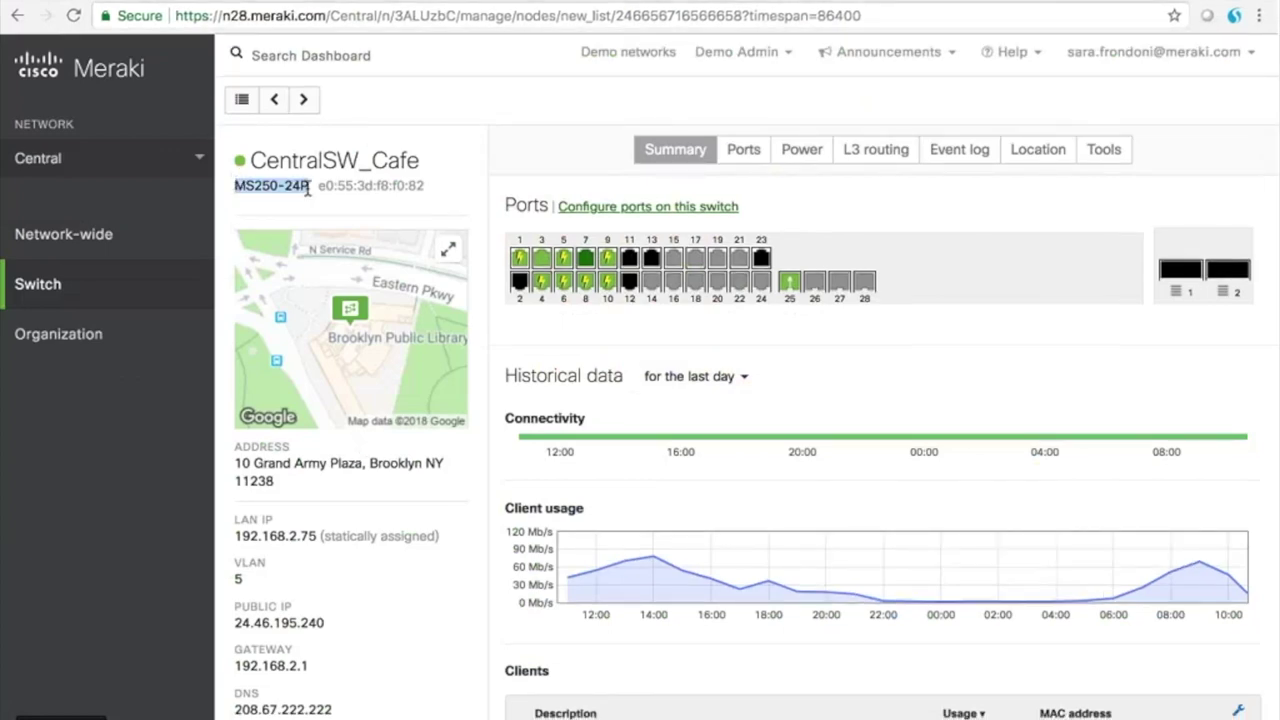
scroll(315, 572, down, 3)
scroll(315, 572, down, 3)
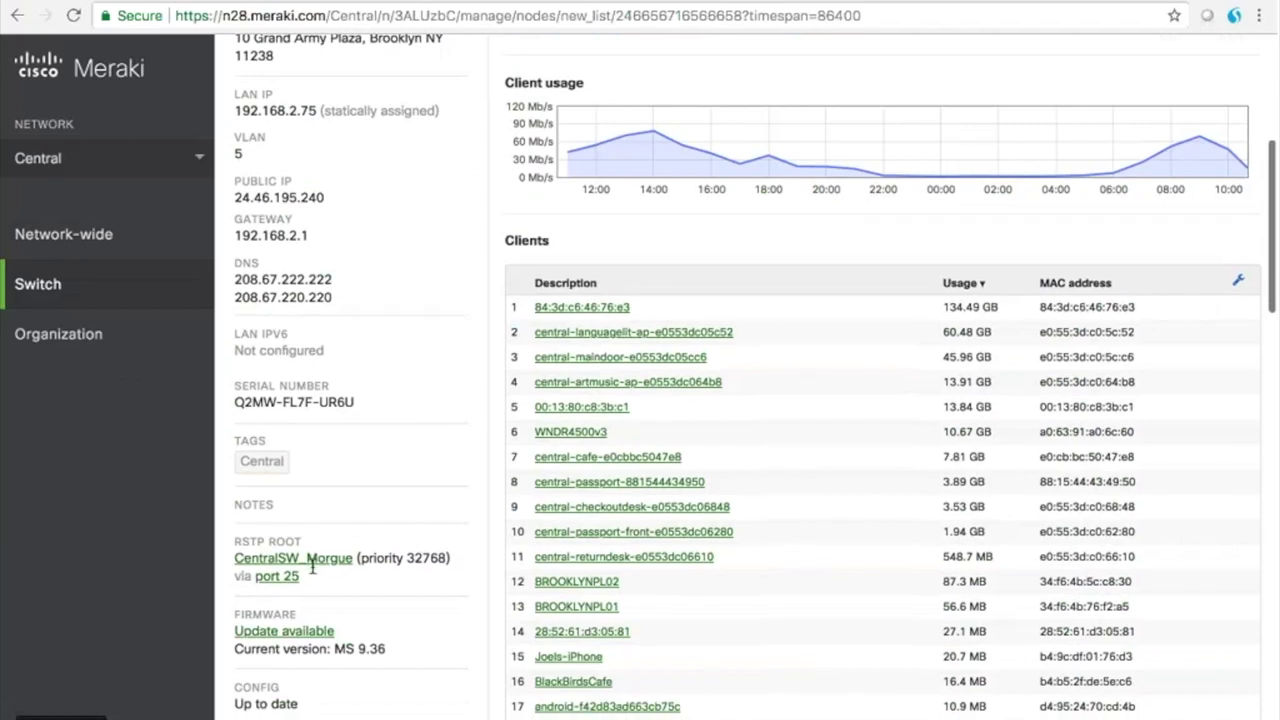
scroll(315, 572, down, 3)
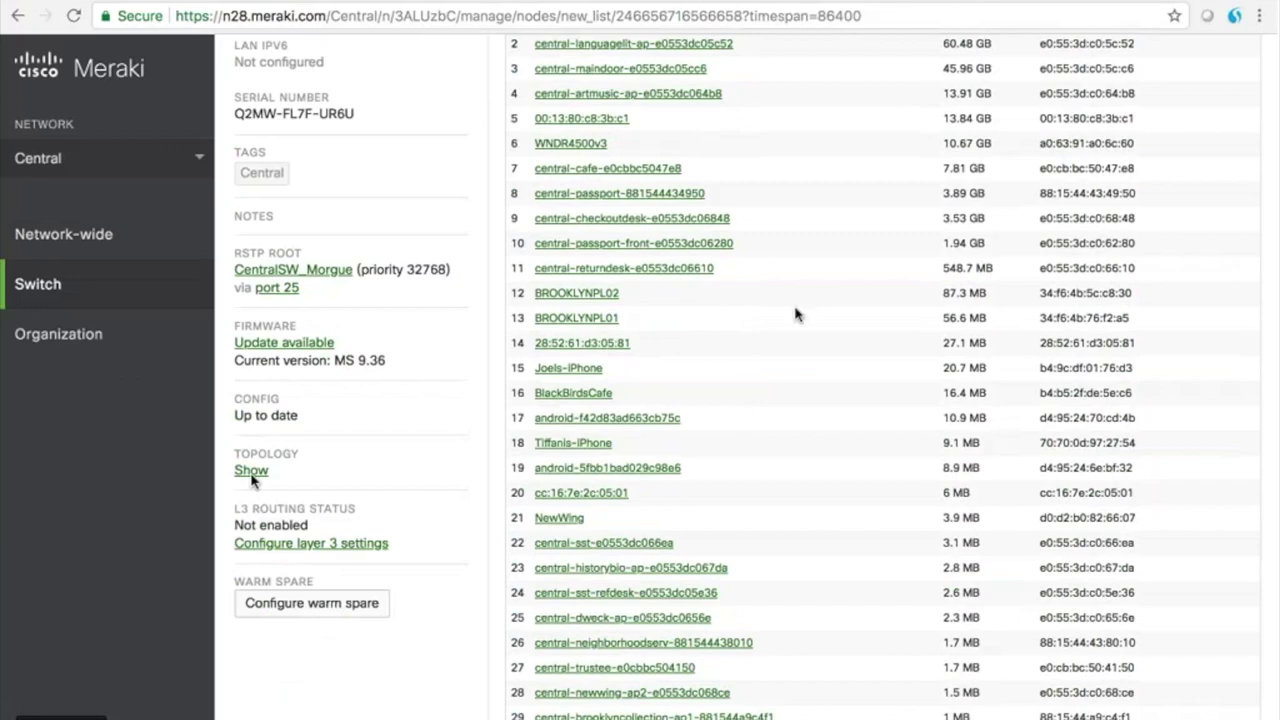
scroll(795, 314, up, 3)
scroll(737, 494, down, 15)
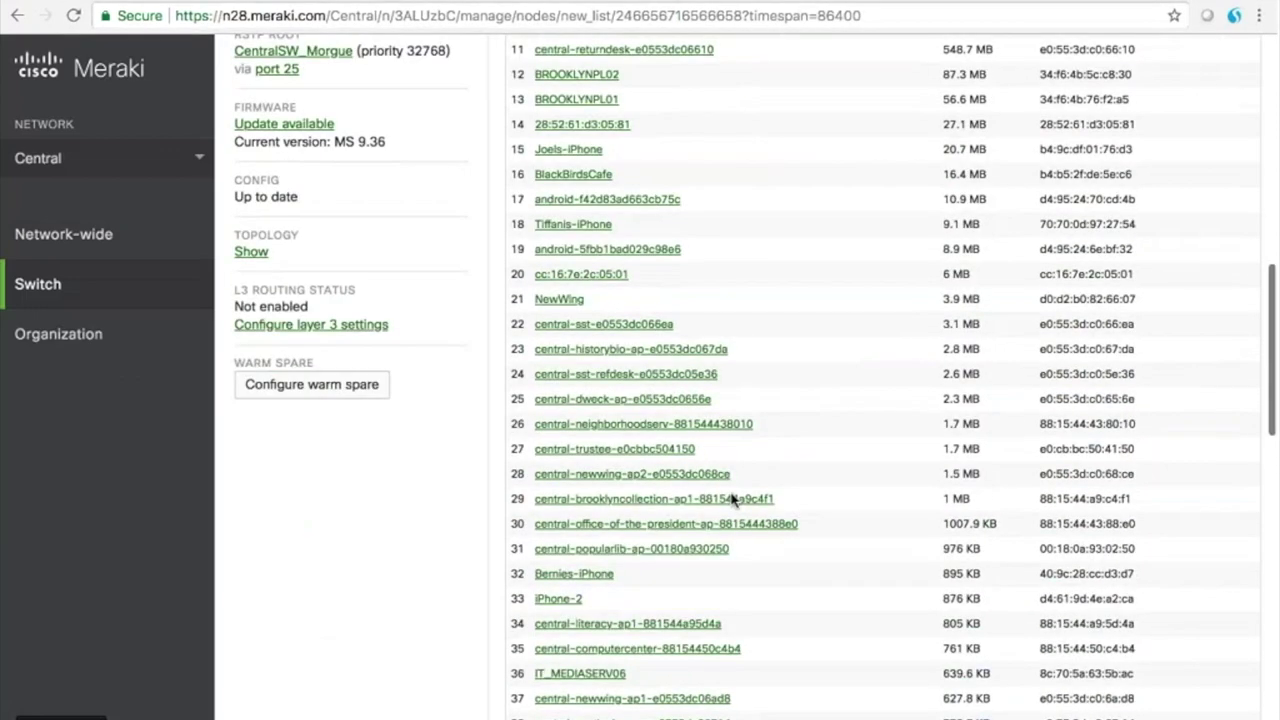
scroll(731, 500, up, 10)
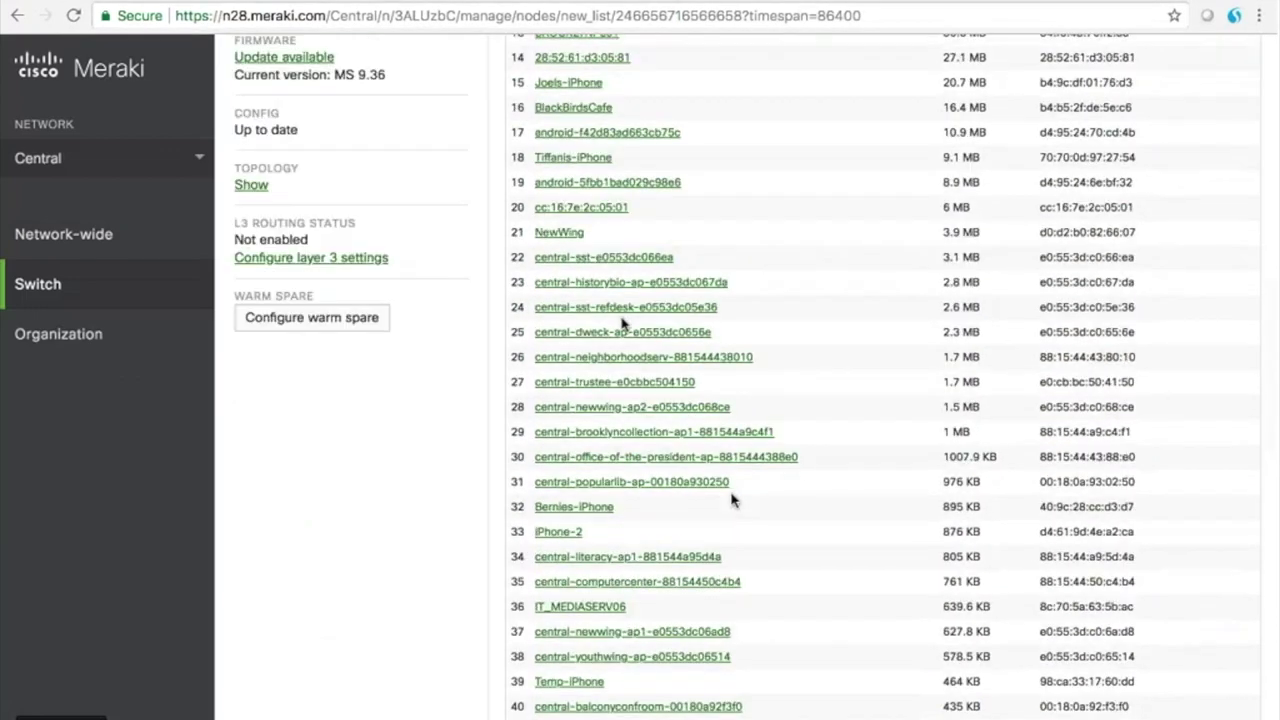
scroll(625, 320, up, 10)
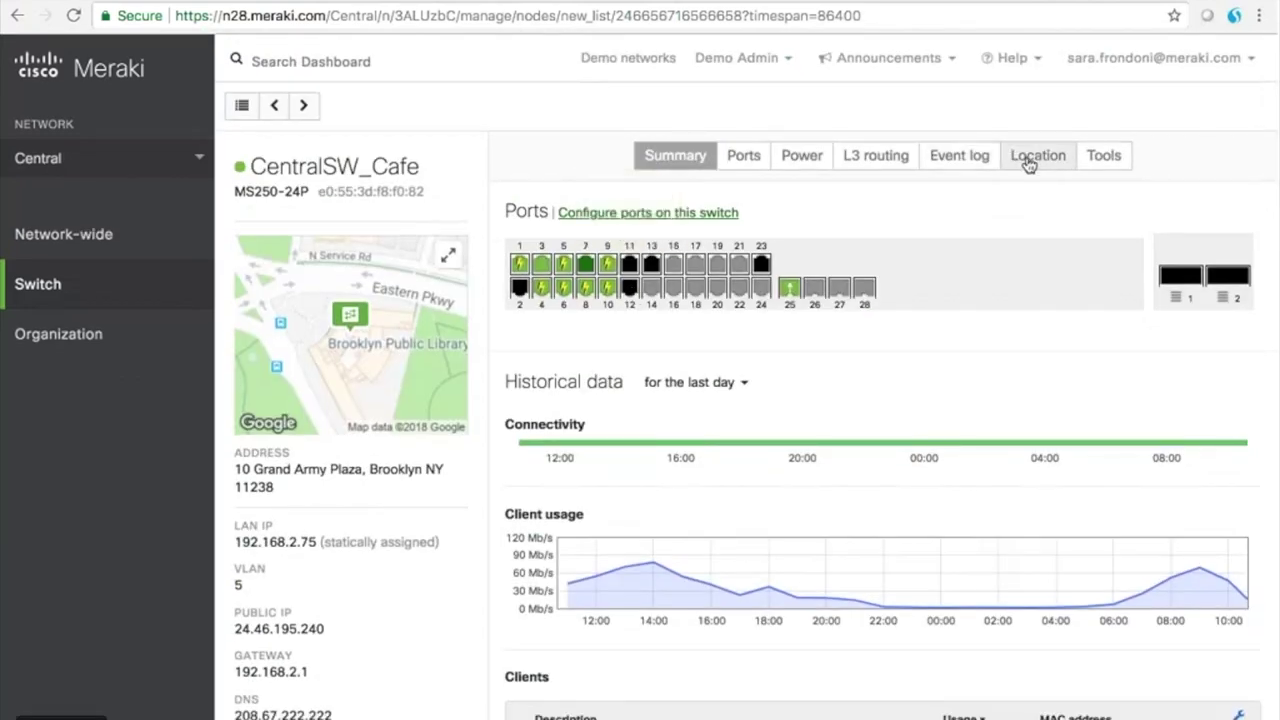
- Open the live tools of CentralSW_Cafe and examine the available tests, including the cable test's port entry
click(1105, 157)
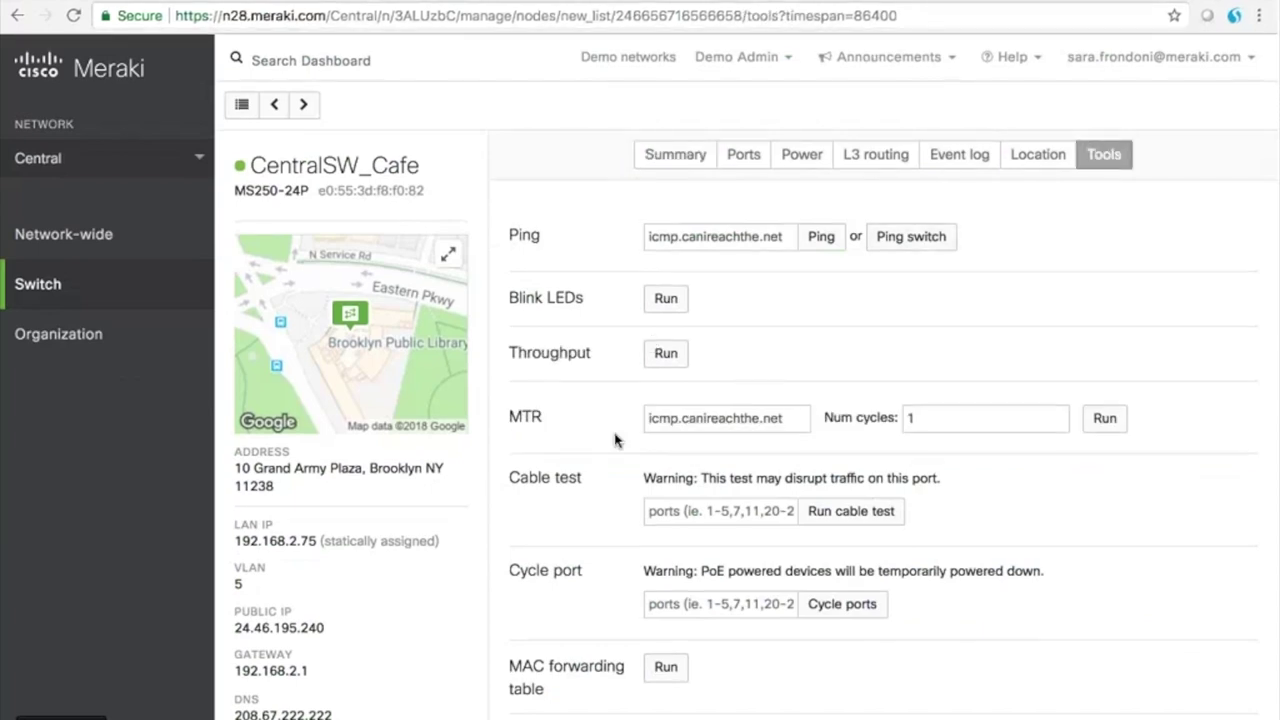
scroll(641, 402, down, 3)
click(669, 340)
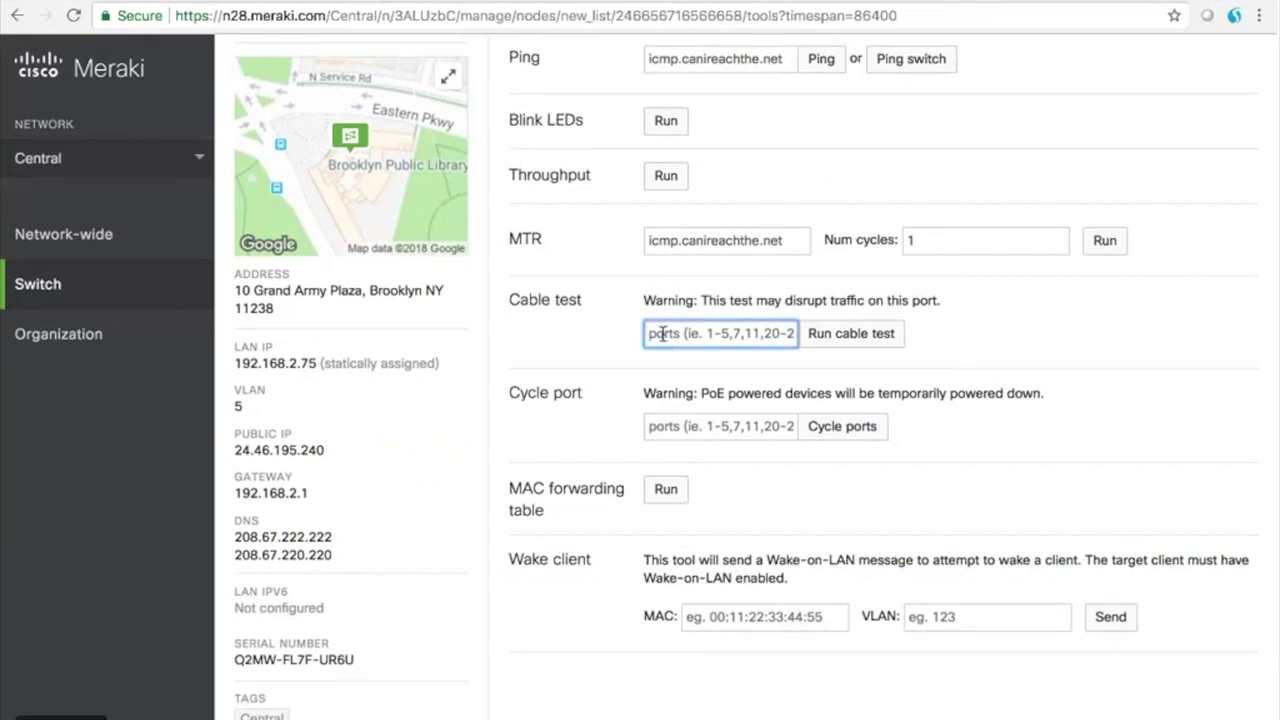
scroll(672, 430, up, 3)
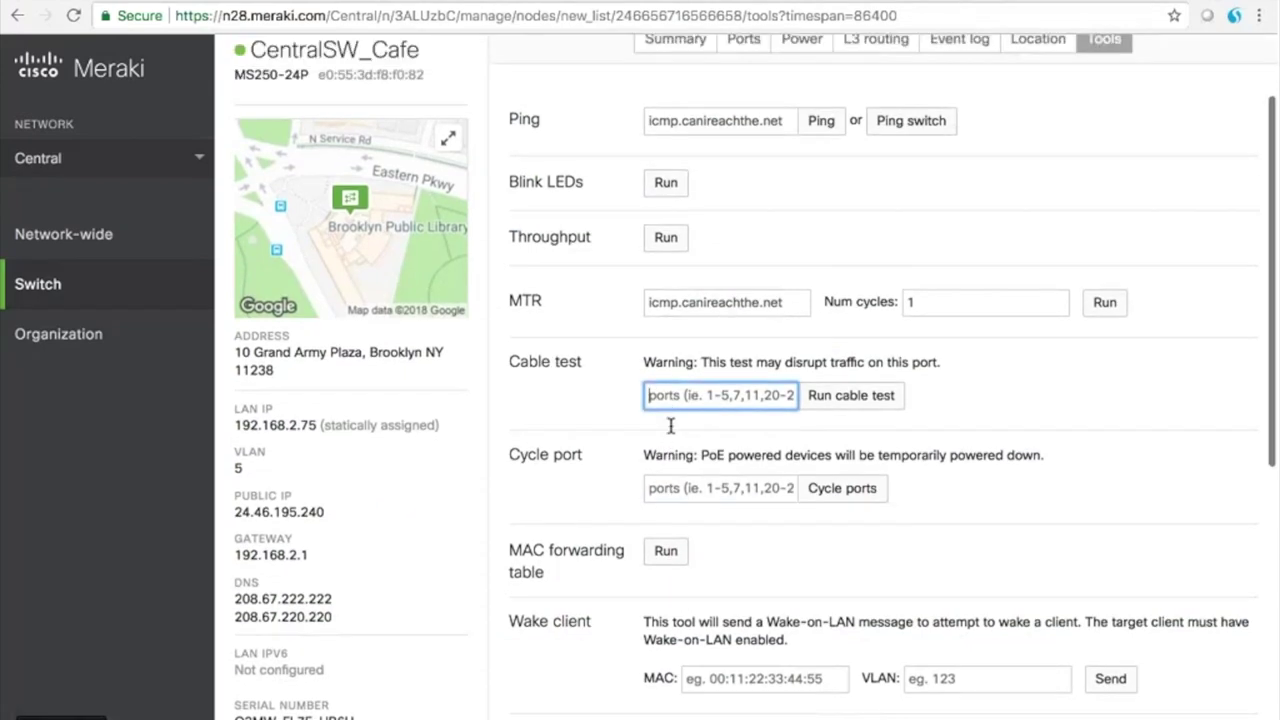
- Open port 9, Main Door (93B), from the switch summary and run a cable test on it
click(703, 162)
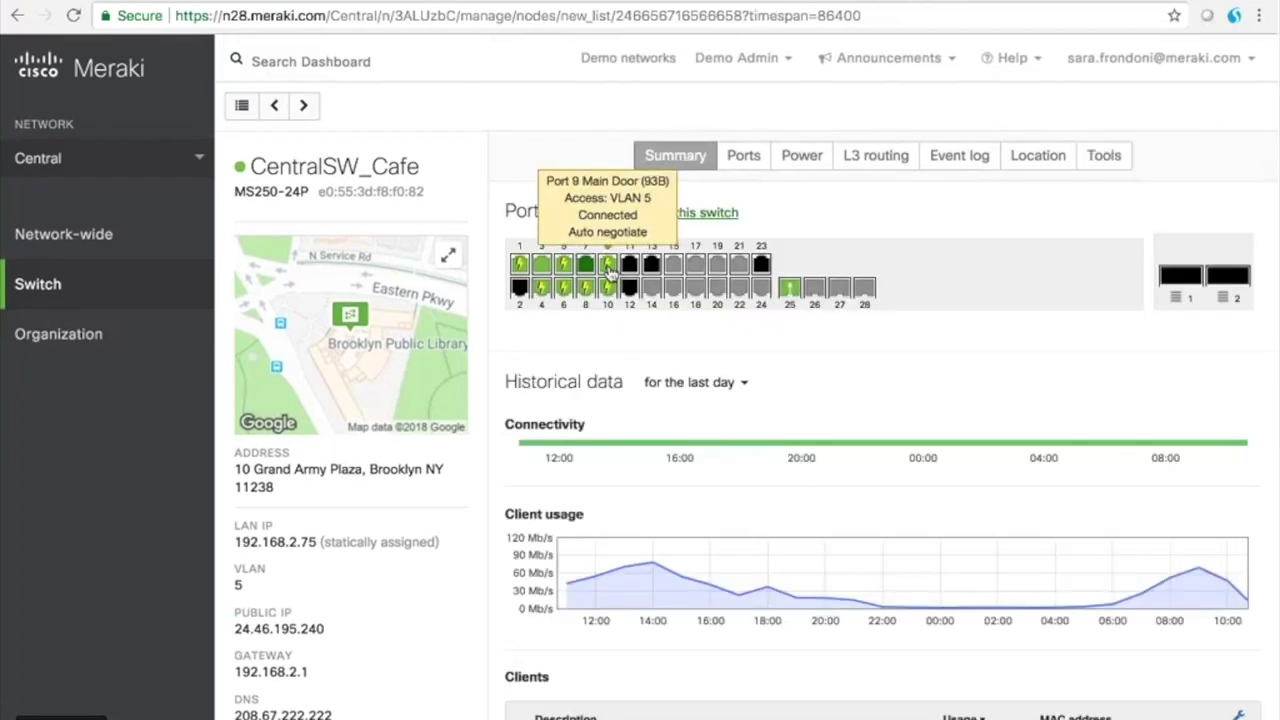
click(607, 265)
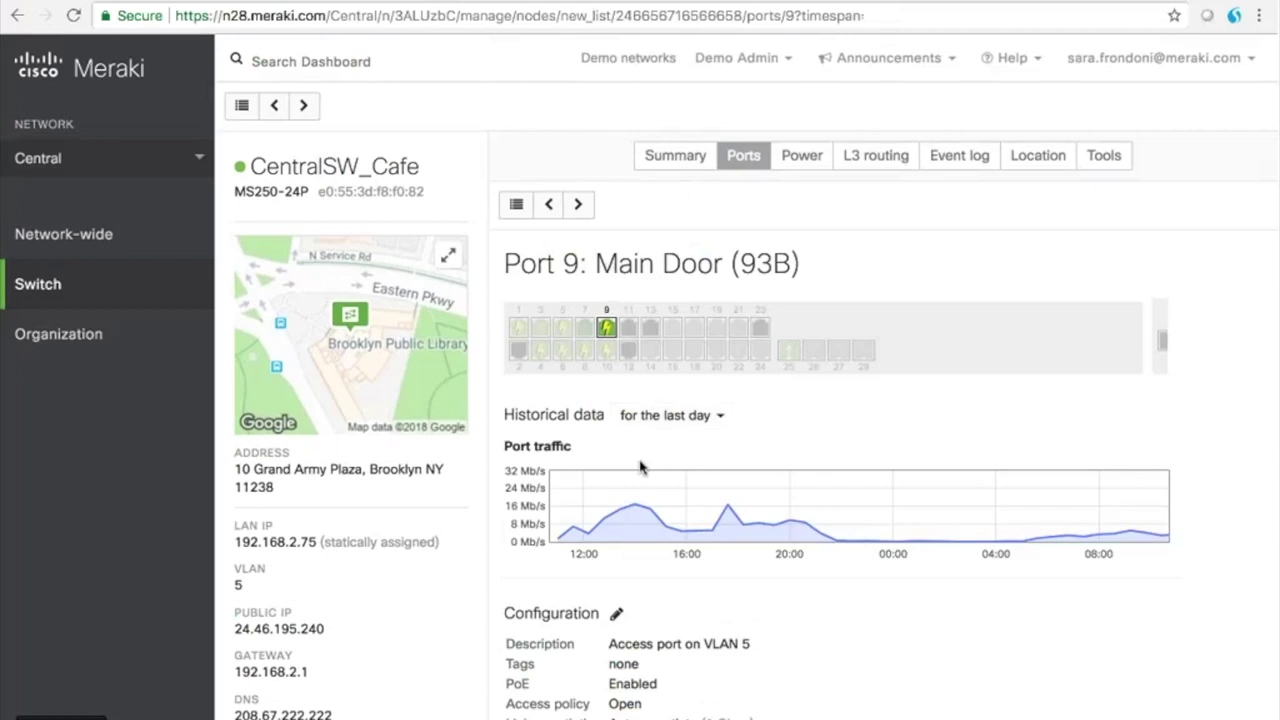
scroll(627, 470, down, 3)
scroll(627, 470, down, 6)
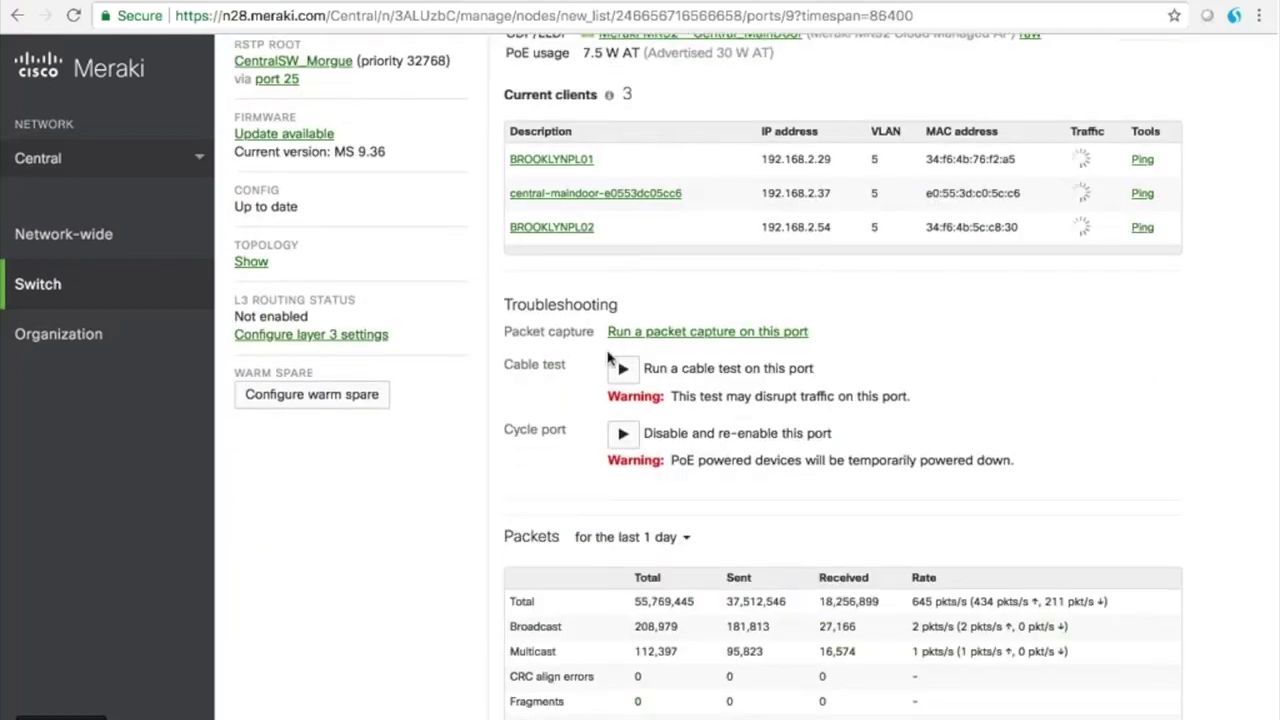
click(623, 371)
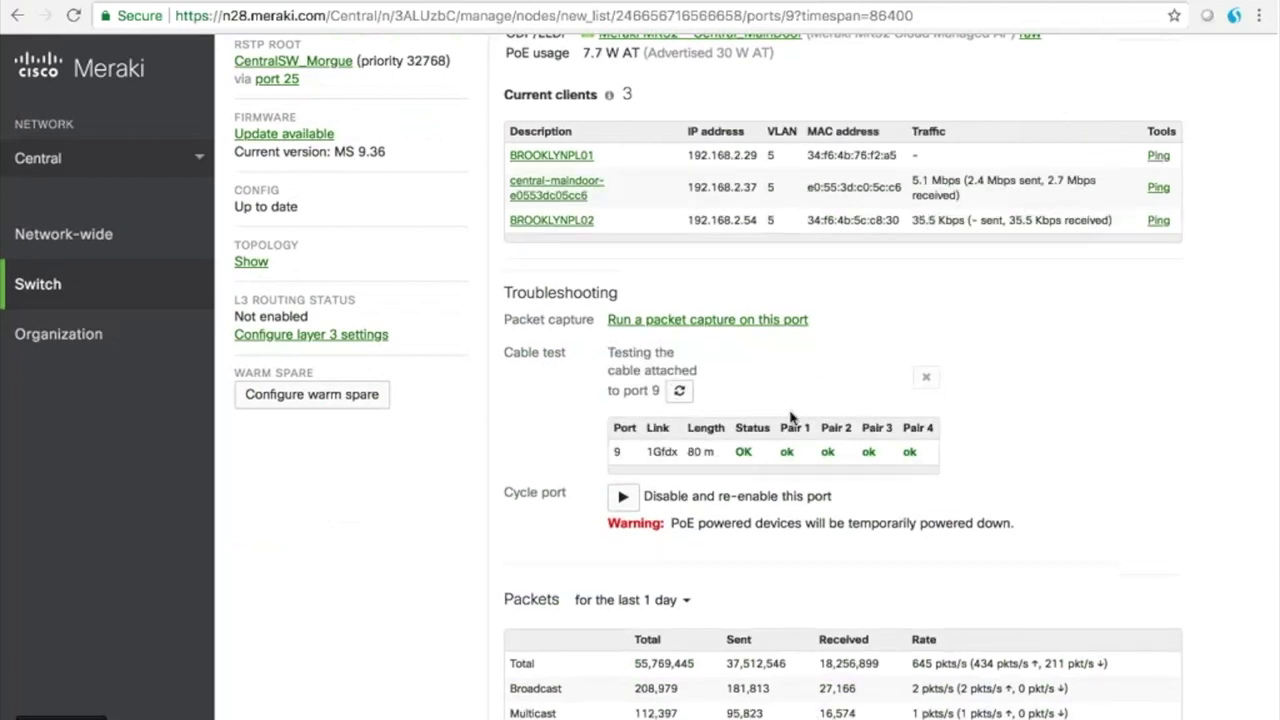
- Return to the CentralSW_Cafe summary and open its port configuration in a new tab
scroll(790, 418, up, 10)
scroll(790, 418, up, 2)
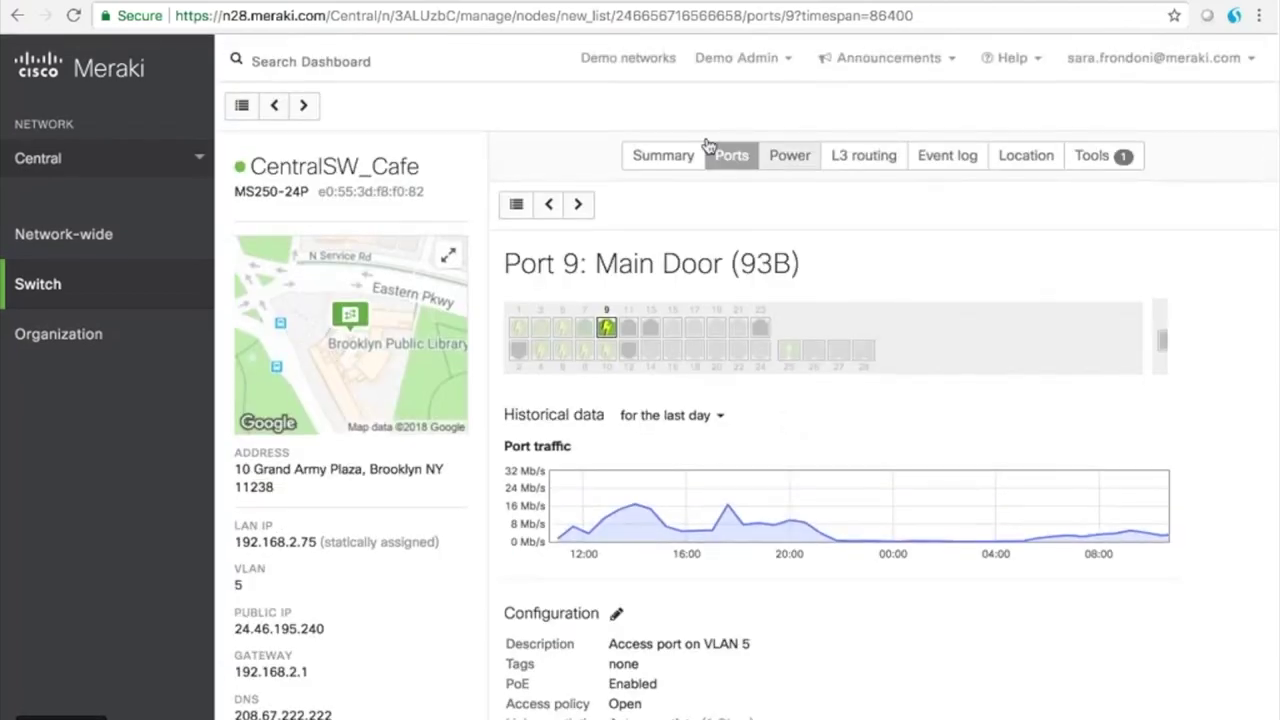
click(665, 157)
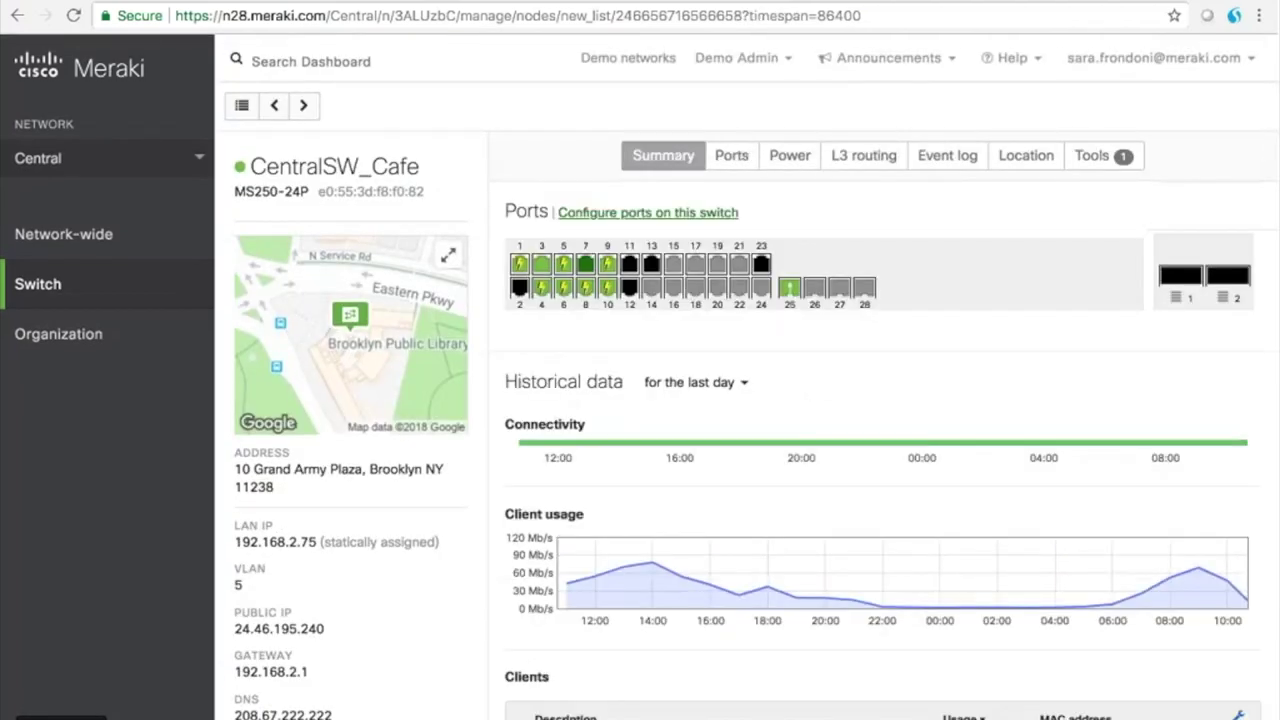
right_click(612, 213)
key(Escape)
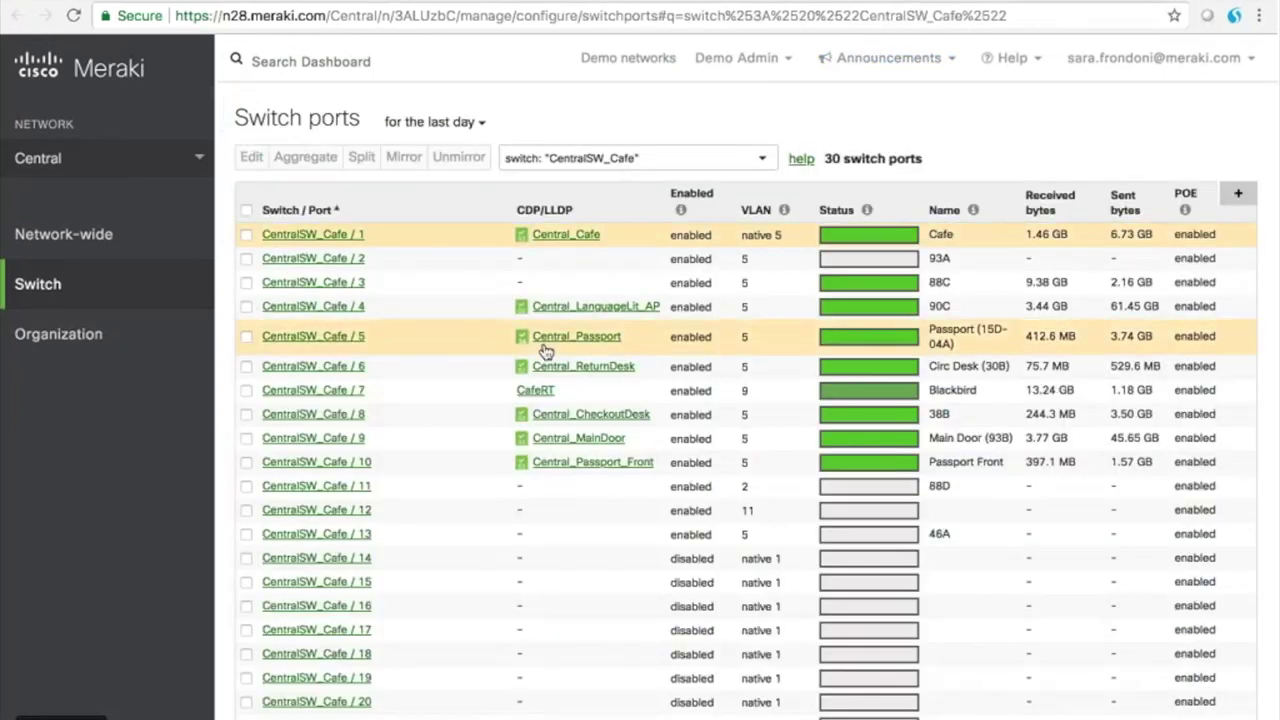
- Choose the Switch ports page from the switch monitoring options and look over the CentralSW_Cafe port list
mouse_move(173, 272)
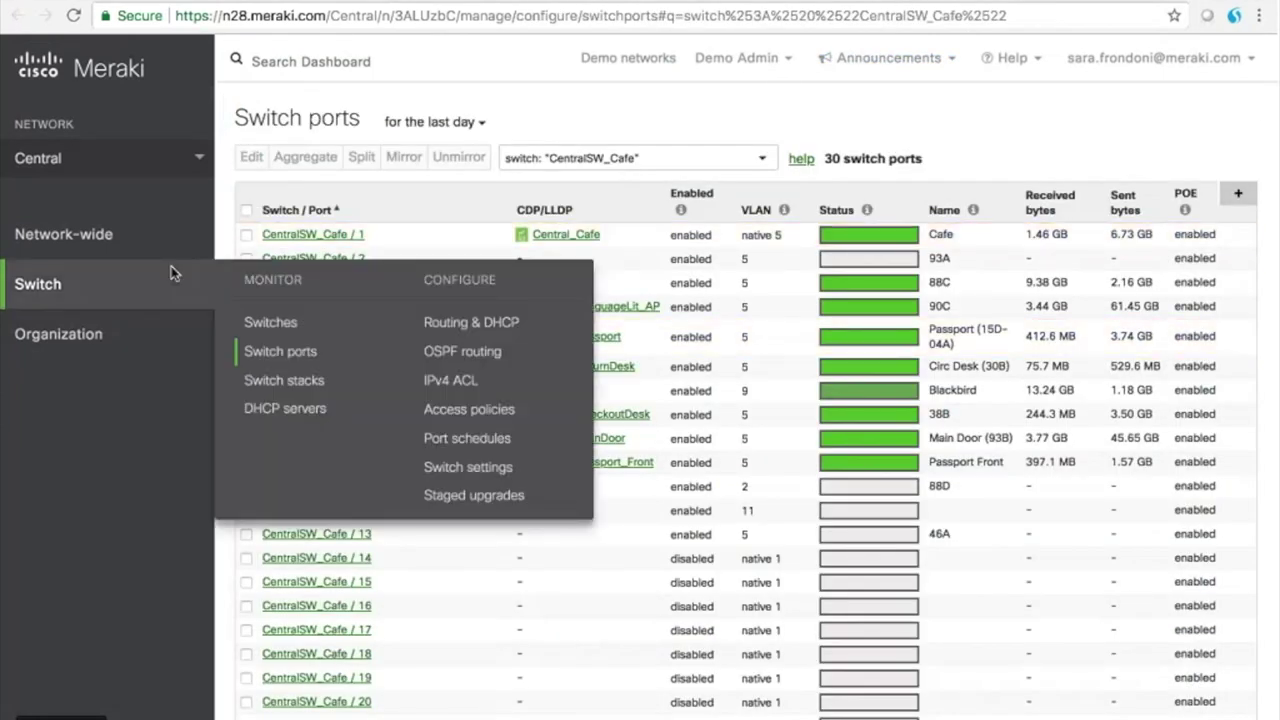
click(305, 356)
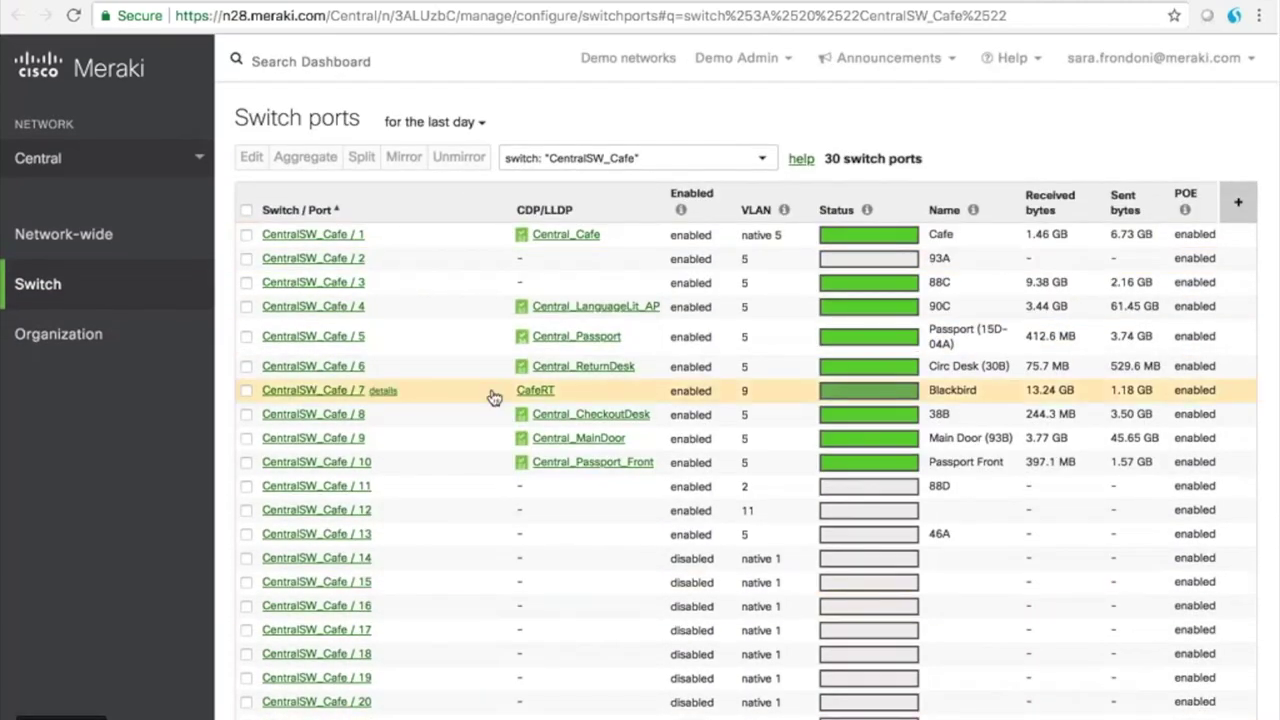
scroll(493, 398, down, 1)
scroll(493, 398, up, 1)
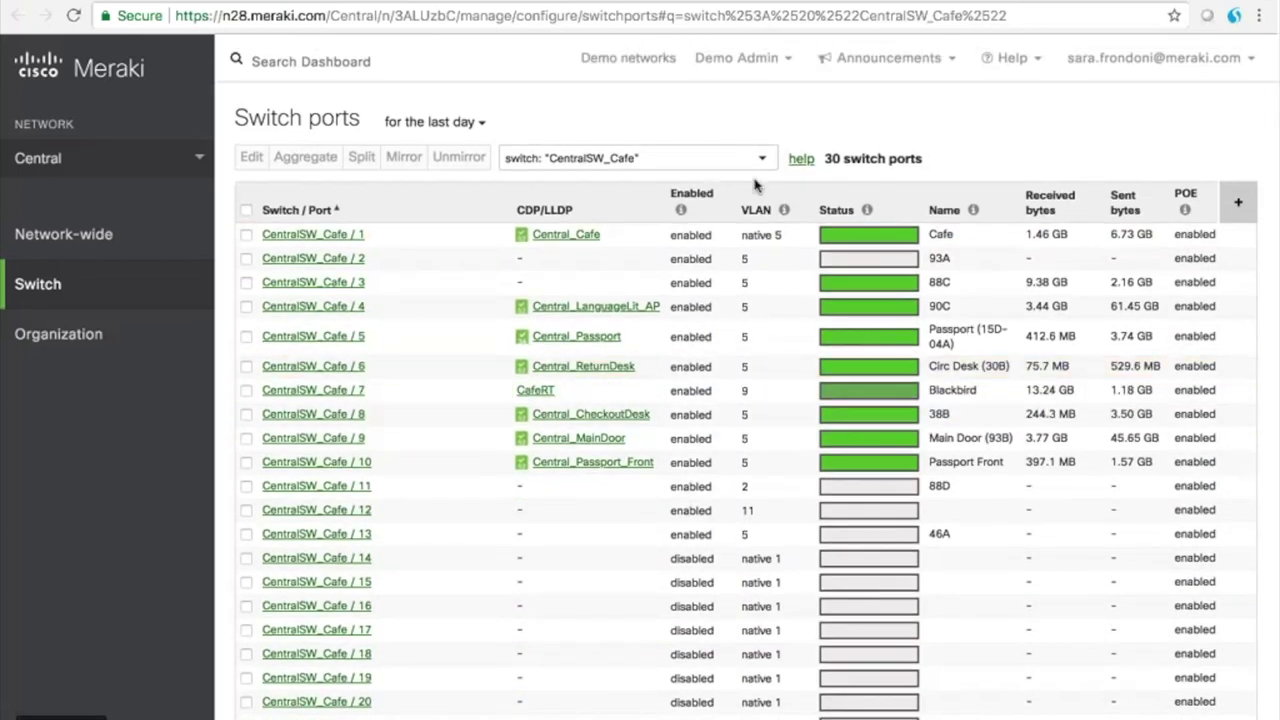
- Select CentralSW_Cafe ports 16, 20 and 3 together with Dedicated stack port 2 in the switch ports list
scroll(255, 487, down, 5)
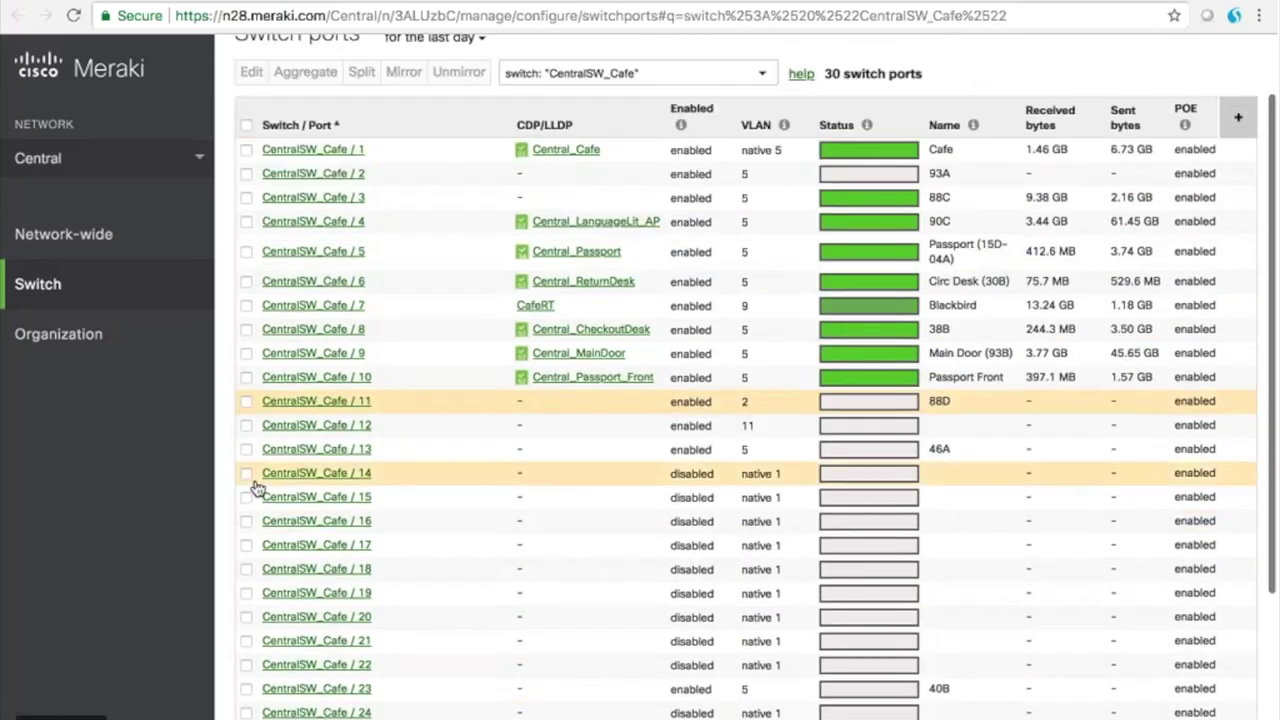
click(246, 314)
click(246, 410)
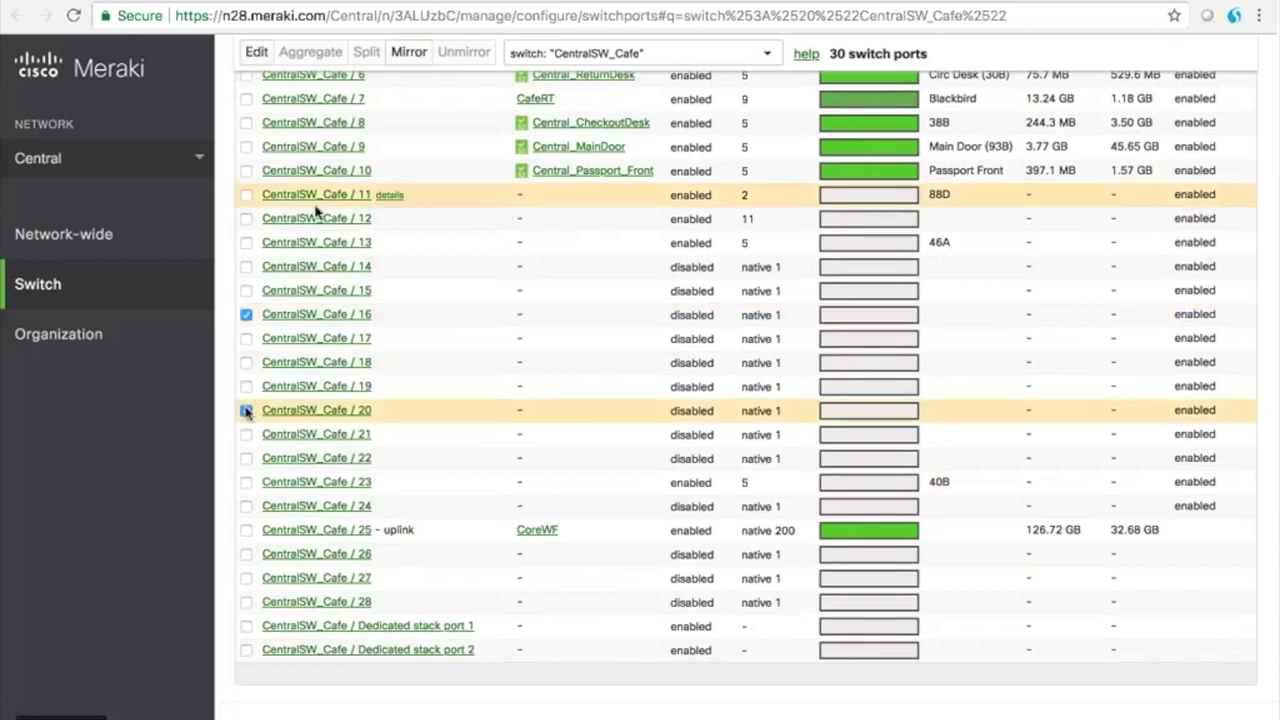
scroll(310, 212, up, 5)
click(246, 247)
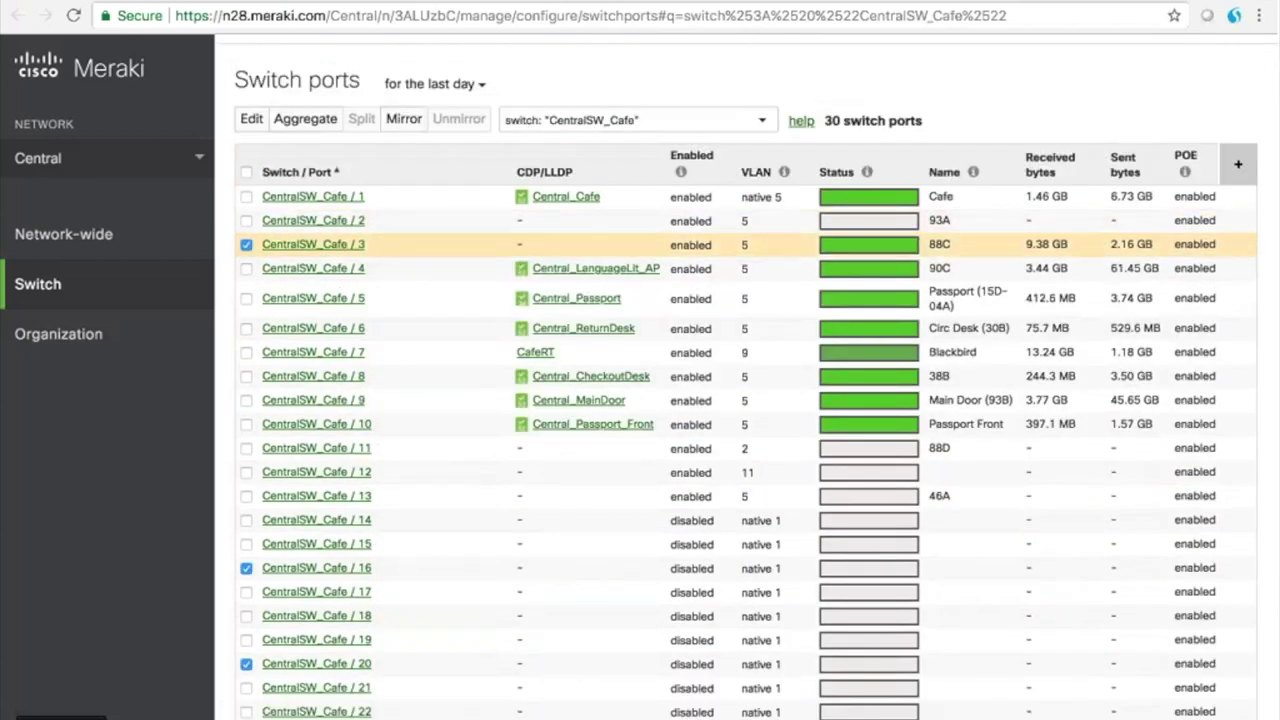
scroll(300, 497, down, 5)
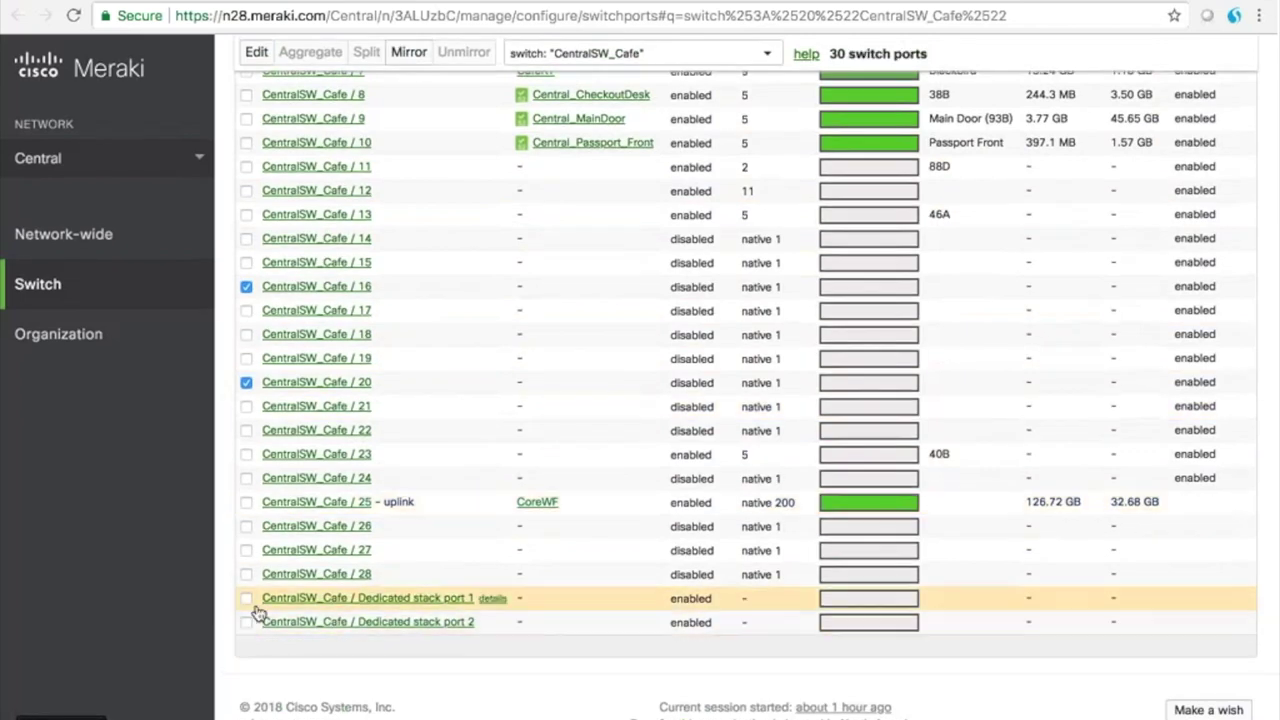
click(247, 622)
scroll(409, 363, up, 5)
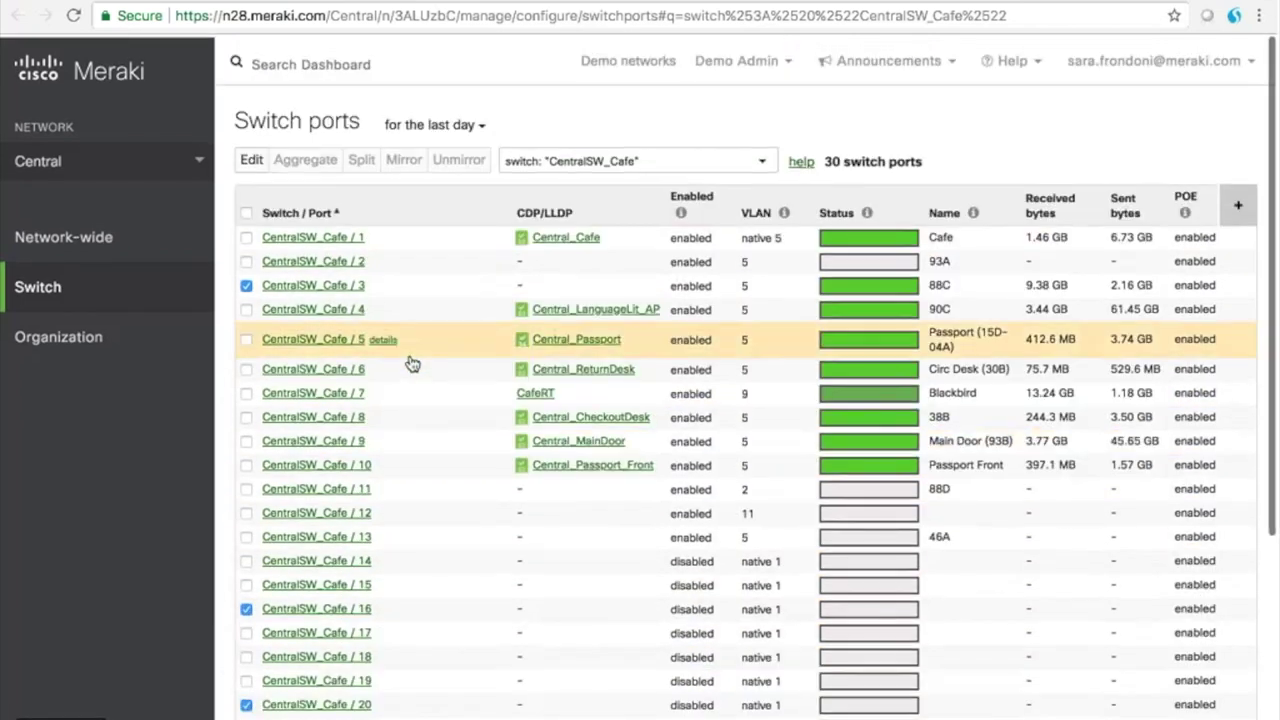
- Open the bulk edit for the four selected CentralSW_Cafe ports, check the listed switch ports, and cancel without updating
click(246, 160)
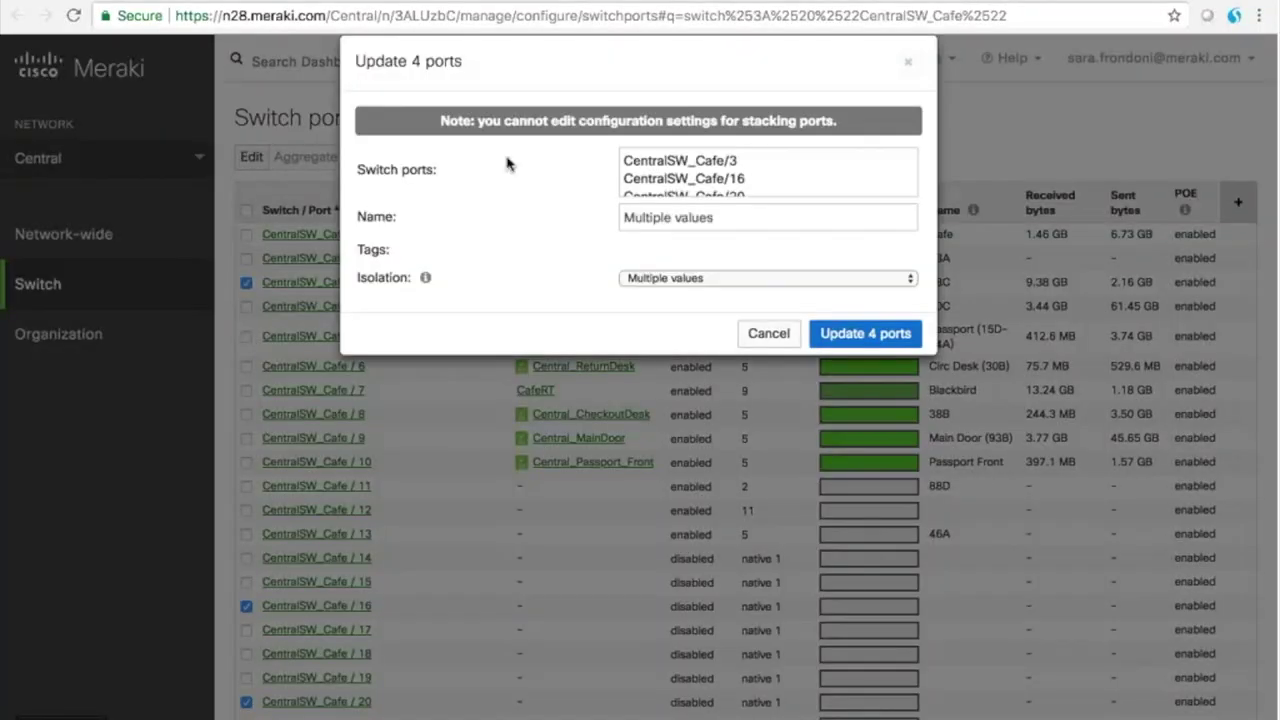
scroll(694, 170, down, 2)
scroll(694, 162, up, 2)
scroll(694, 162, down, 2)
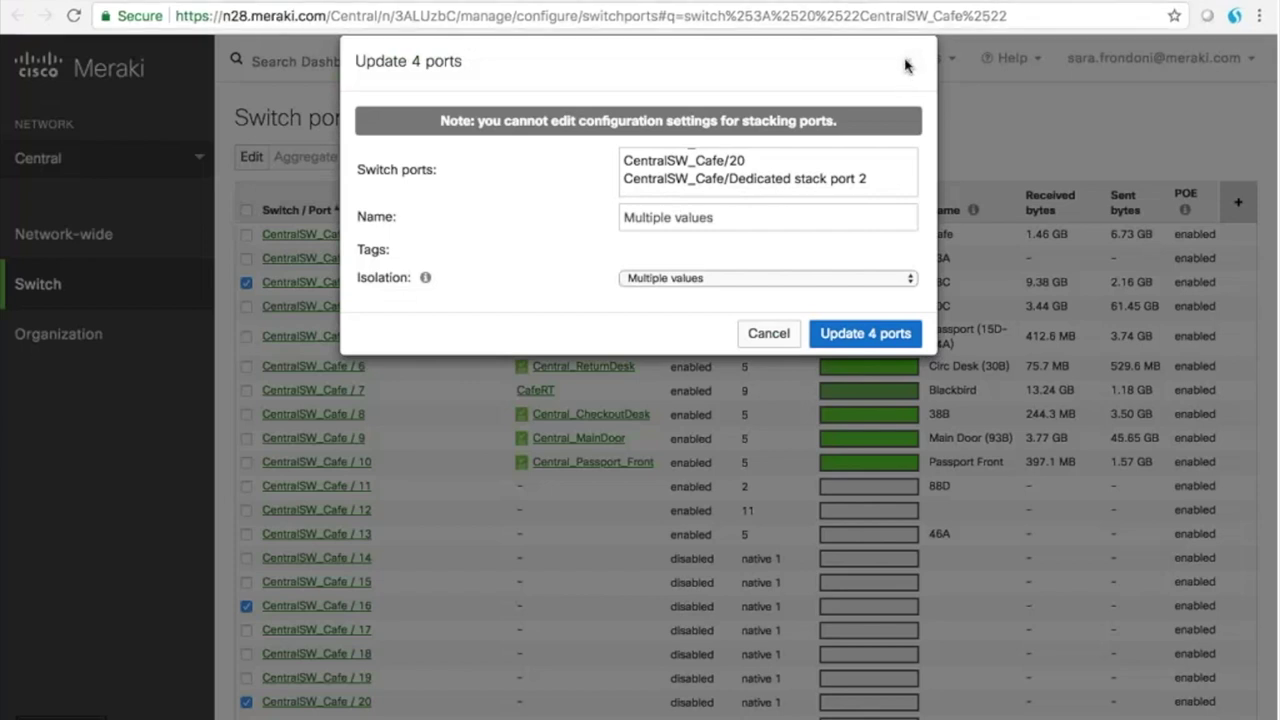
click(757, 335)
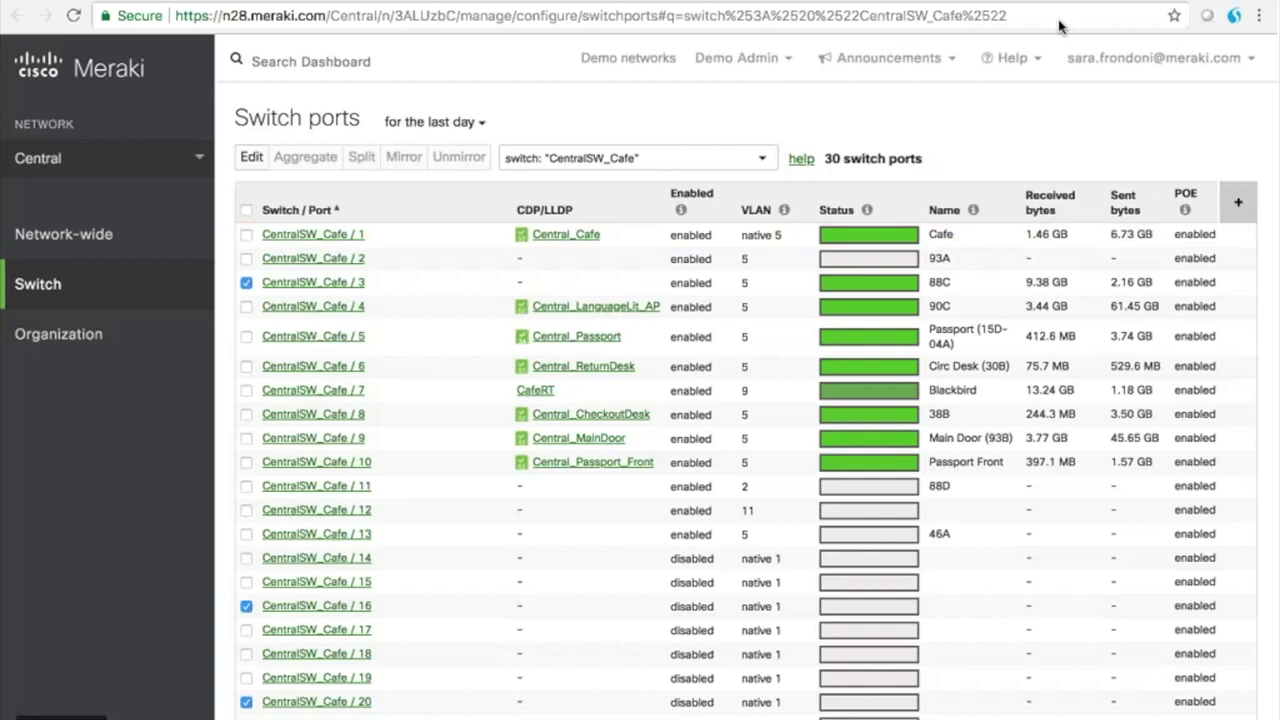
- Open port 9, Main Door (93B), from the CentralSW_Cafe summary and review its configuration, status and current clients
mouse_move(129, 283)
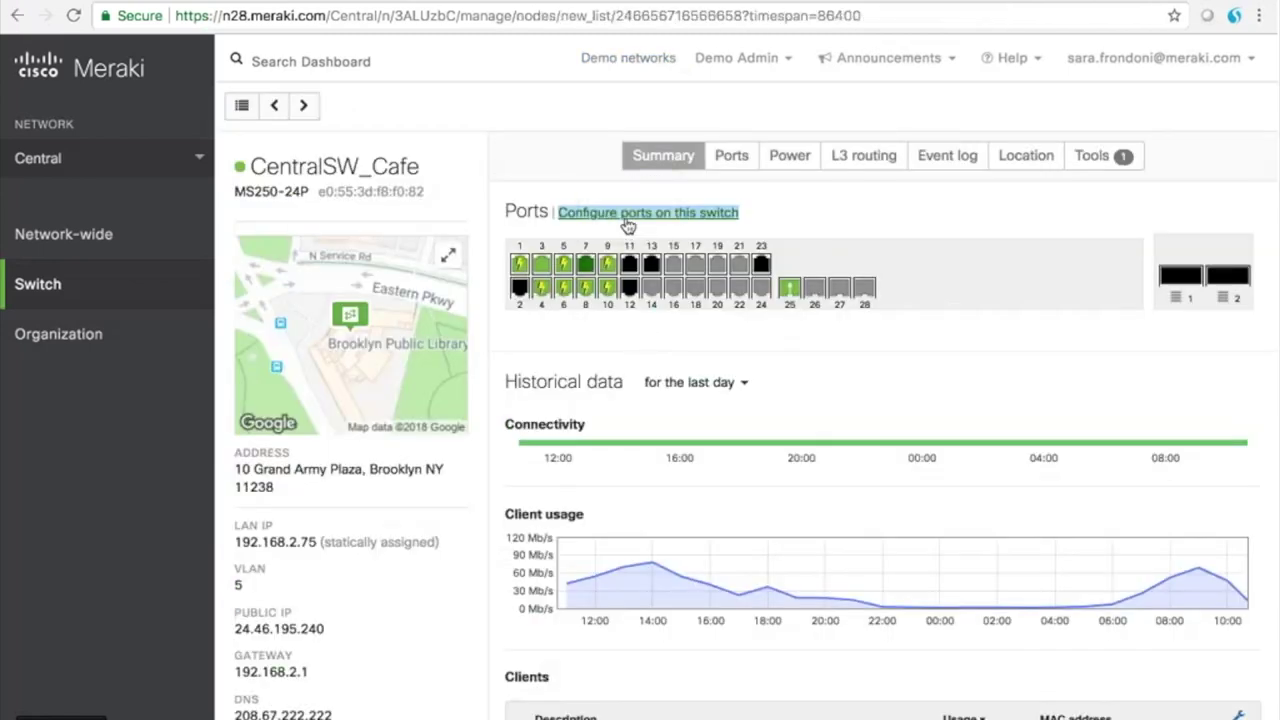
click(608, 266)
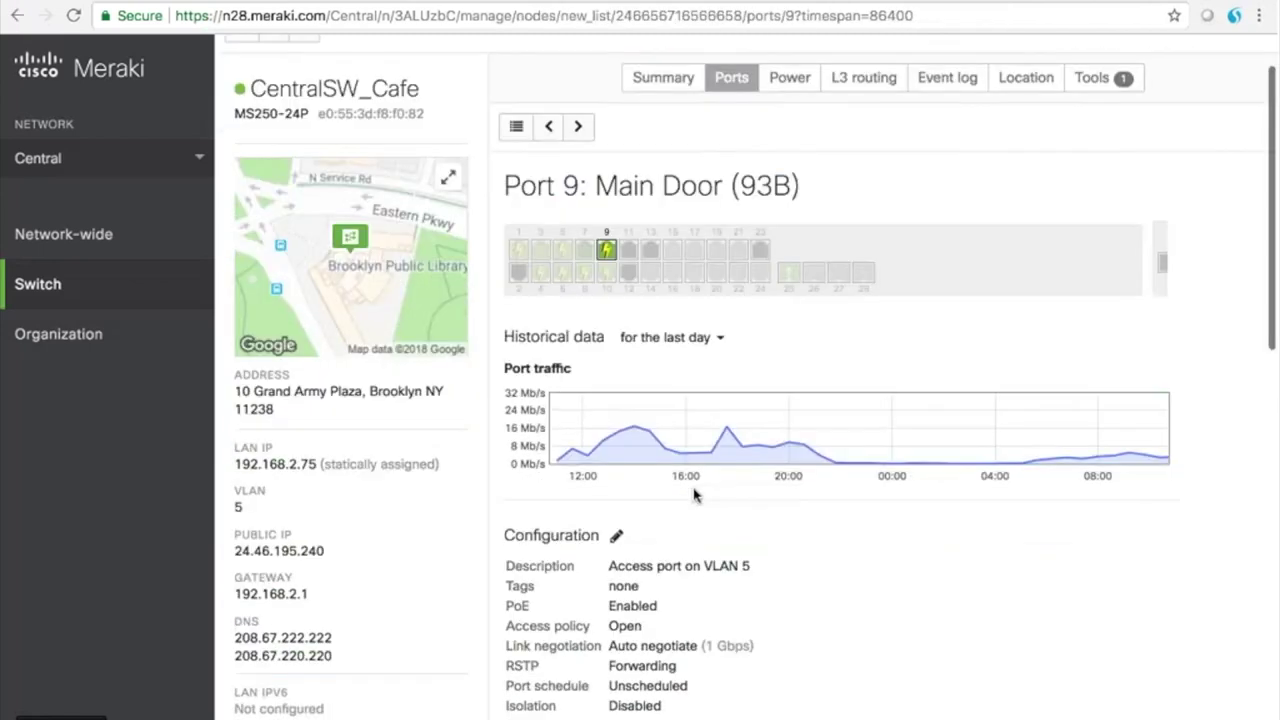
scroll(695, 494, down, 2)
scroll(695, 494, down, 3)
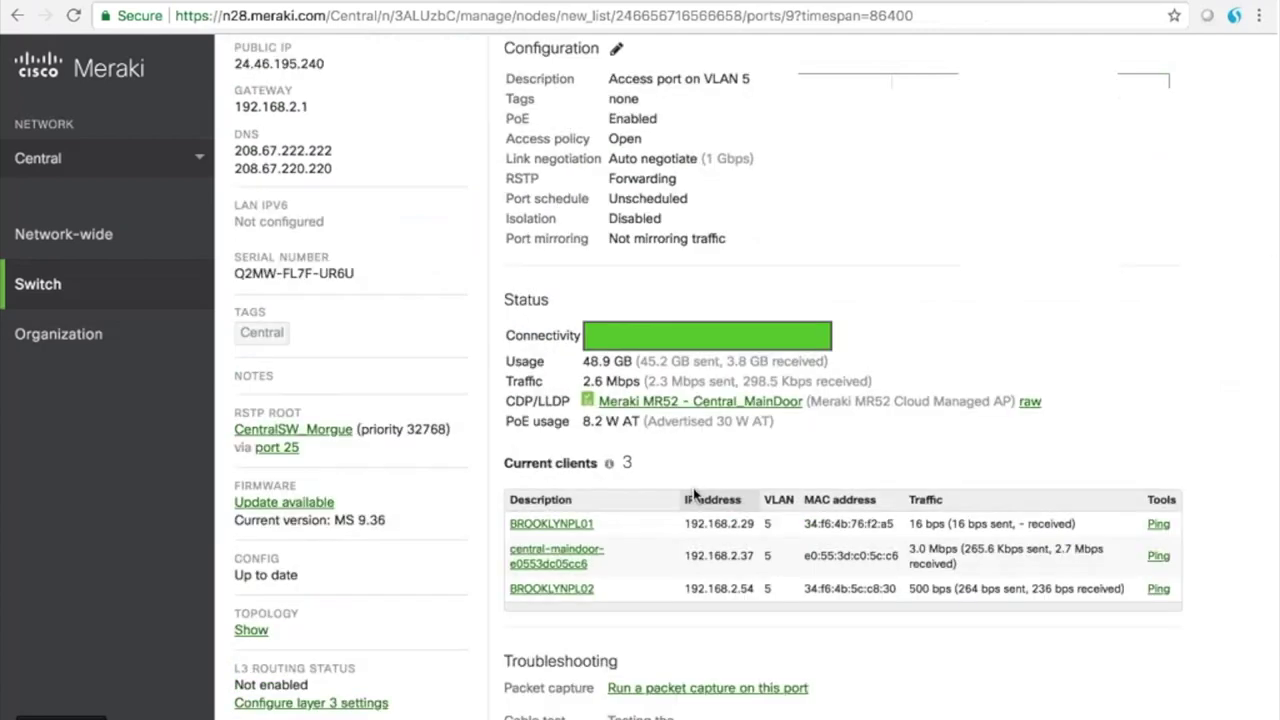
scroll(695, 494, up, 4)
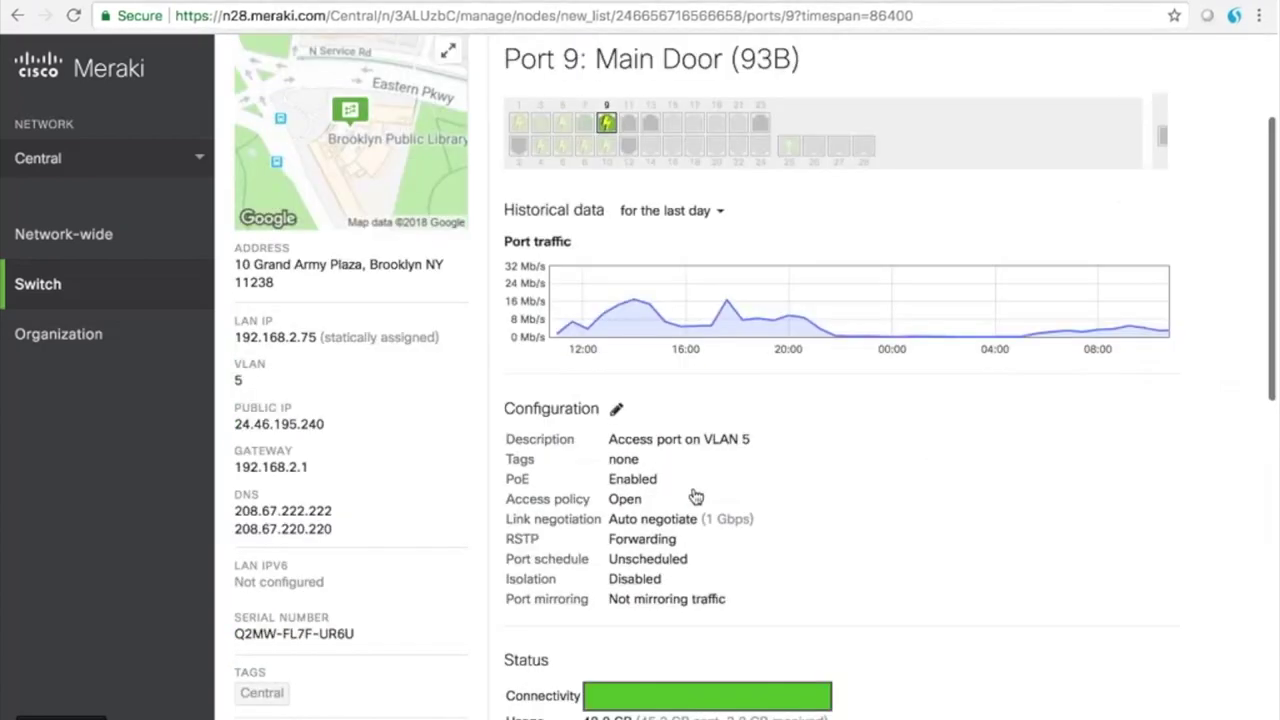
- Open port 9's configuration for editing, review its settings from name to port isolation, and close it without updating
click(616, 445)
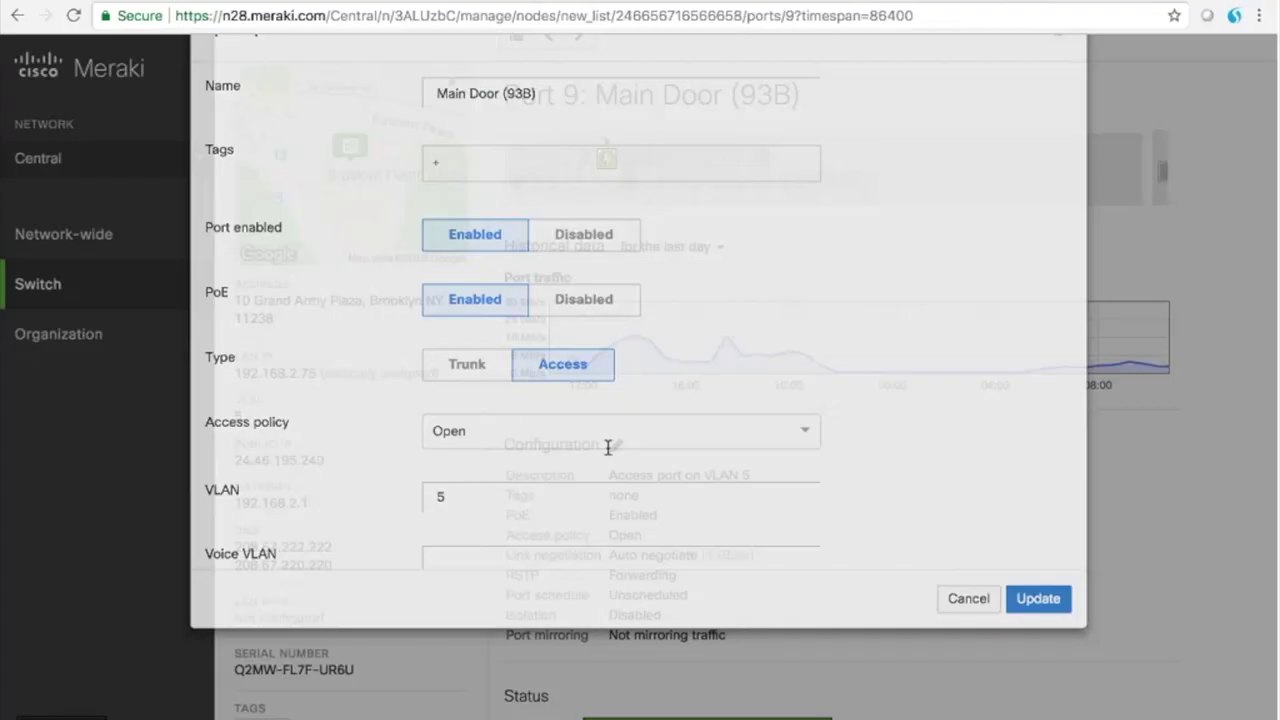
scroll(566, 220, down, 4)
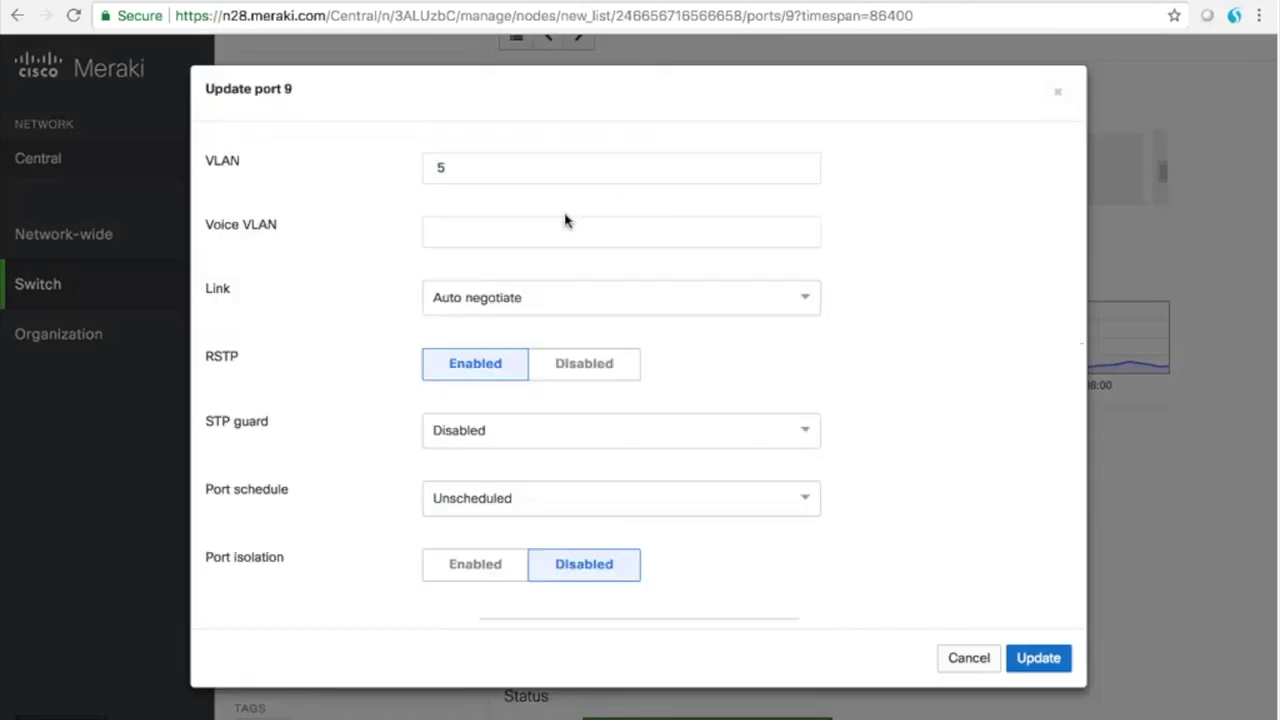
scroll(566, 220, up, 4)
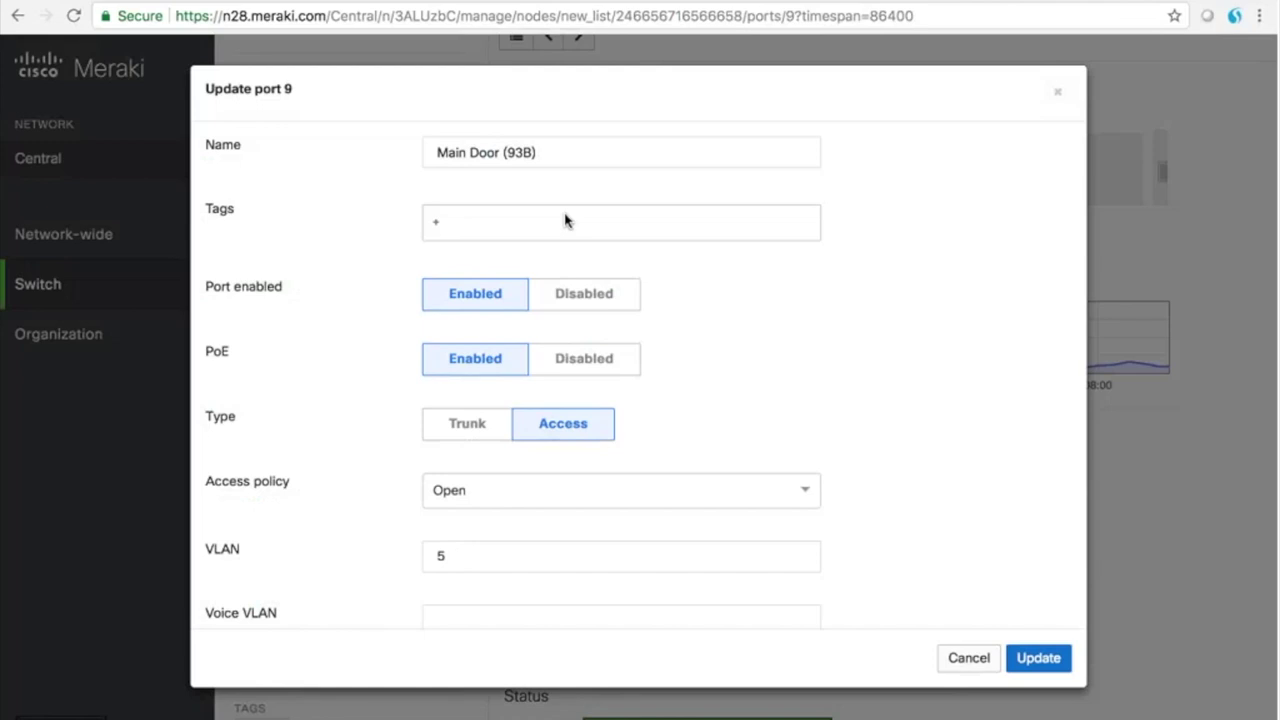
click(1056, 96)
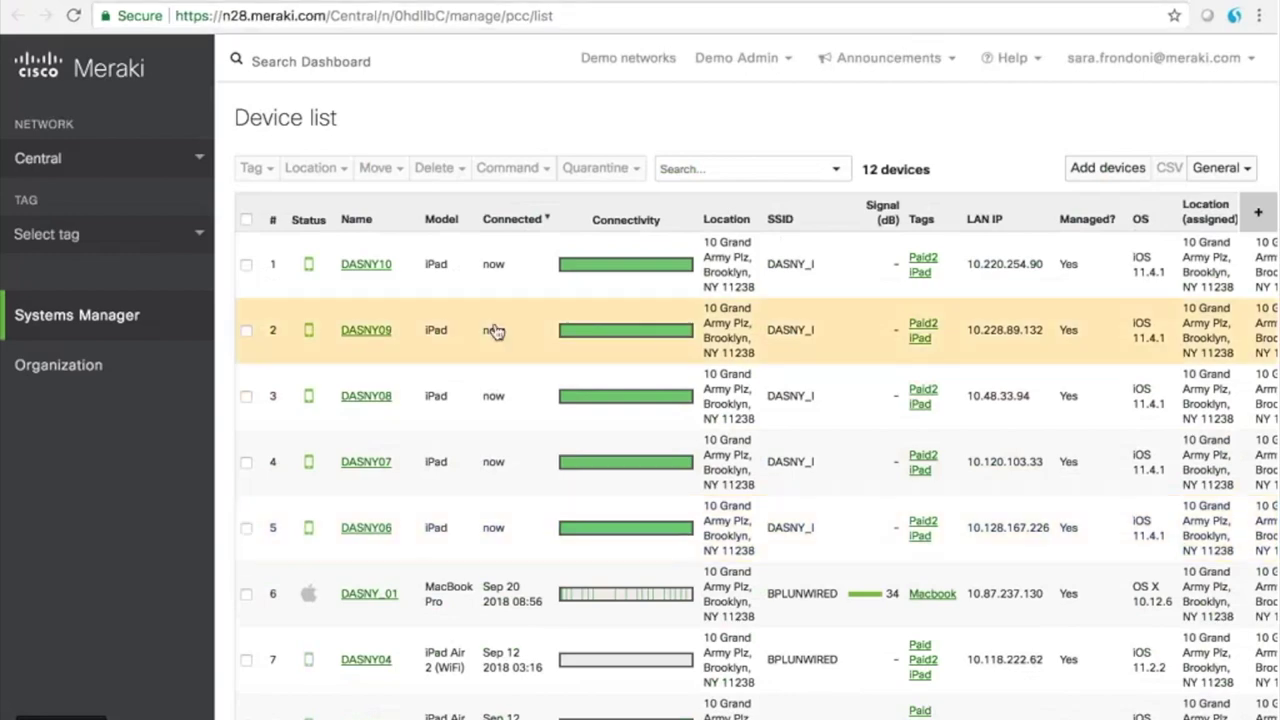
- Look over the managed iPads and MacBooks in the Central network's Systems Manager device list
scroll(494, 331, down, 1)
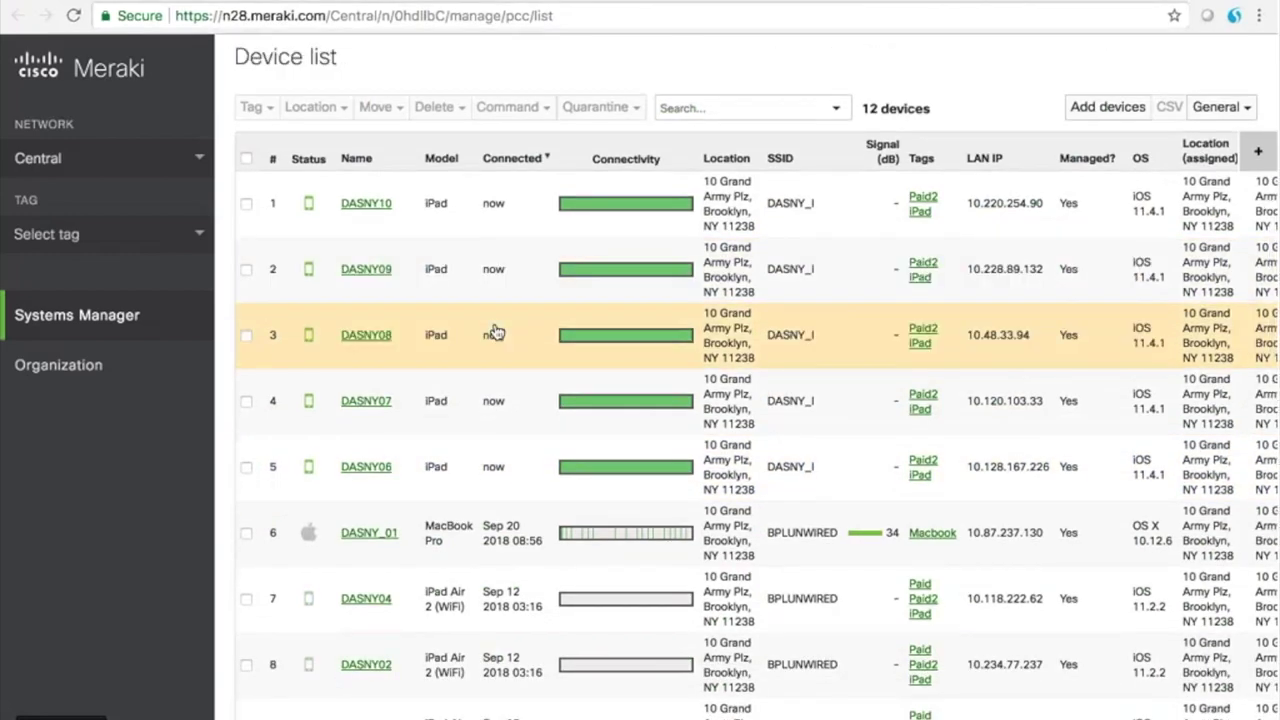
scroll(495, 331, down, 5)
scroll(494, 331, up, 5)
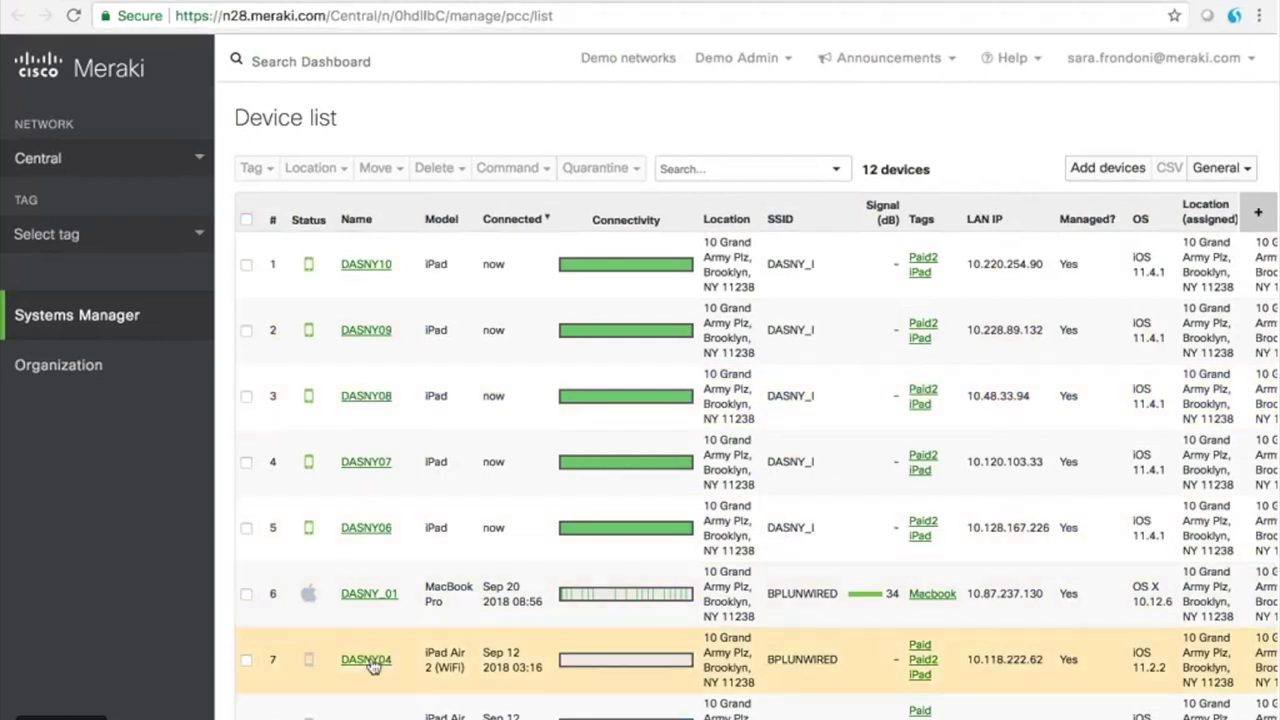
scroll(371, 666, down, 3)
scroll(371, 666, up, 3)
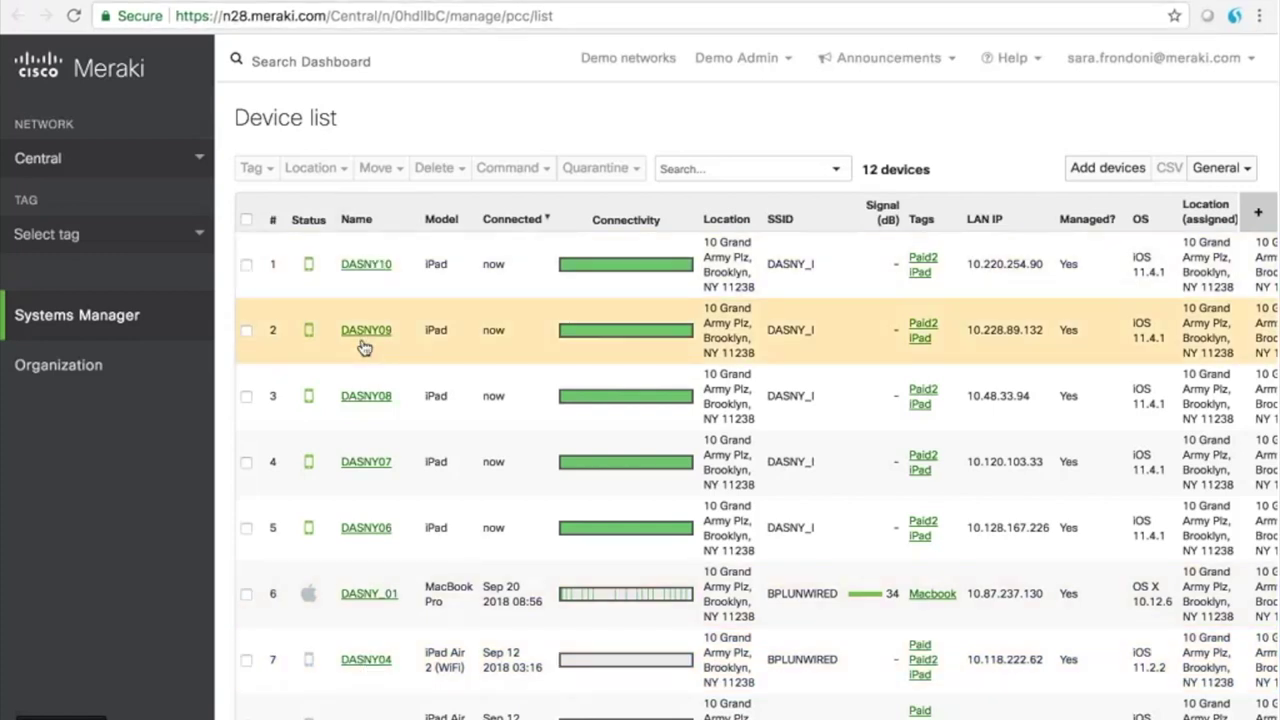
- Open the details of iPad DASNY09 from the device list in a new tab
scroll(385, 340, right, 1)
scroll(385, 345, left, 1)
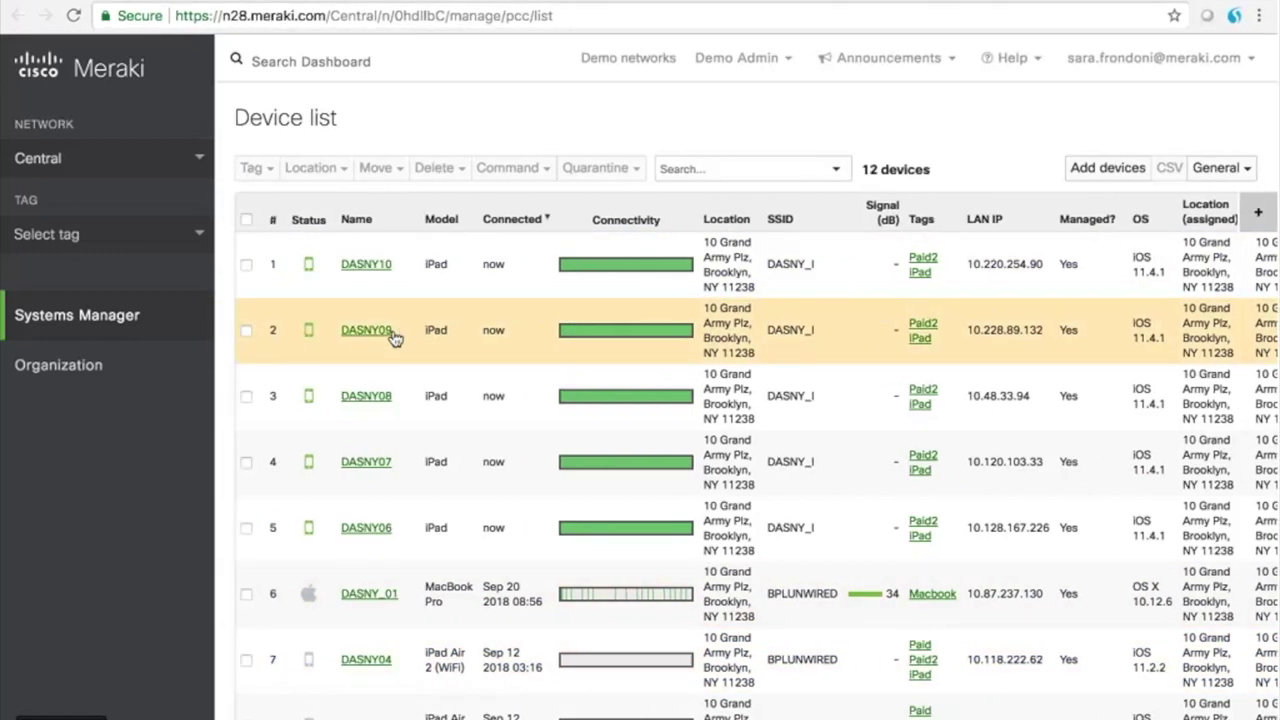
right_click(377, 336)
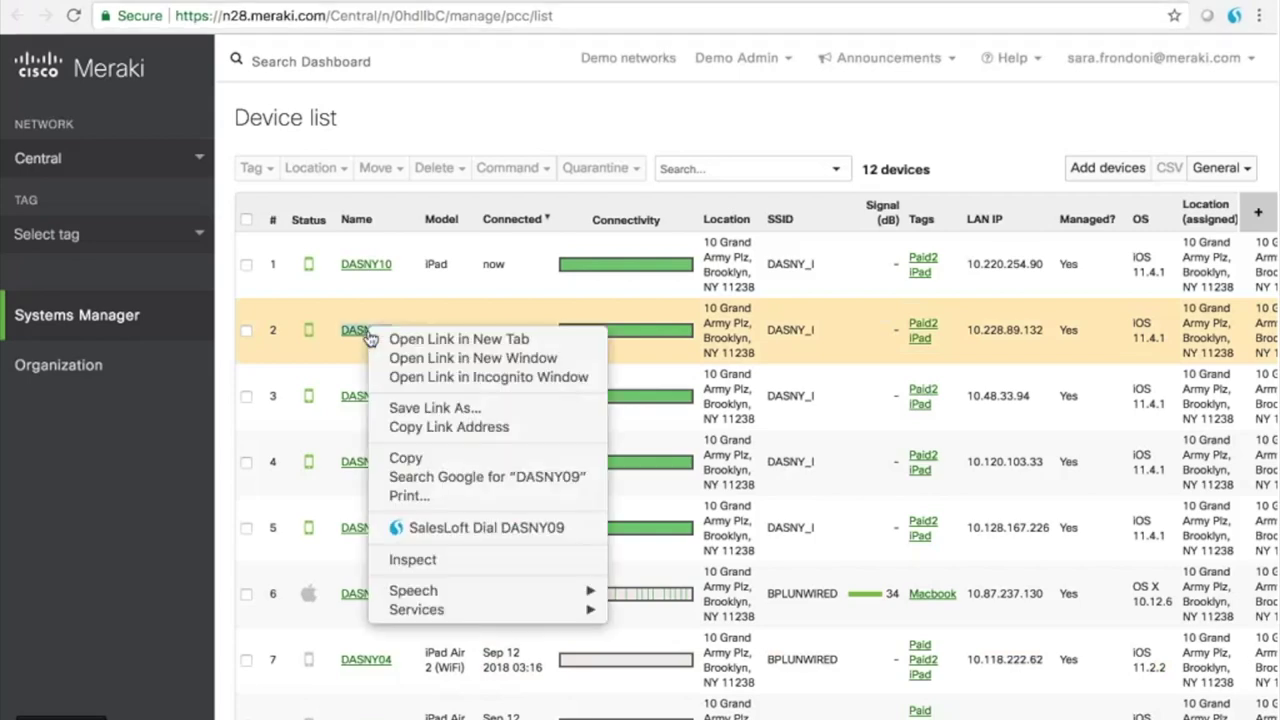
click(459, 339)
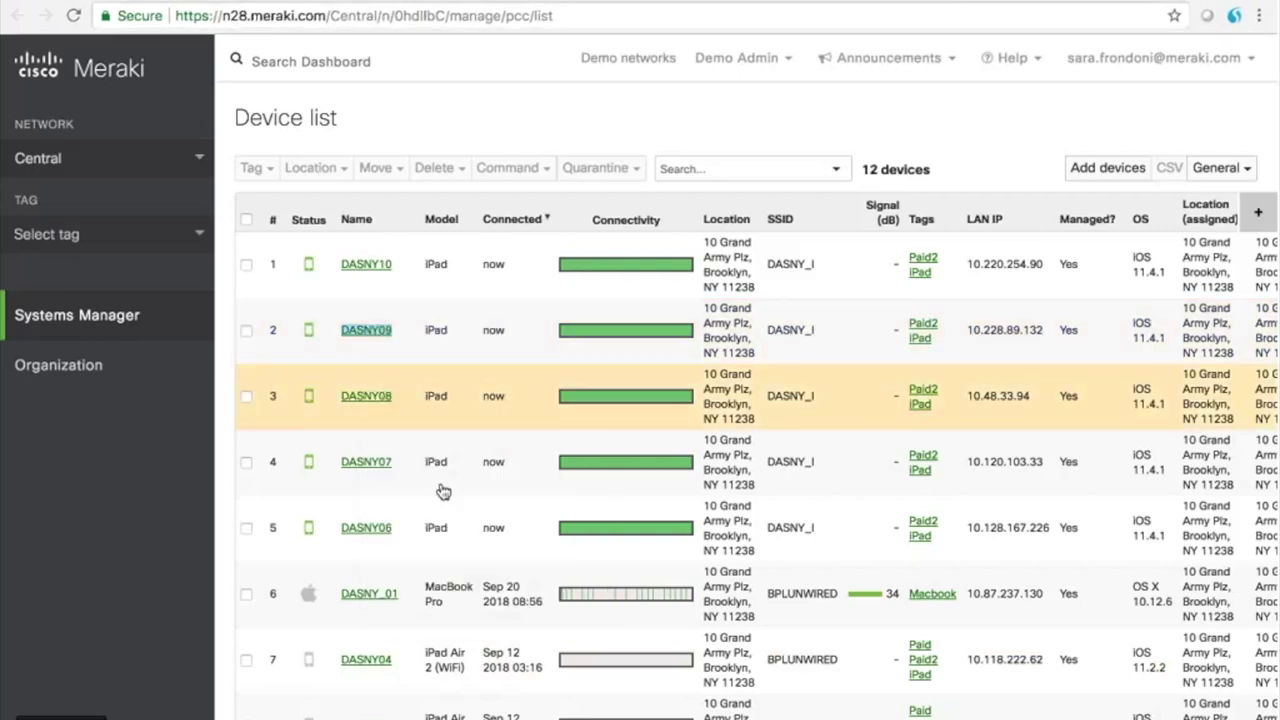
- Examine the remaining devices and the further device list columns, including WiFi MAC, serial, battery and supervision
scroll(491, 633, down, 3)
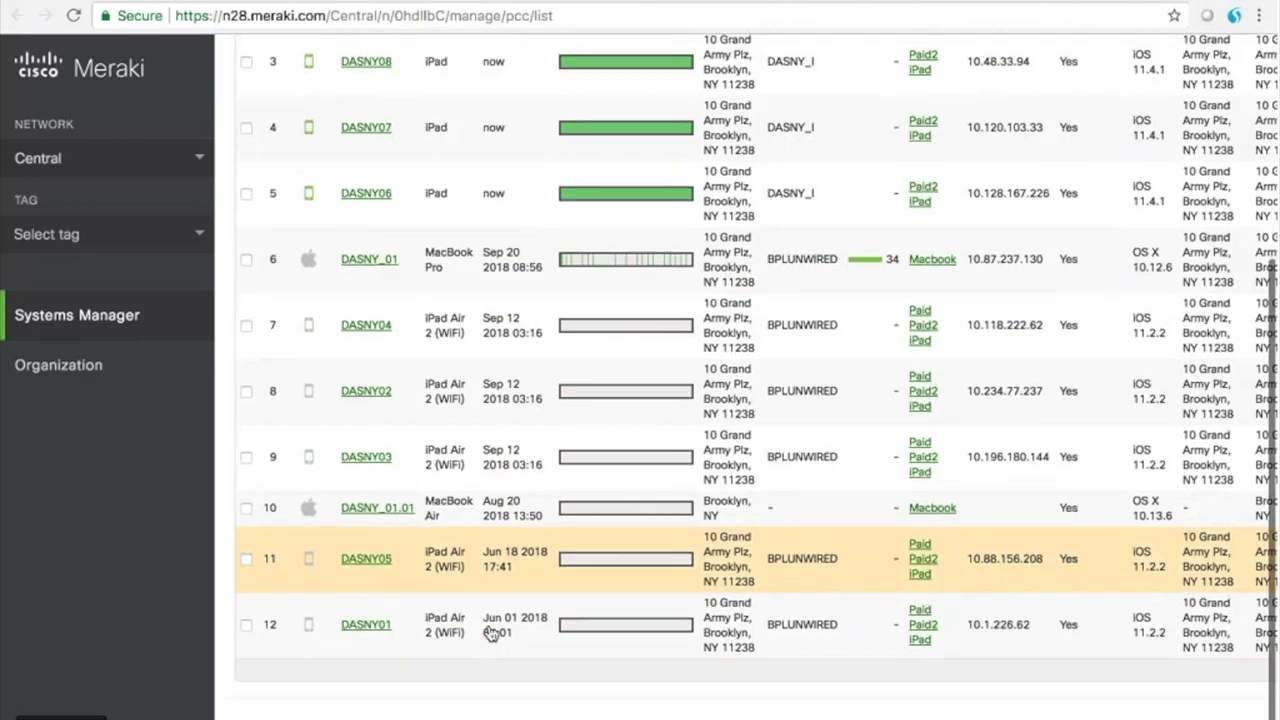
scroll(488, 630, up, 5)
scroll(970, 422, right, 6)
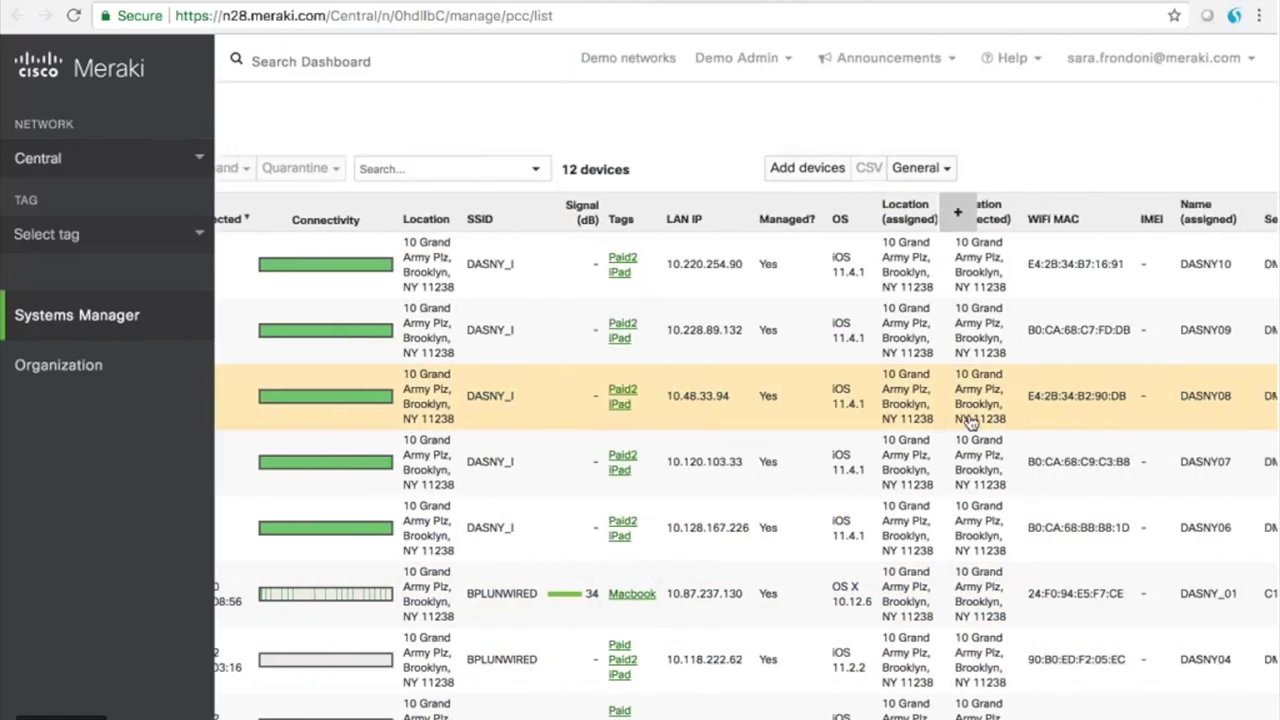
scroll(970, 422, right, 5)
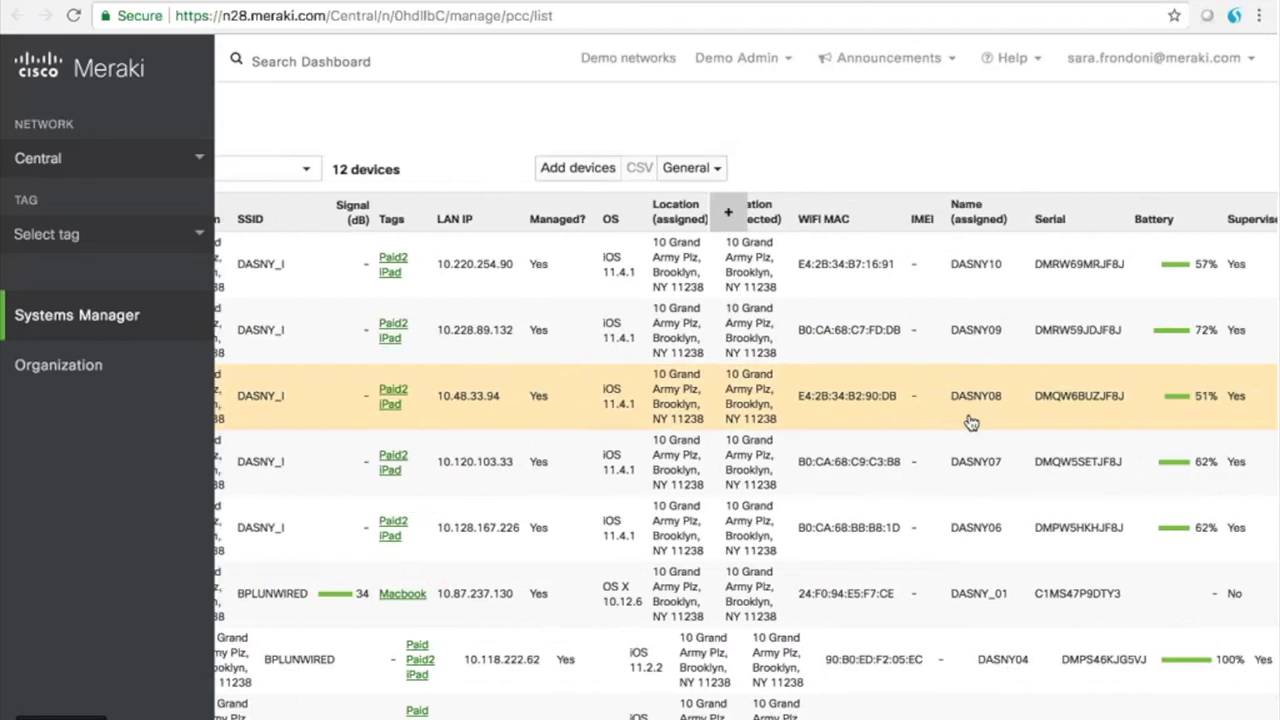
scroll(970, 422, right, 3)
scroll(970, 422, left, 14)
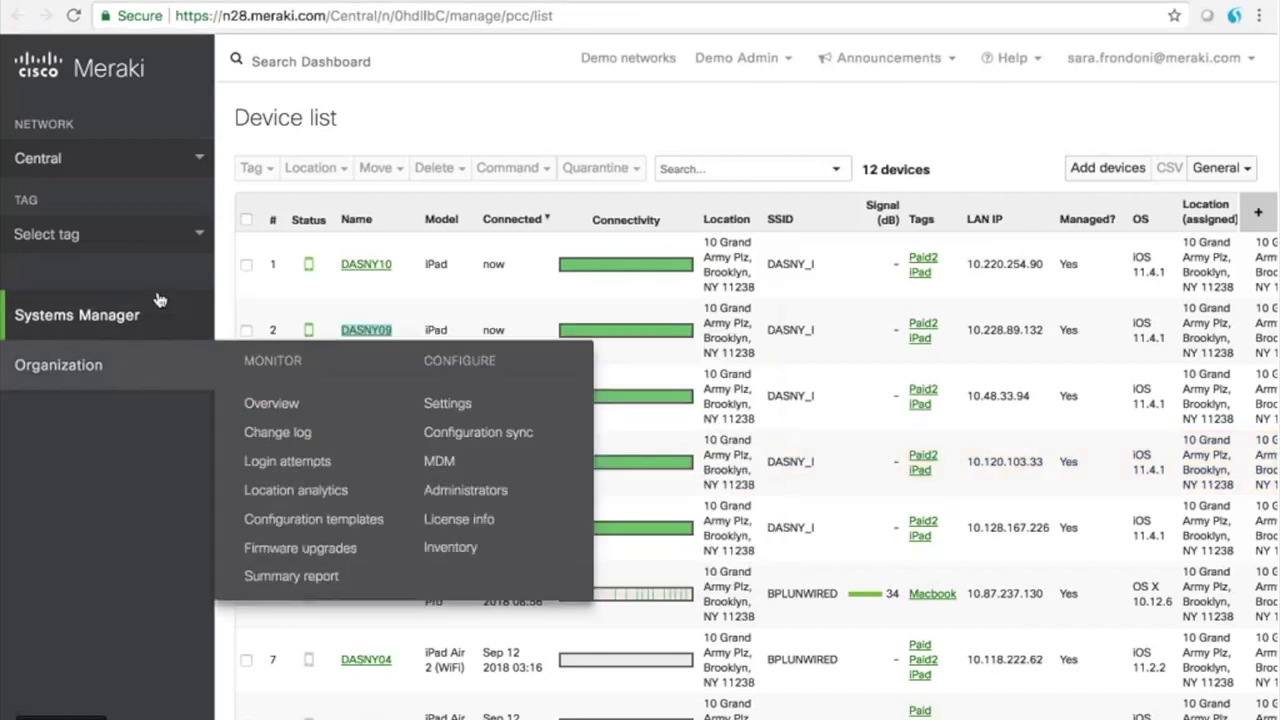
- Open the DASNY09 device details and bring its approximate location on the map fully into view
mouse_move(200, 302)
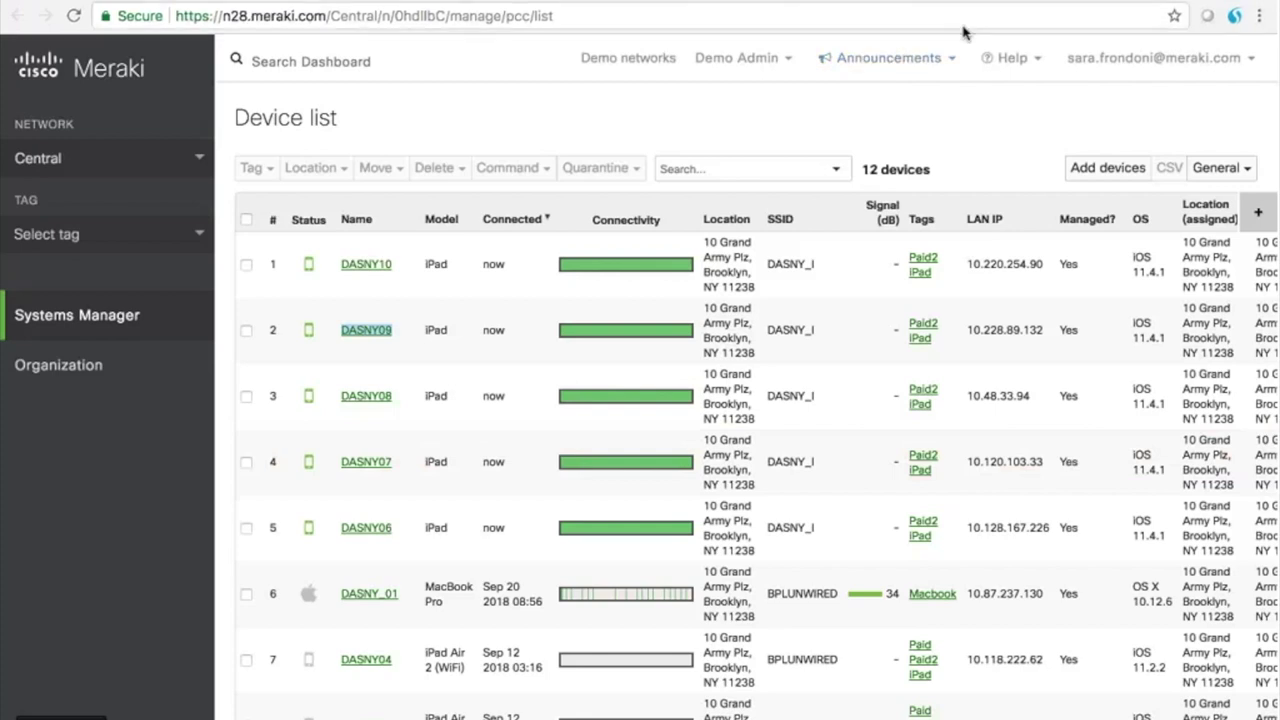
click(358, 341)
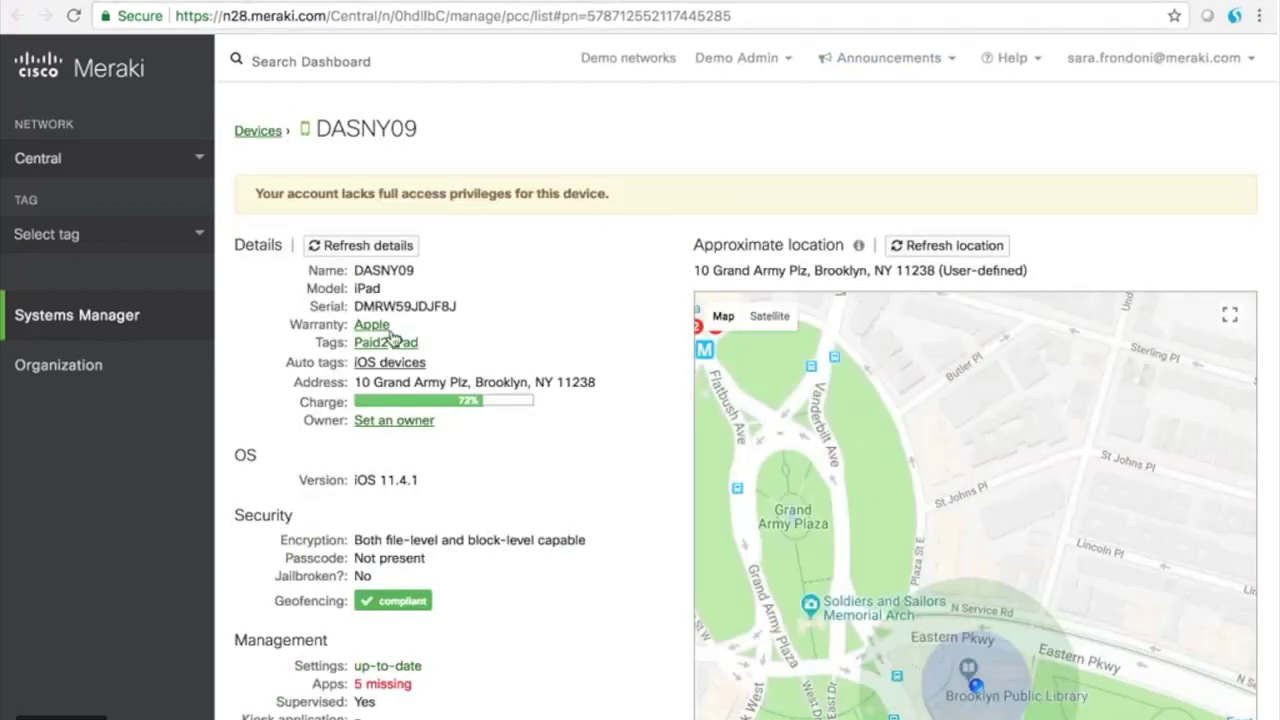
scroll(393, 335, down, 1)
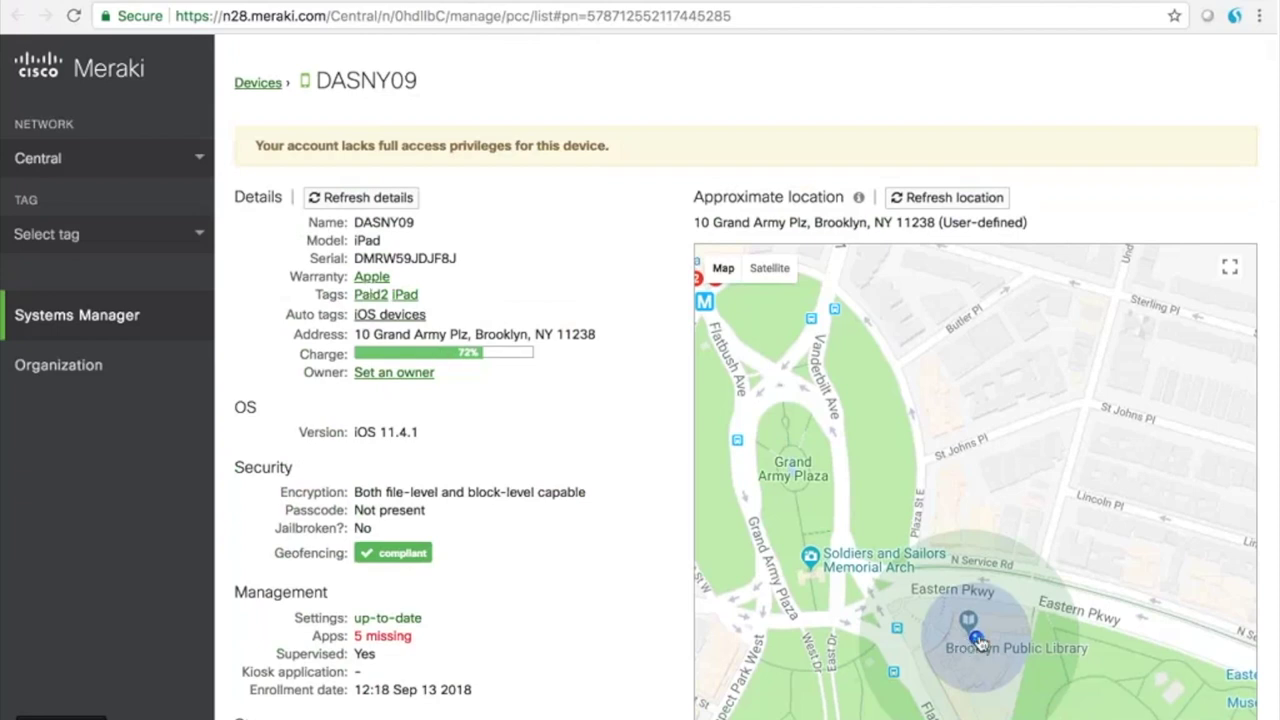
drag(950, 519, 990, 294)
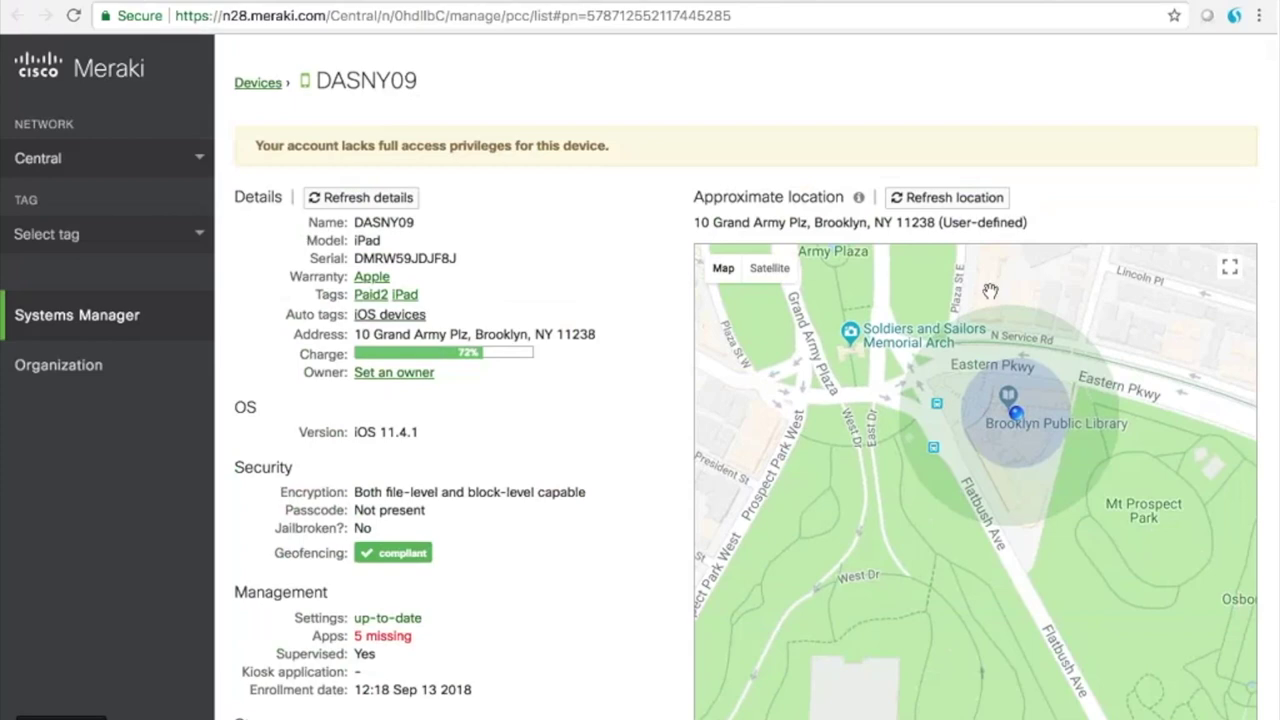
- Examine the DASNY09 security details, highlighting the Geofencing label
scroll(433, 480, down, 2)
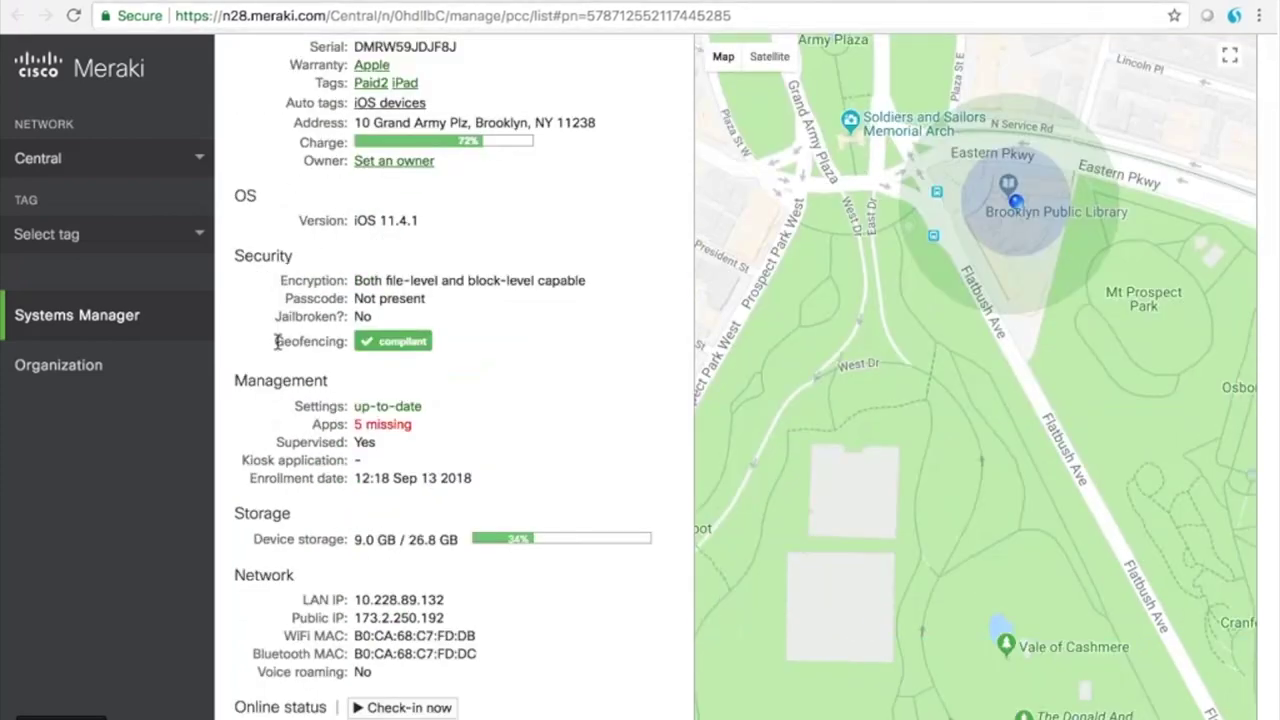
drag(274, 342, 350, 345)
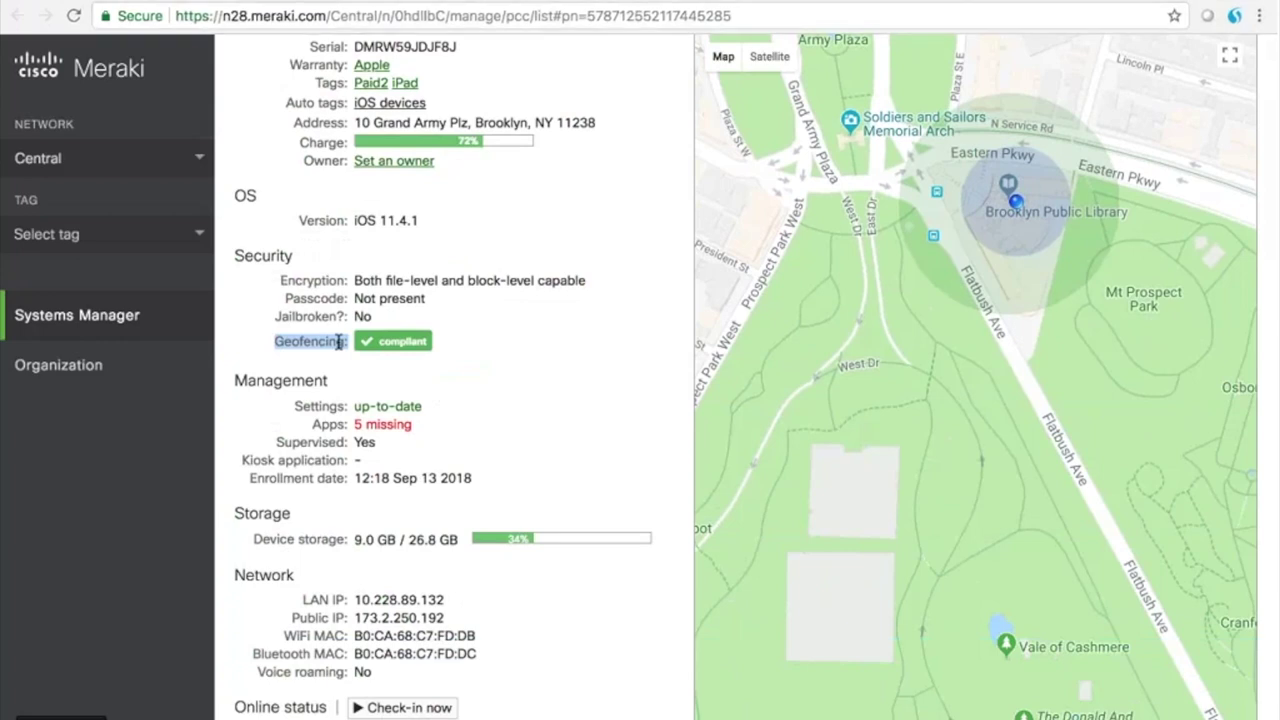
click(333, 340)
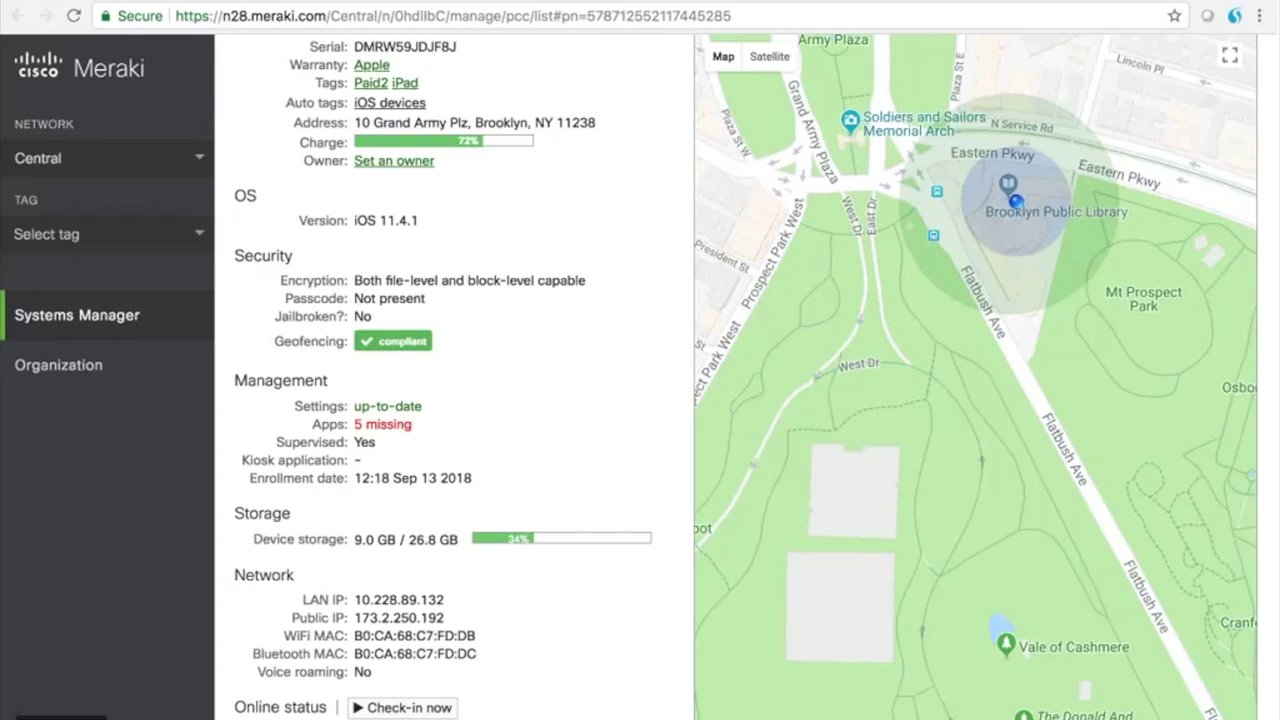
- Review the management, storage, network and online status details of DASNY09, along with its MDM commands and restrictions
scroll(537, 380, down, 3)
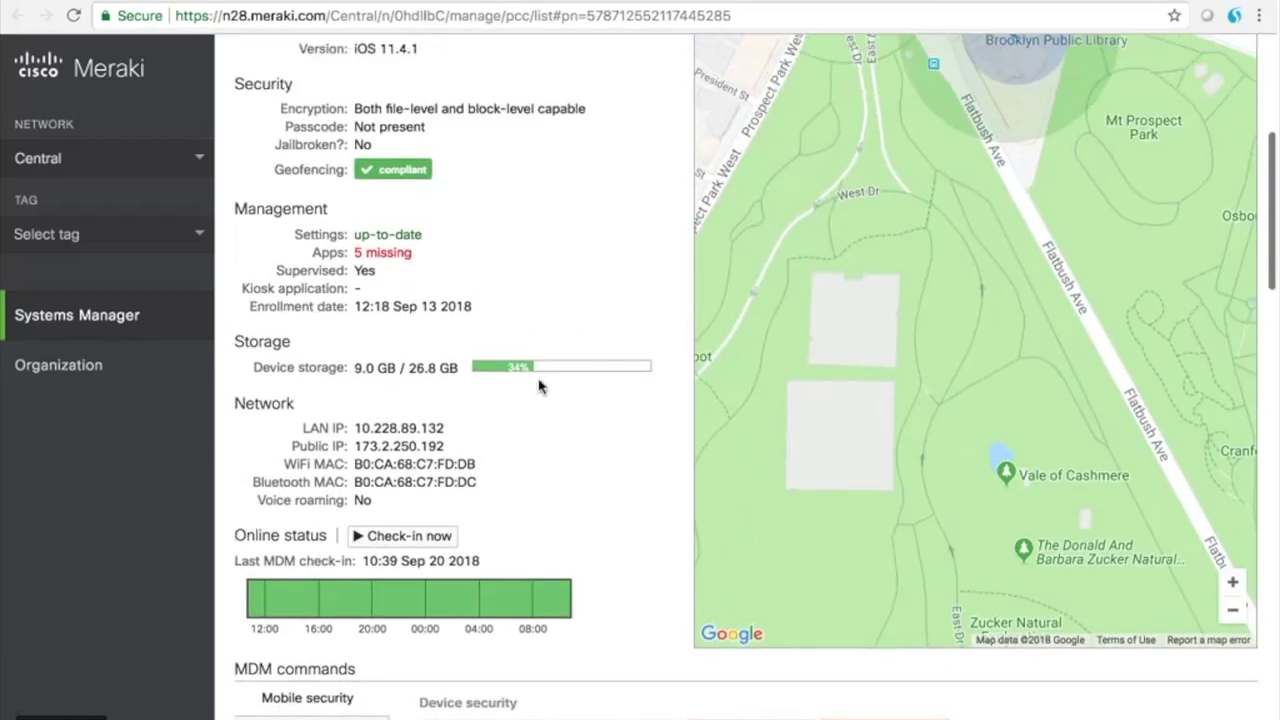
scroll(463, 515, down, 3)
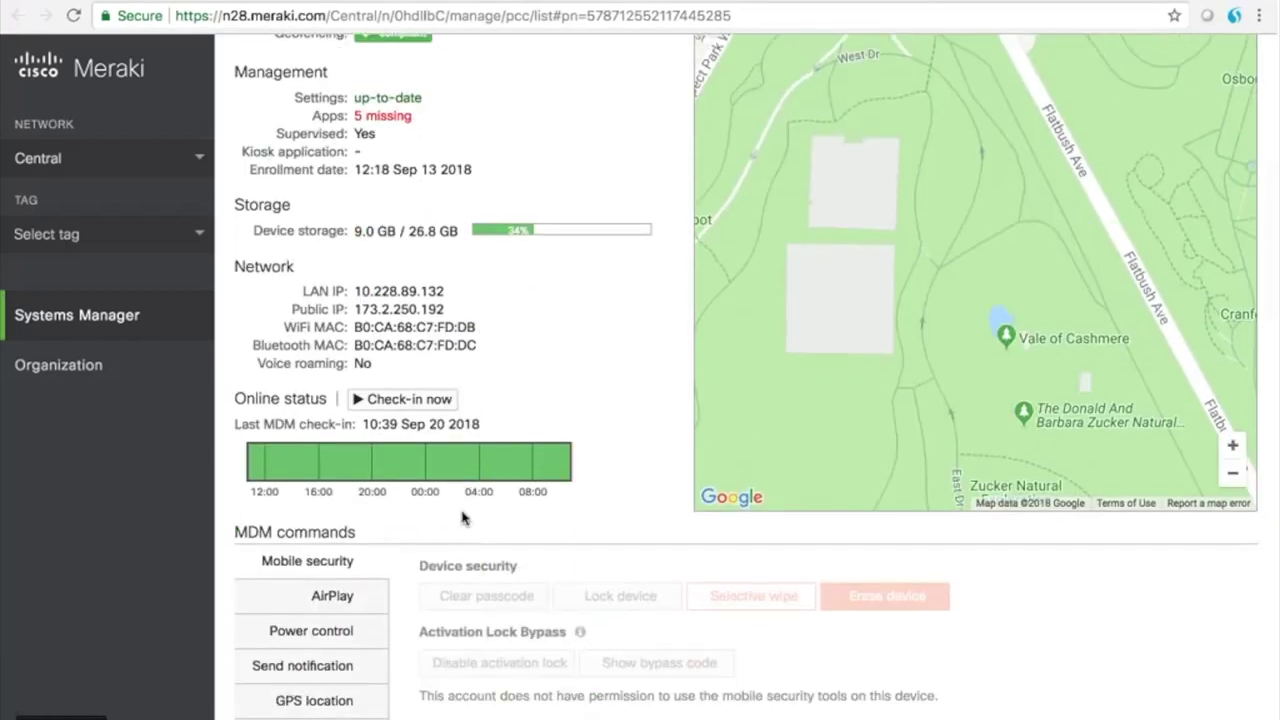
scroll(471, 410, down, 5)
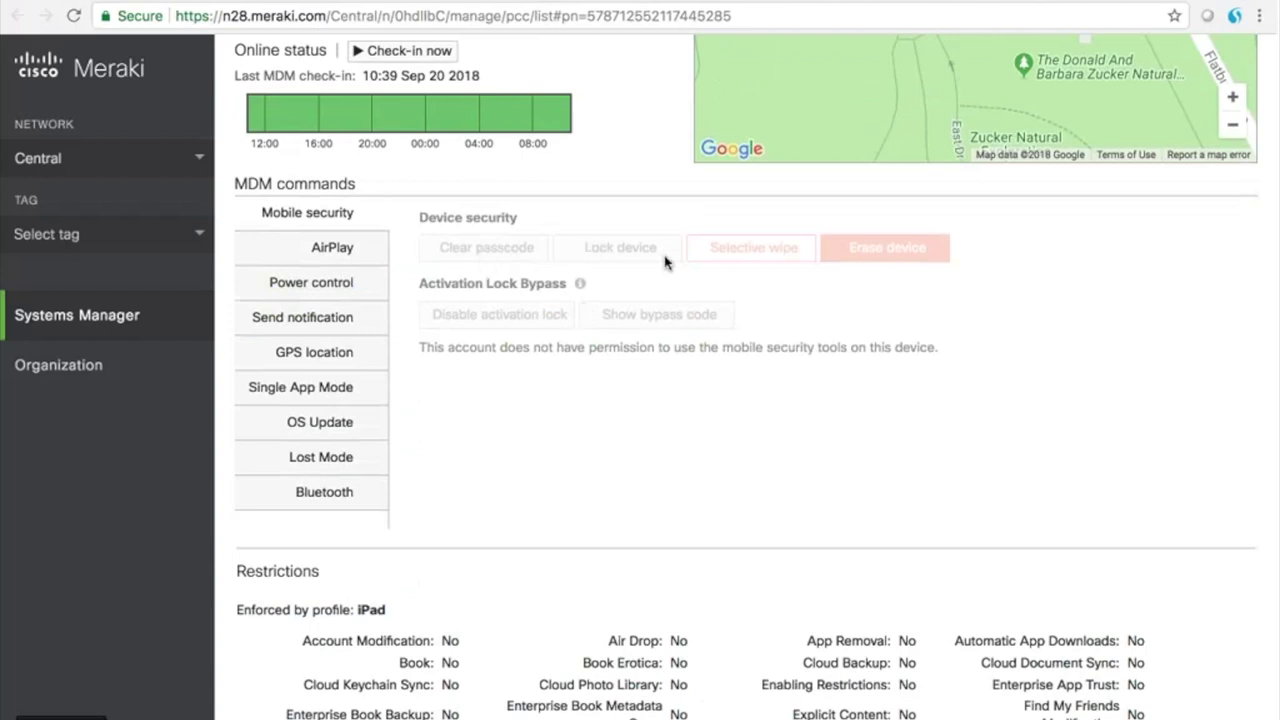
scroll(665, 262, up, 7)
scroll(667, 275, down, 3)
scroll(667, 275, down, 5)
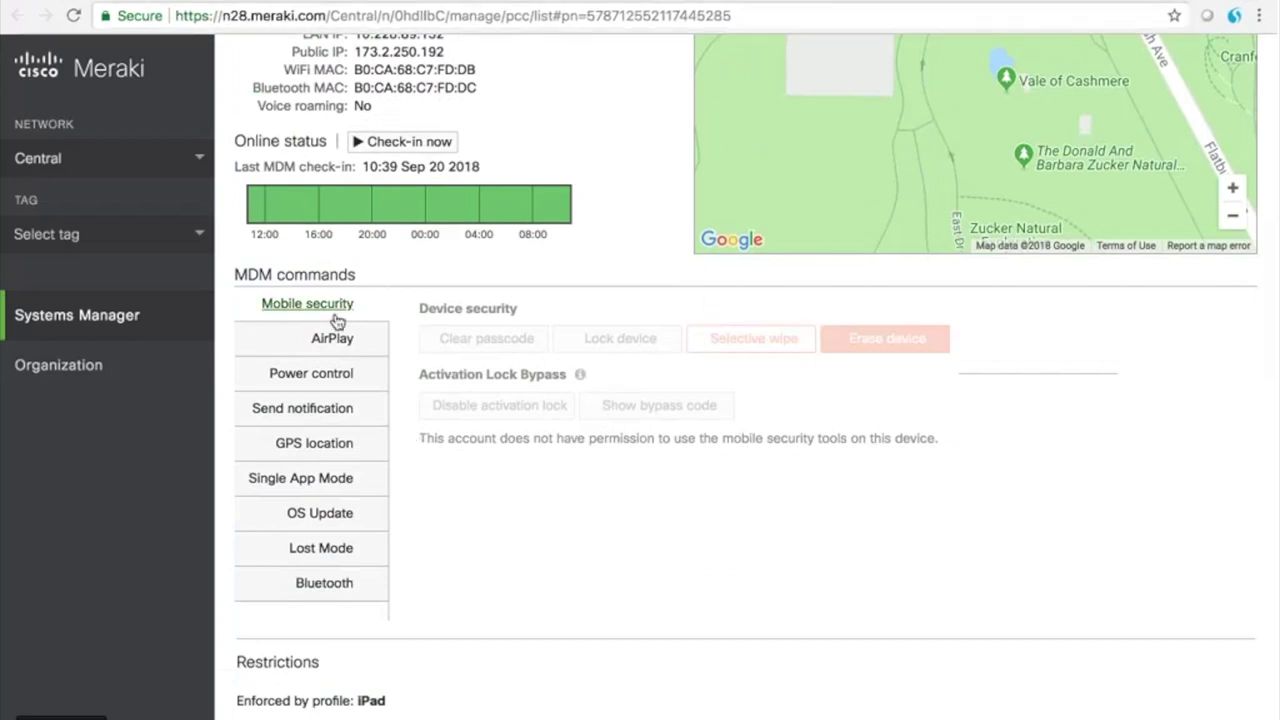
- Look through the AirPlay, Power control, Send notification, GPS location and Lost Mode MDM commands for DASNY09
click(323, 341)
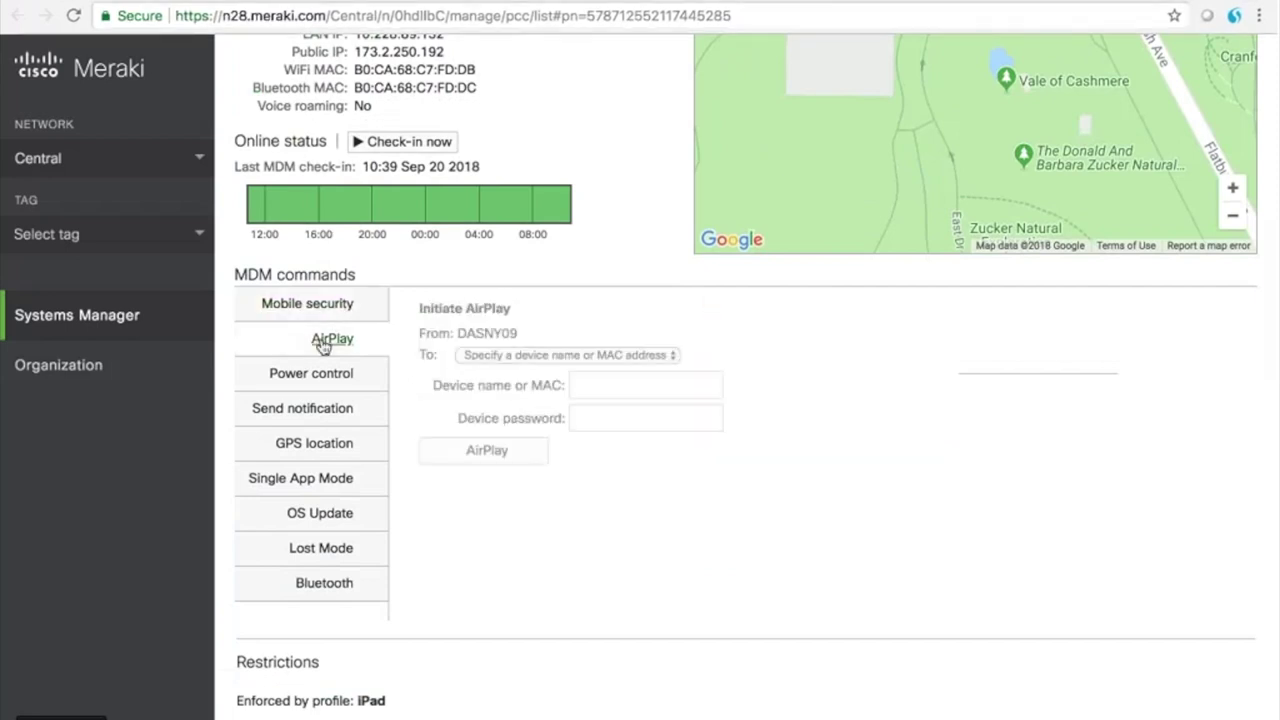
click(344, 384)
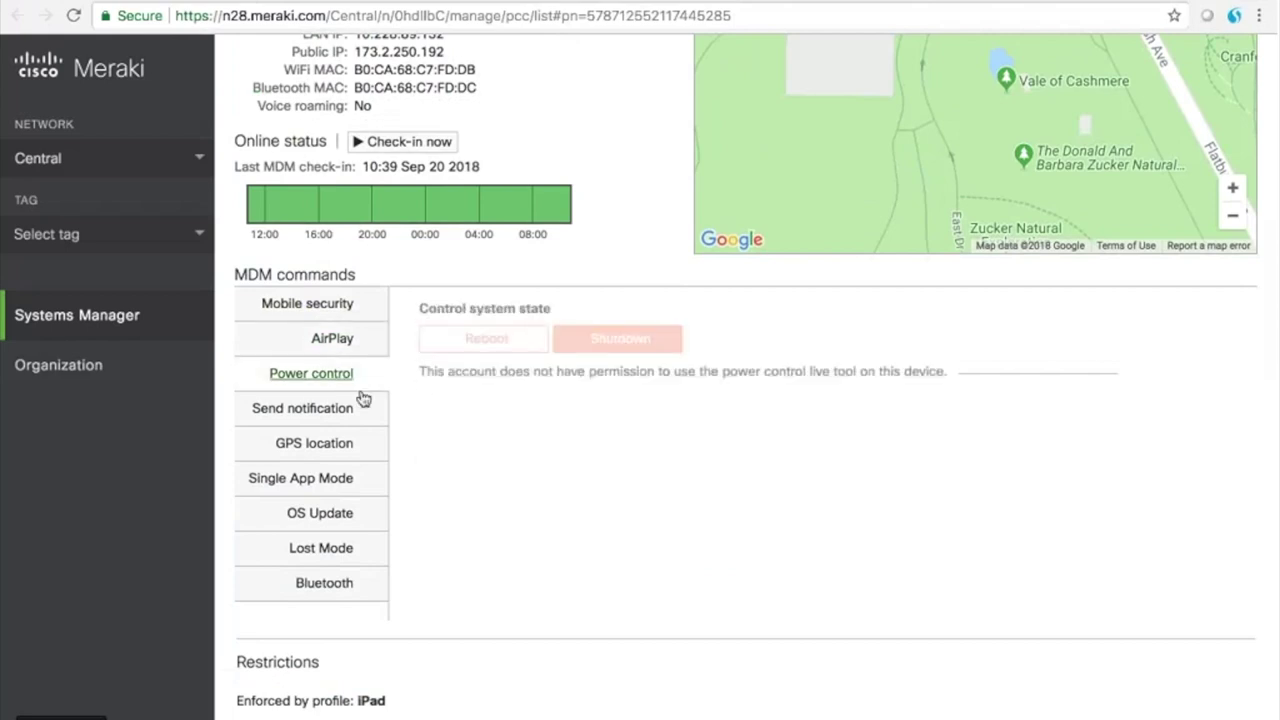
click(322, 416)
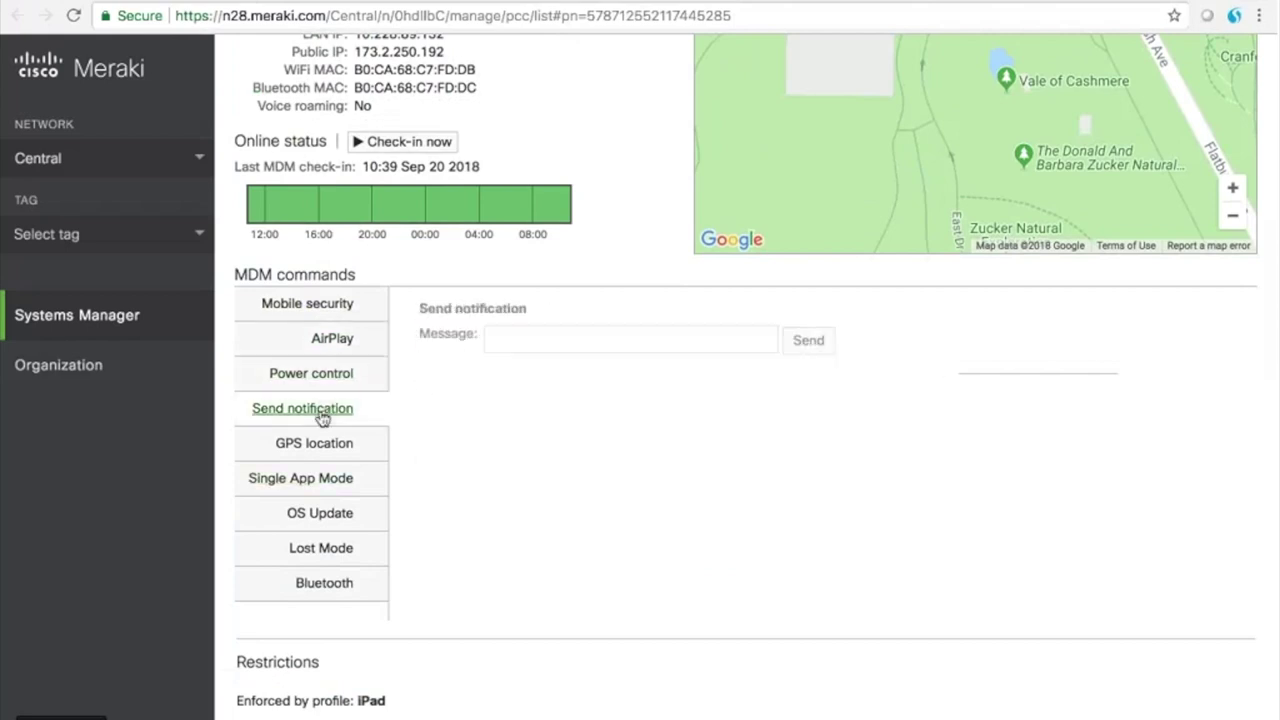
click(318, 443)
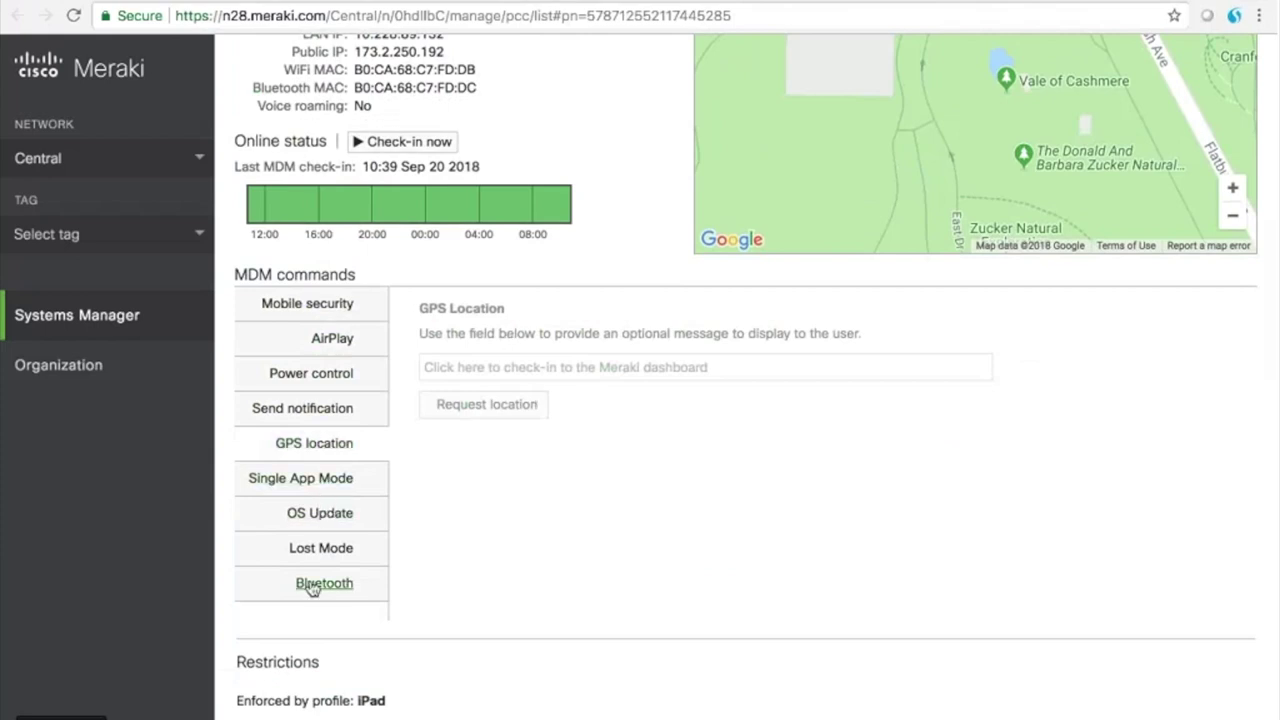
click(305, 548)
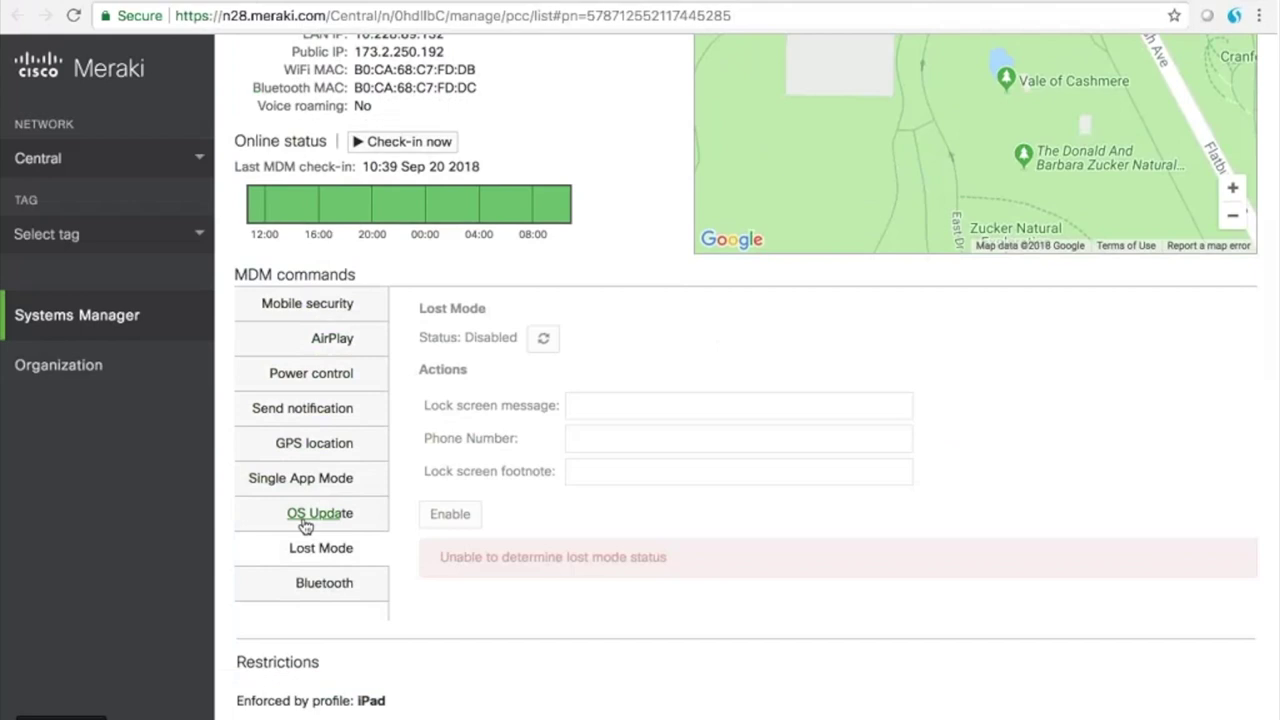
- Review the restrictions enforced on DASNY09, its installed profiles and its apps list
scroll(310, 510, down, 3)
scroll(310, 510, down, 3)
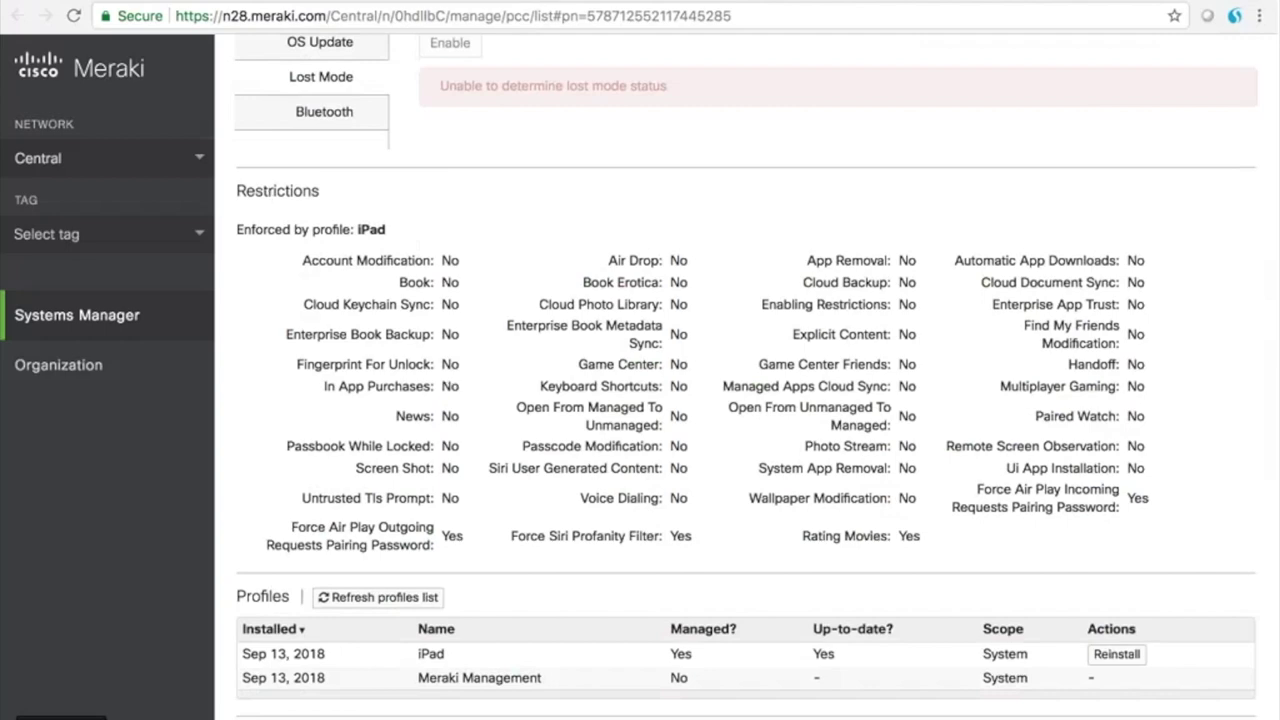
scroll(527, 463, down, 4)
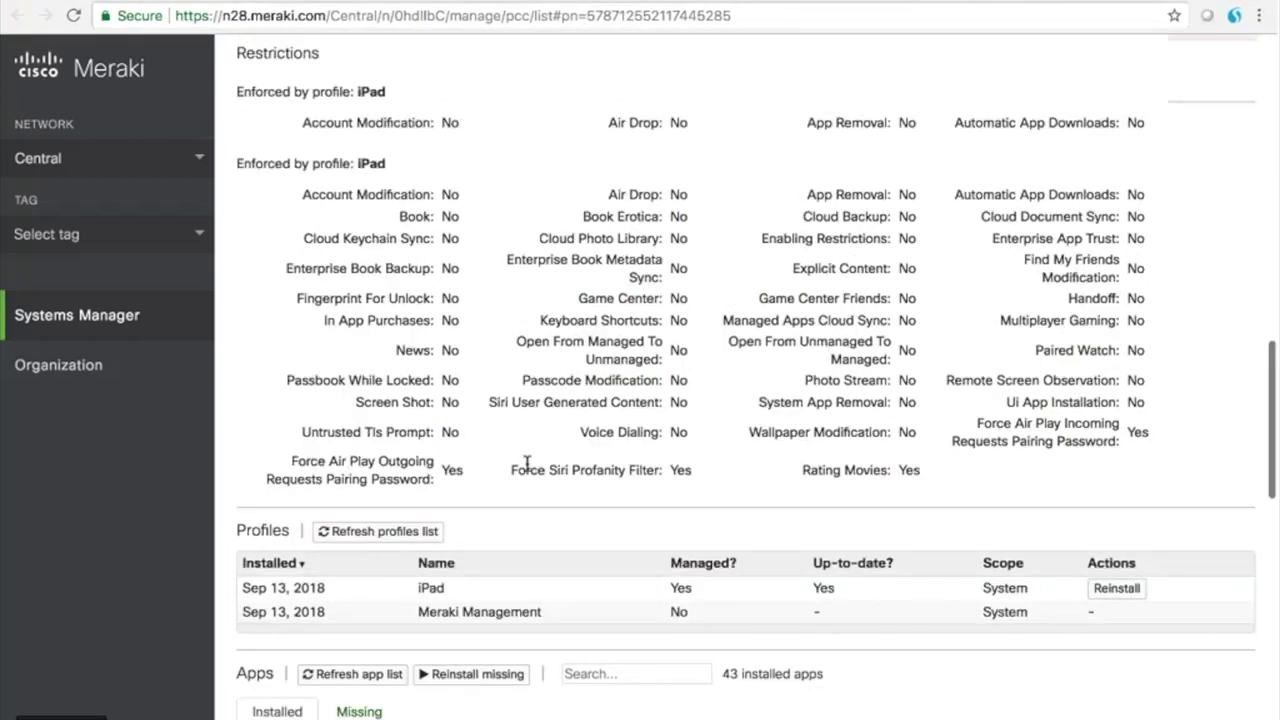
scroll(527, 463, down, 5)
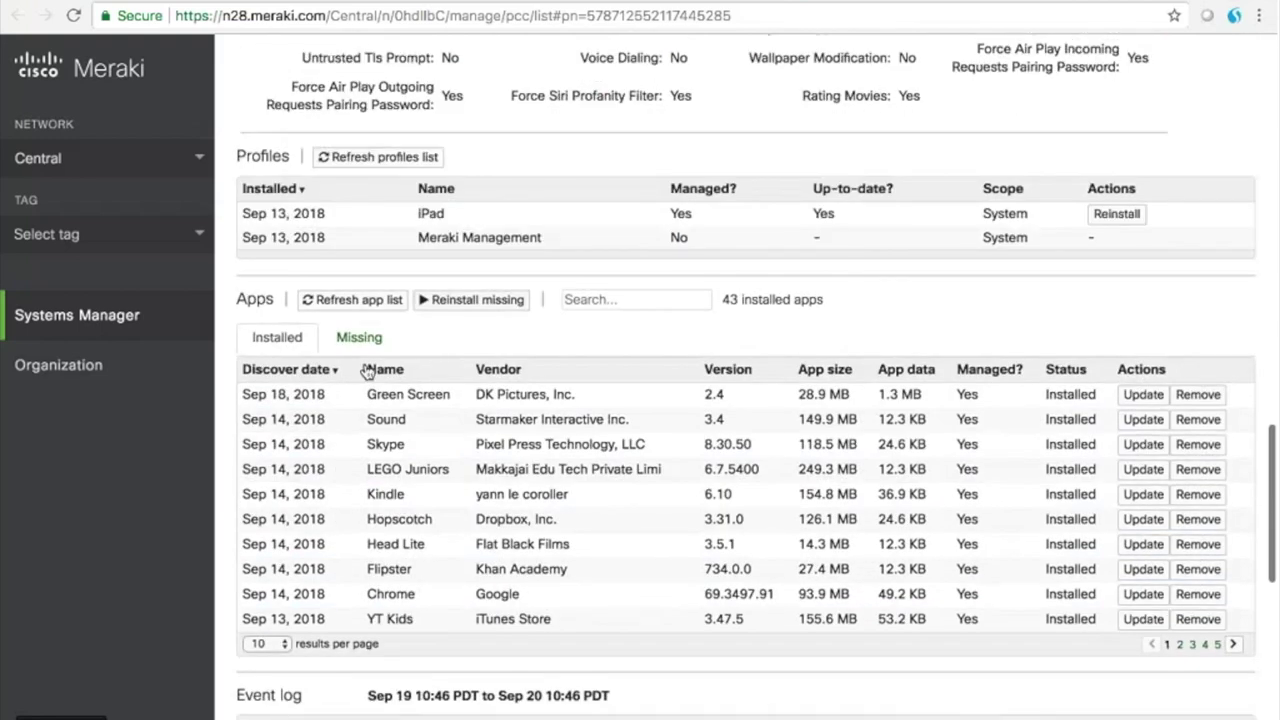
- Examine the app actions for DASNY09, view its missing apps, and return to the installed apps
scroll(490, 458, up, 1)
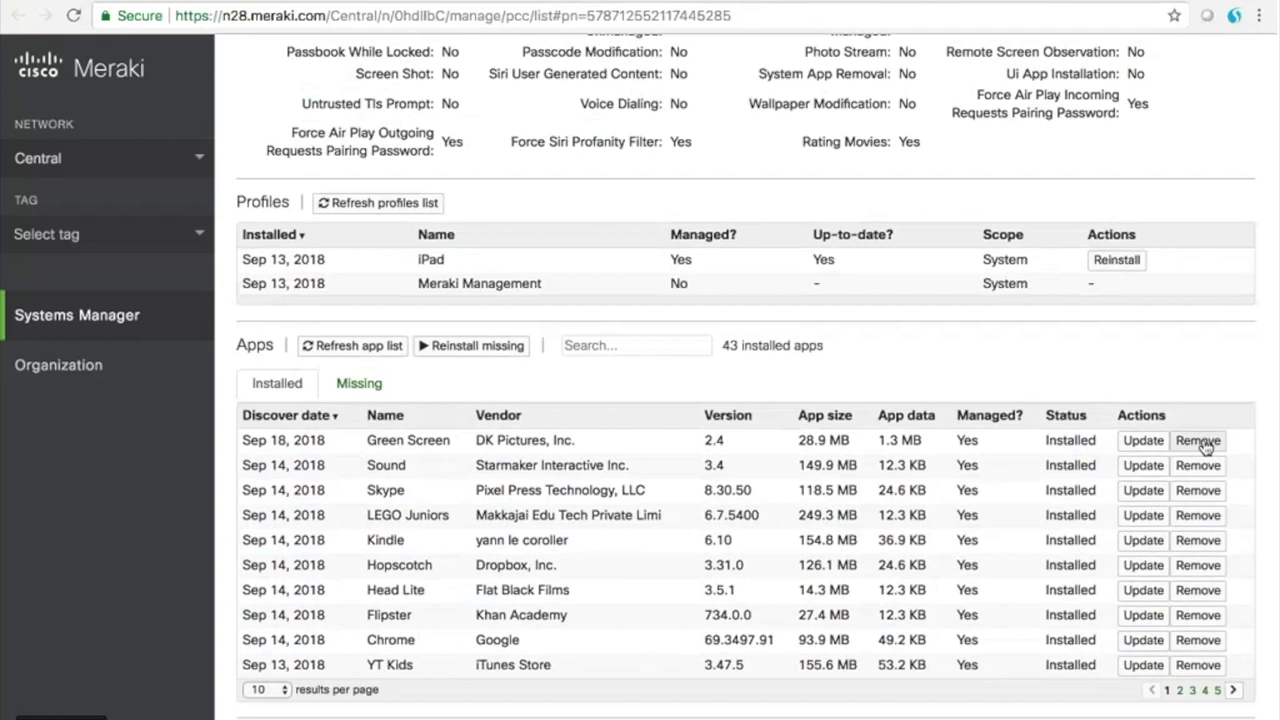
click(360, 346)
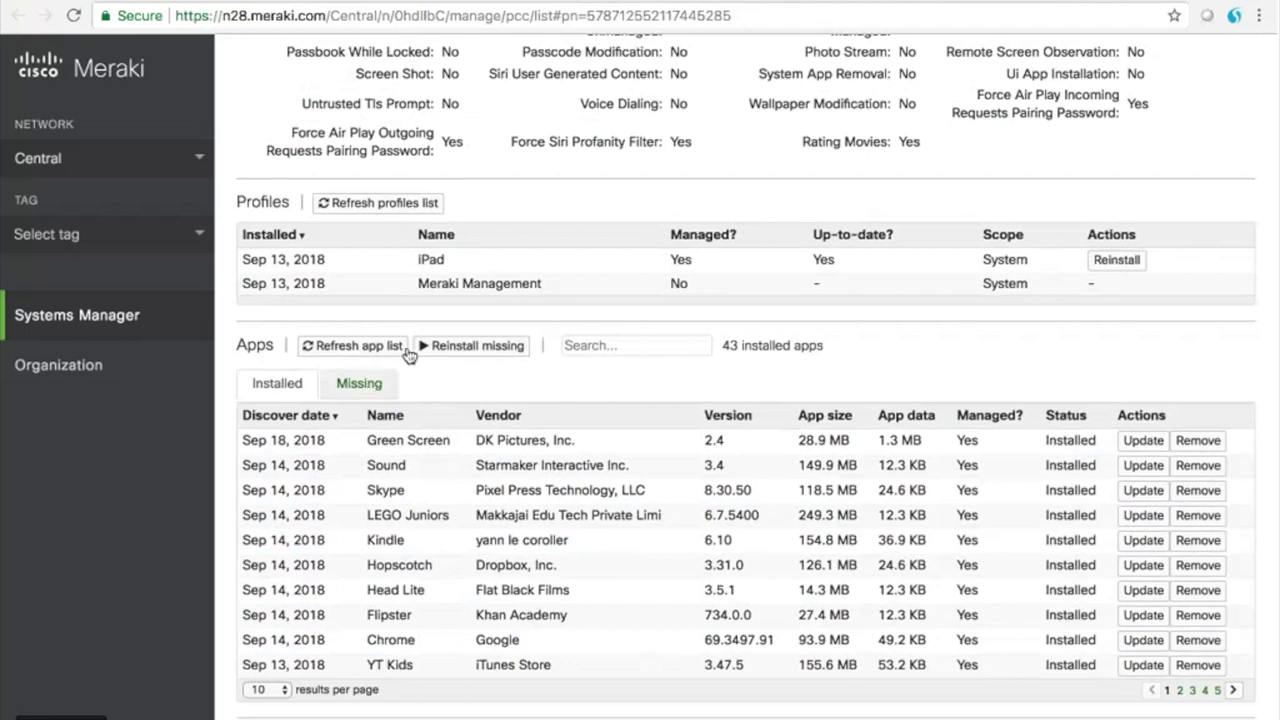
click(360, 384)
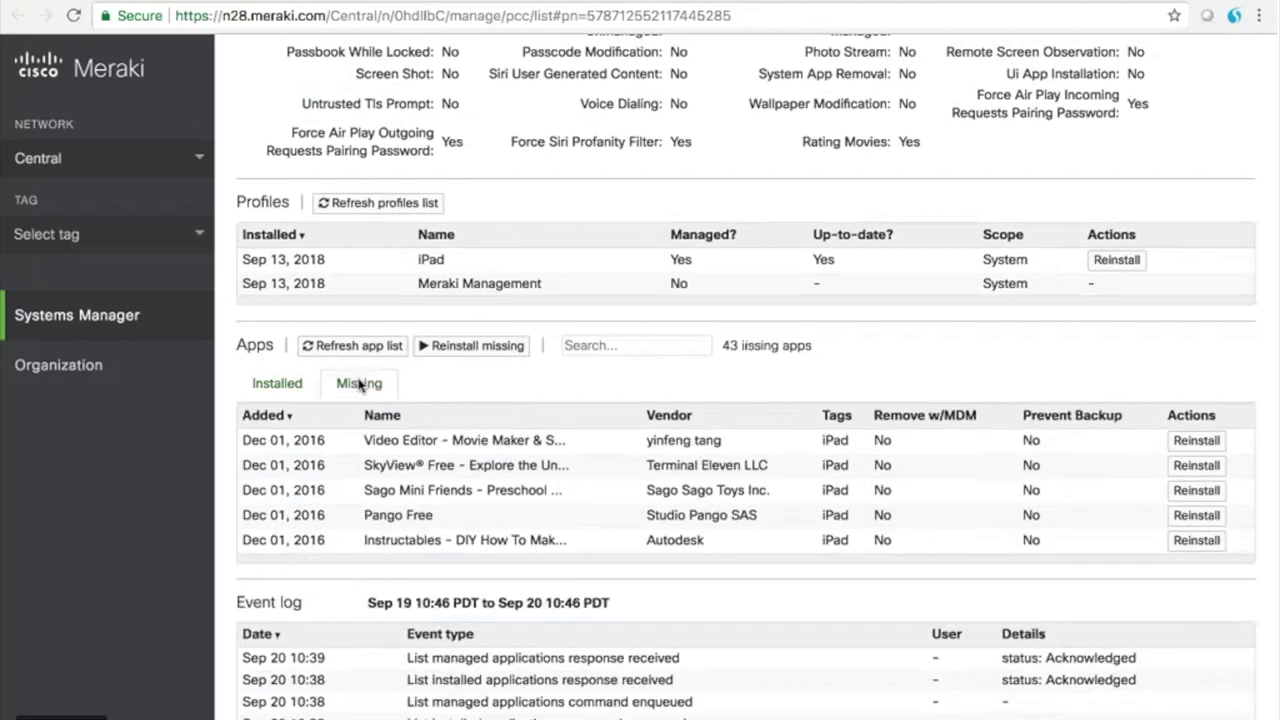
click(272, 384)
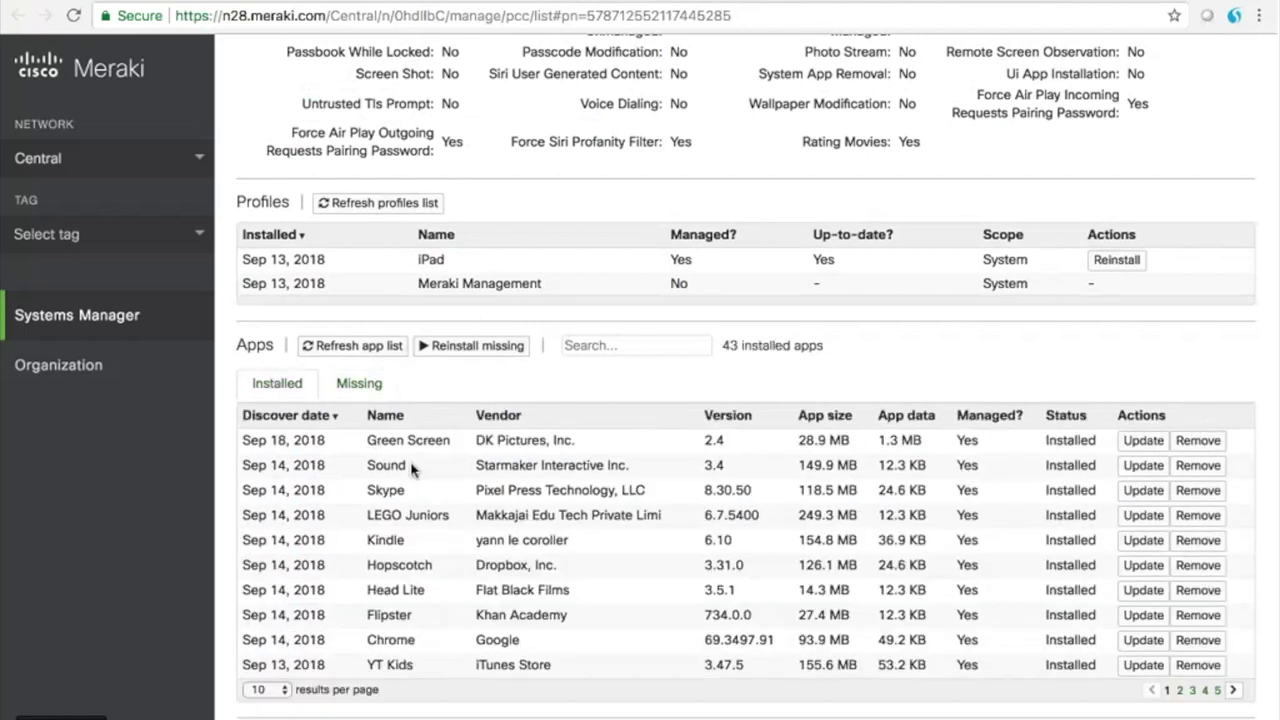
- Review the event log and activity log of DASNY09, then return to the device details at the start of the page
scroll(410, 463, down, 3)
scroll(410, 463, down, 2)
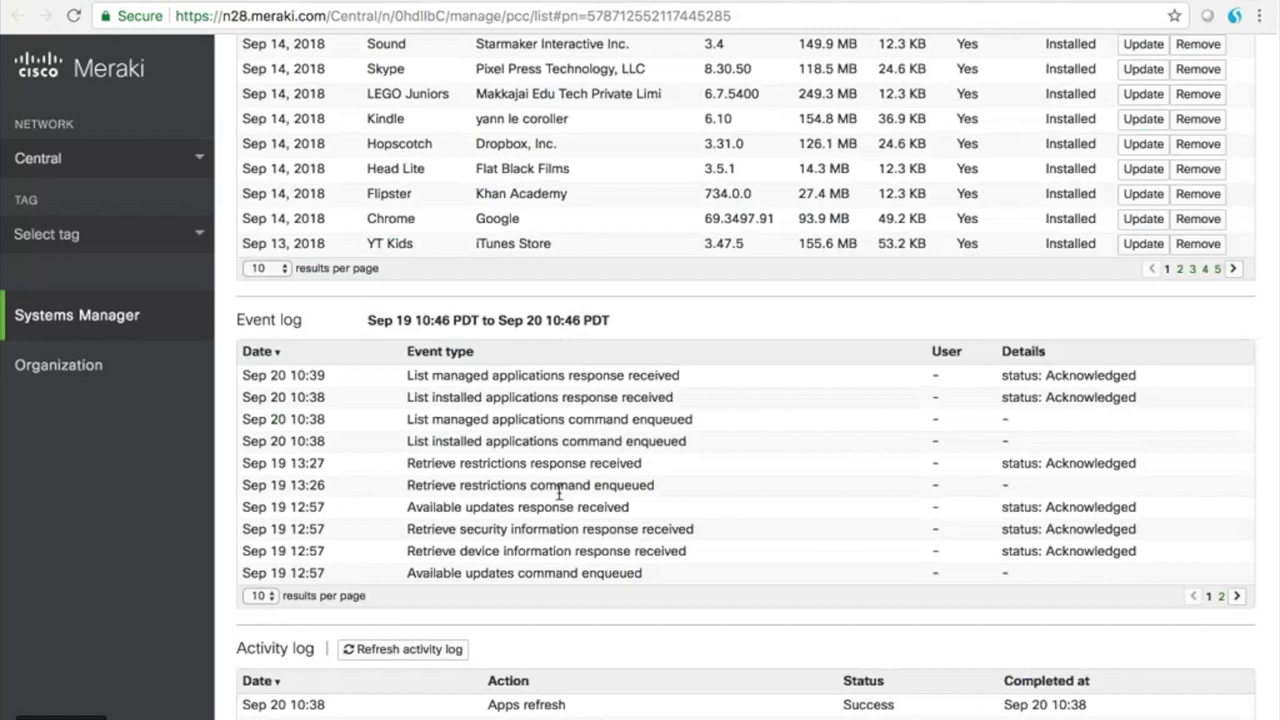
scroll(551, 343, down, 3)
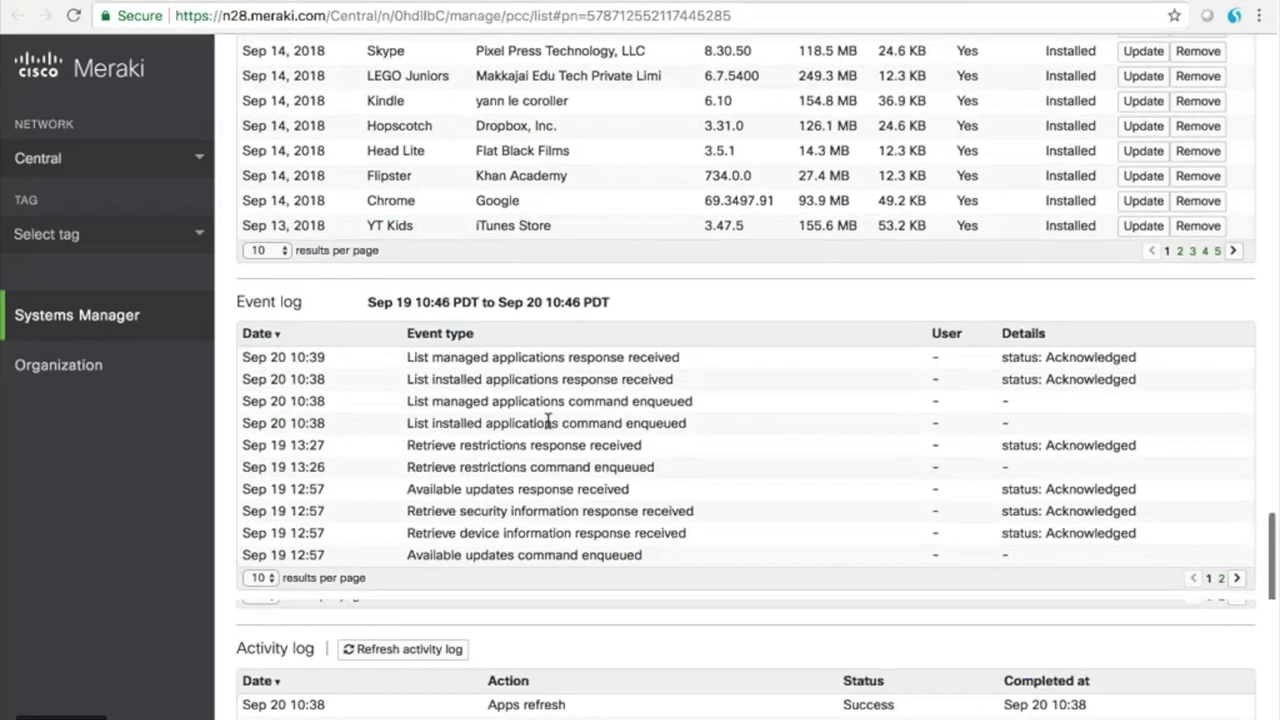
scroll(515, 285, up, 1)
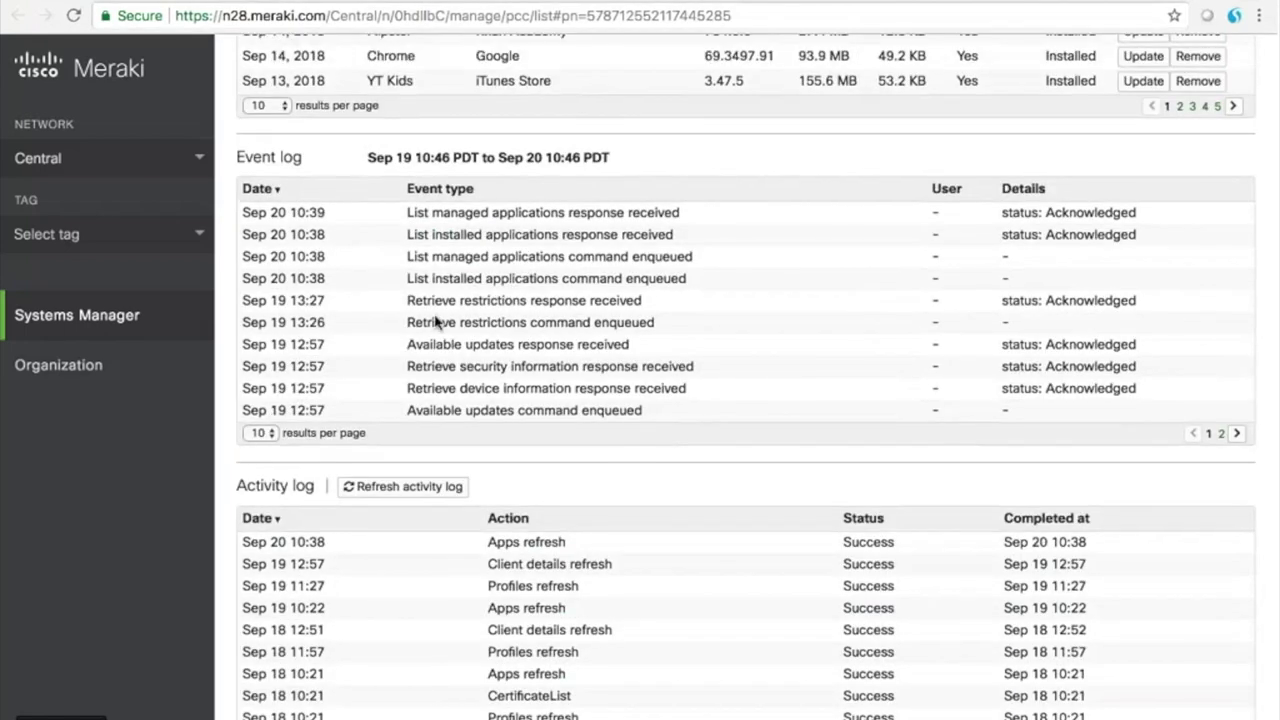
scroll(410, 272, up, 15)
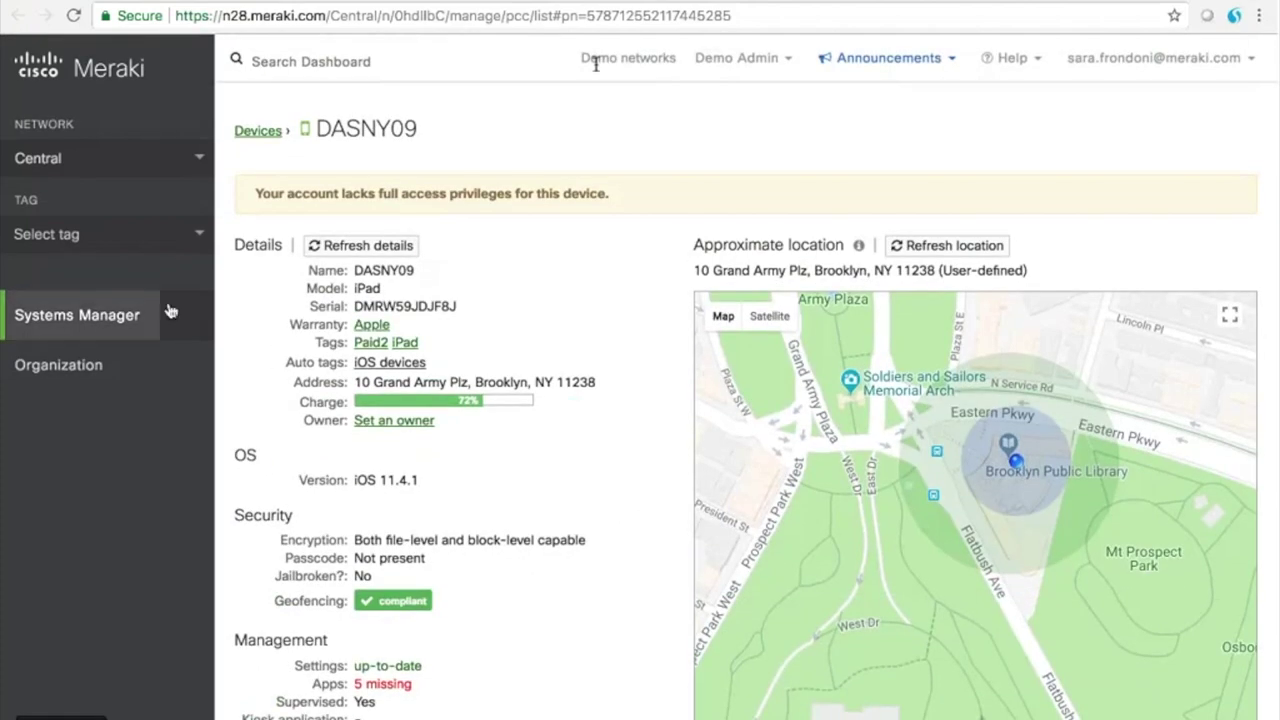
- Open the Systems Manager apps list in a separate browser tab and look over the managed apps
mouse_move(200, 318)
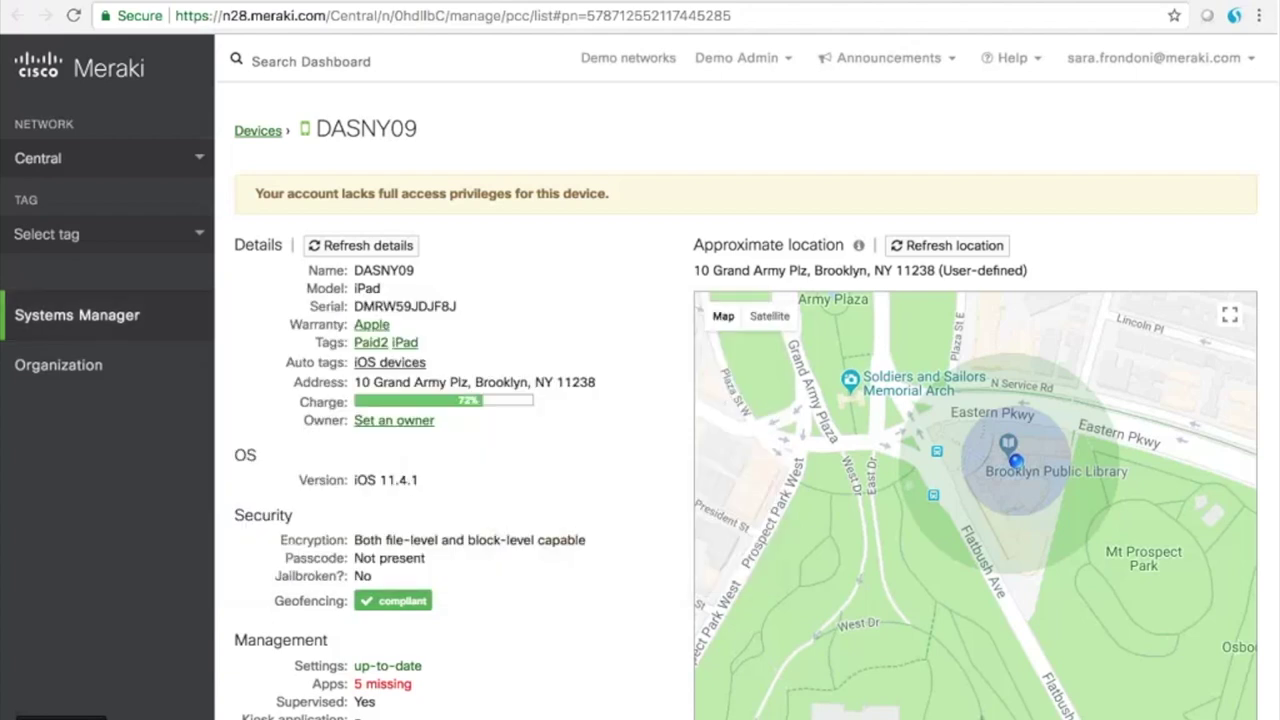
mouse_move(130, 313)
mouse_move(191, 329)
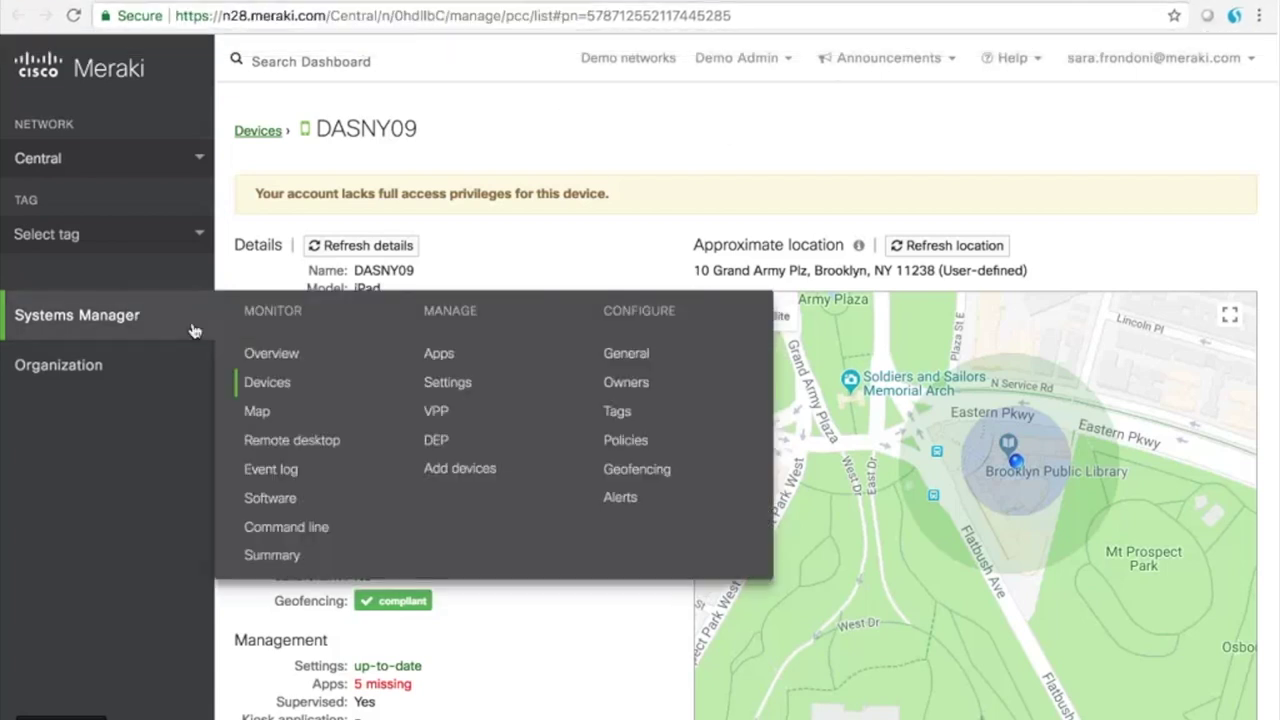
right_click(436, 360)
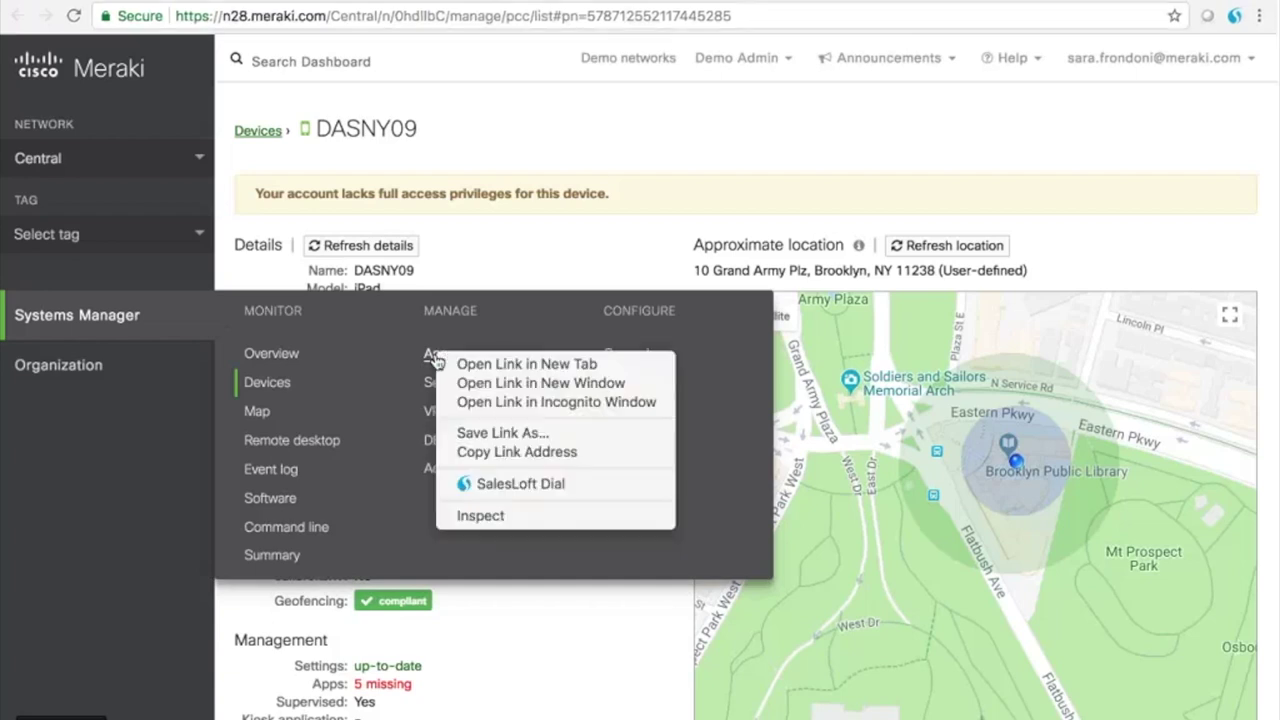
click(992, 58)
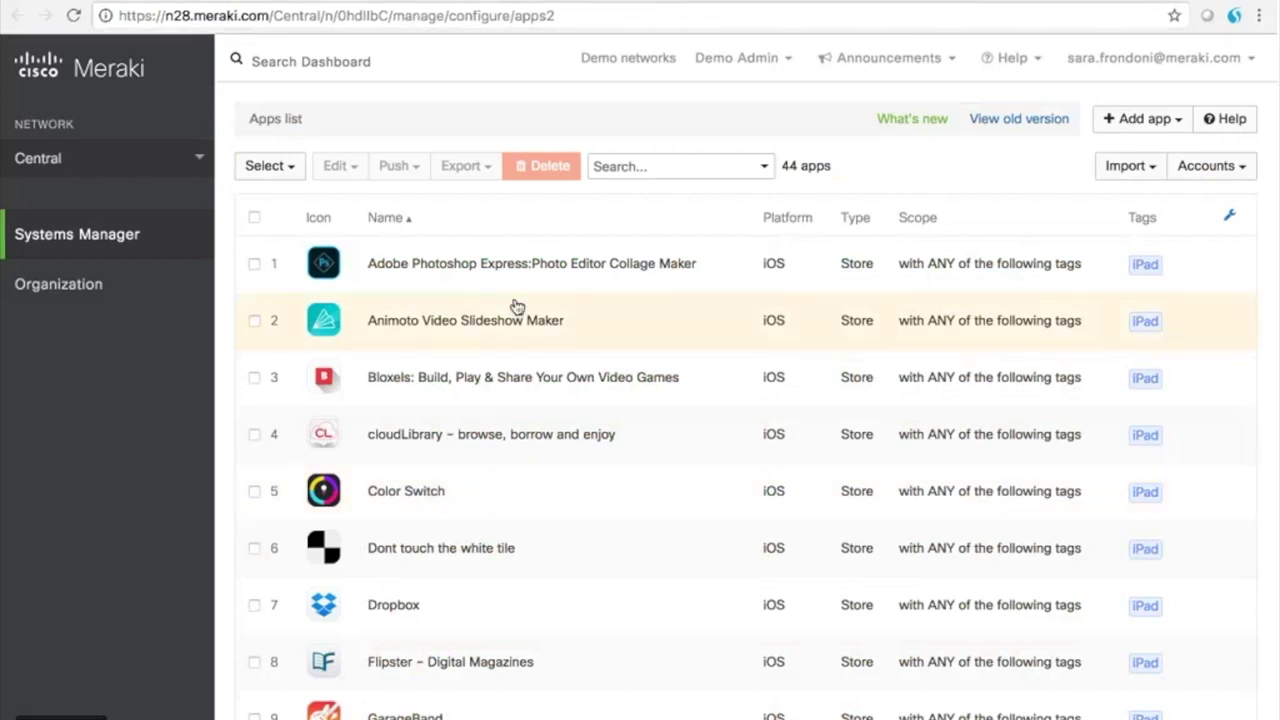
scroll(514, 306, down, 2)
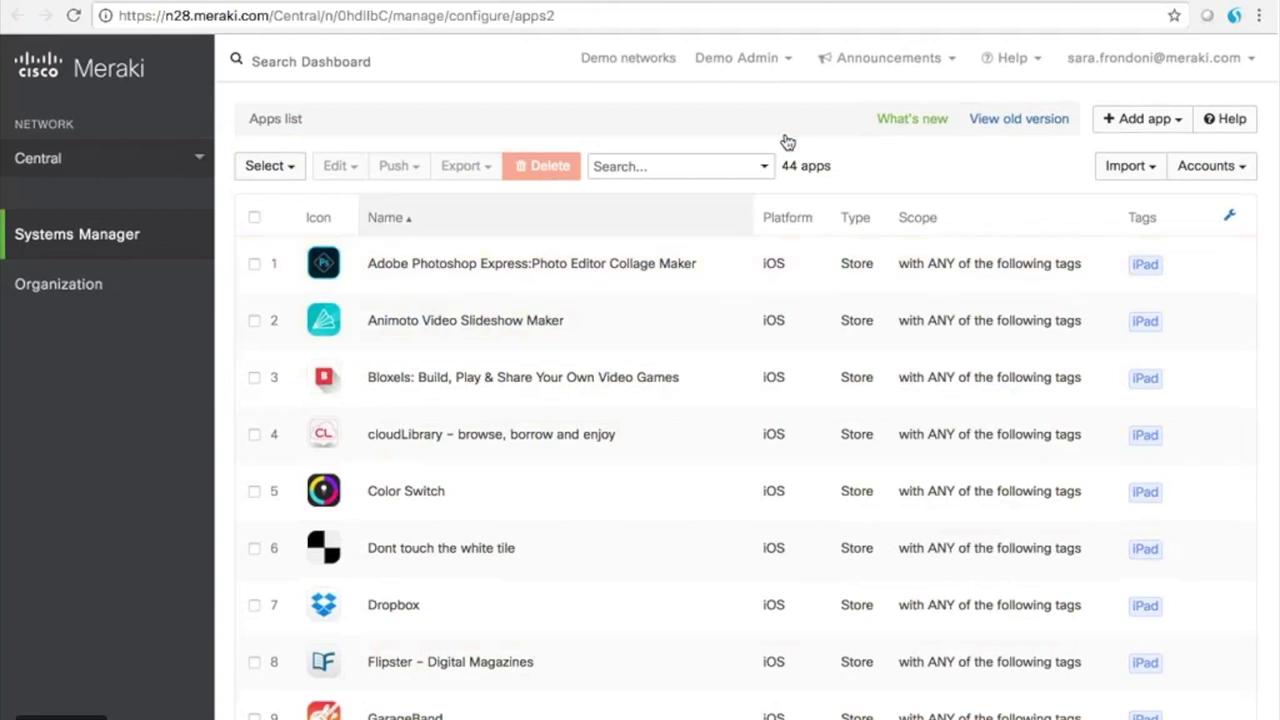
- Start a new iOS App Store app entry and choose Facebook from the United States store
click(1131, 118)
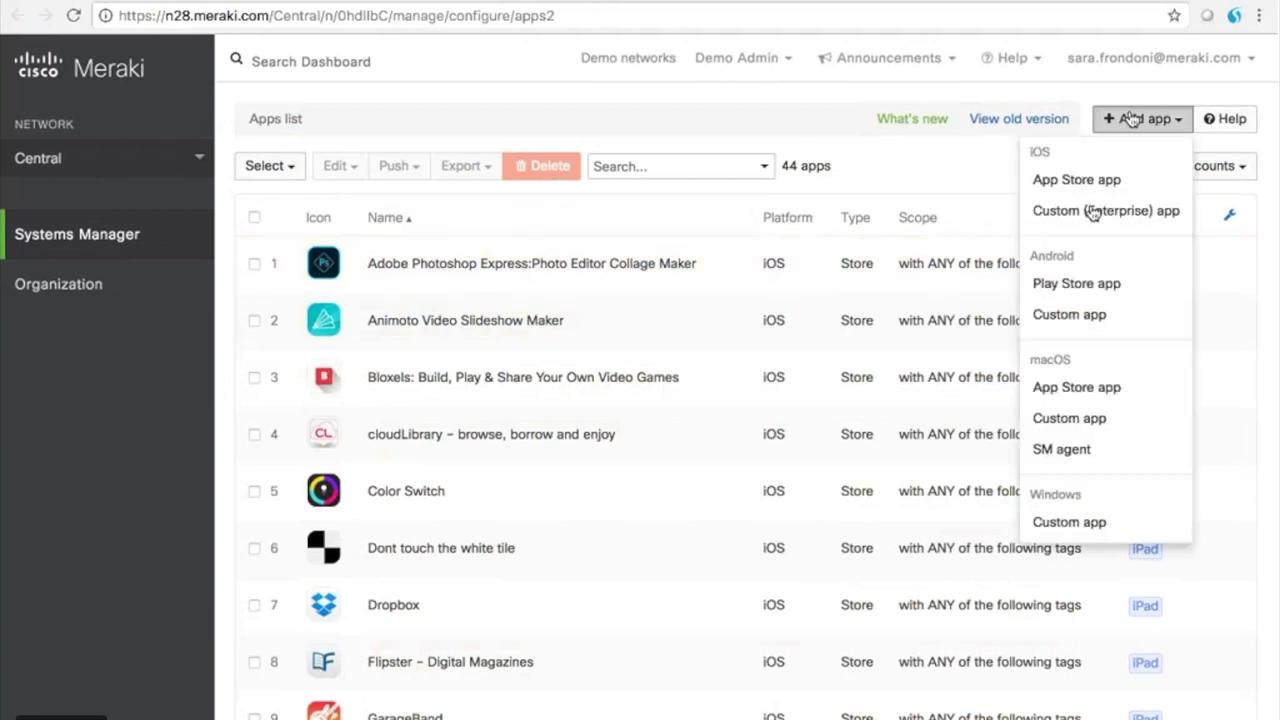
click(1060, 190)
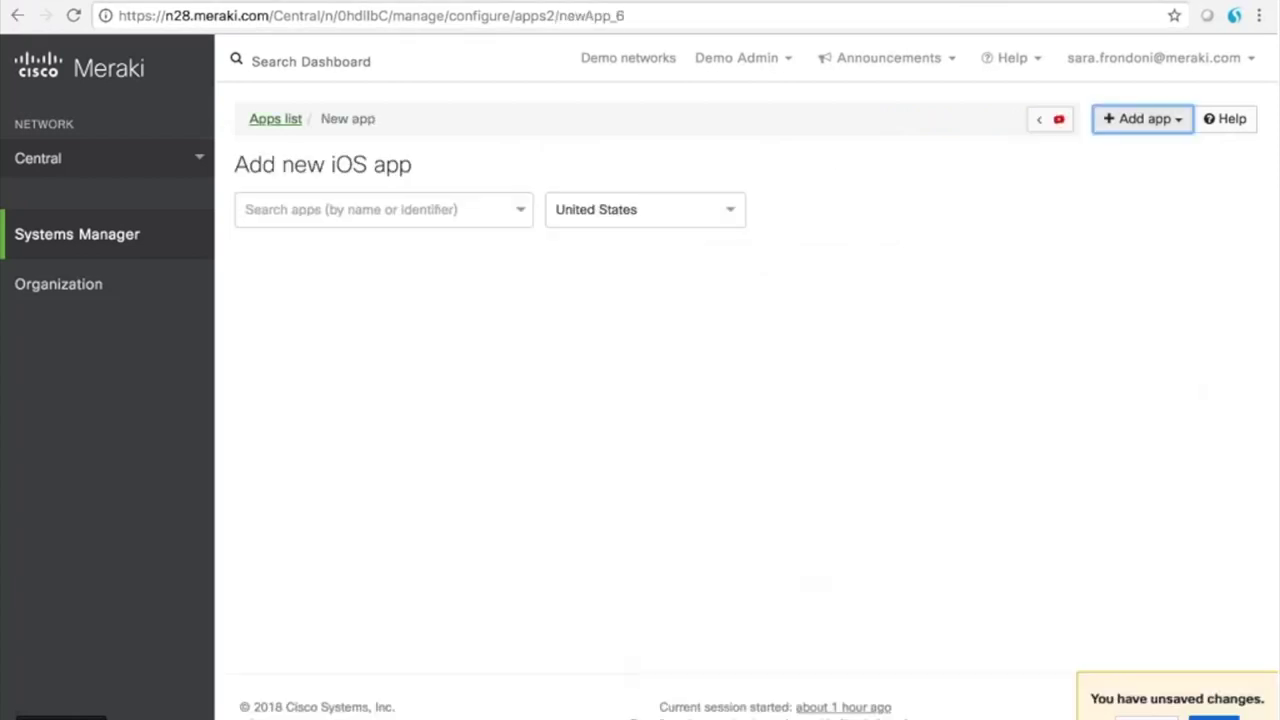
click(447, 197)
text(Face)
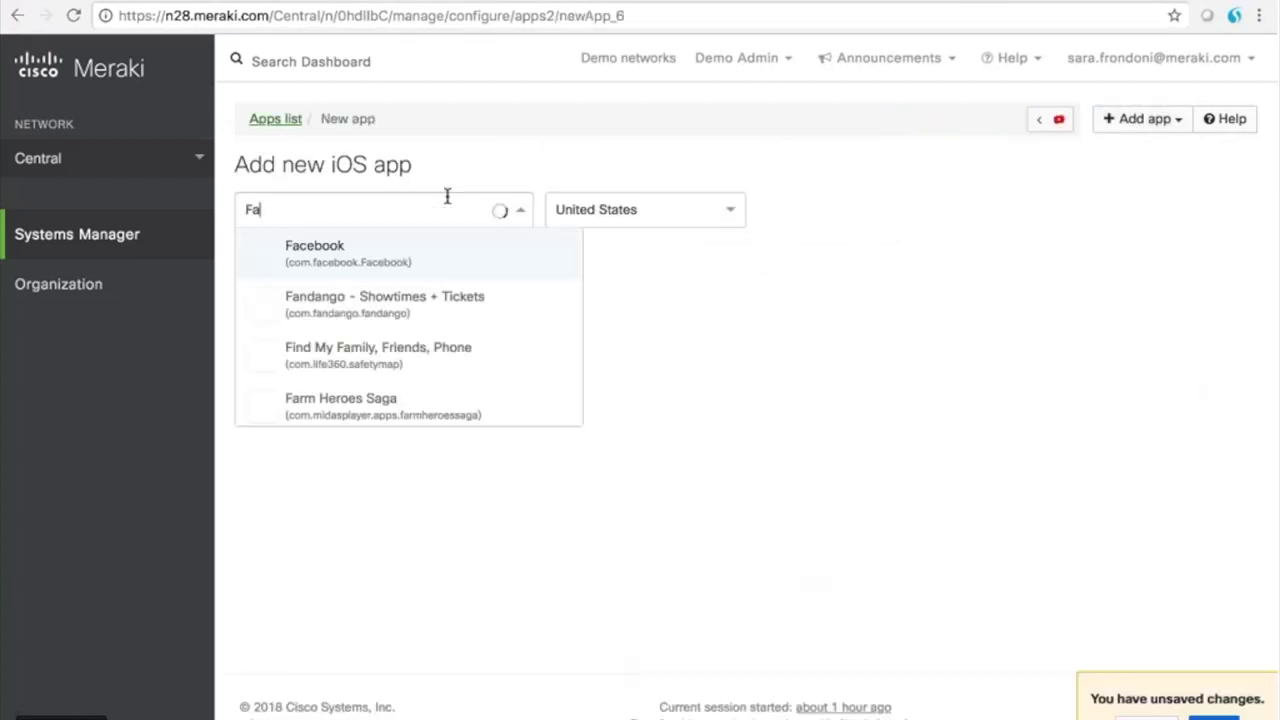
click(355, 262)
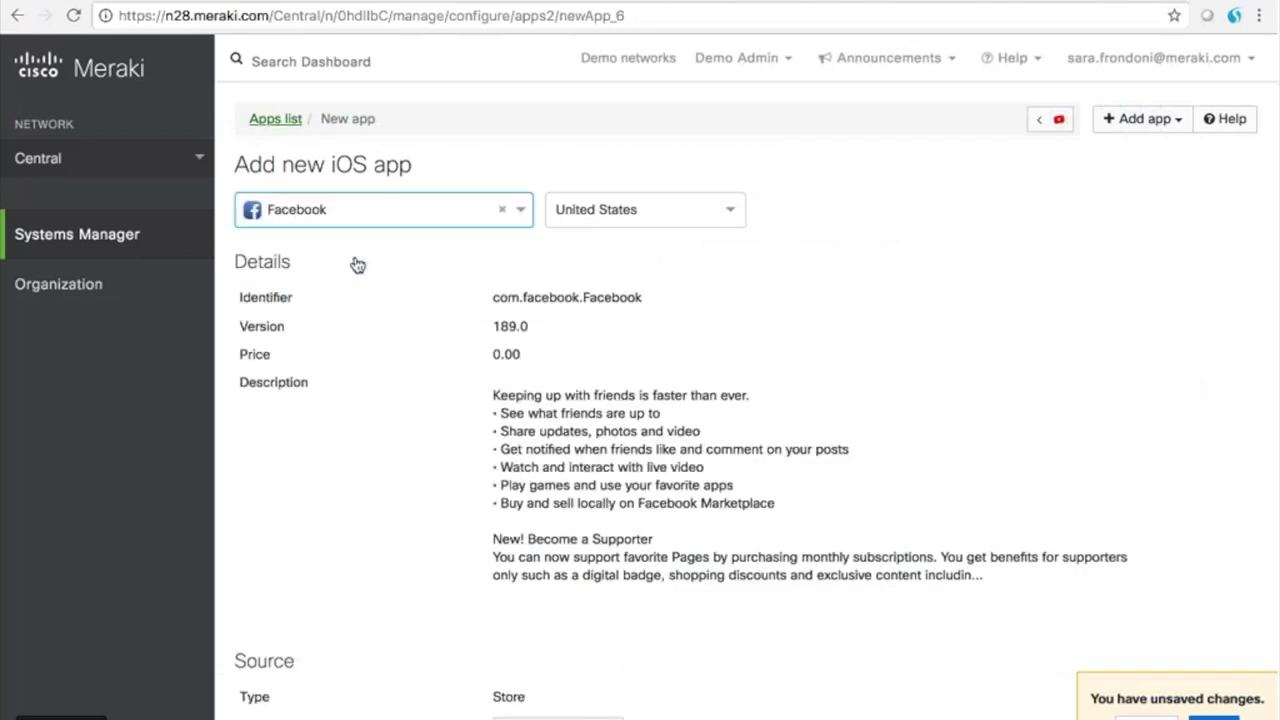
- Select all devices in the Facebook app's status list and bring up the Install or upgrade push, leaving it without confirming
scroll(566, 380, down, 9)
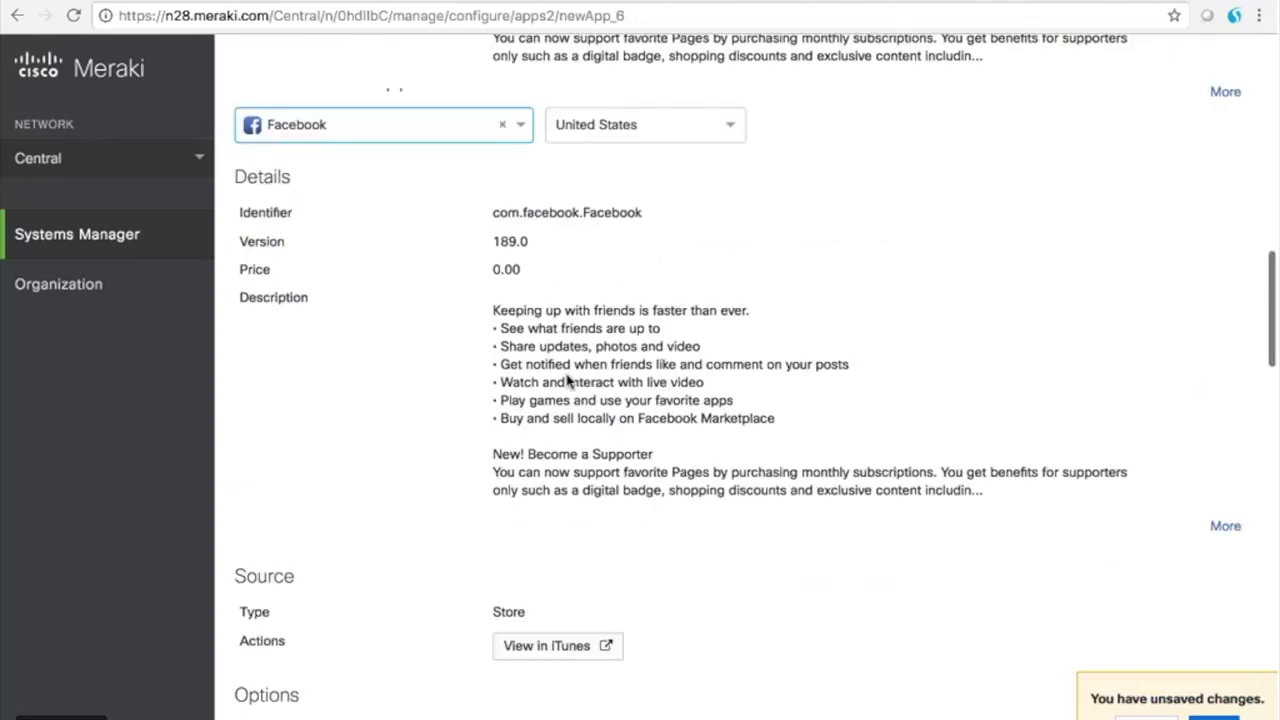
scroll(566, 380, down, 3)
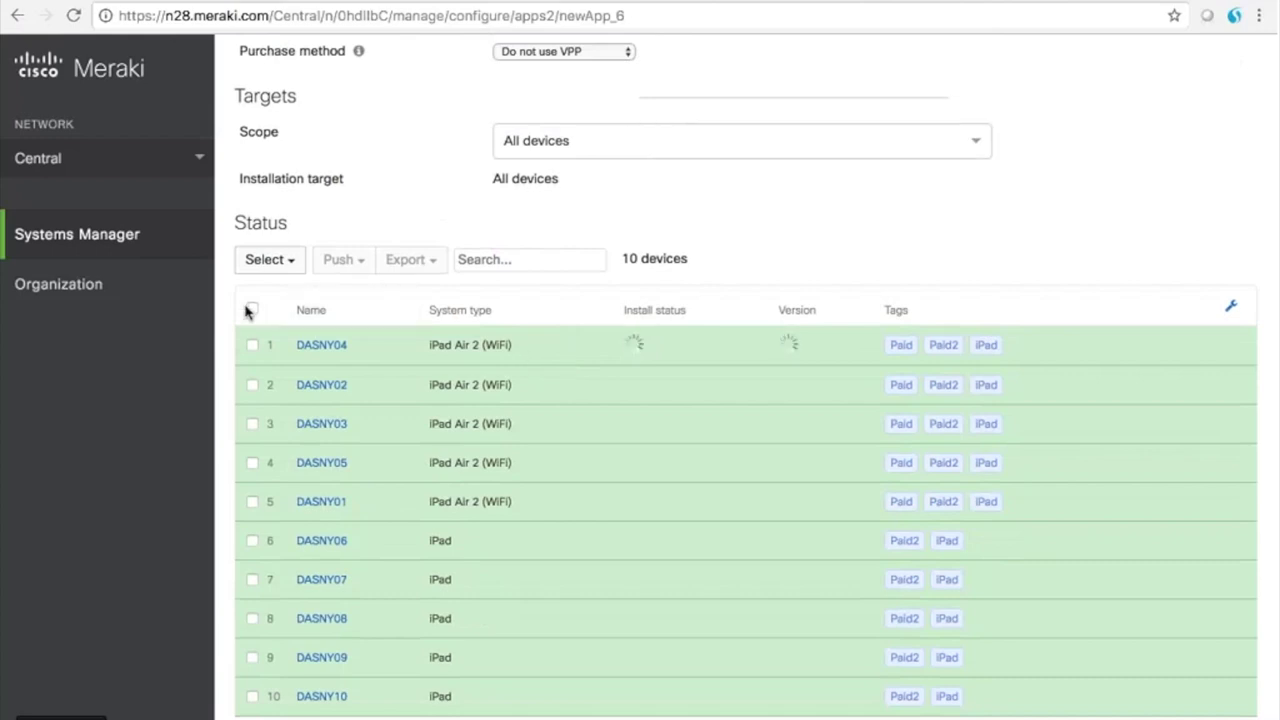
click(252, 310)
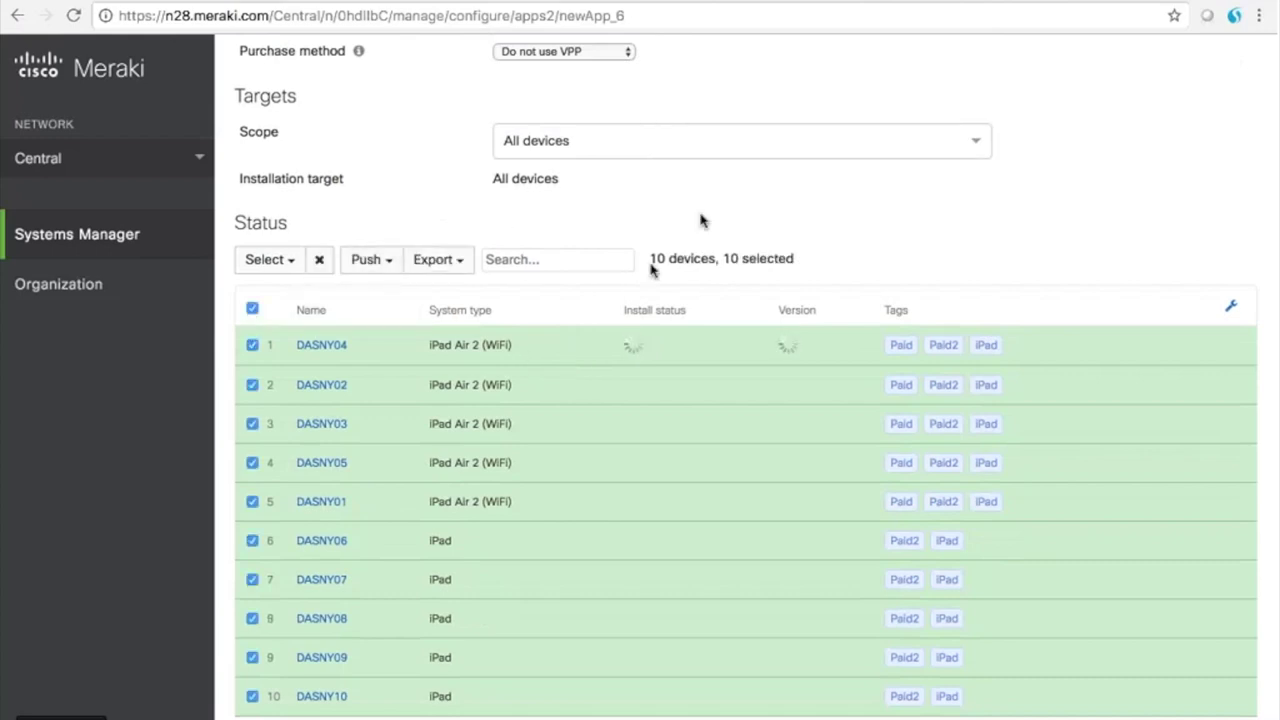
click(376, 262)
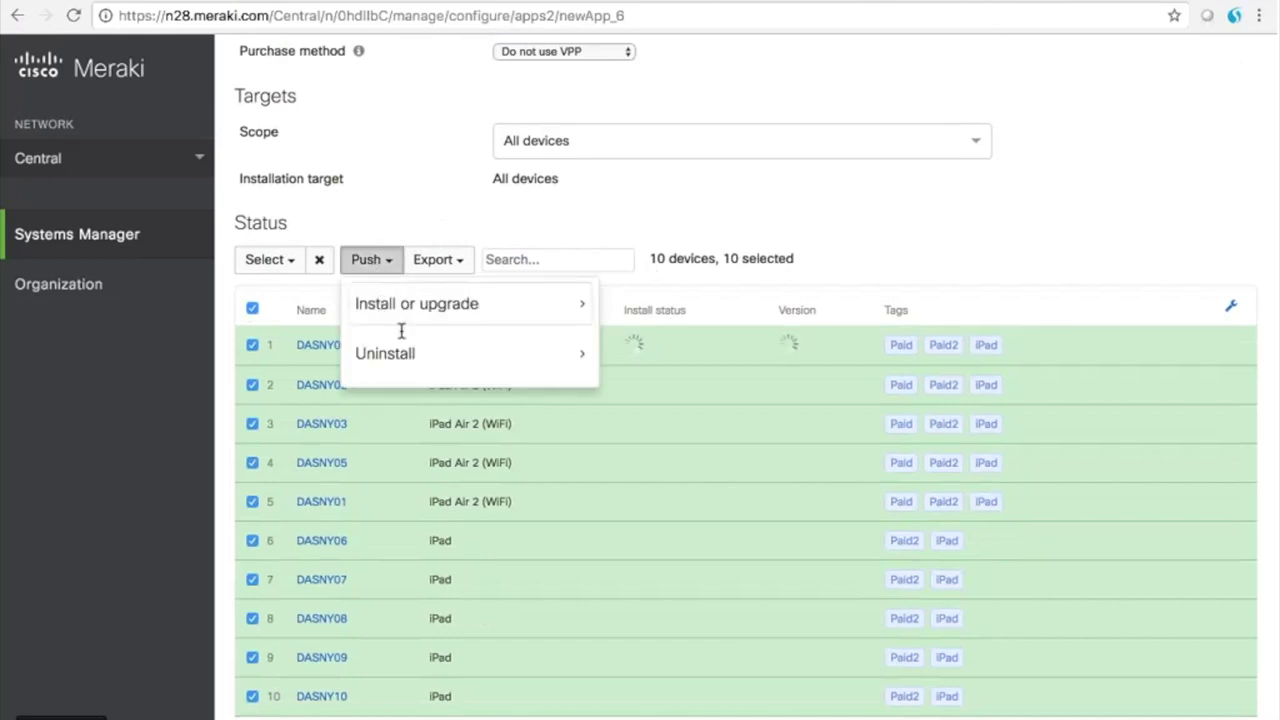
click(408, 303)
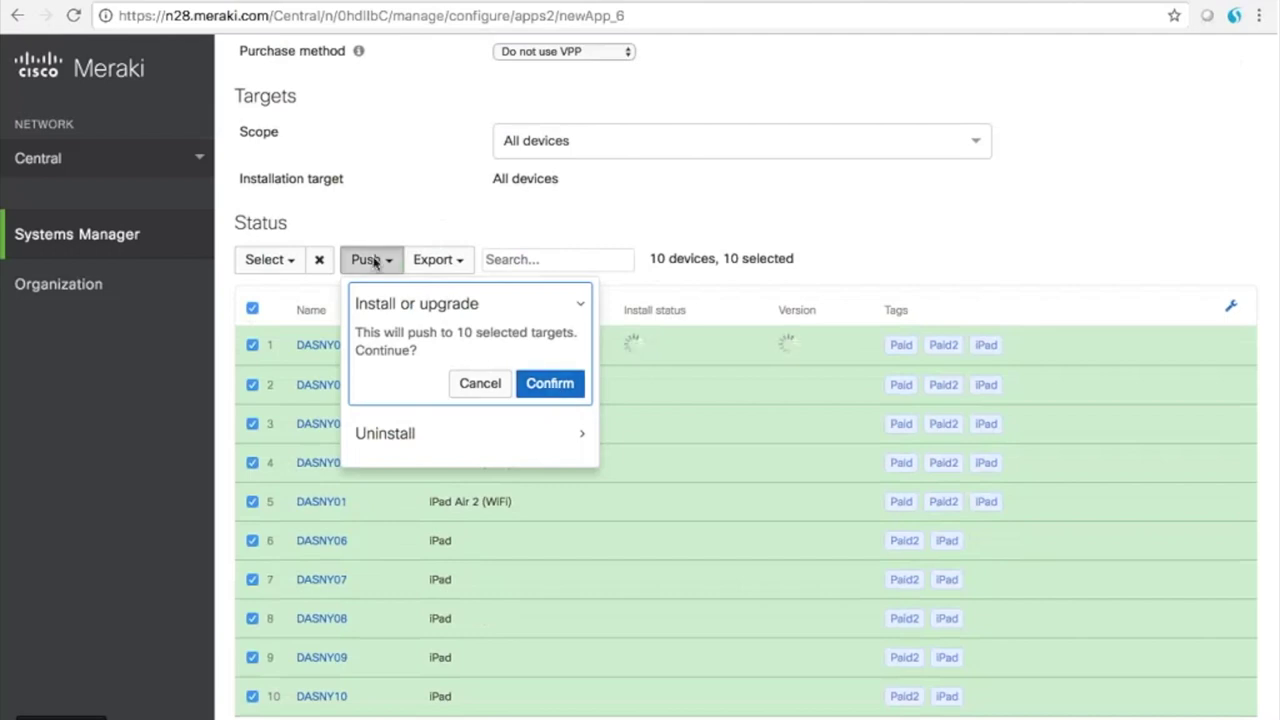
click(420, 230)
- Set the Facebook app's target scope to "with ANY of the following tags" and add the Macbook device tag
click(655, 140)
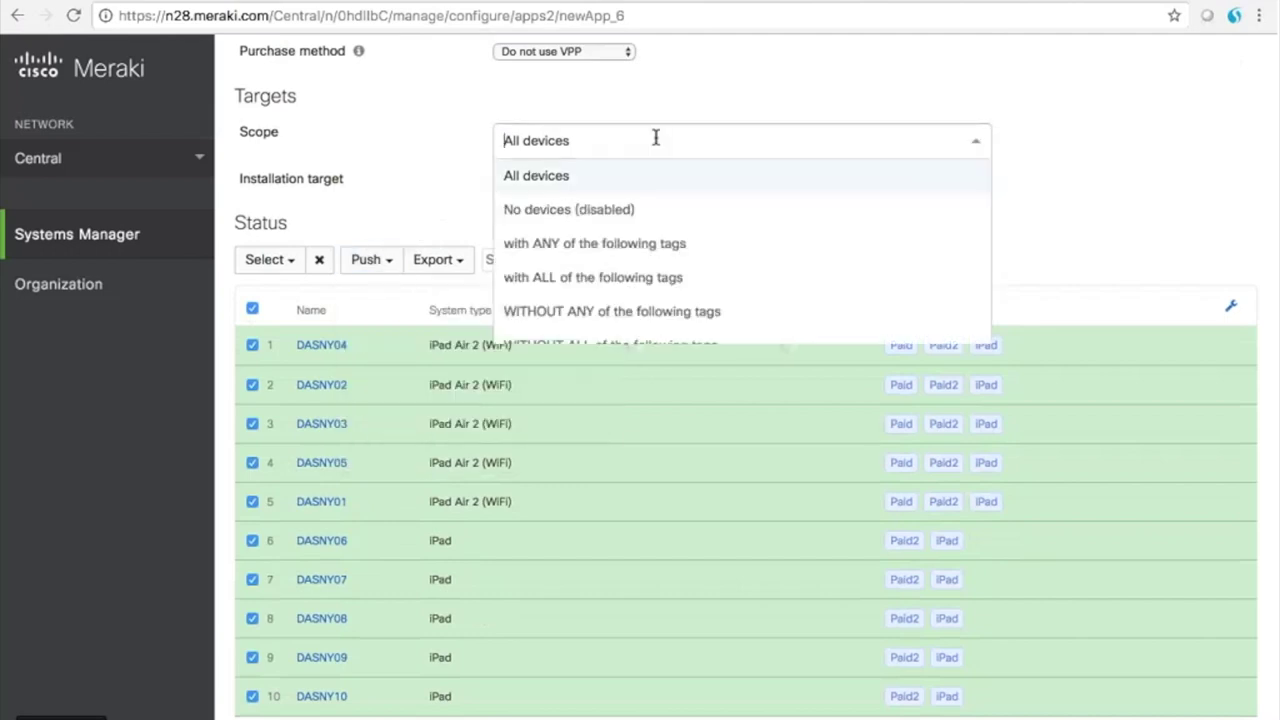
click(632, 187)
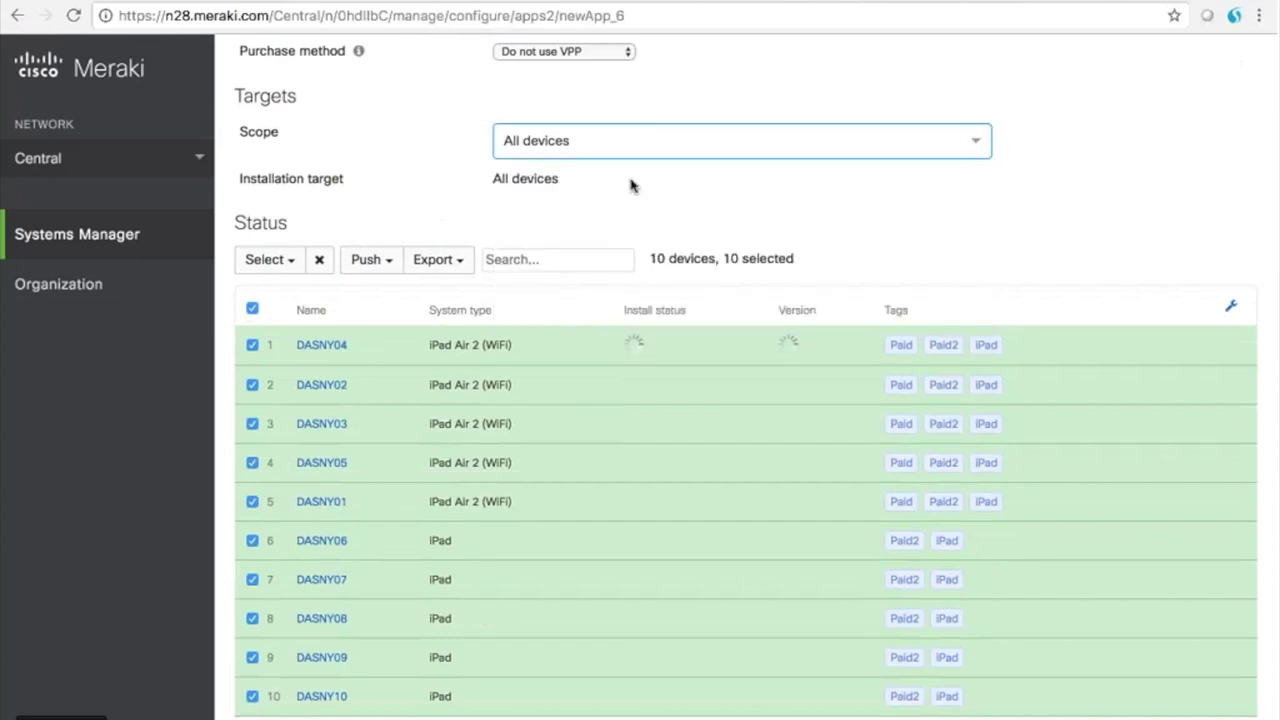
click(614, 141)
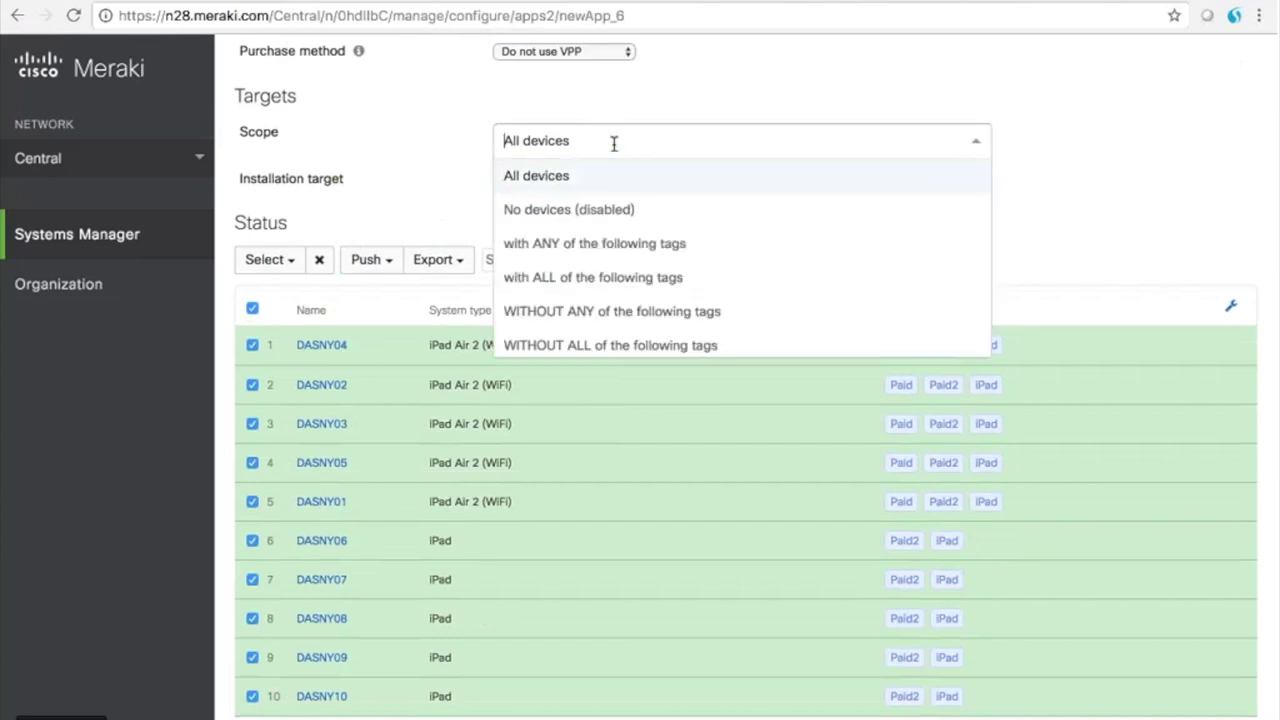
click(588, 250)
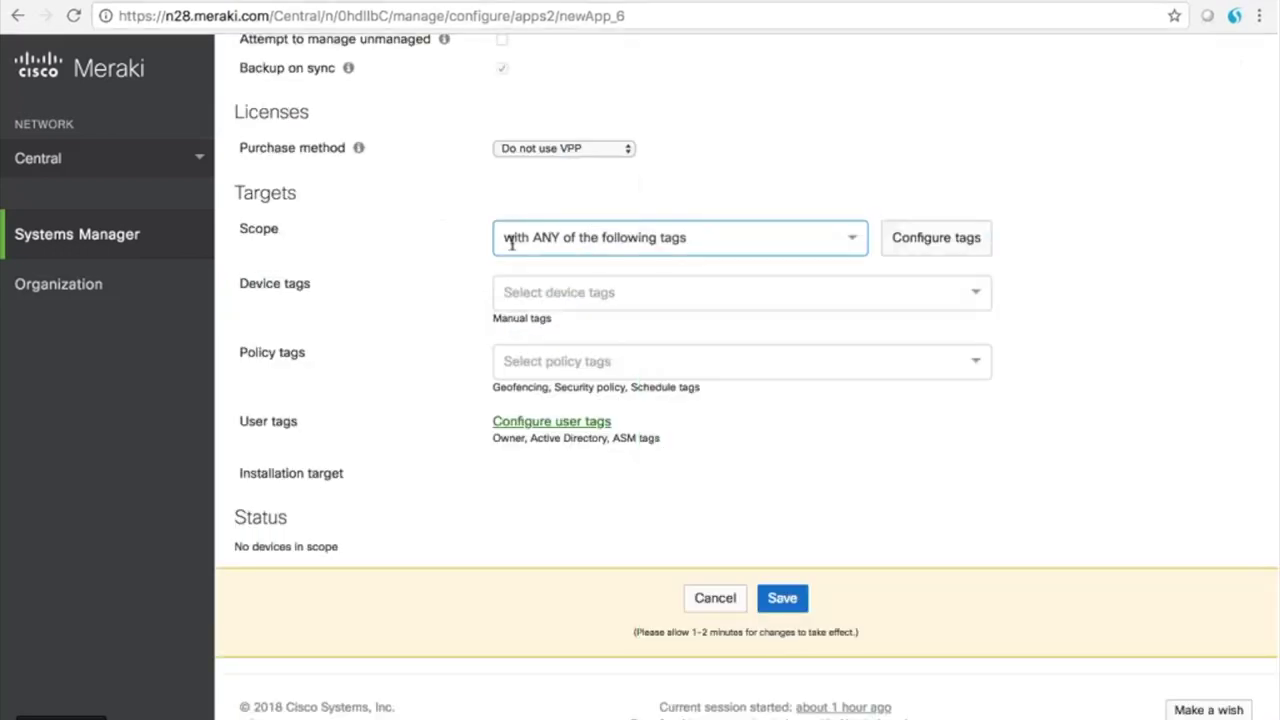
click(573, 292)
click(560, 362)
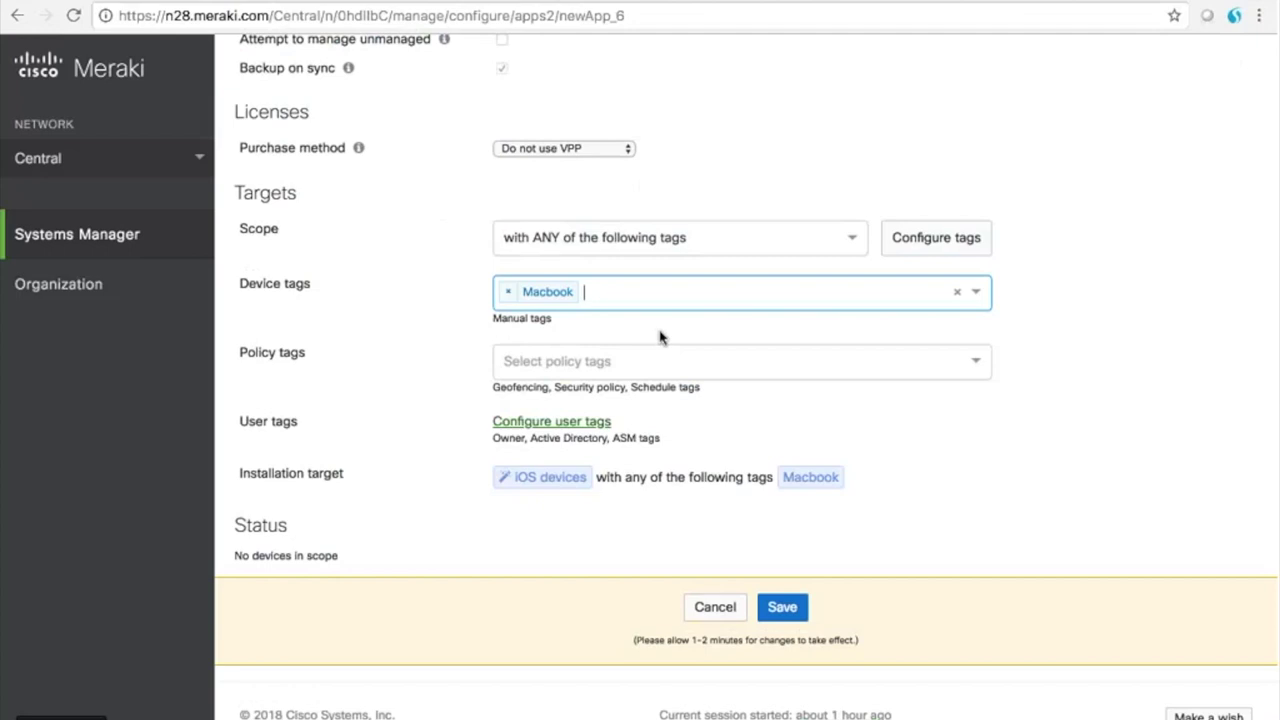
- Leave the Facebook app entry without saving and open the Systems Manager settings profiles list
scroll(660, 337, up, 2)
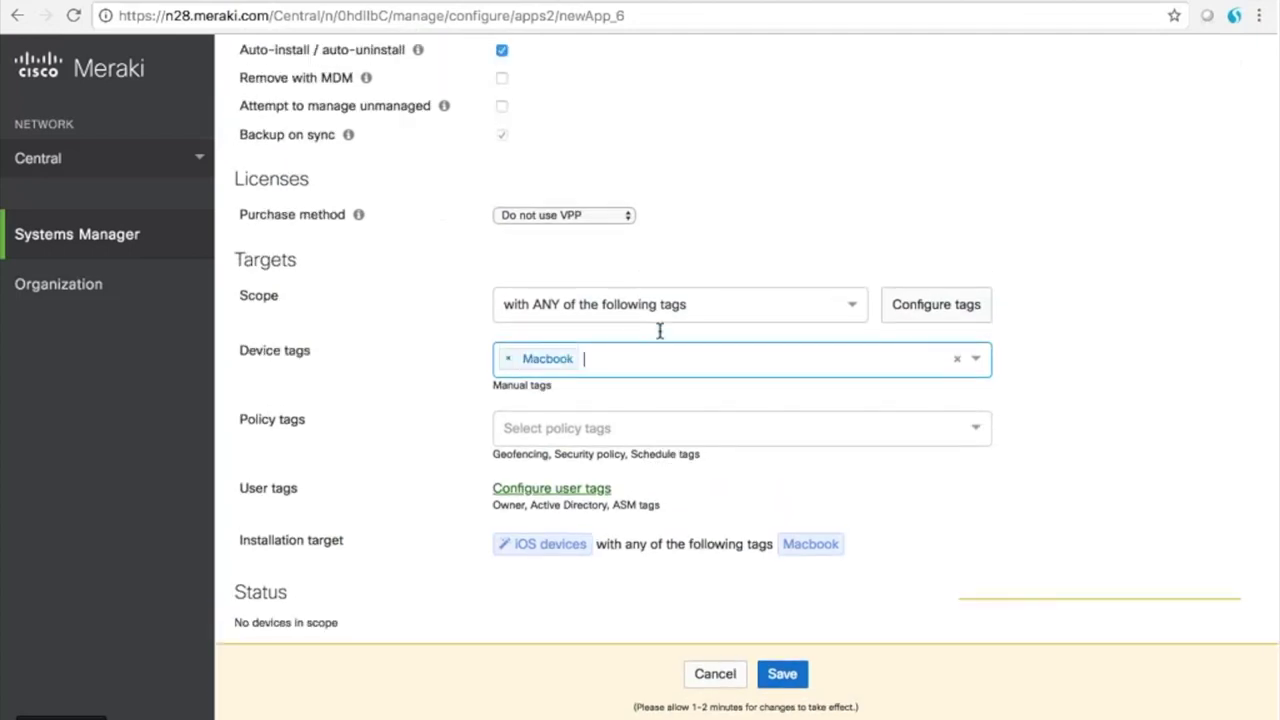
scroll(660, 331, up, 8)
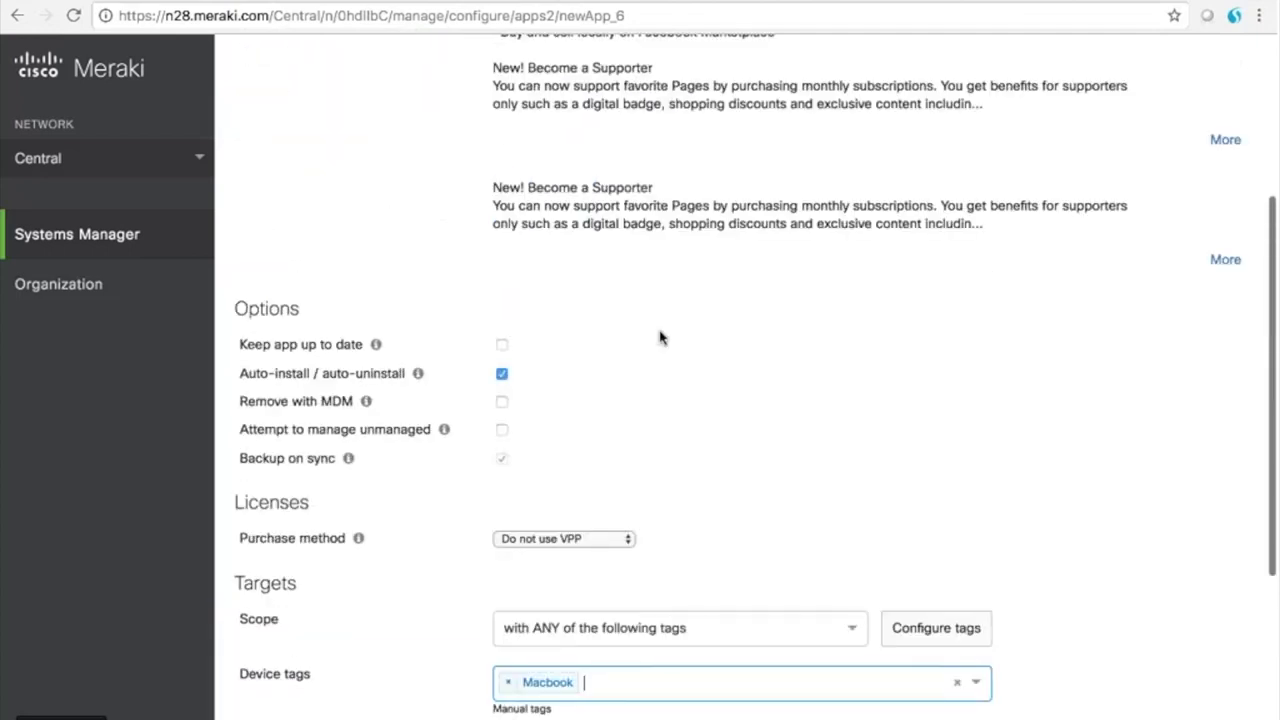
scroll(660, 335, up, 15)
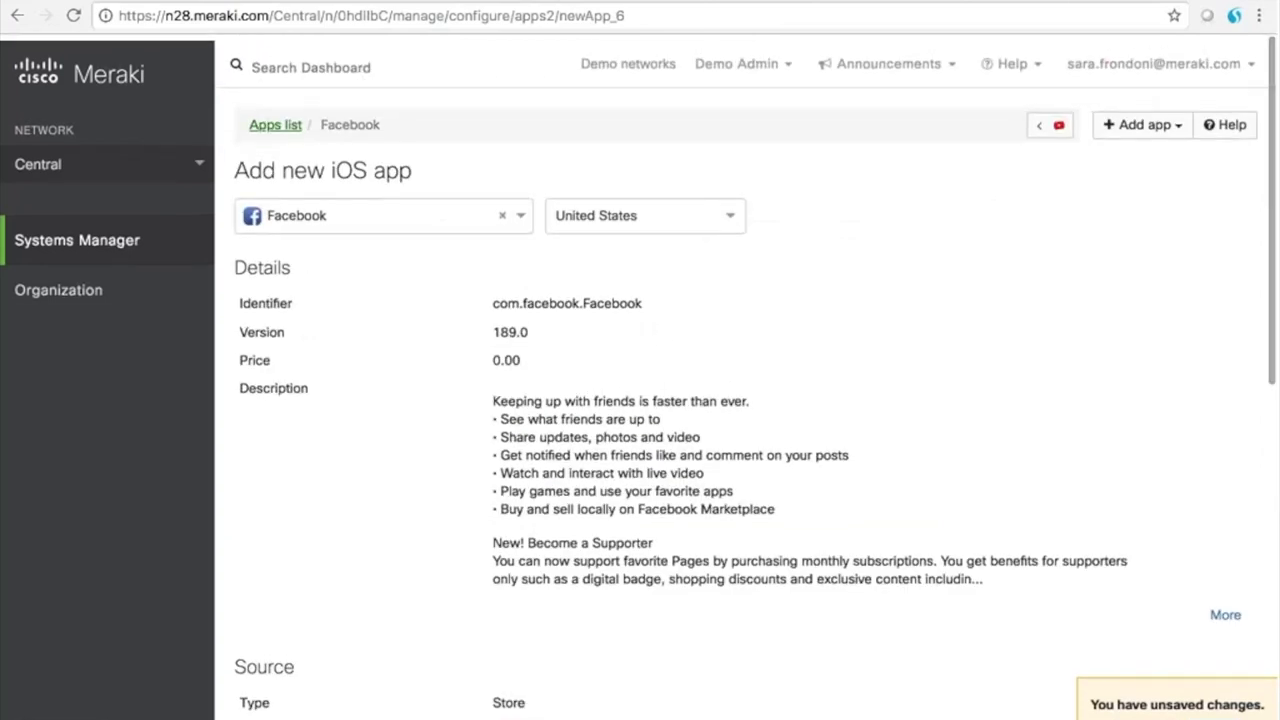
mouse_move(137, 232)
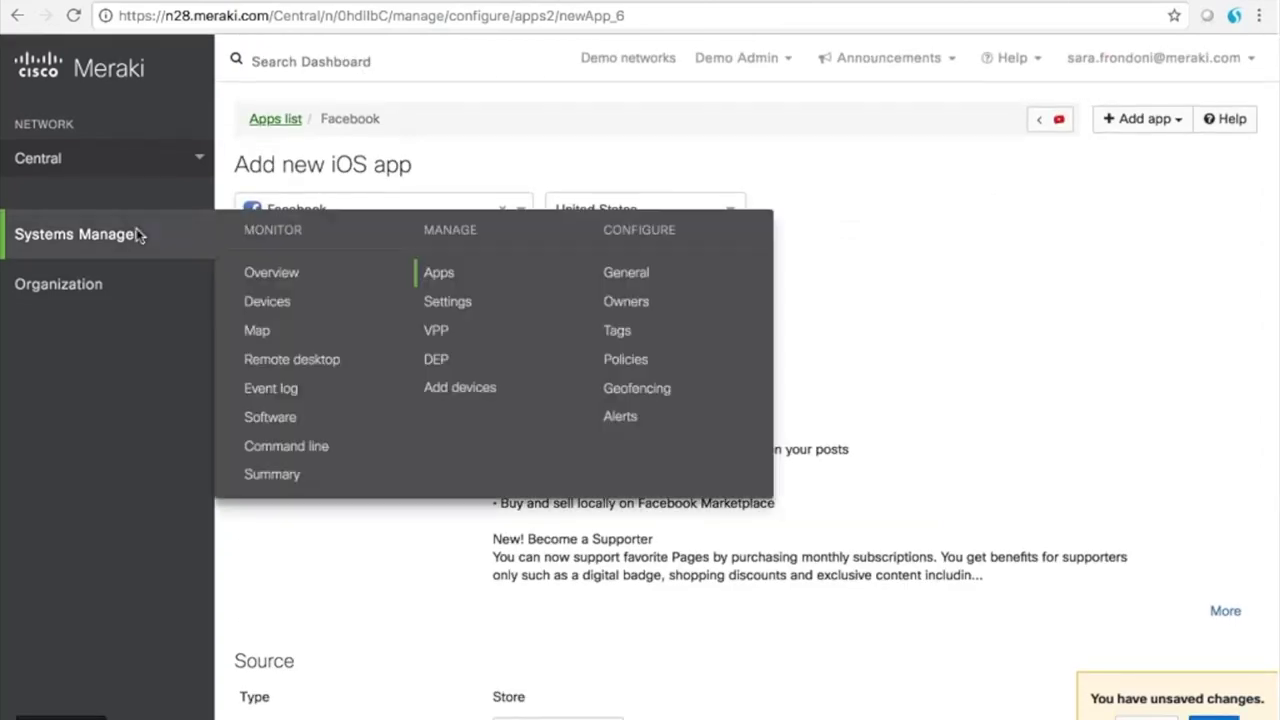
click(459, 310)
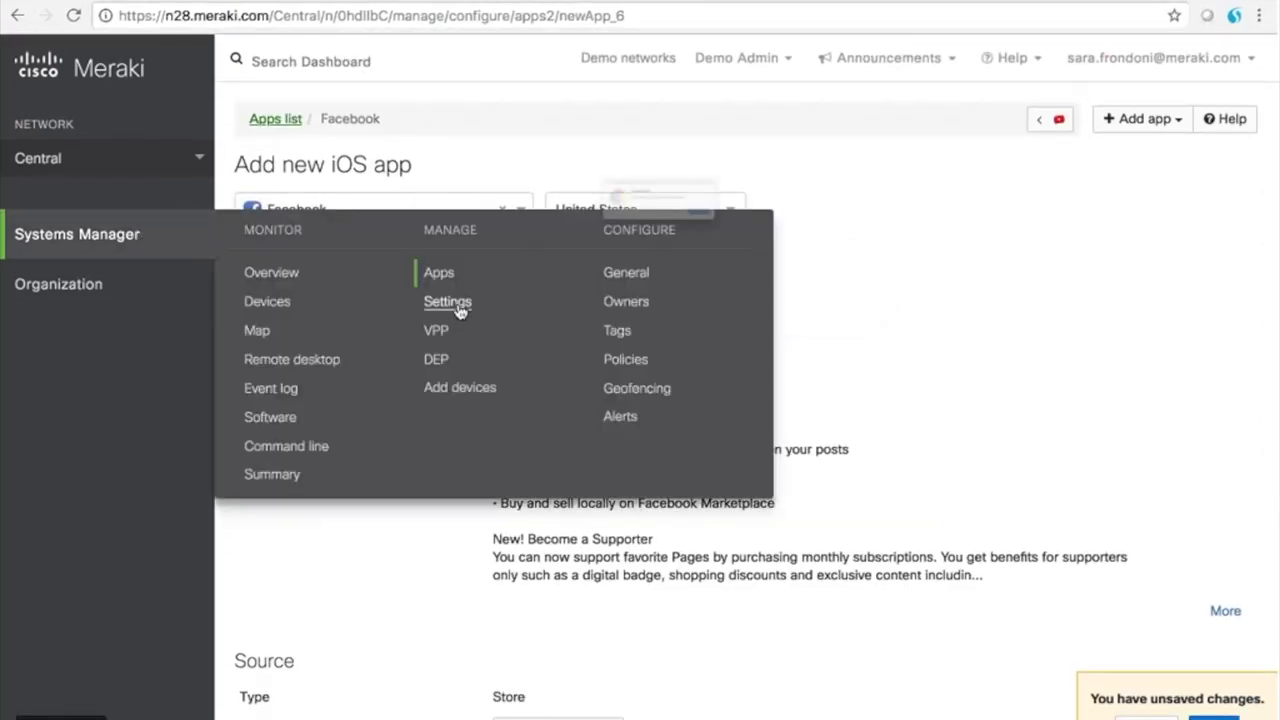
click(815, 247)
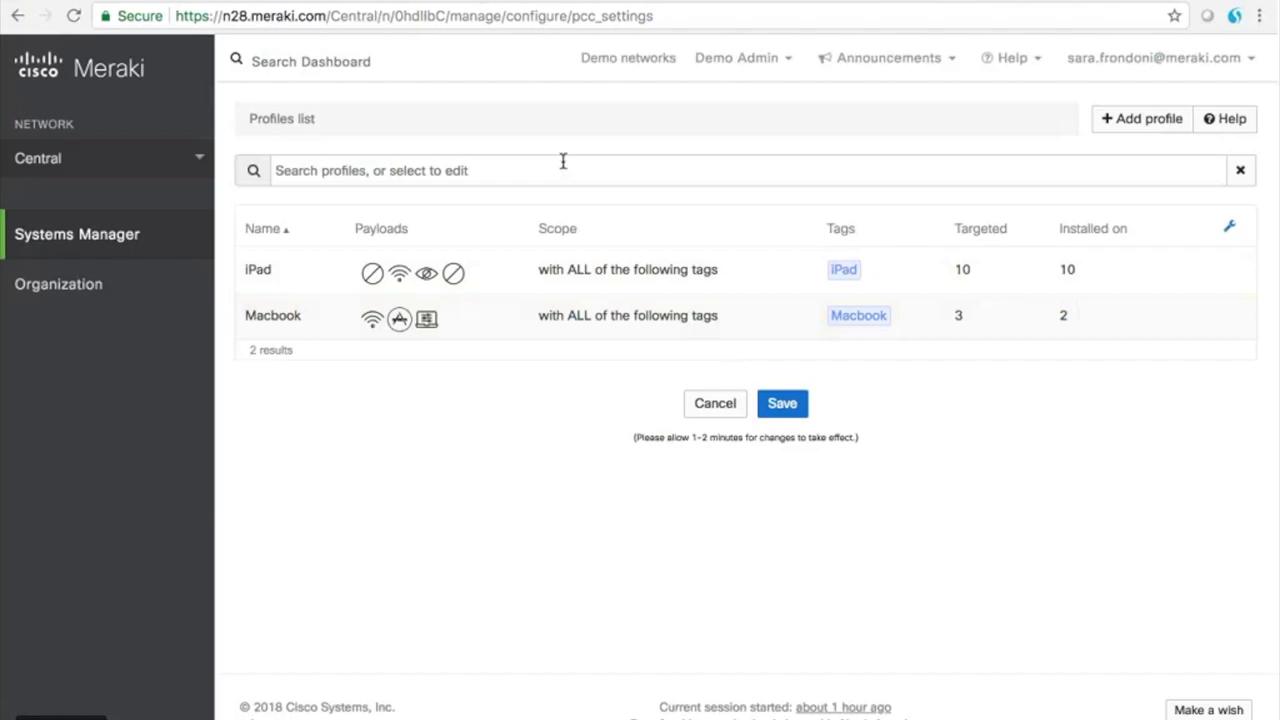
- Start a new profile of type User profile (Apple) and view its target scope choices without choosing another one
click(1123, 118)
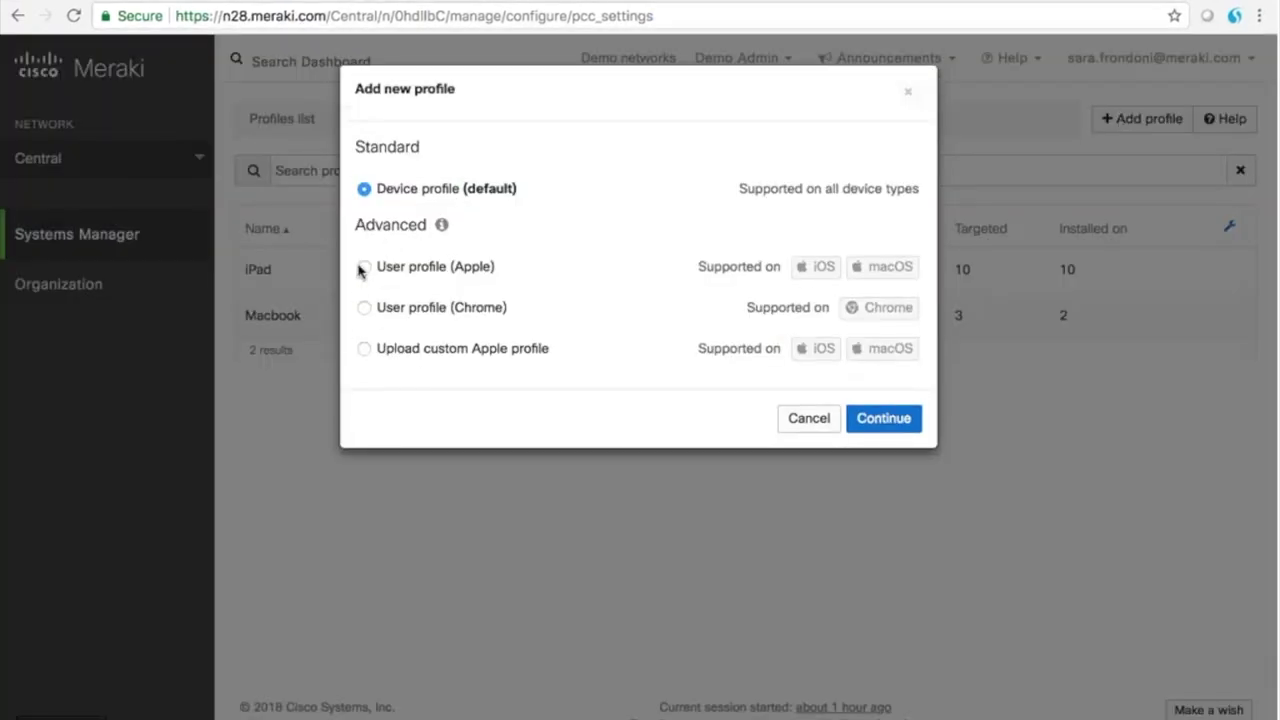
click(363, 267)
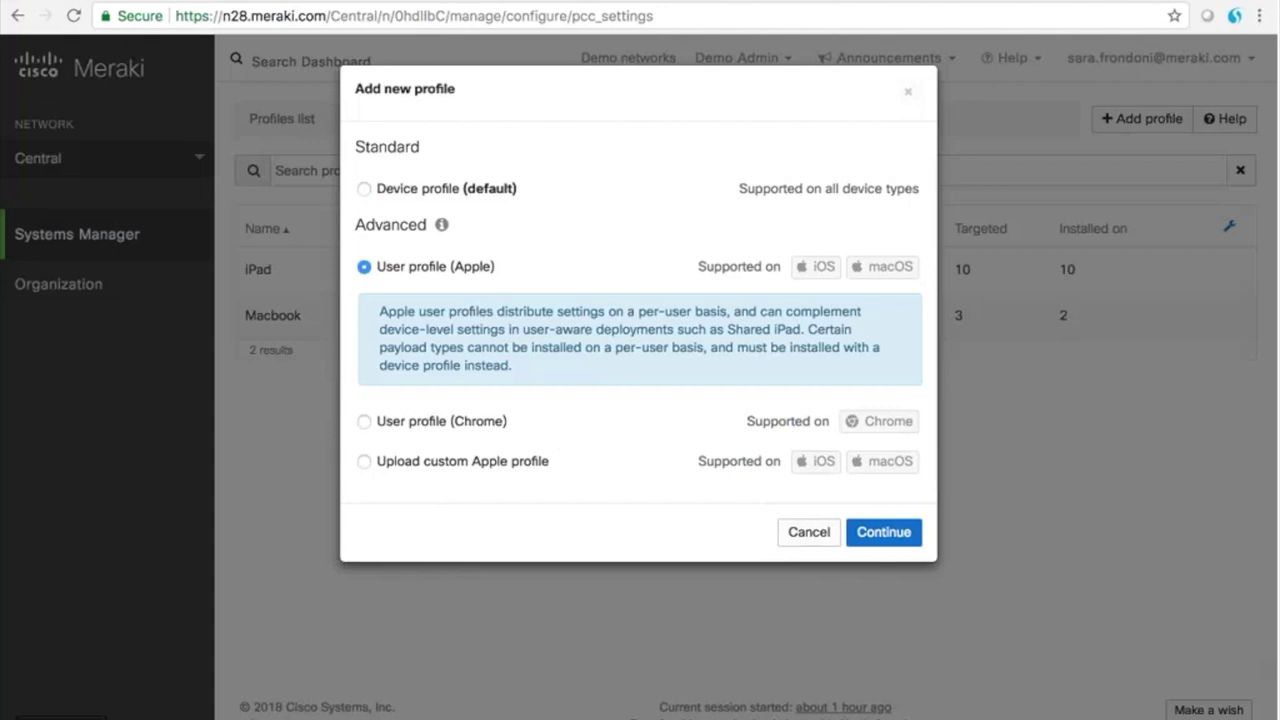
click(888, 535)
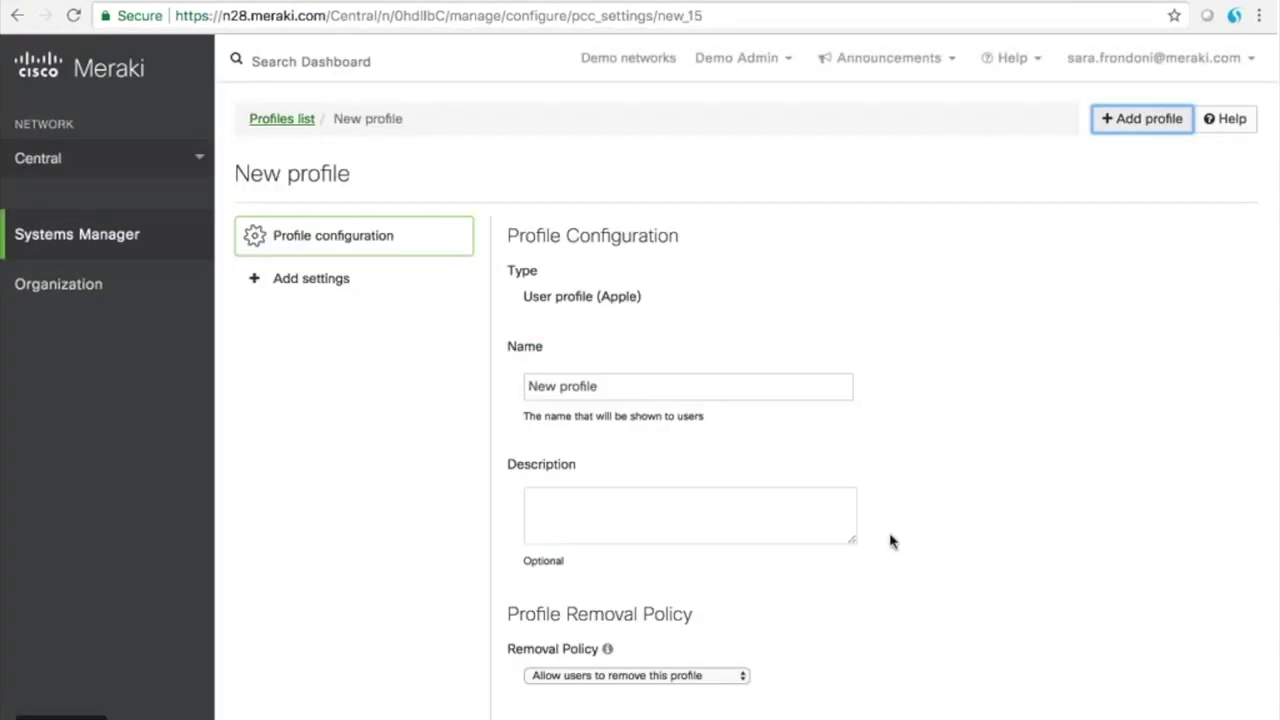
click(596, 386)
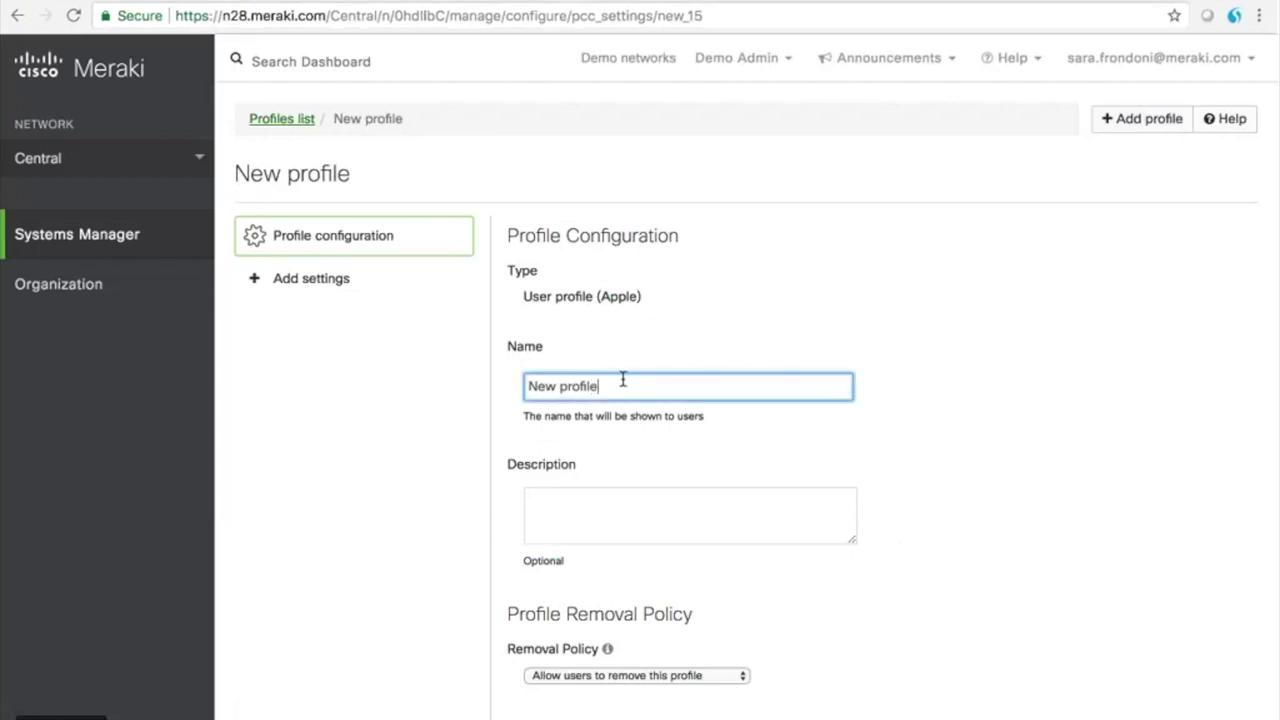
scroll(597, 491, down, 3)
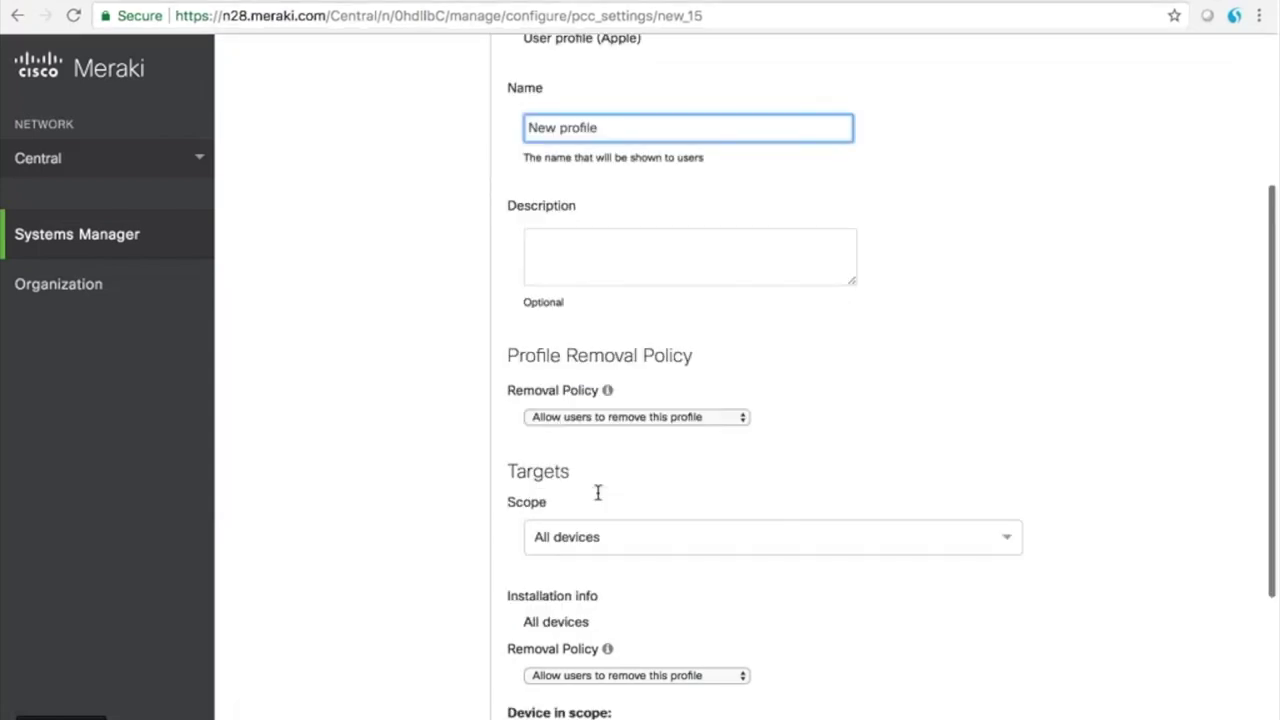
click(589, 389)
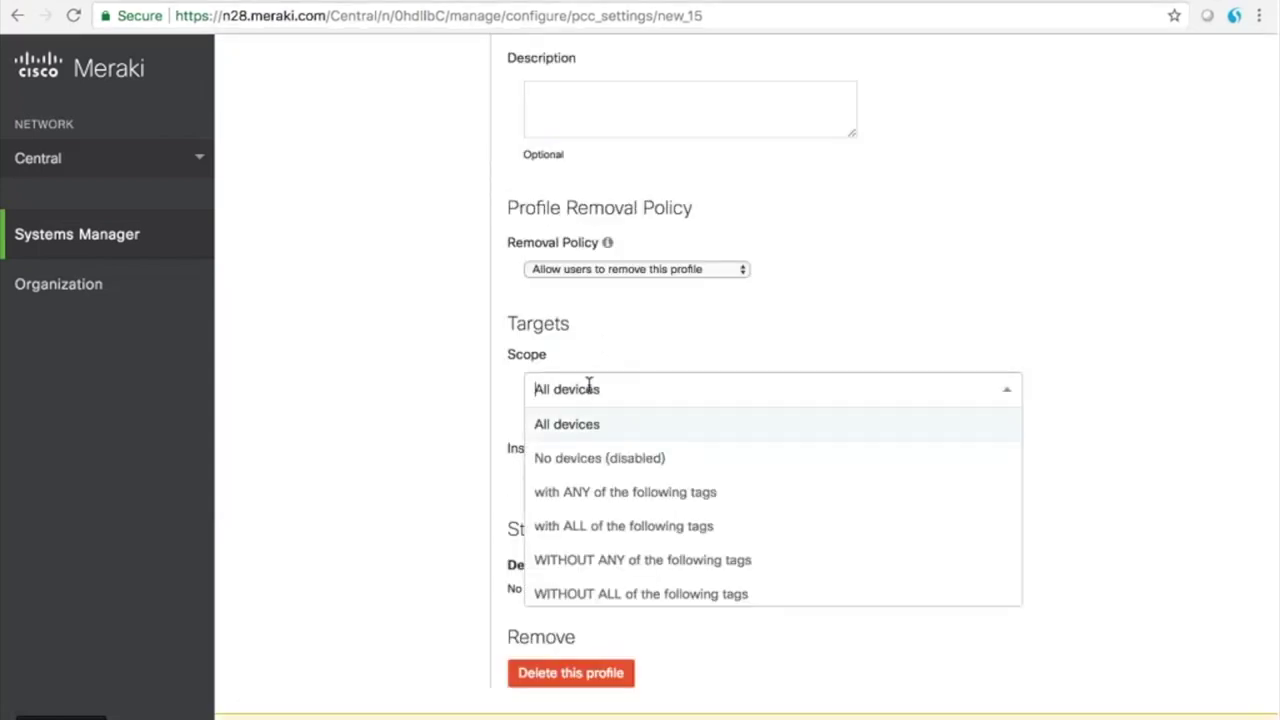
click(785, 270)
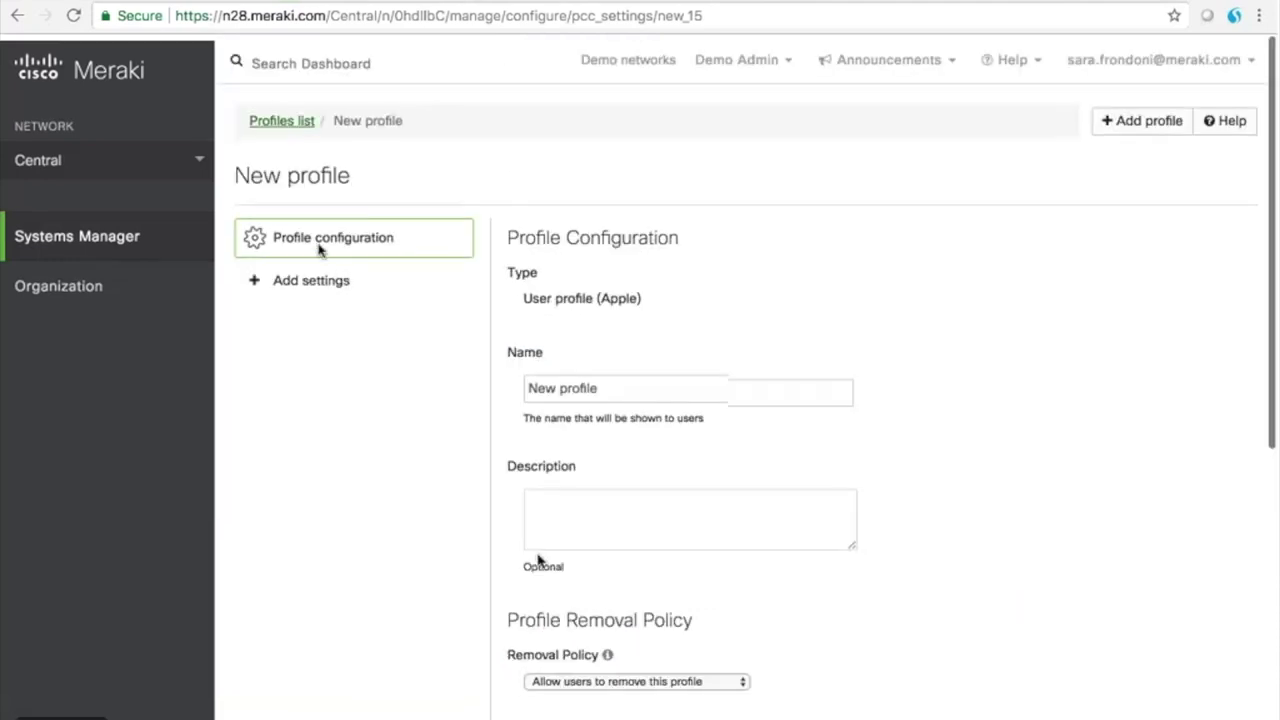
- Look through the available settings payloads and add the Restrictions payload to the new profile
click(305, 278)
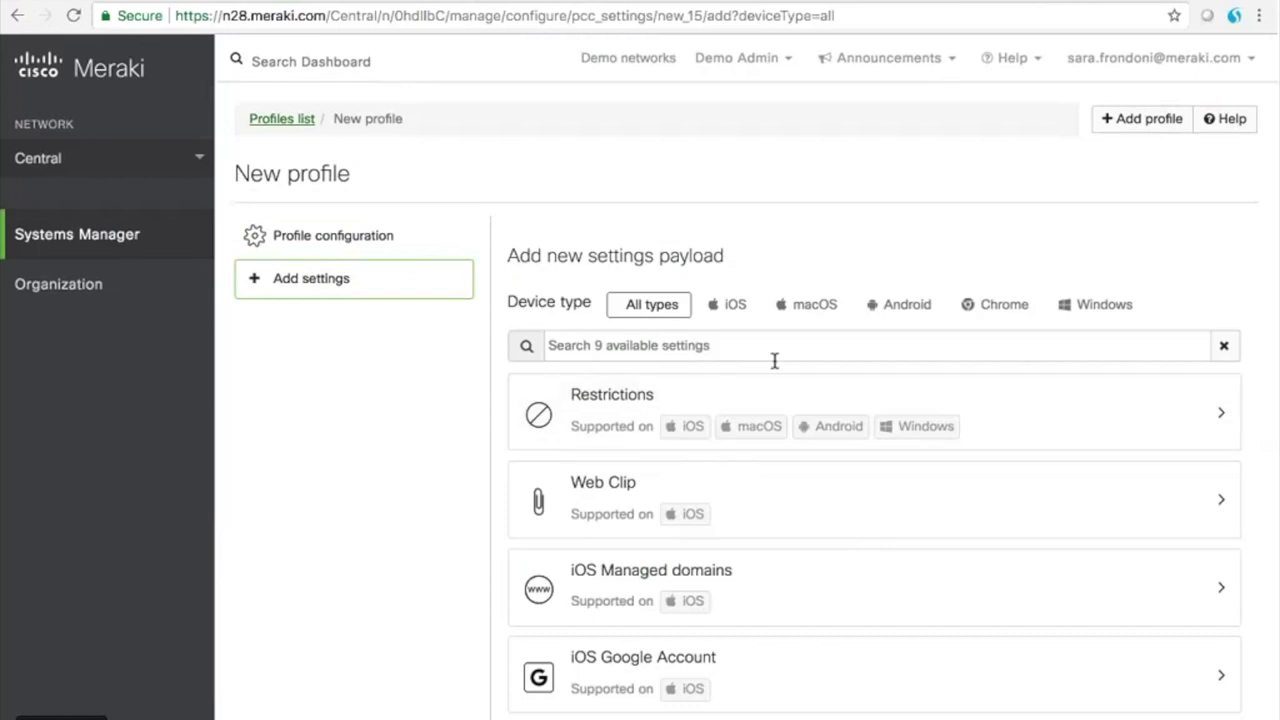
scroll(774, 360, down, 2)
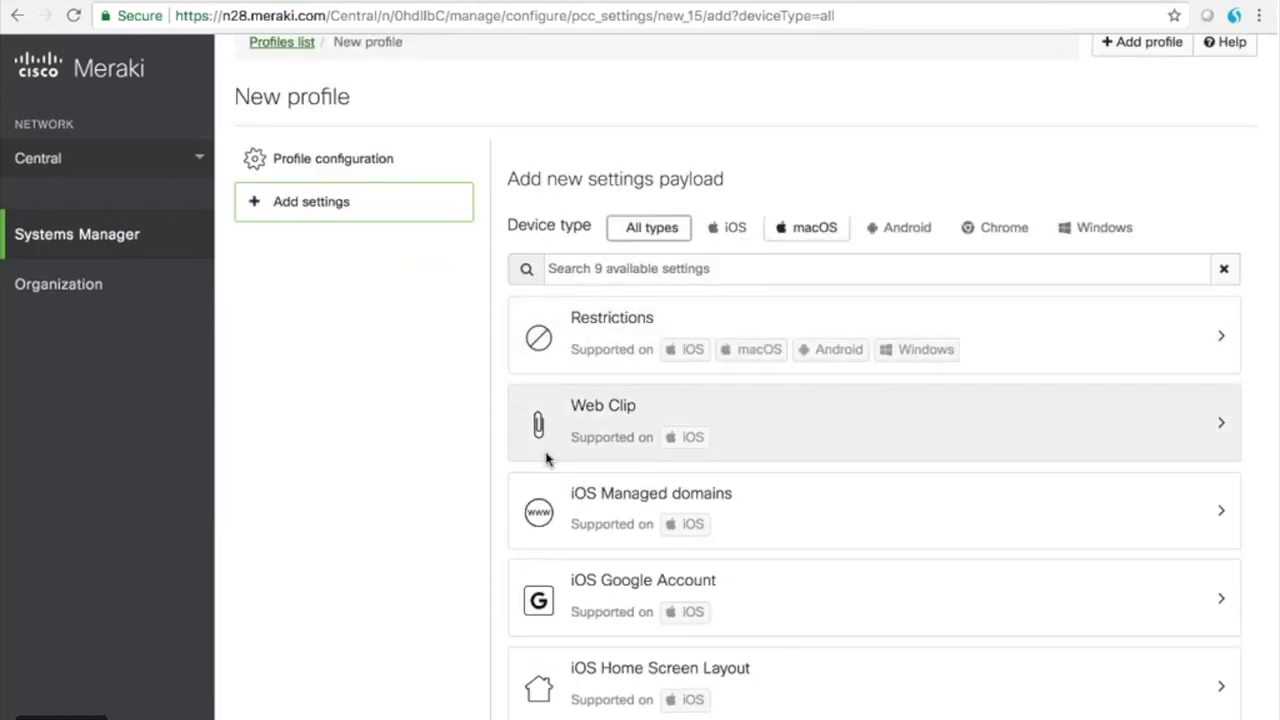
scroll(566, 594, down, 5)
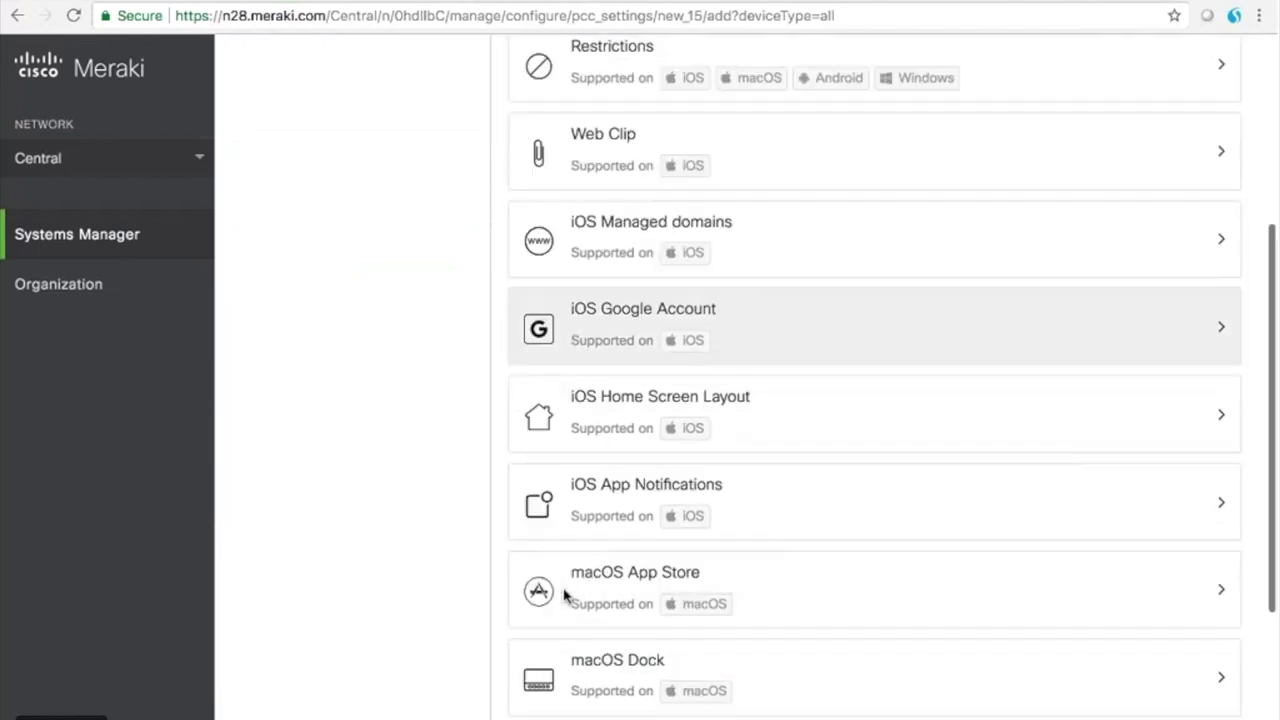
scroll(566, 594, up, 6)
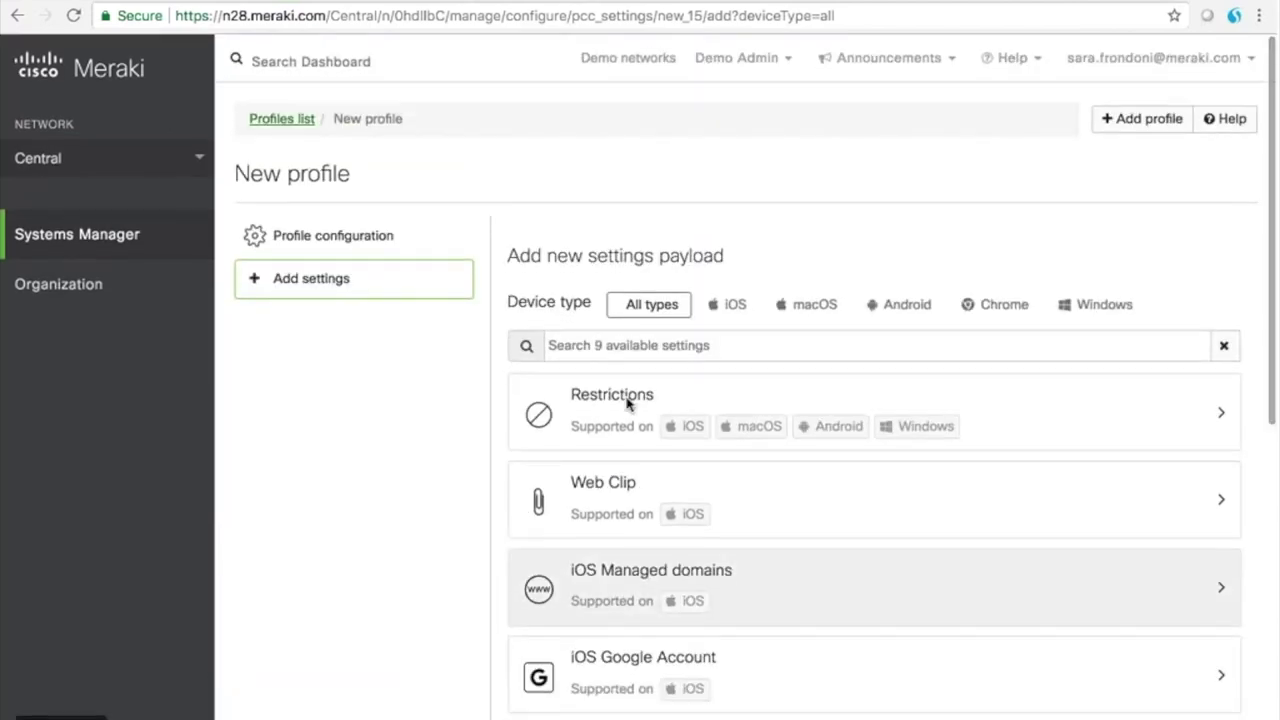
click(586, 407)
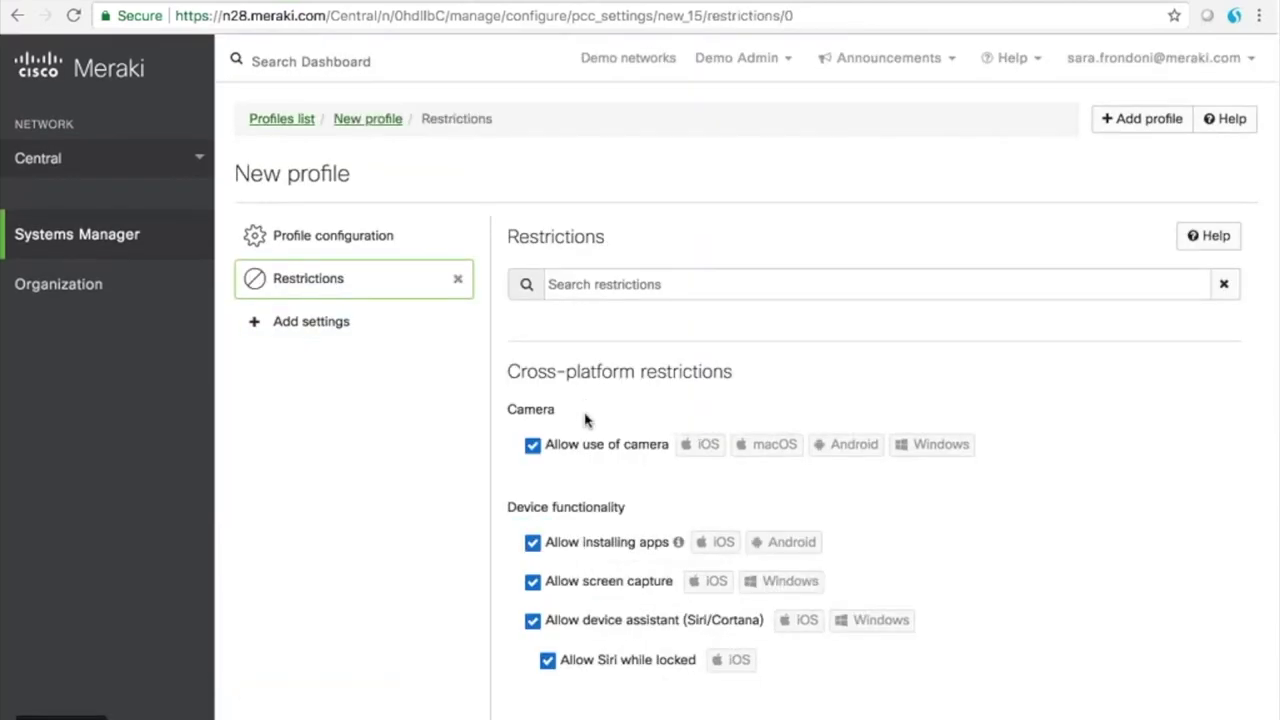
- Disallow use of the camera and FaceTime in the new profile's restrictions
scroll(585, 485, down, 2)
click(533, 276)
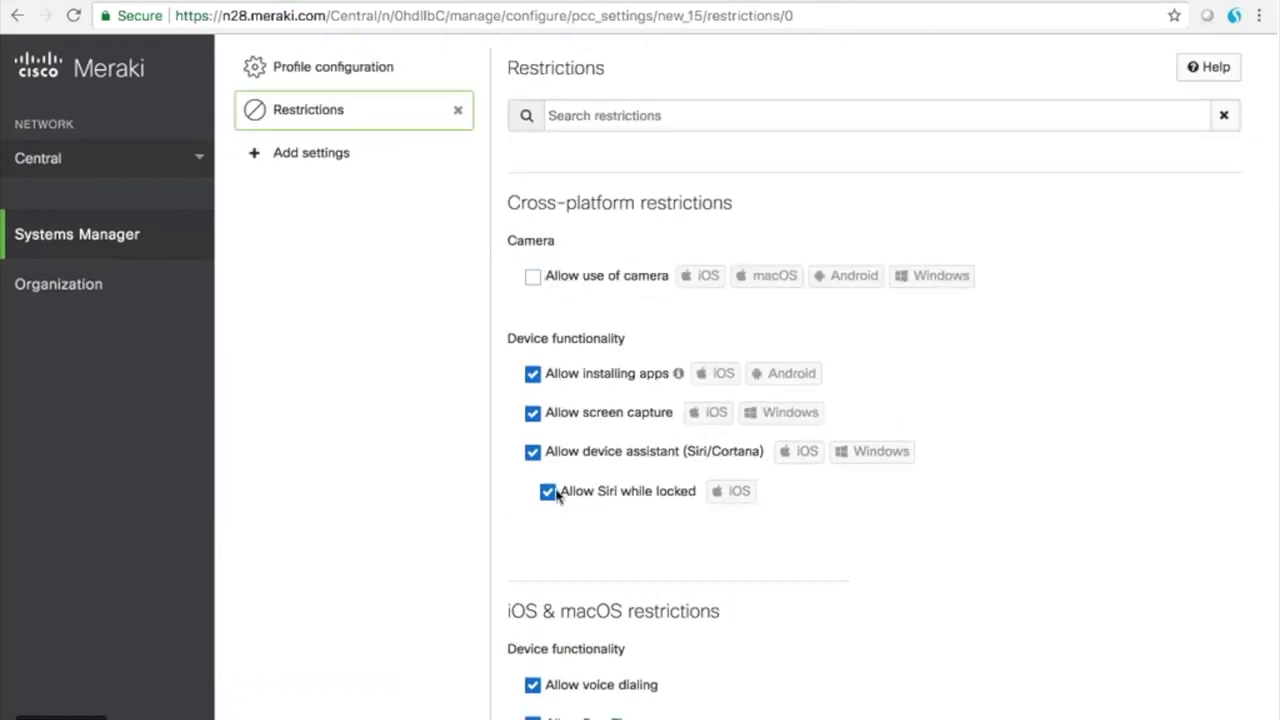
scroll(557, 495, down, 1)
scroll(531, 411, down, 3)
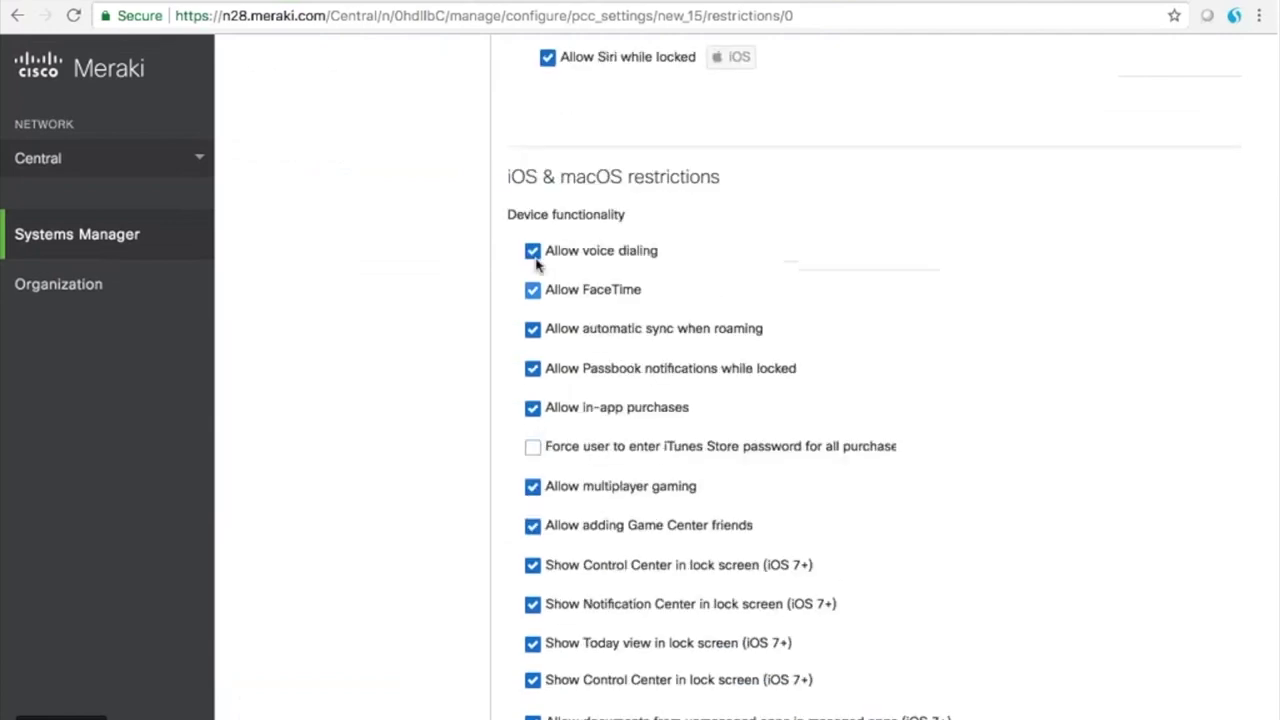
click(532, 291)
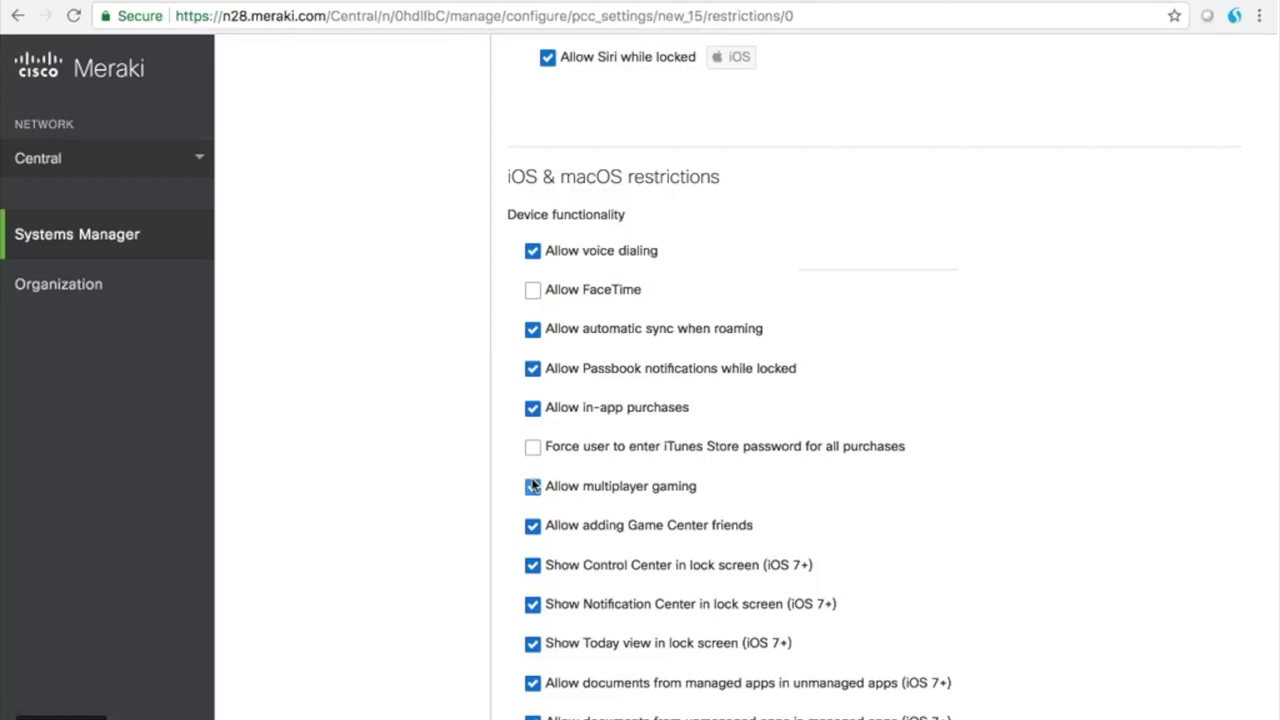
- Allow use of the camera and FaceTime again in the new profile's restrictions
scroll(563, 331, up, 10)
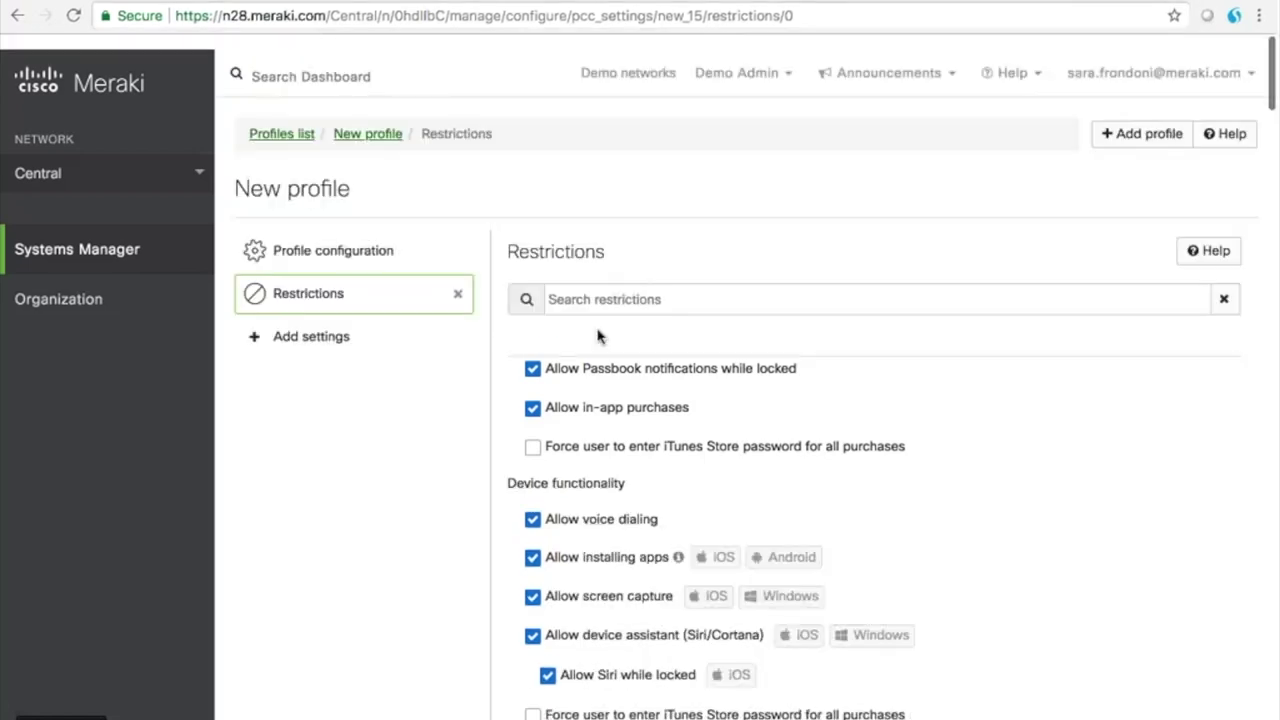
scroll(598, 336, up, 5)
scroll(598, 336, down, 4)
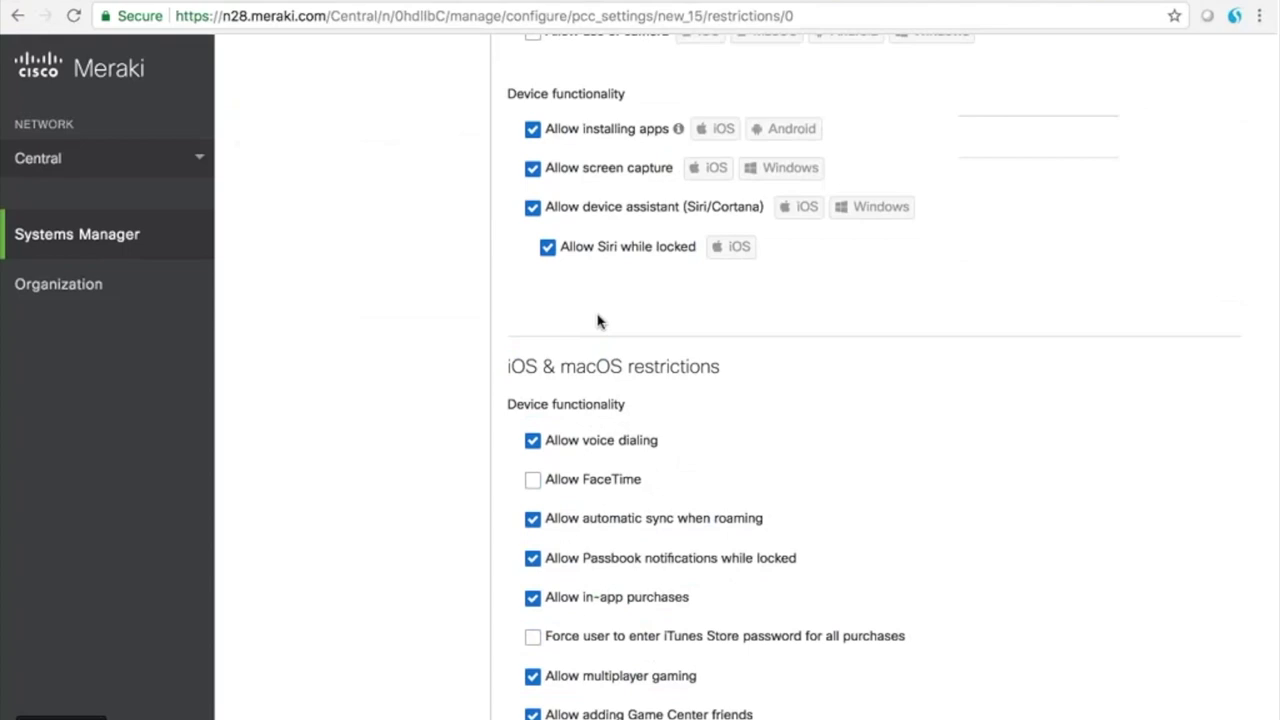
scroll(598, 320, down, 1)
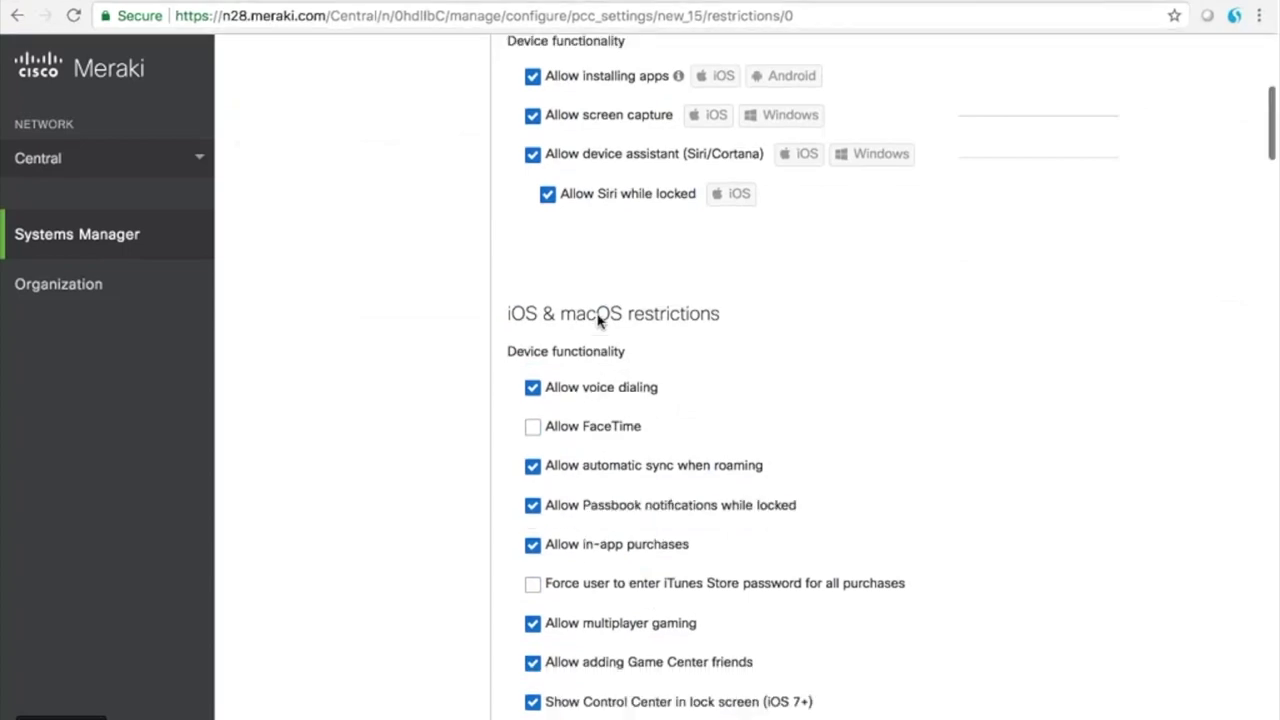
scroll(598, 318, down, 2)
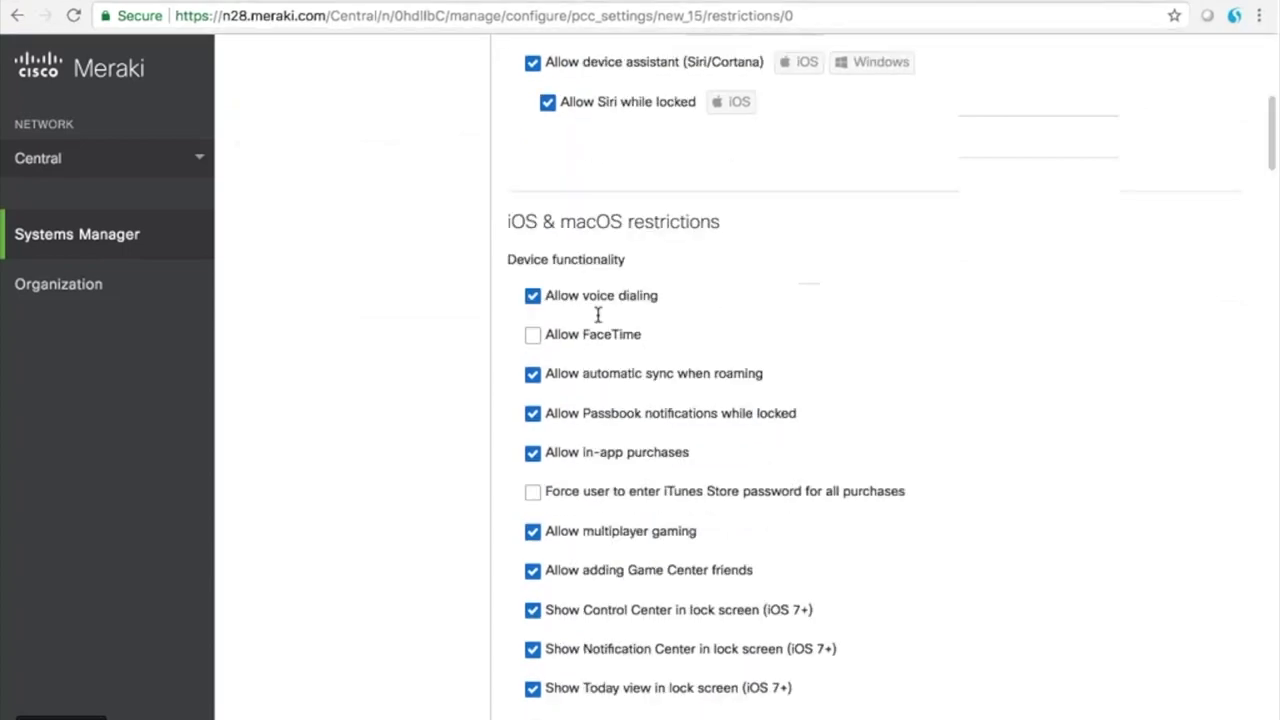
scroll(598, 315, up, 10)
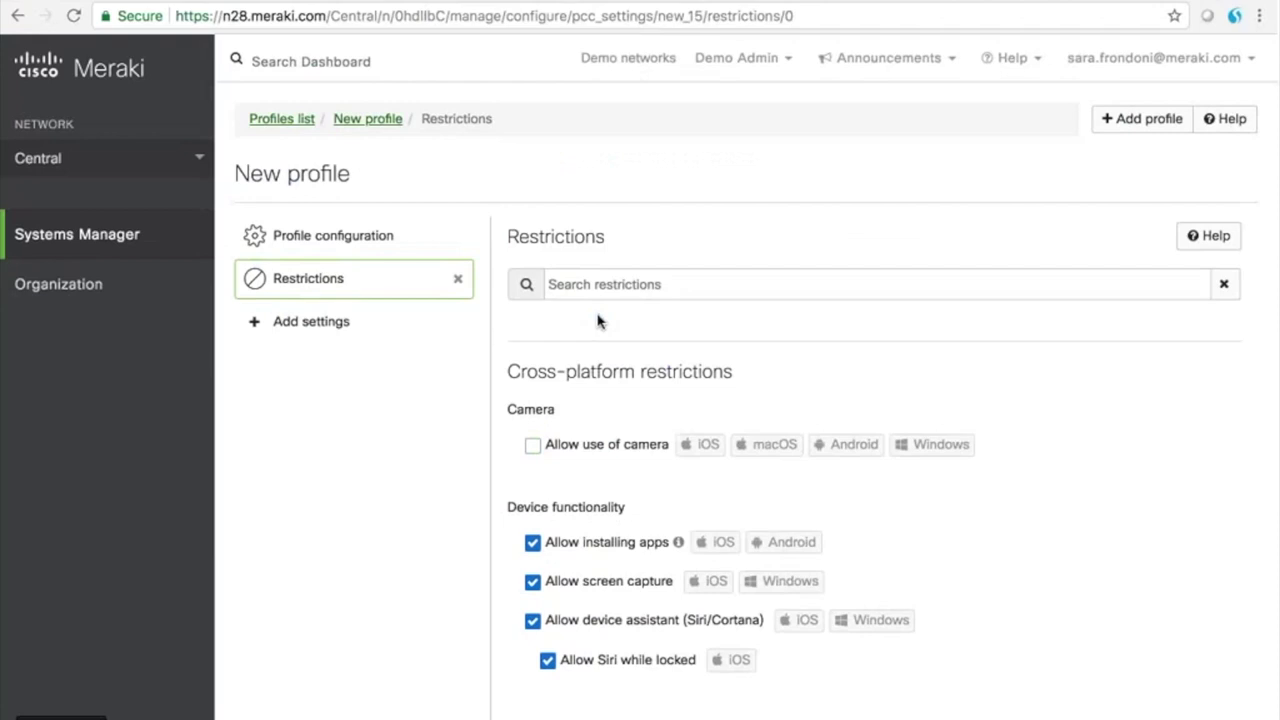
click(606, 444)
scroll(618, 531, down, 5)
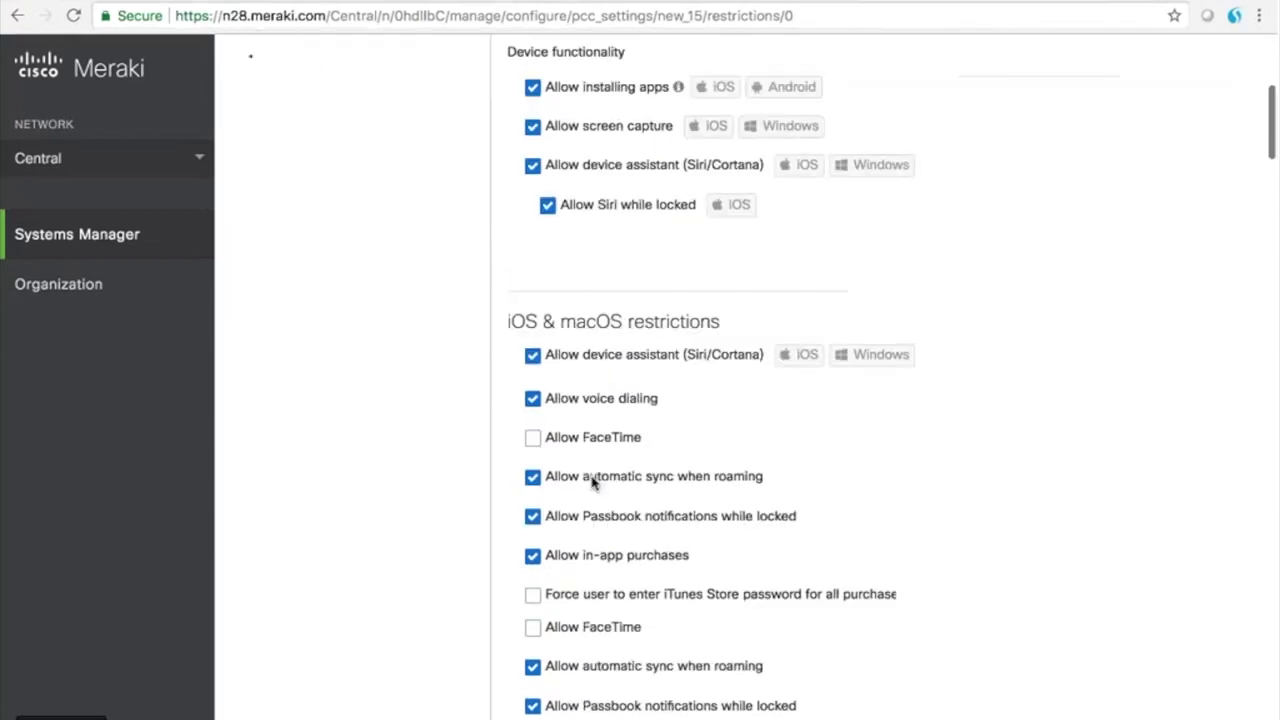
click(537, 435)
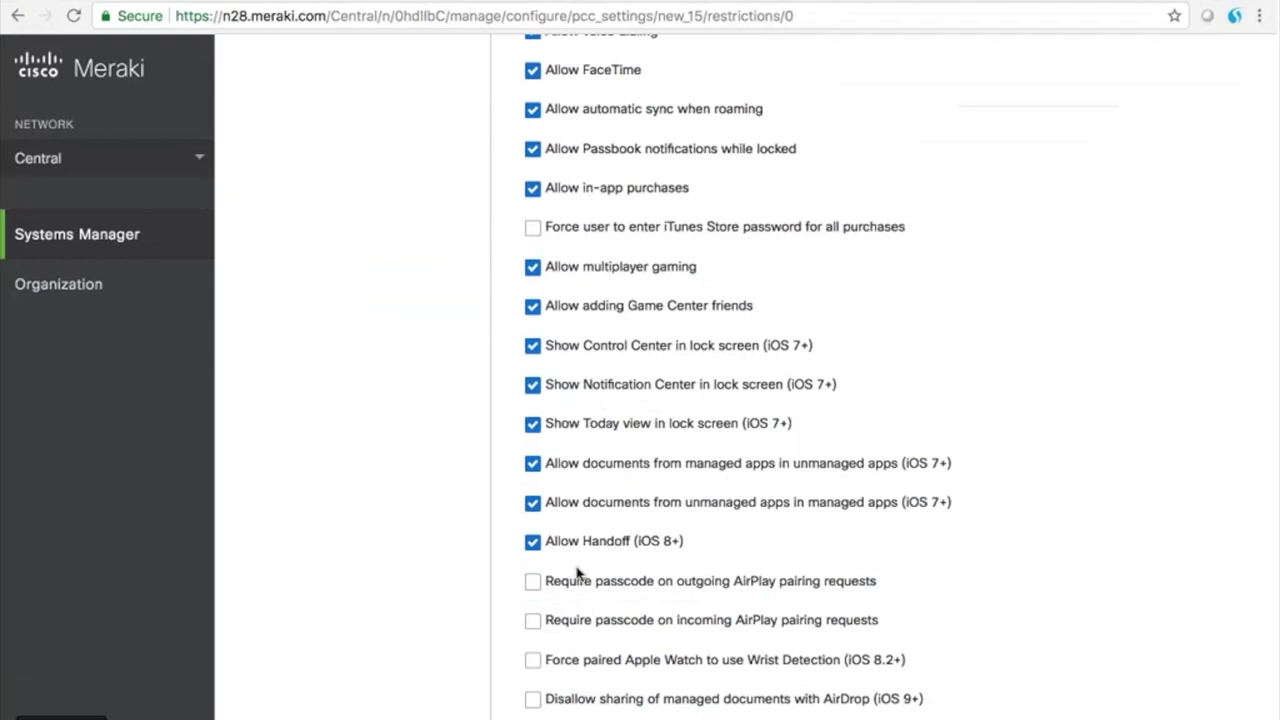
- Disallow in-app purchases in the iOS & macOS restrictions of the new profile
click(532, 189)
scroll(757, 336, down, 2)
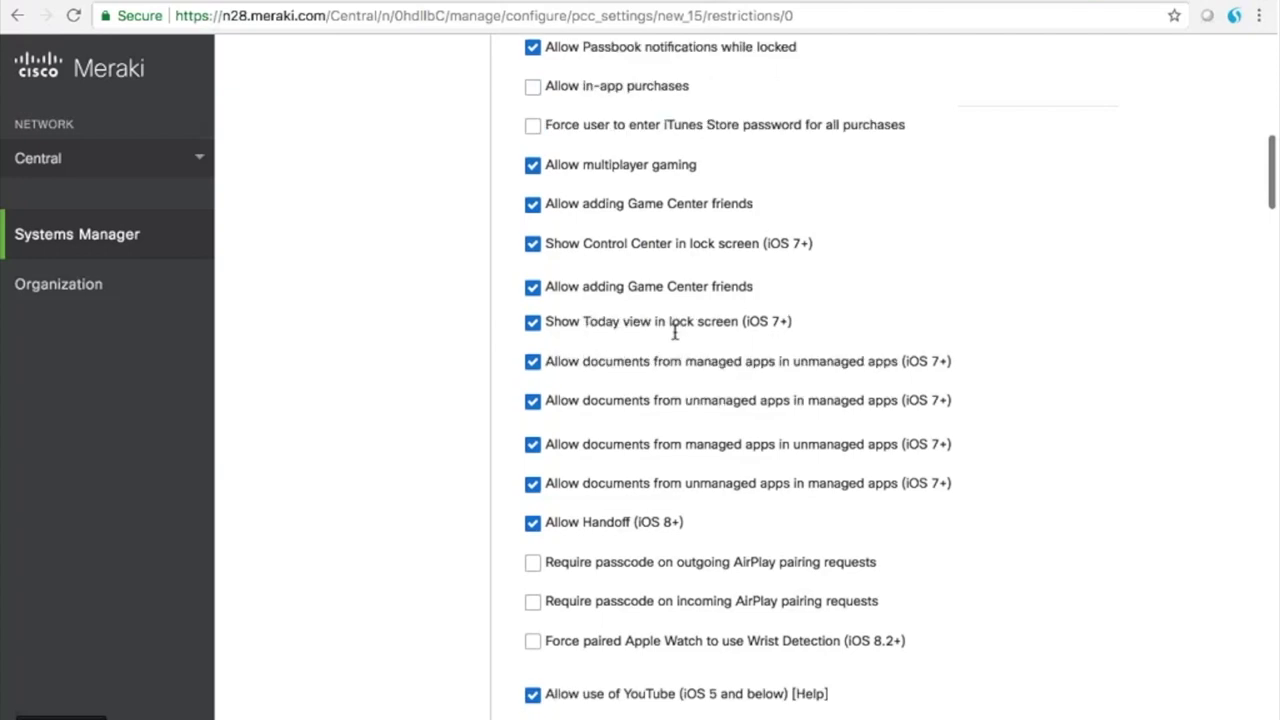
scroll(675, 335, down, 5)
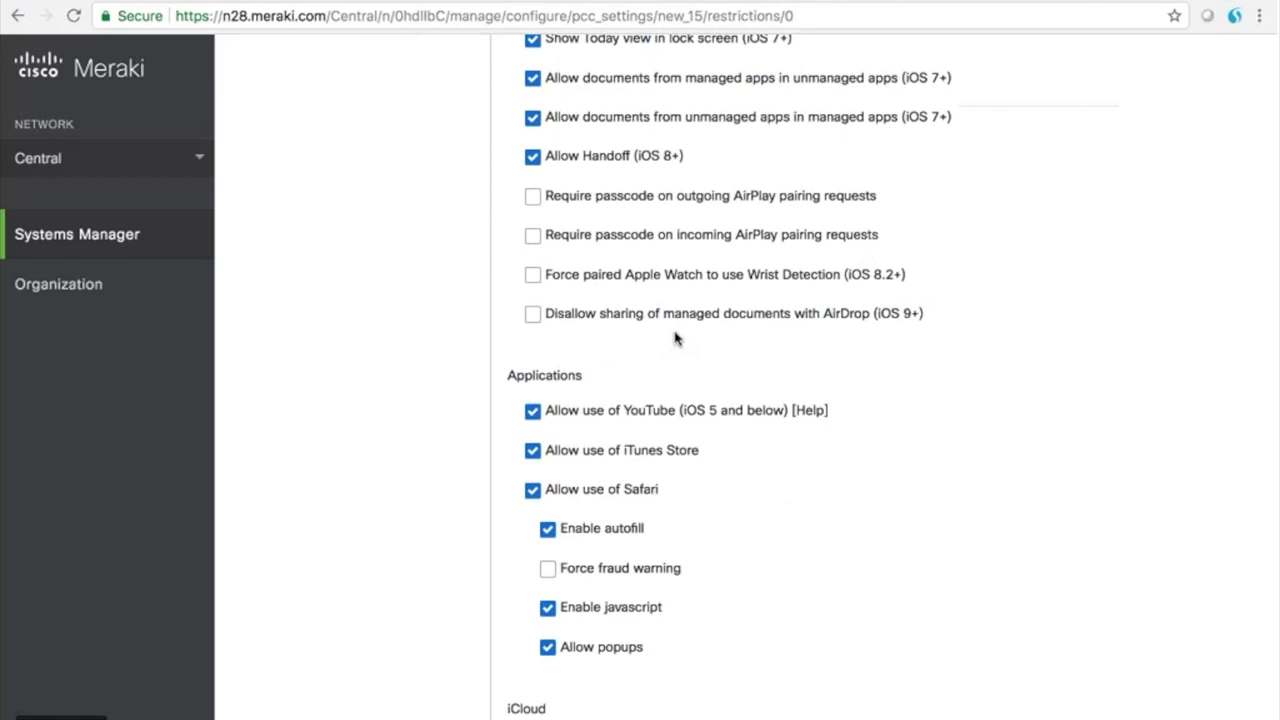
scroll(675, 338, up, 5)
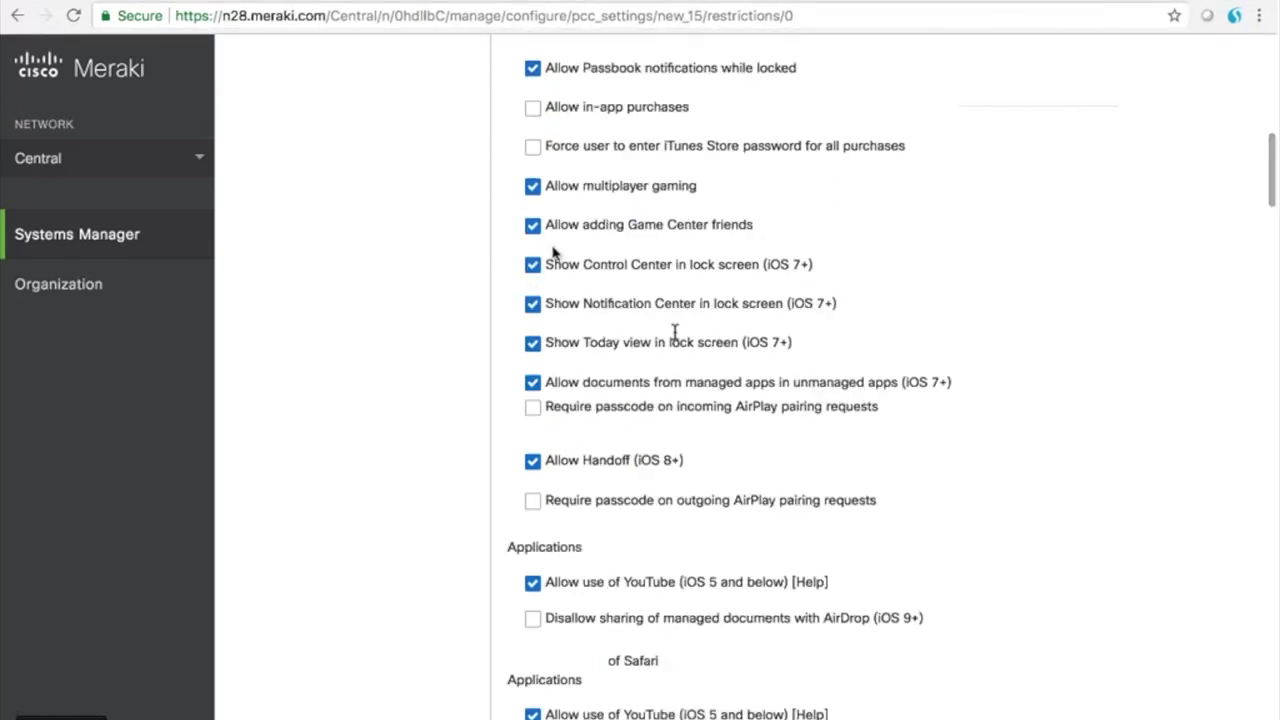
click(533, 110)
- Look over the application, iCloud, and security and privacy restrictions available for iOS and macOS
scroll(538, 444, down, 4)
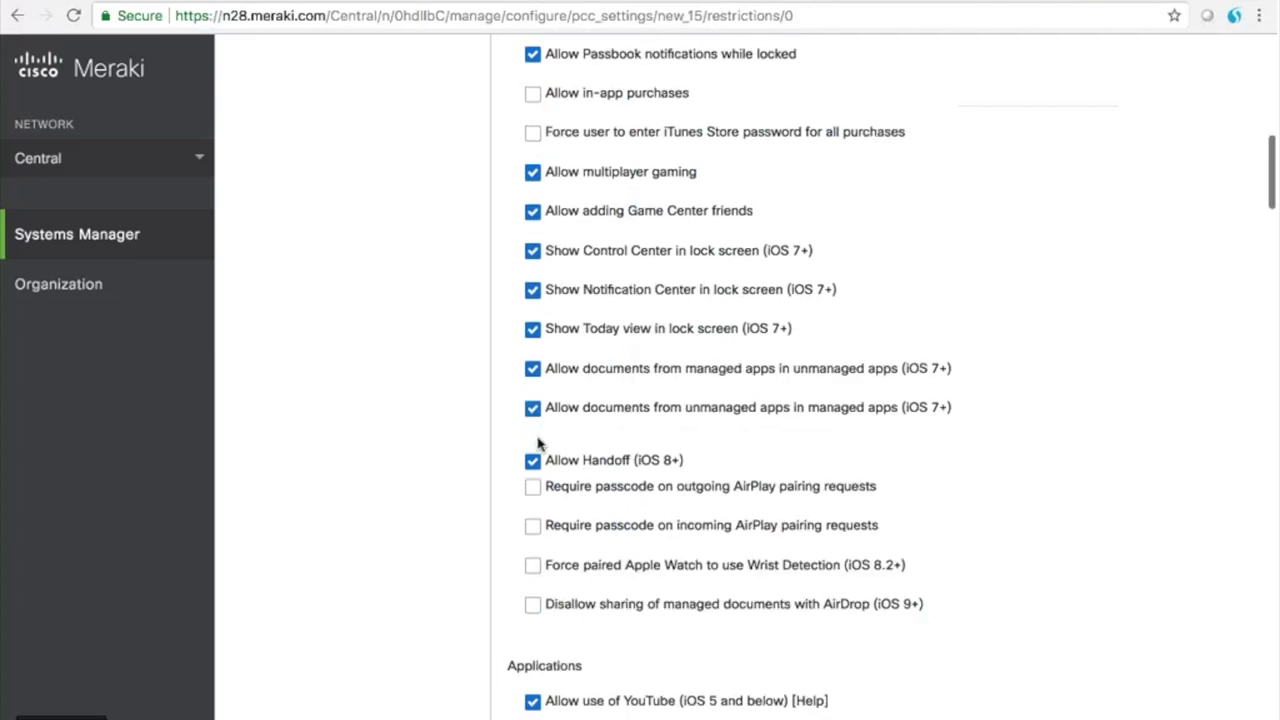
scroll(538, 444, down, 15)
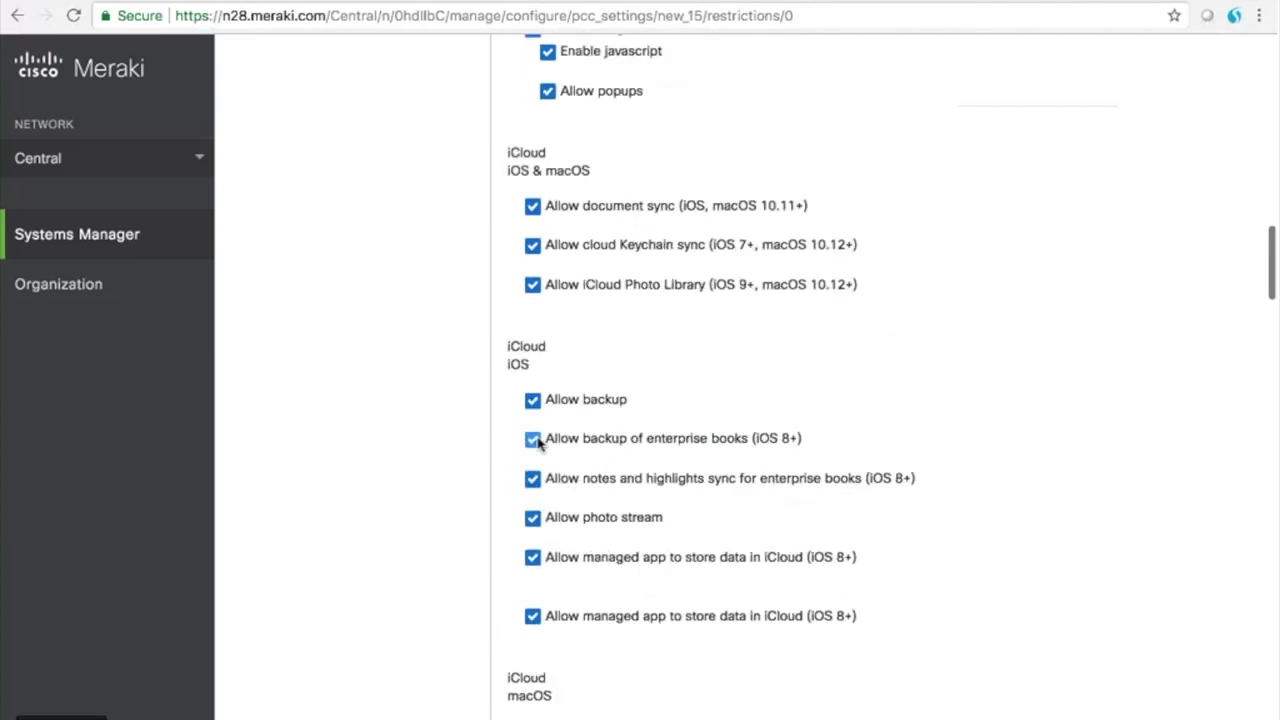
scroll(538, 444, down, 1)
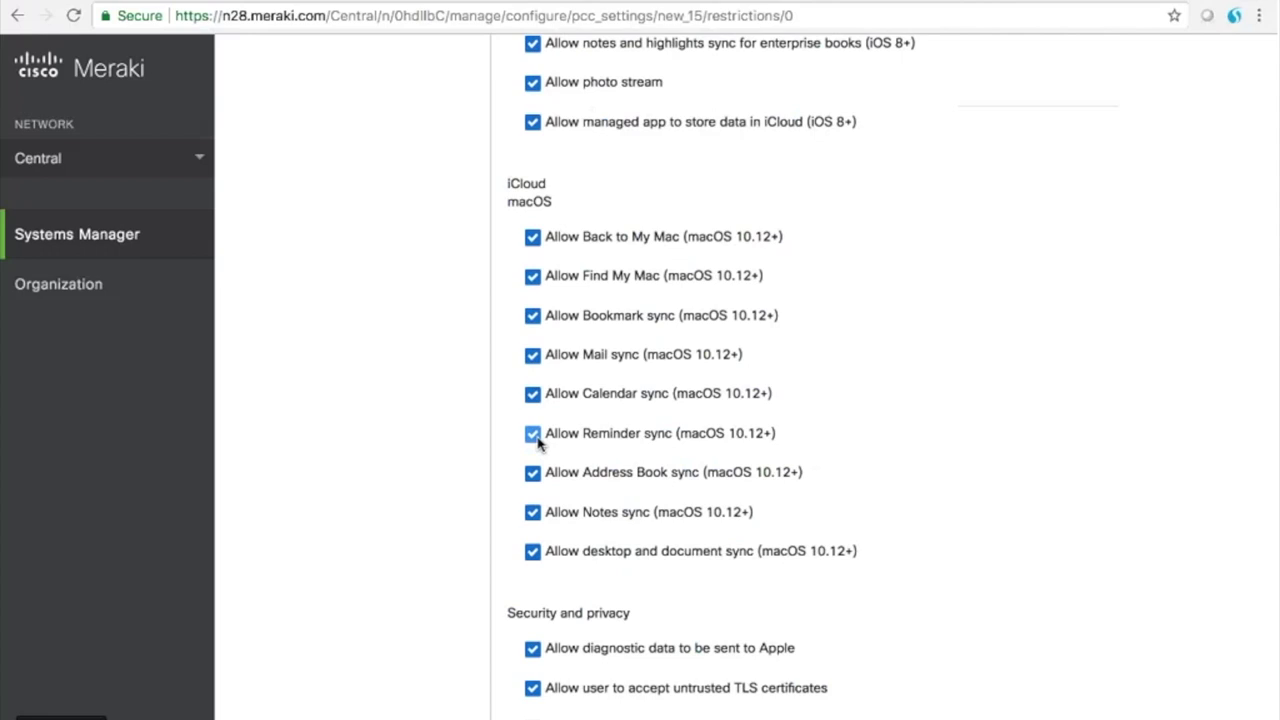
scroll(538, 444, up, 5)
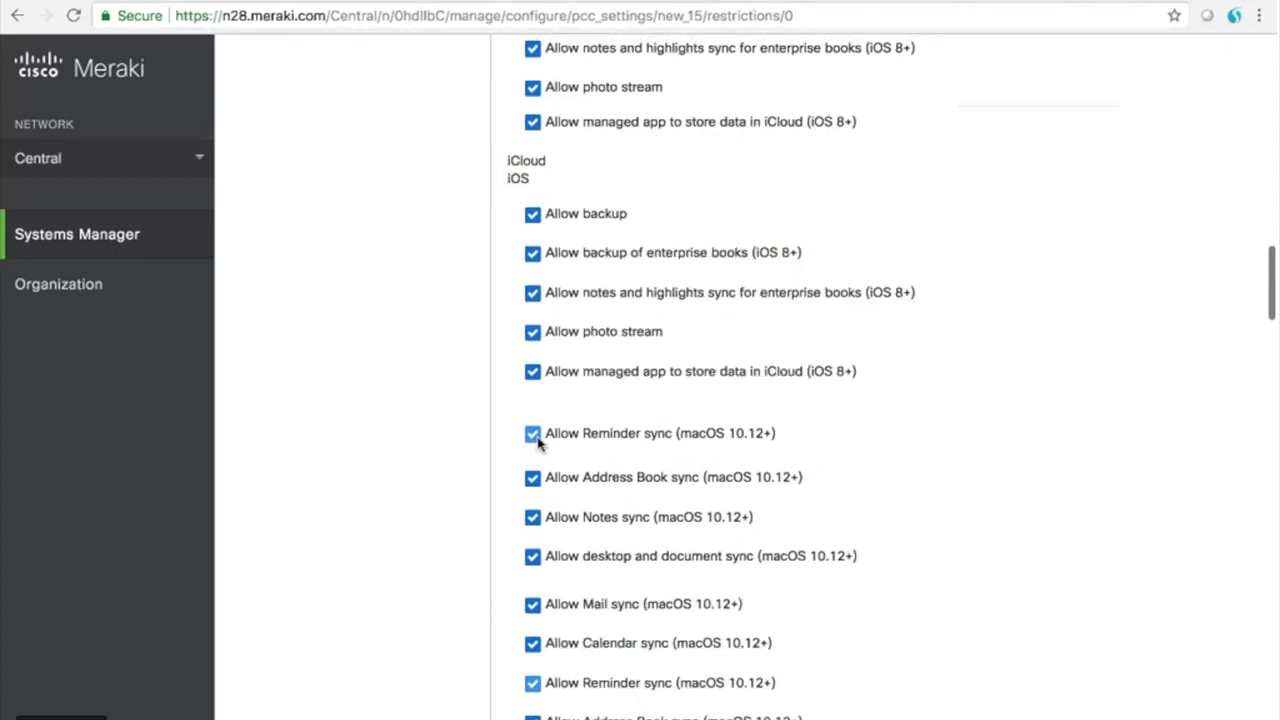
- Disallow backup, managed app data storage in iCloud, and photo stream in the new profile's iOS iCloud restrictions
click(532, 215)
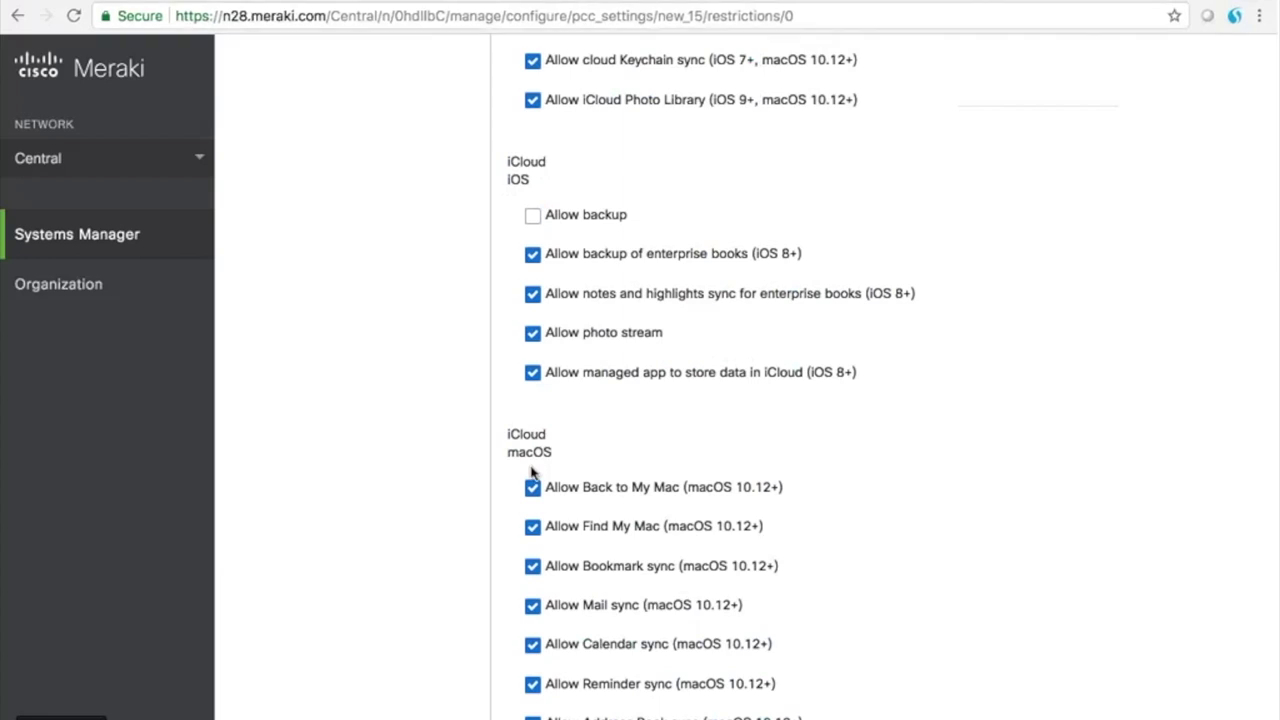
click(532, 372)
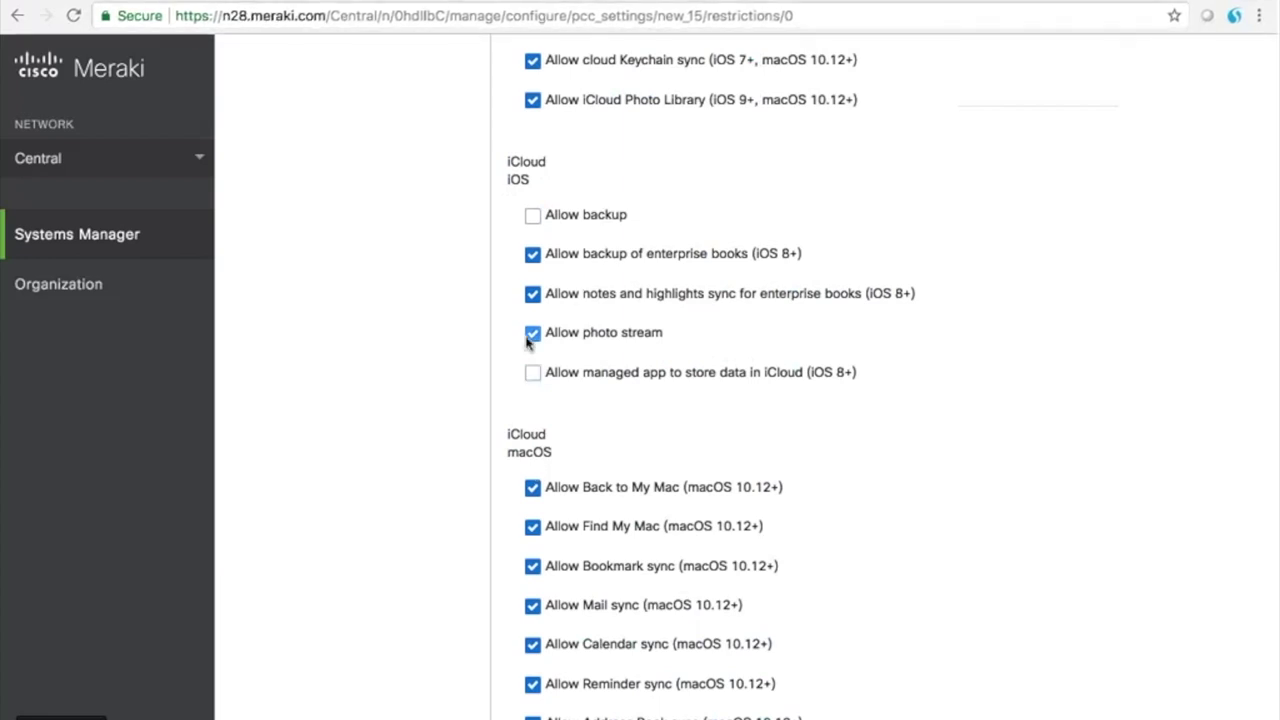
click(529, 338)
- Look over the macOS iCloud, security and privacy, content rating, software update and application restrictions of the new profile
scroll(610, 337, down, 5)
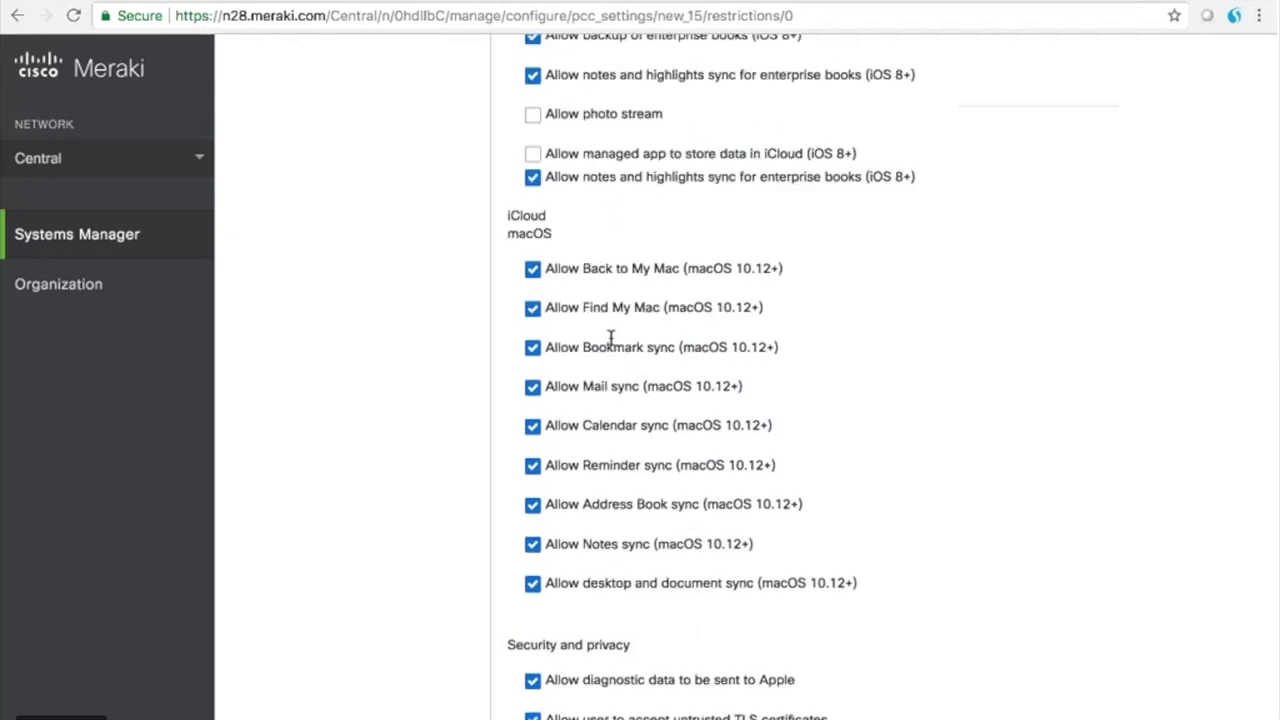
scroll(610, 337, down, 5)
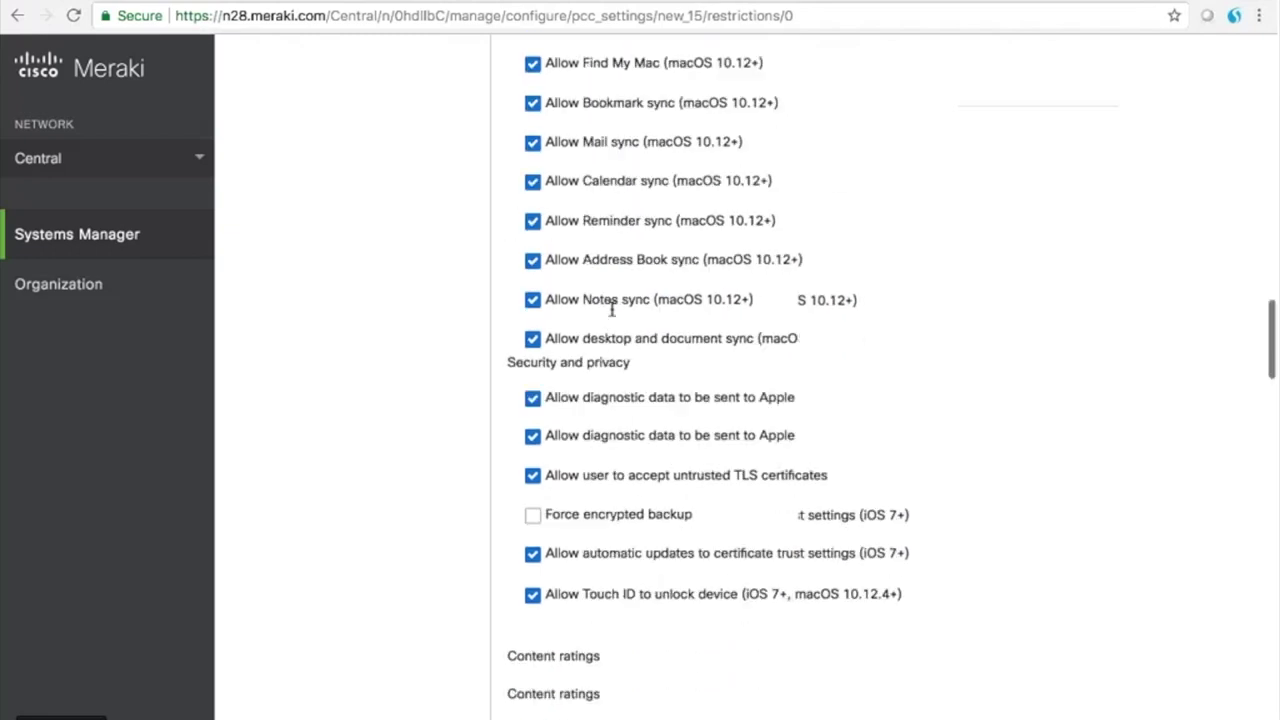
scroll(610, 311, down, 1)
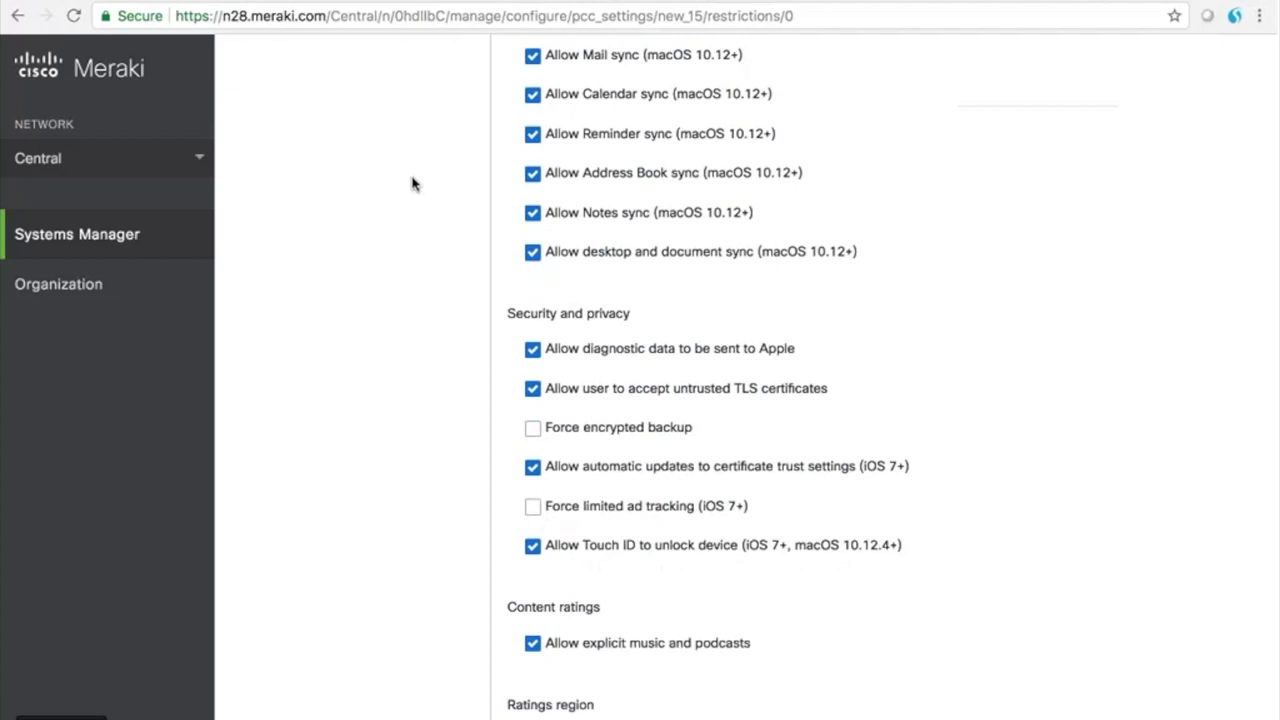
scroll(413, 183, up, 8)
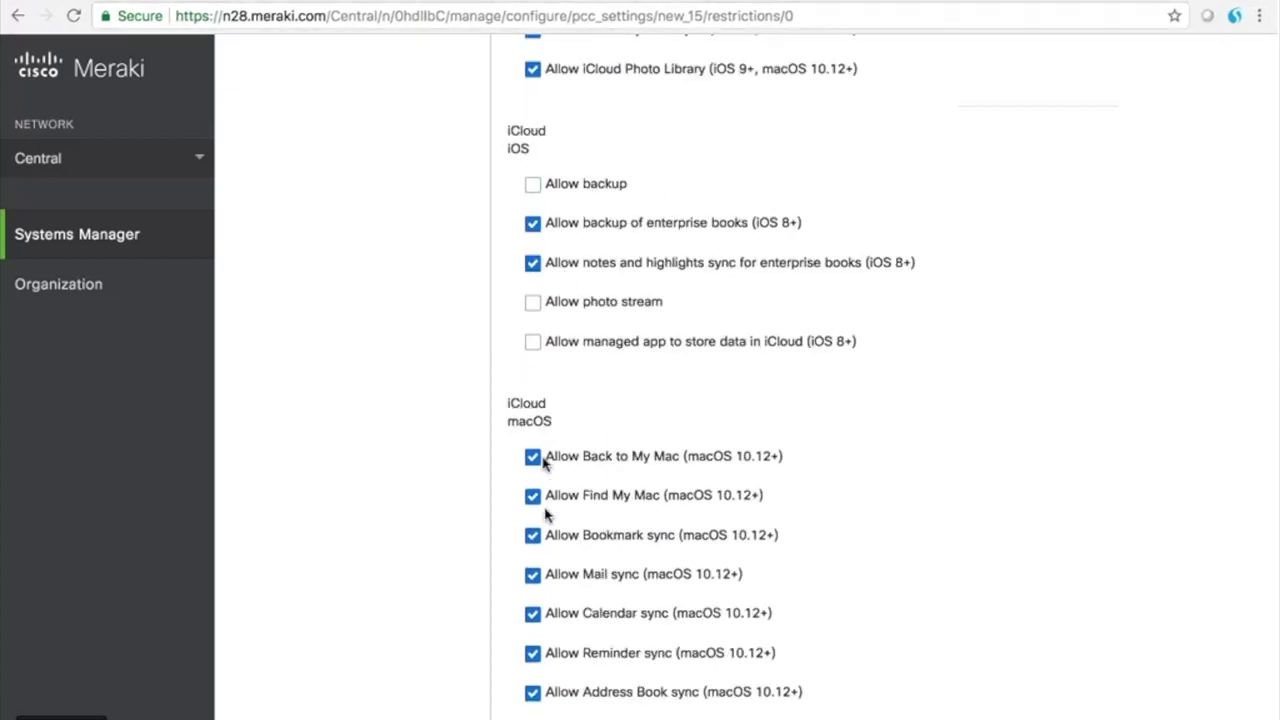
scroll(546, 514, down, 5)
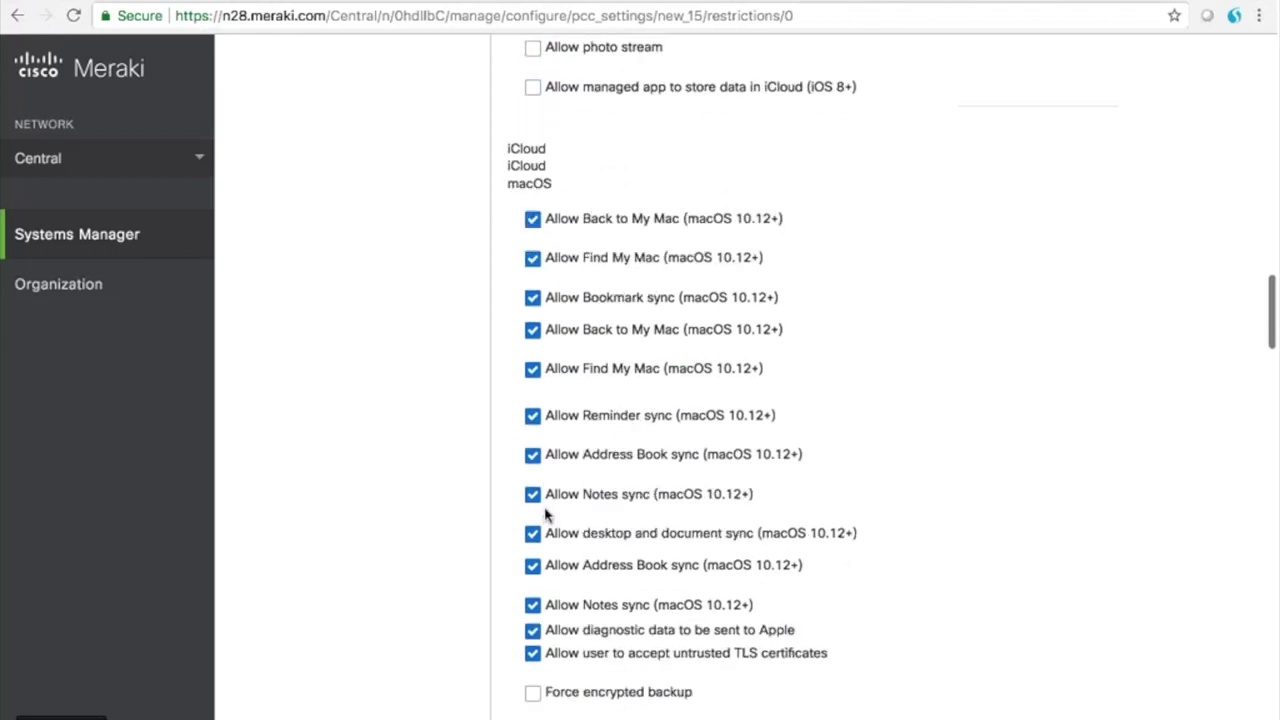
scroll(546, 514, down, 5)
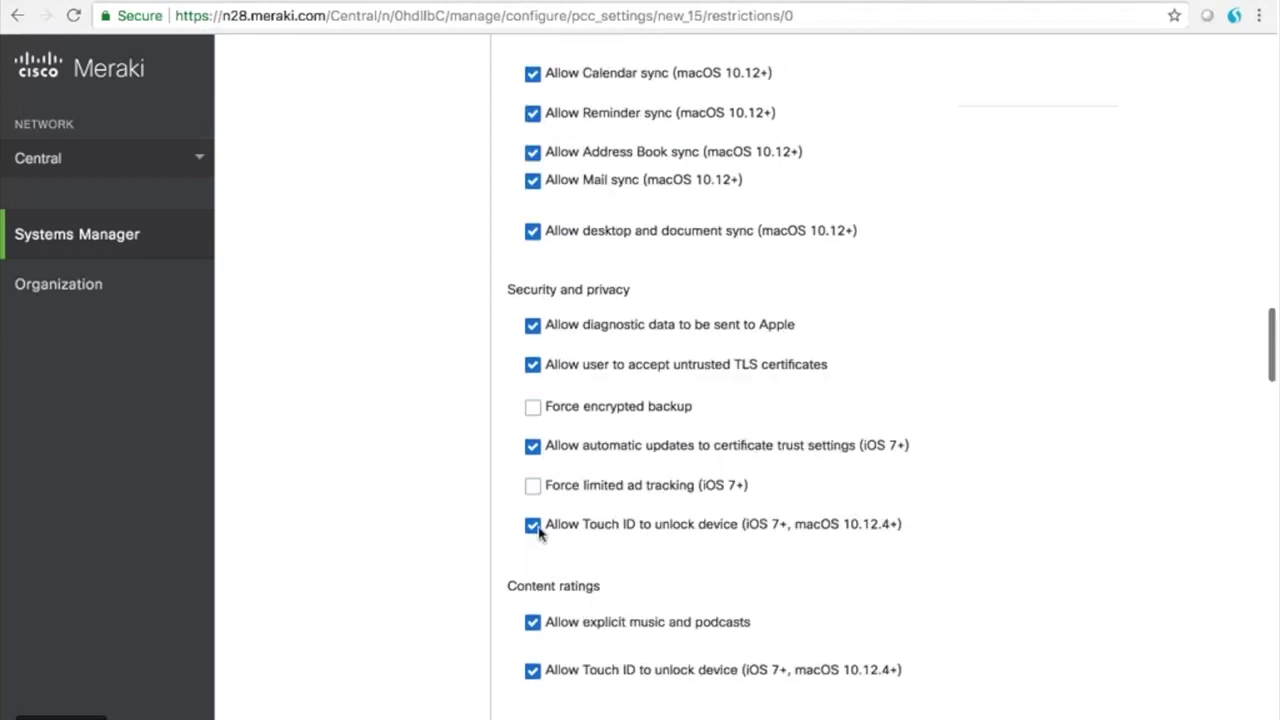
scroll(538, 533, down, 5)
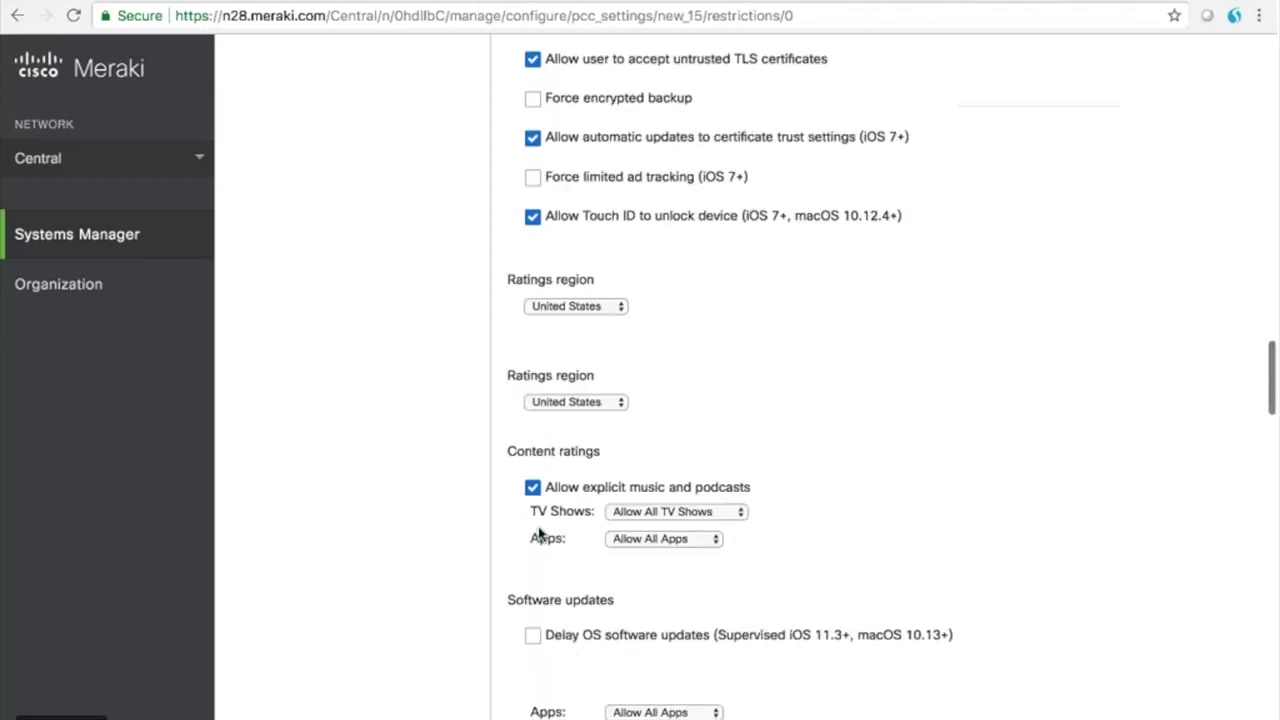
scroll(538, 533, up, 3)
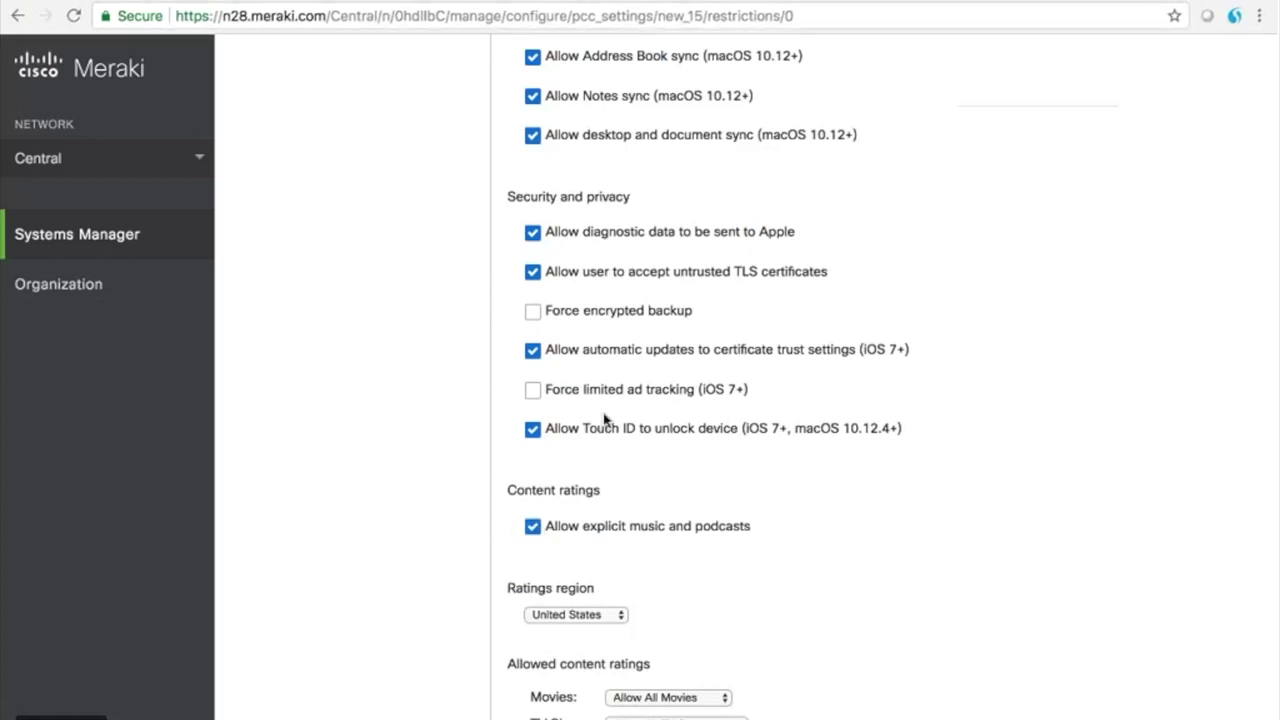
scroll(604, 419, up, 3)
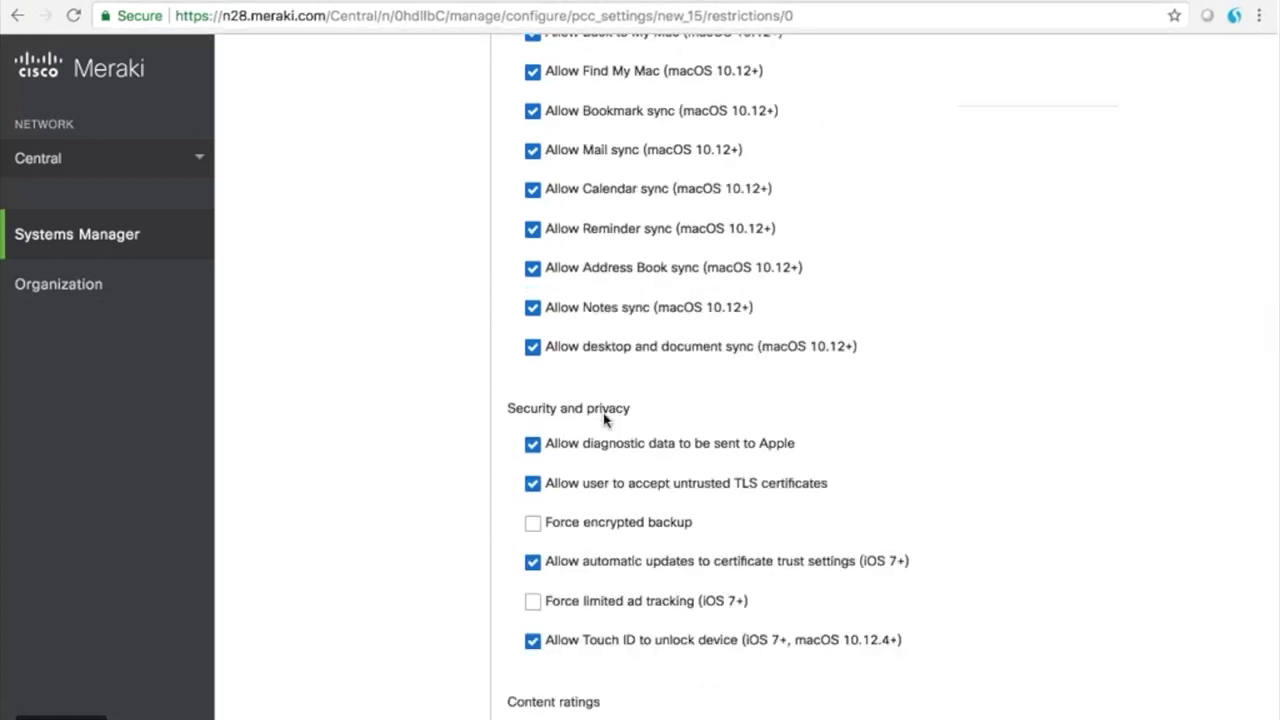
scroll(604, 419, down, 2)
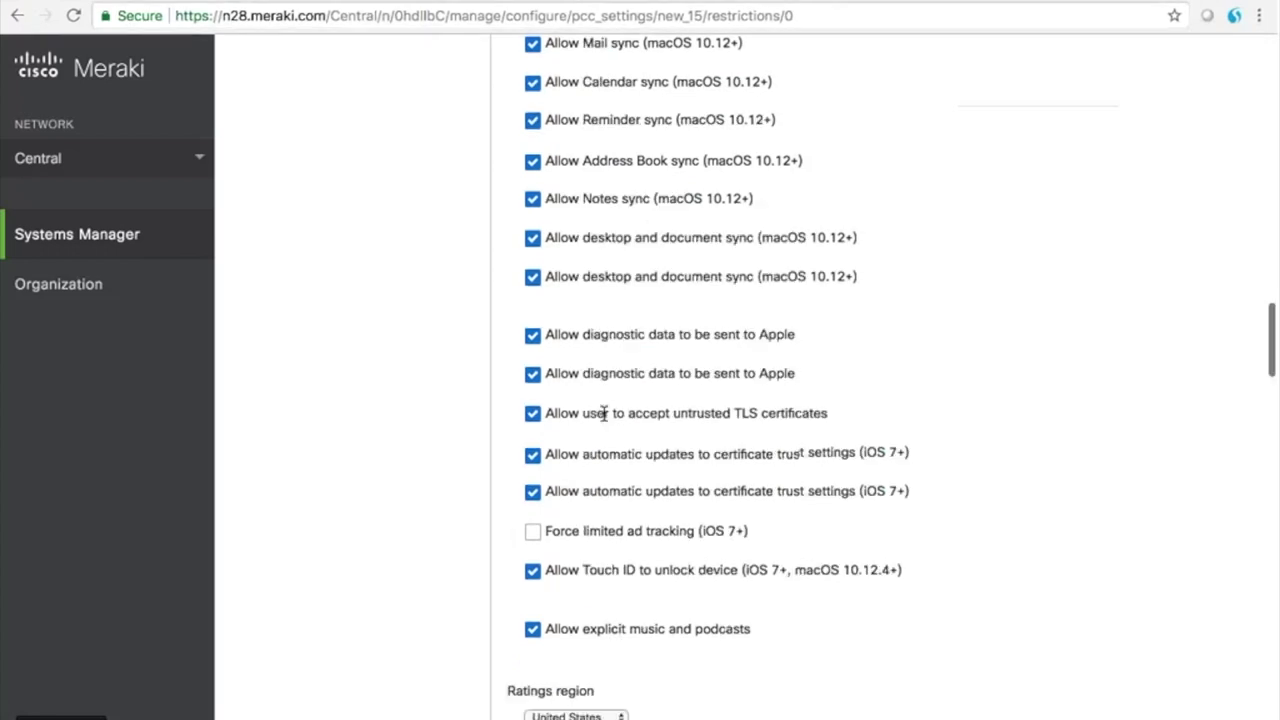
scroll(604, 413, up, 10)
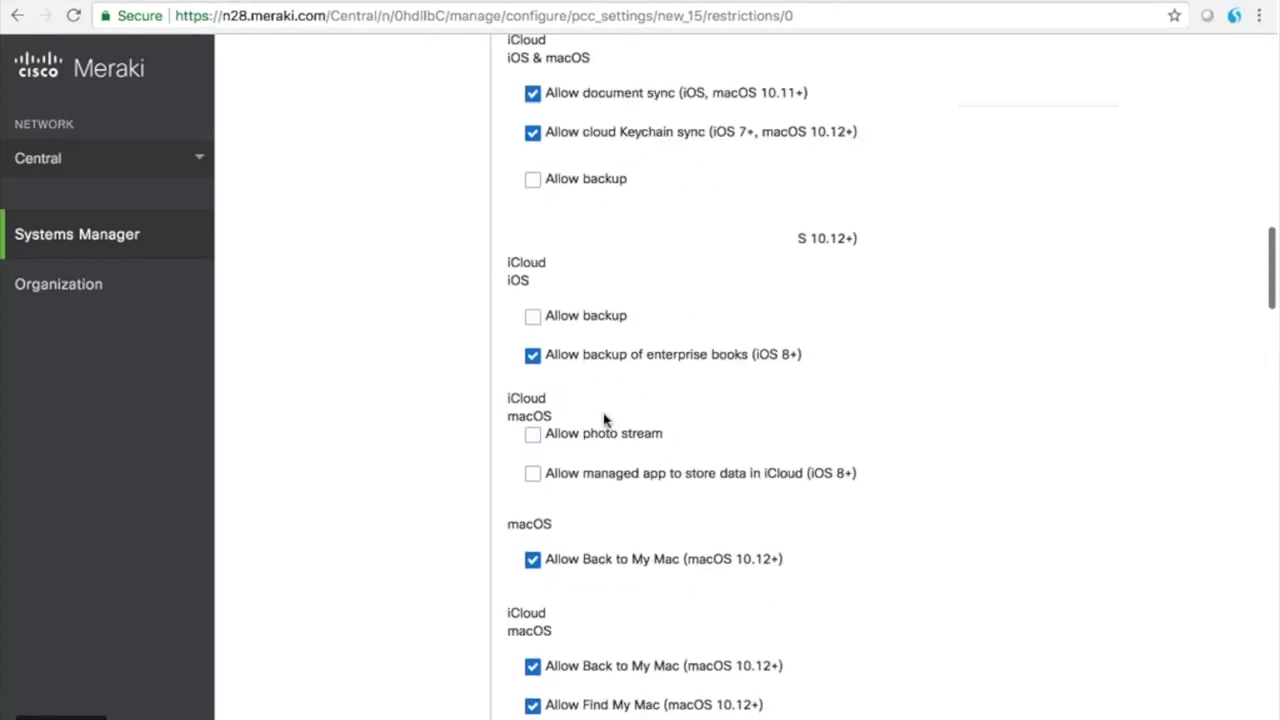
scroll(604, 419, up, 5)
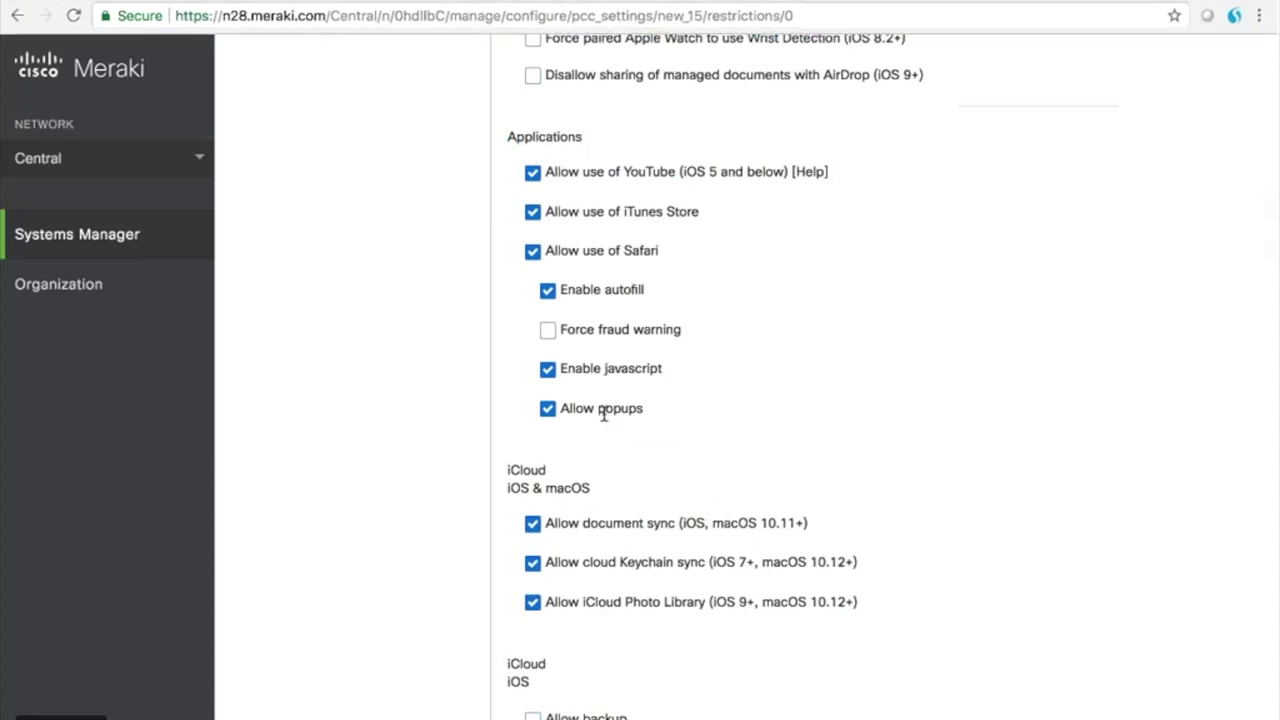
scroll(604, 414, up, 1)
scroll(604, 414, up, 10)
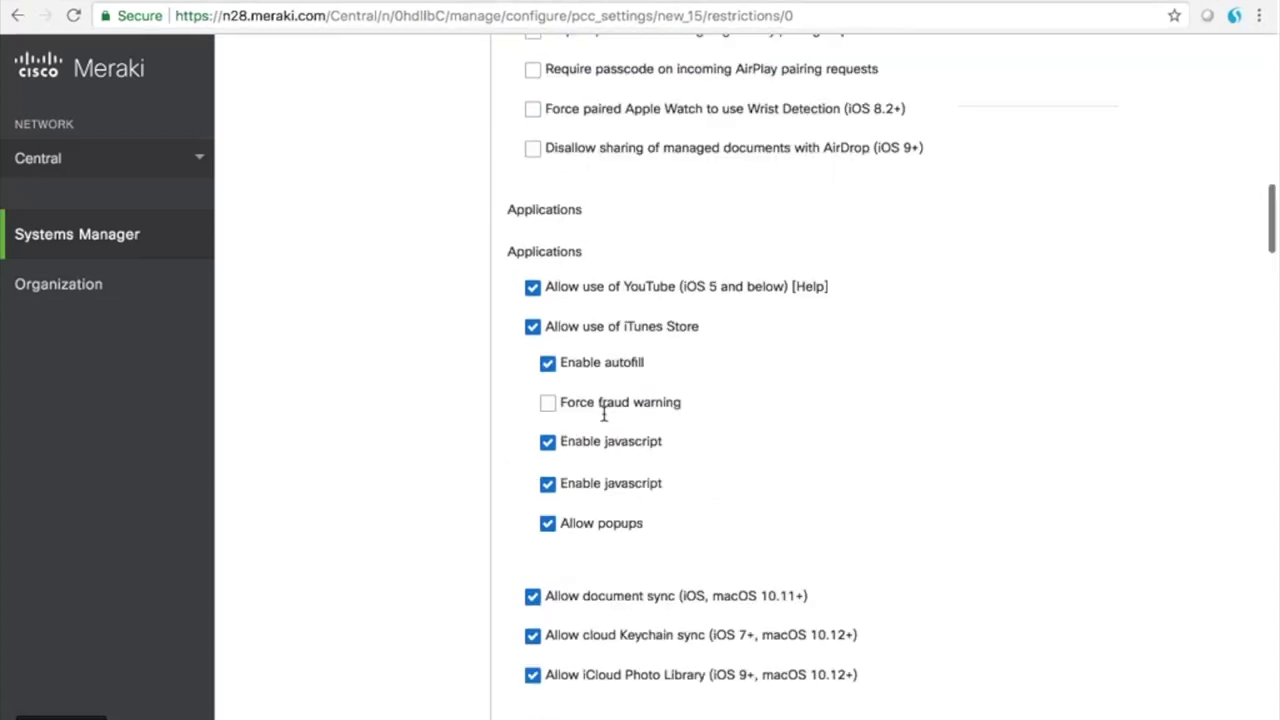
scroll(604, 420, up, 5)
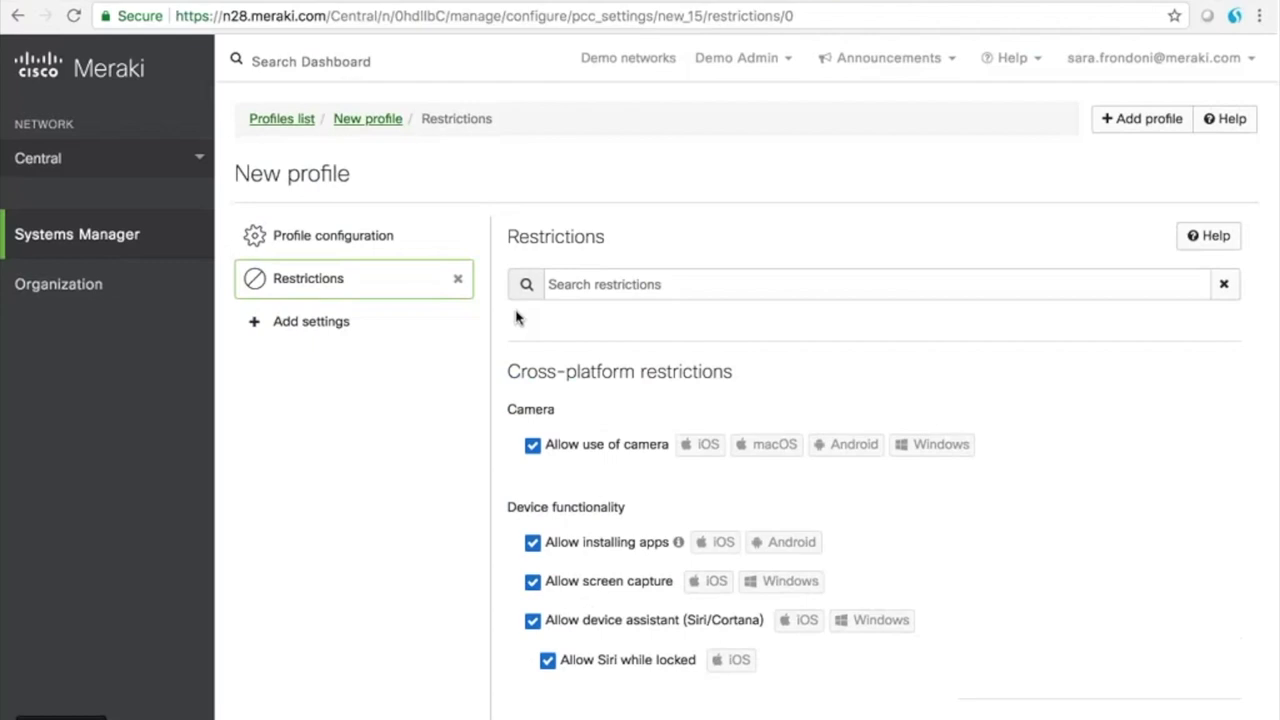
- Open the Systems Manager Geofencing page in a new browser tab
mouse_move(197, 222)
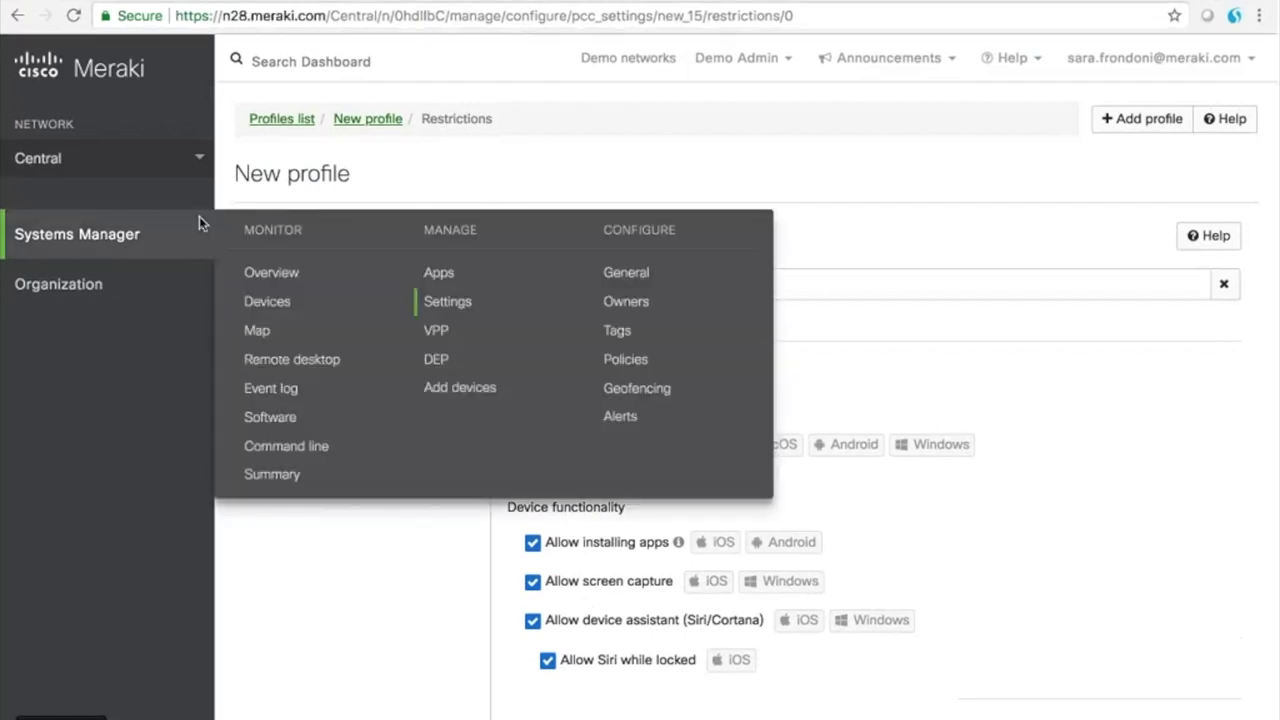
right_click(615, 398)
click(624, 402)
click(624, 398)
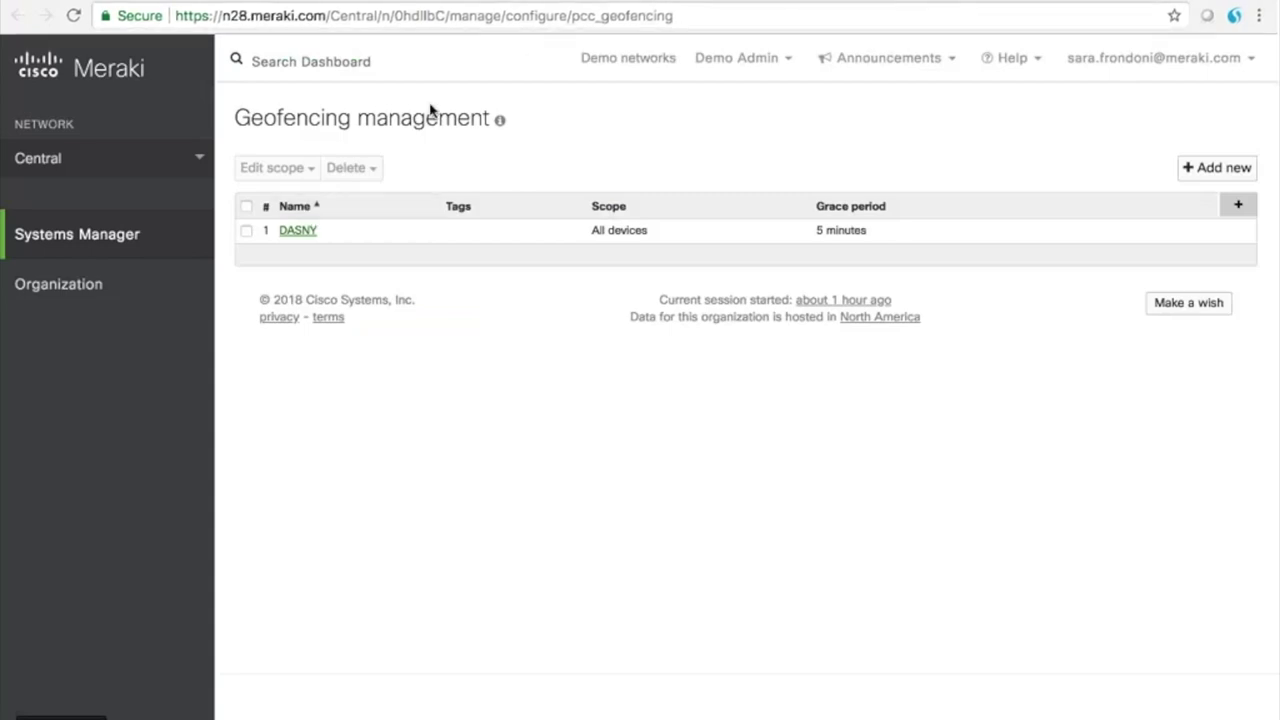
- Open the DASNY geofence and examine its scope, grace period, map area, coordinates and radius
click(306, 233)
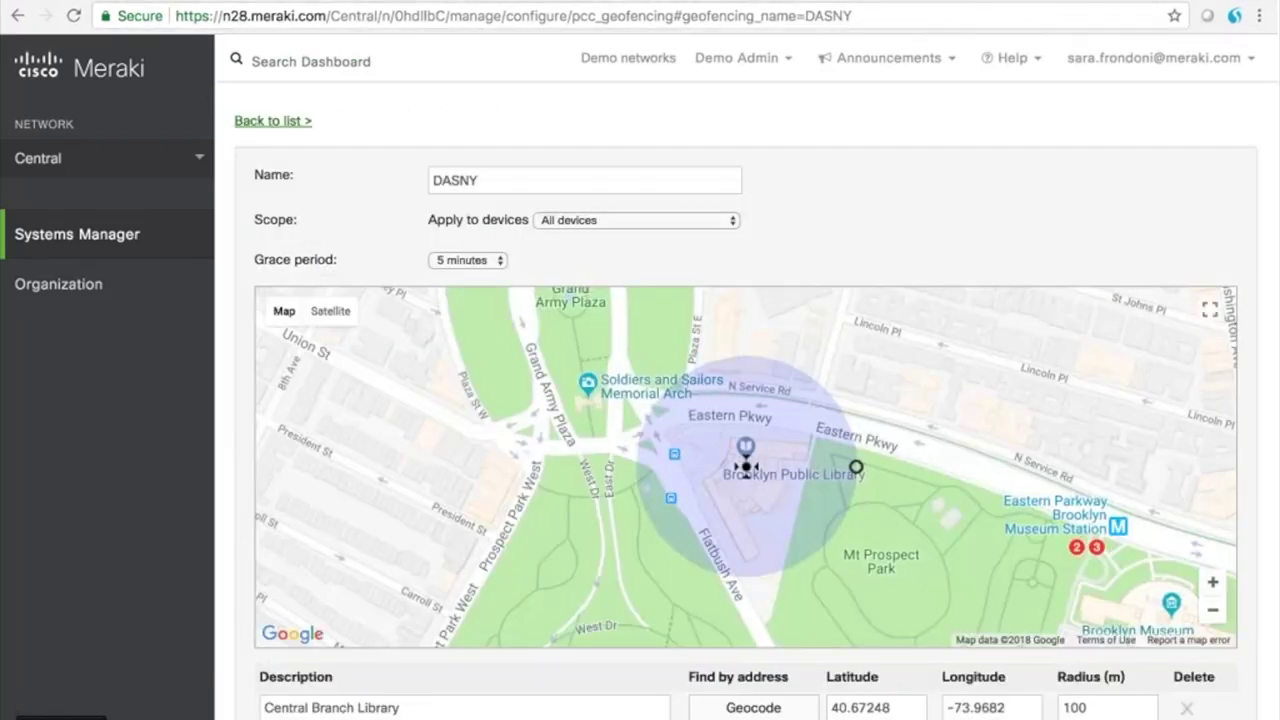
scroll(541, 288, down, 1)
scroll(541, 288, down, 1)
scroll(702, 422, up, 2)
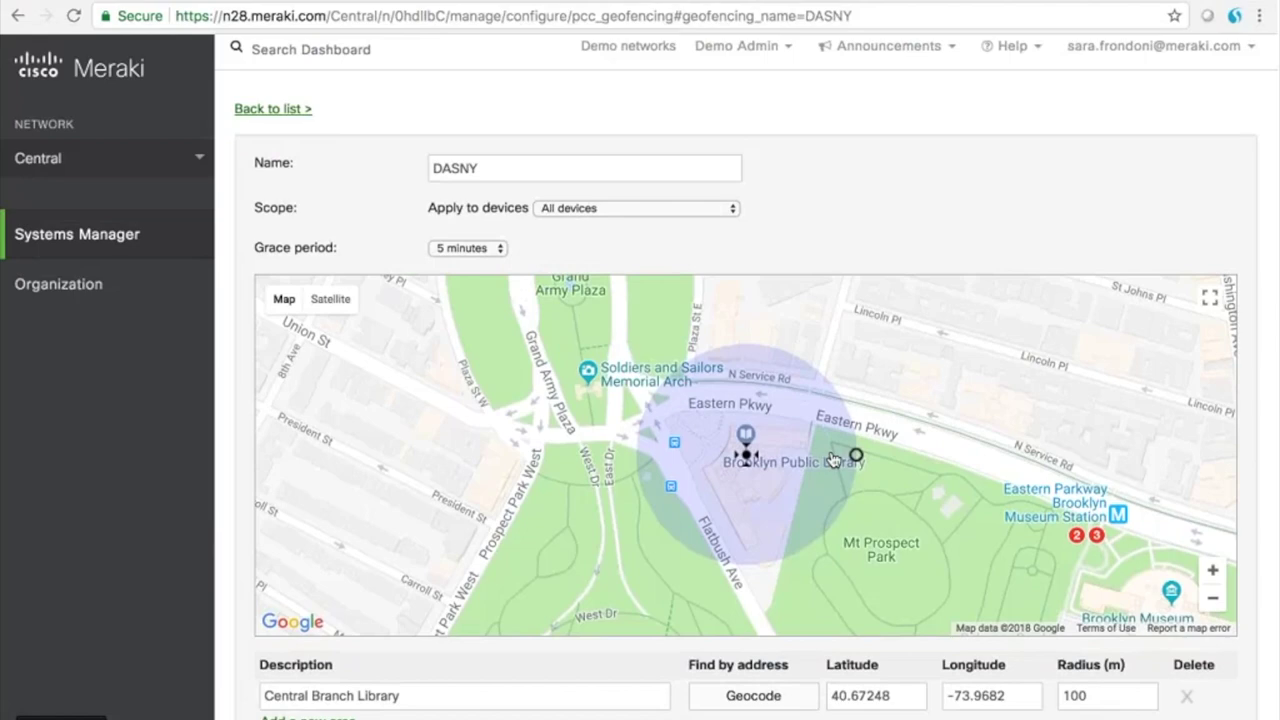
scroll(886, 375, down, 3)
scroll(685, 362, up, 3)
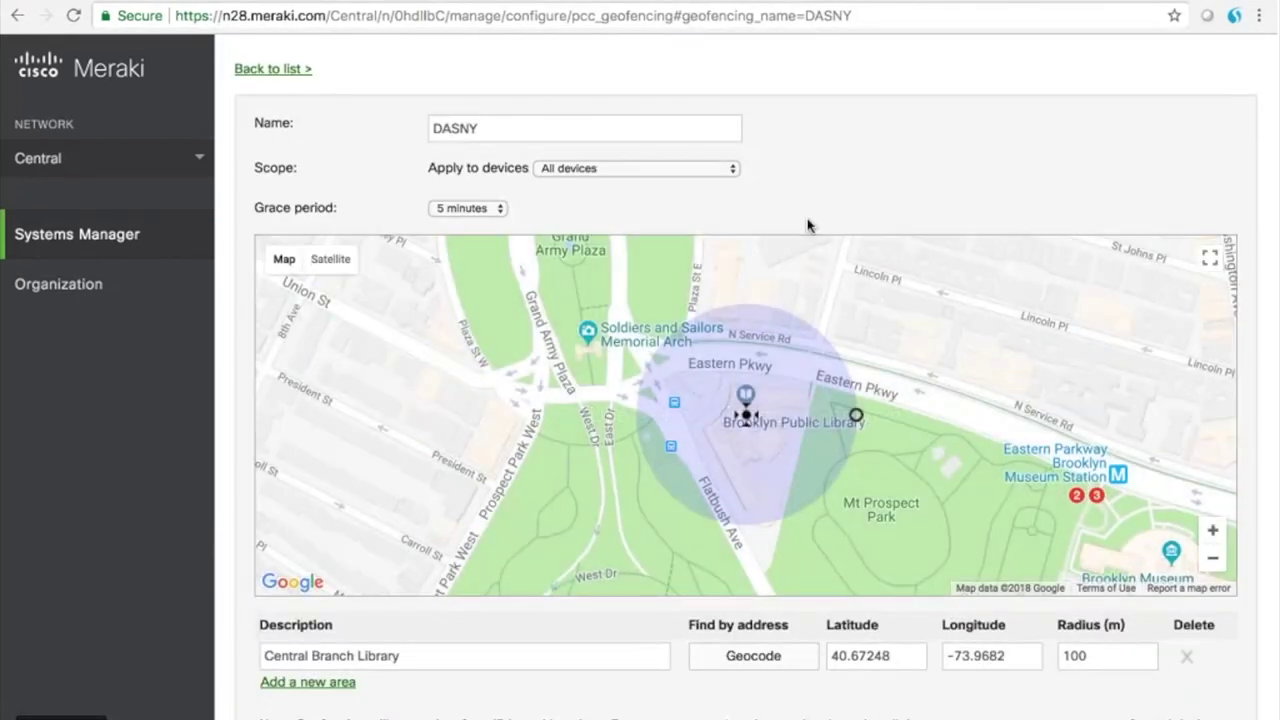
scroll(808, 225, up, 2)
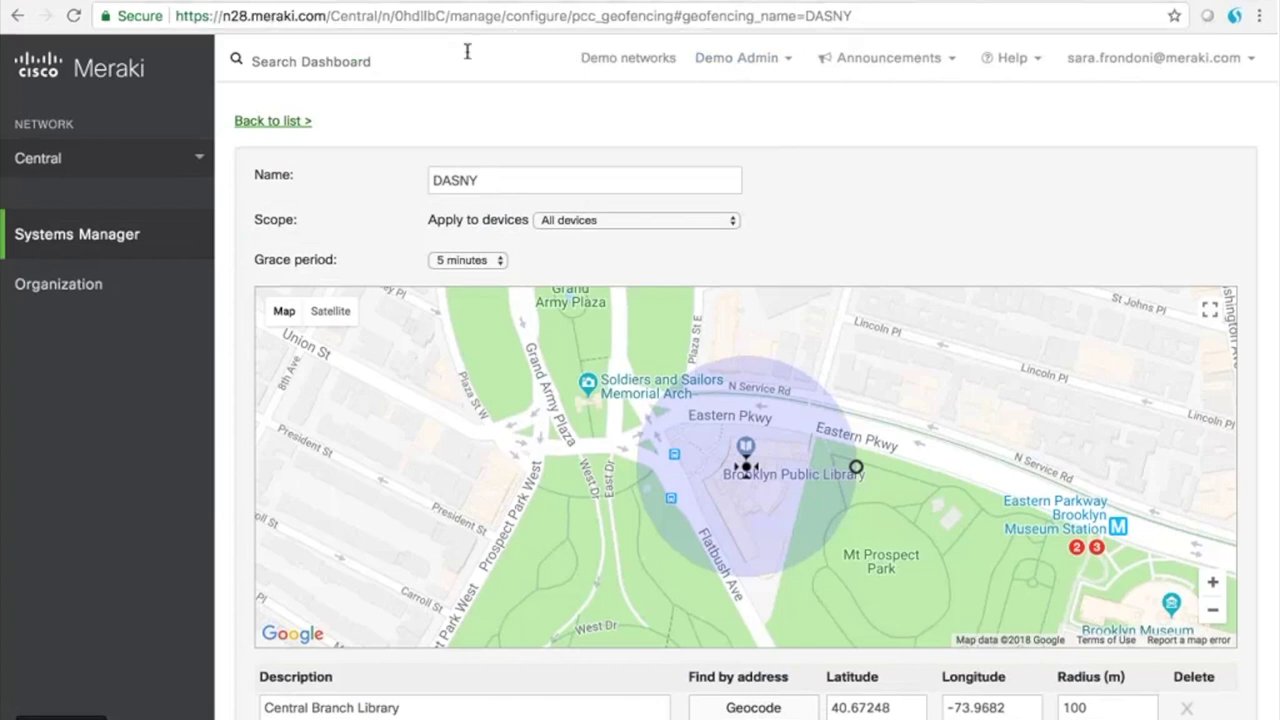
- Switch to the Brooklyn Public Library presentation in Google Slides, present it from the Demo slide, and advance to slide 13
key(ctrl+Tab)
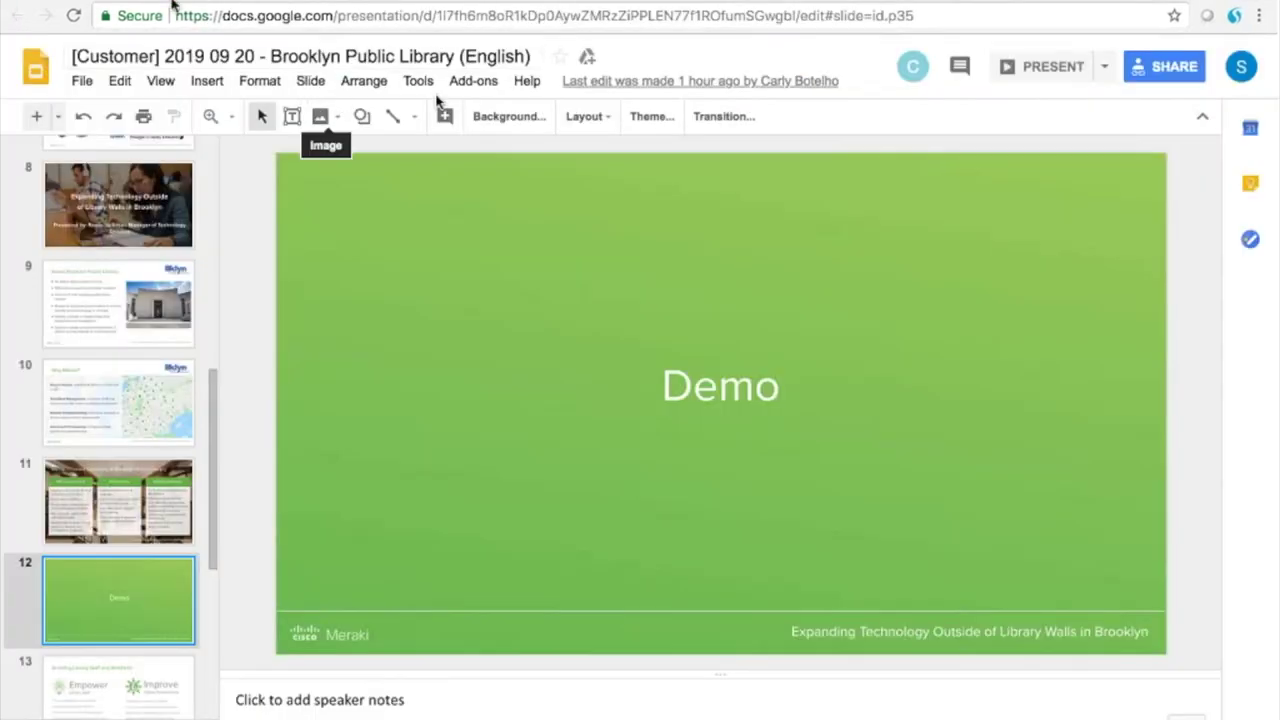
click(207, 80)
mouse_move(160, 82)
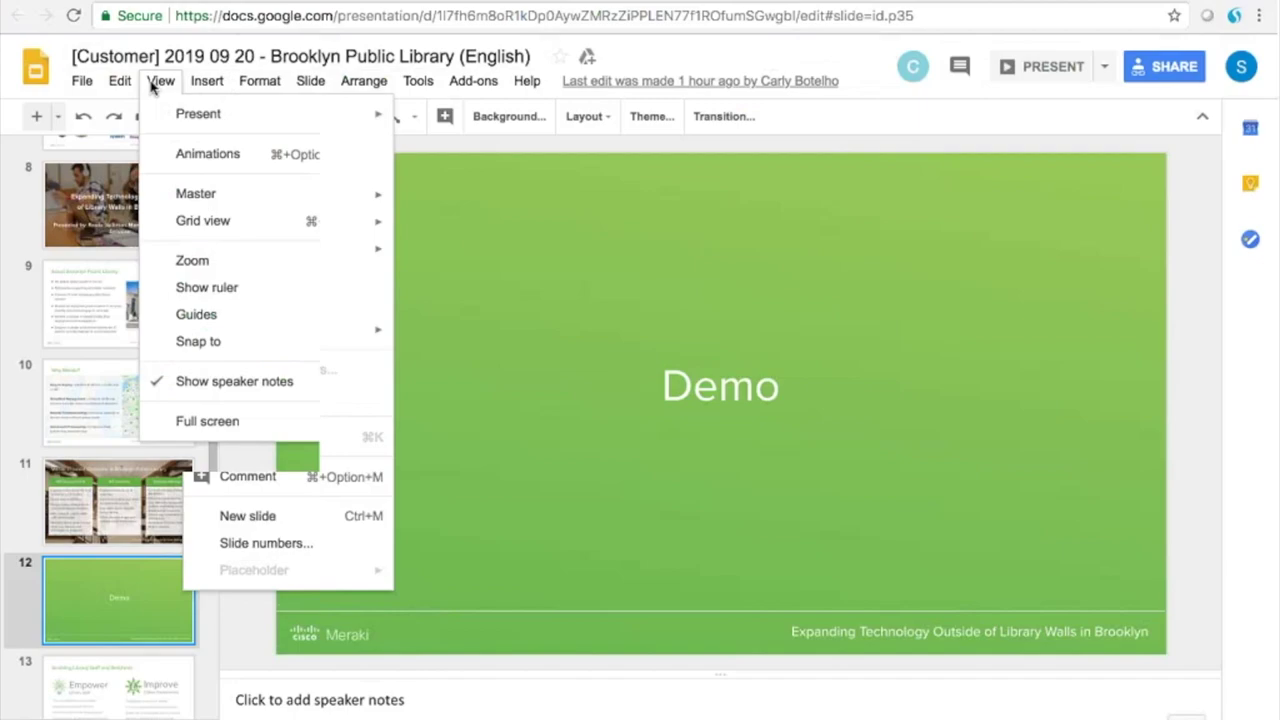
click(173, 117)
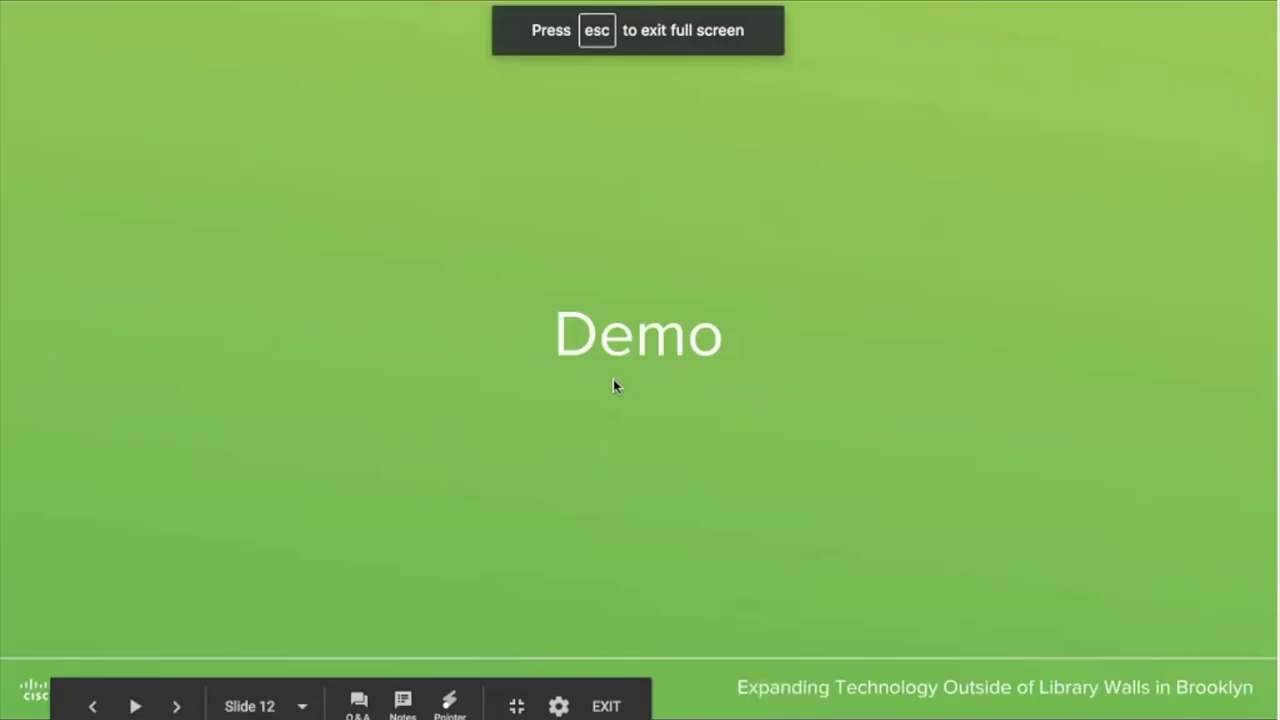
click(614, 386)
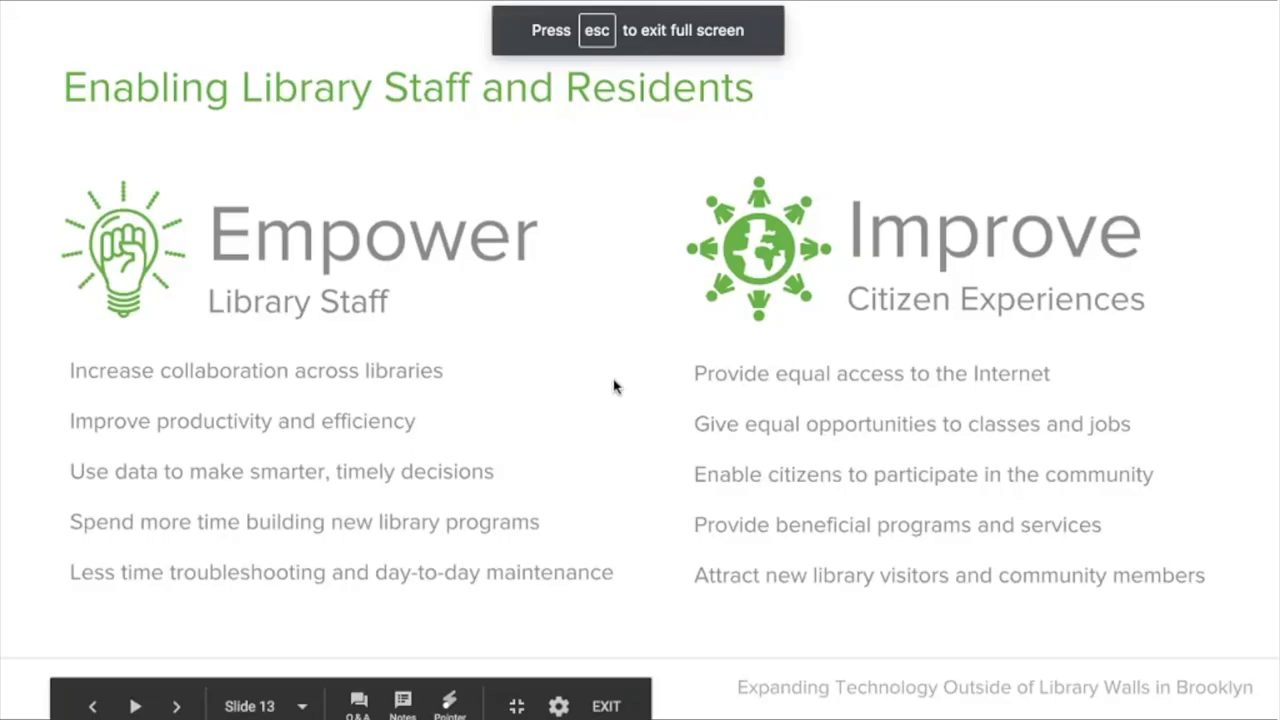